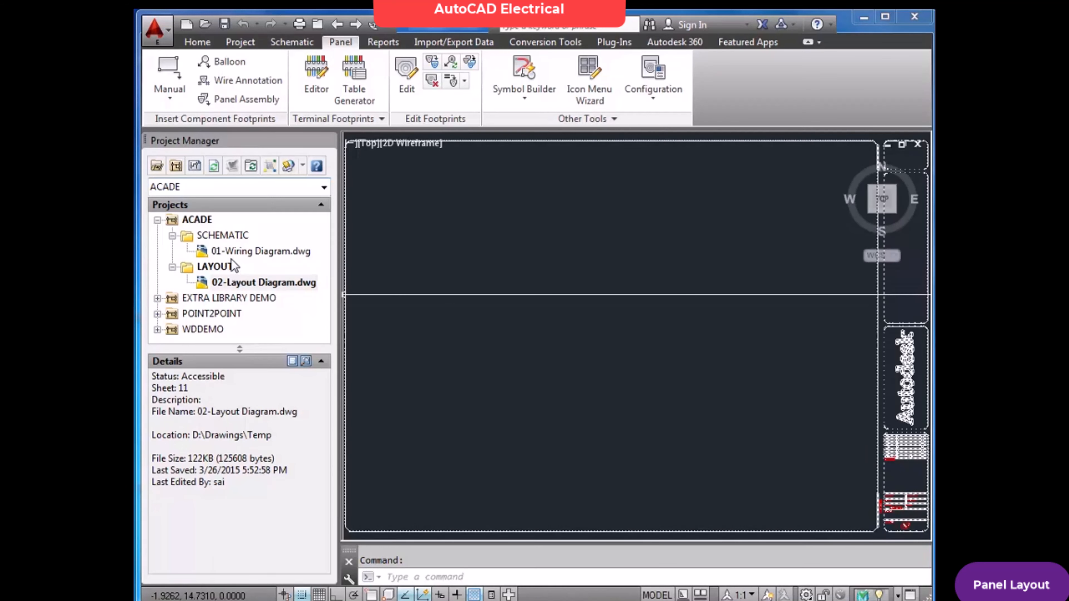
Collapse the LAYOUT folder and open the 01-Wiring Diagram.dwg drawing from the project's SCHEMATIC folder.
click(173, 268)
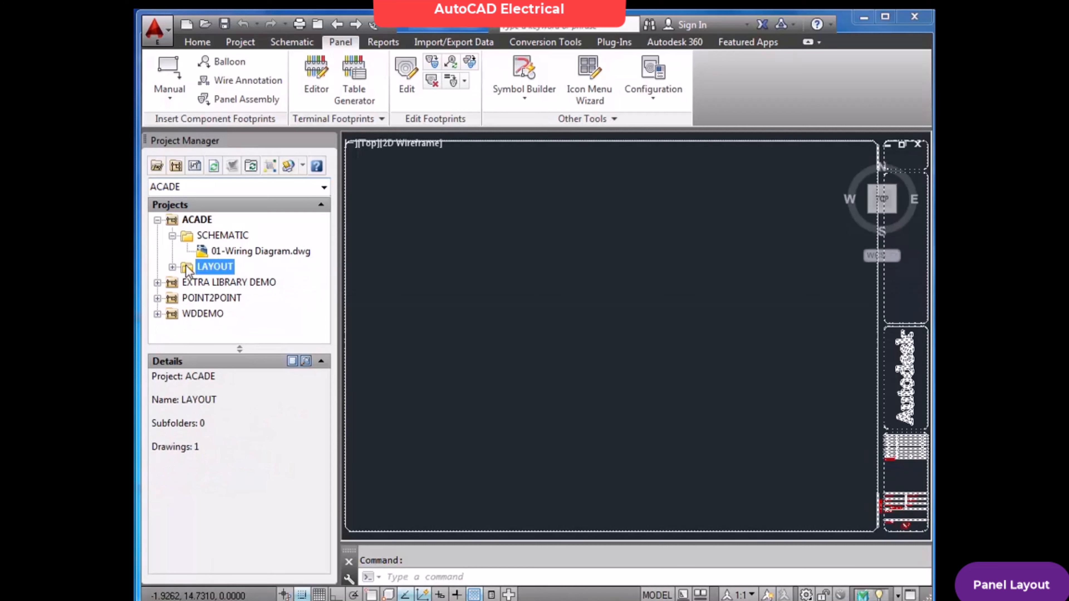
double_click(226, 252)
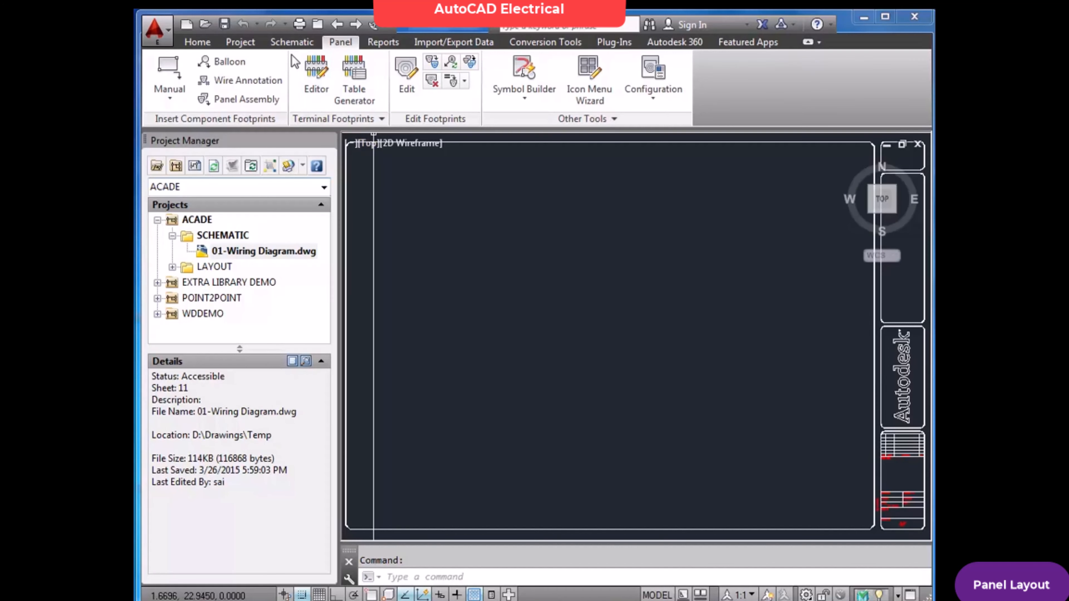
Draw two parallel horizontal wires about 11.5 units long and 1.5 units apart in the middle of the sheet.
click(295, 43)
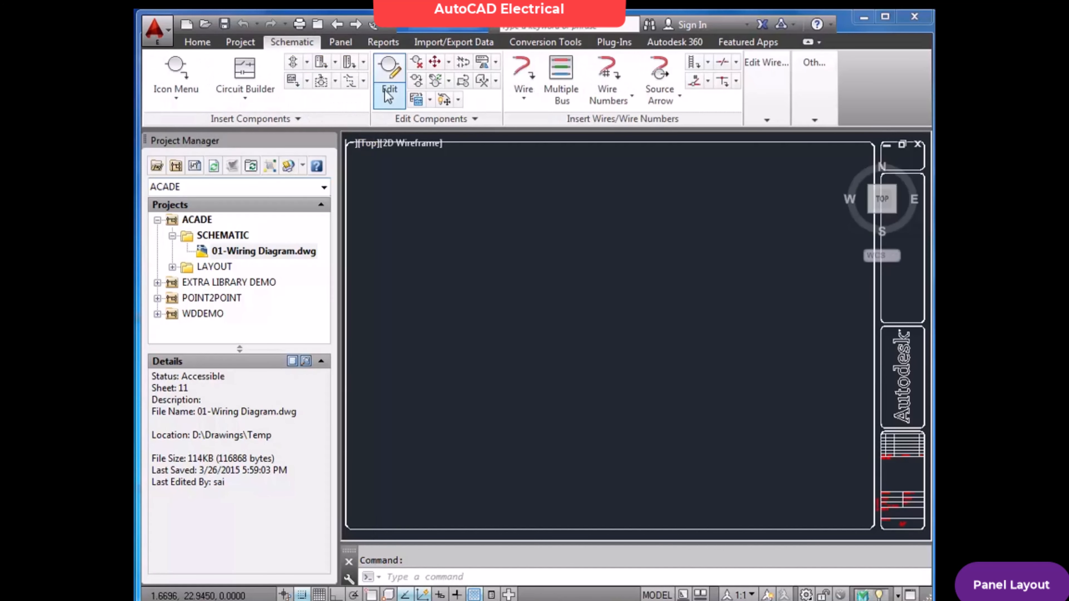
click(526, 75)
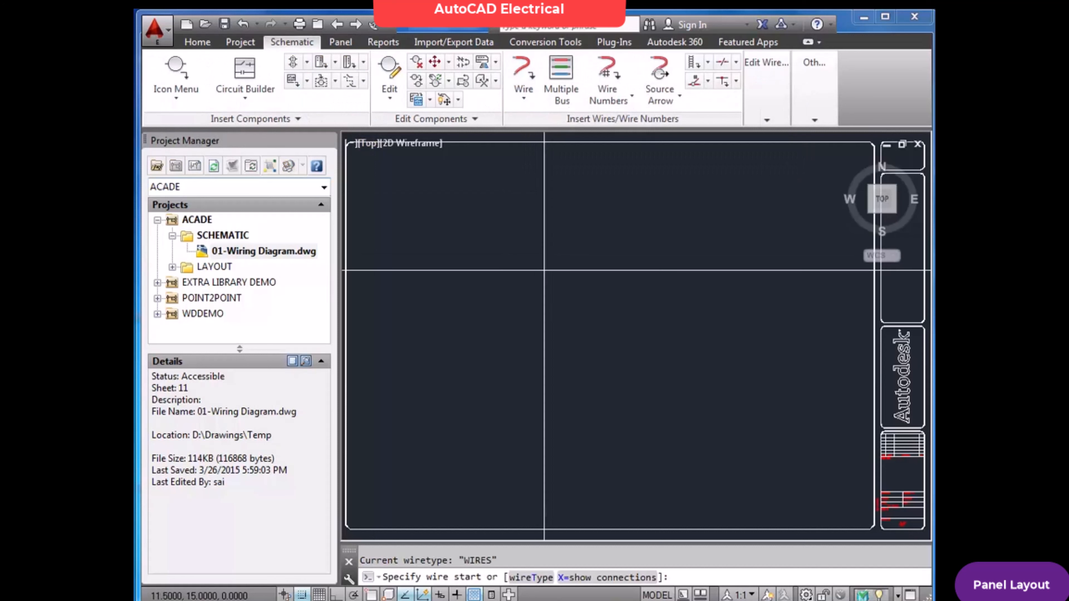
click(509, 270)
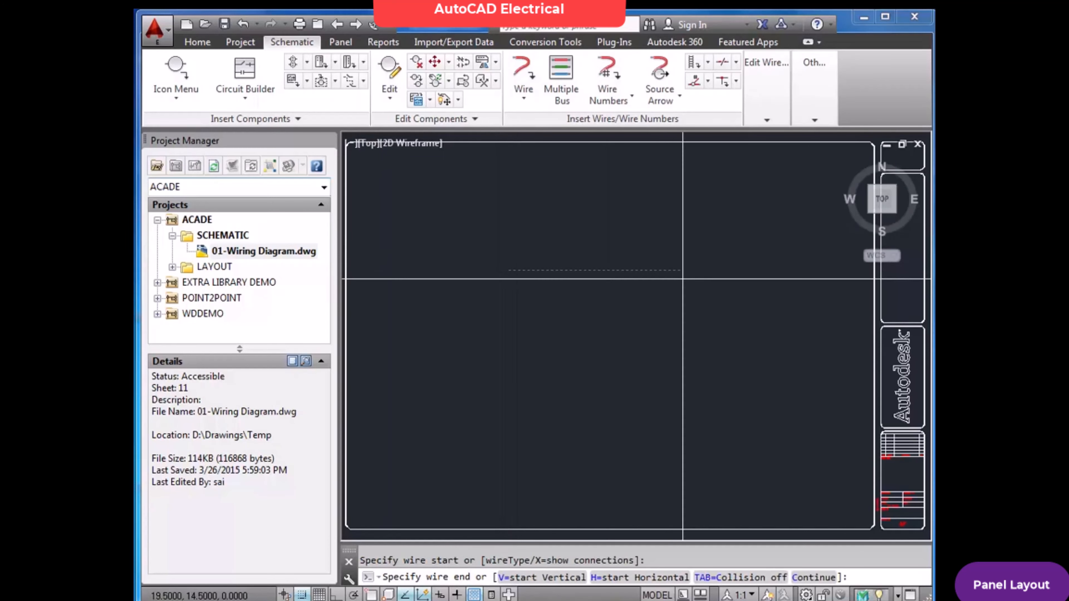
click(709, 271)
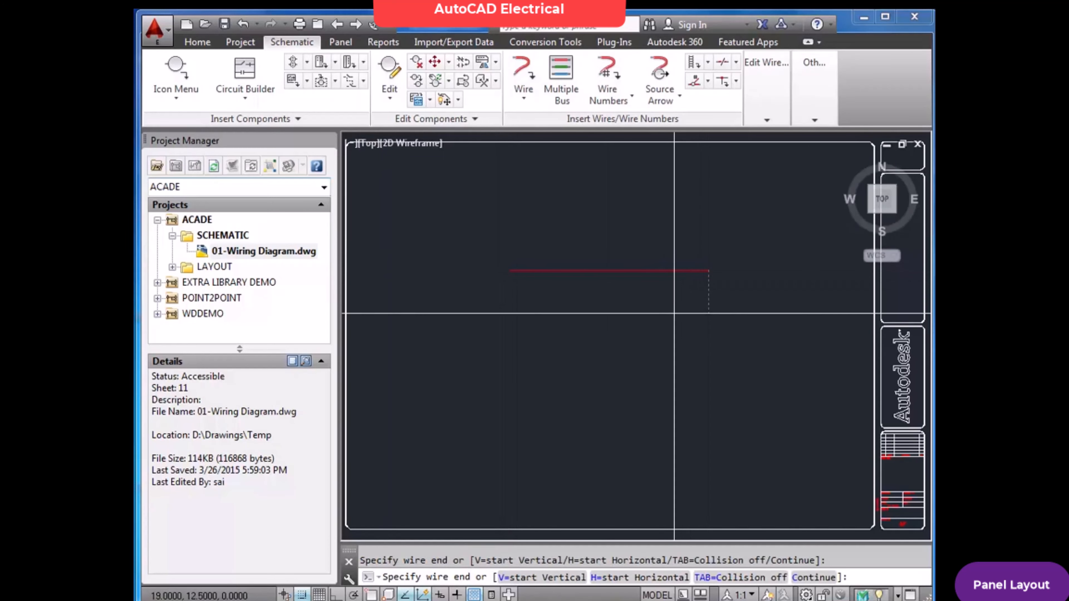
key(Return)
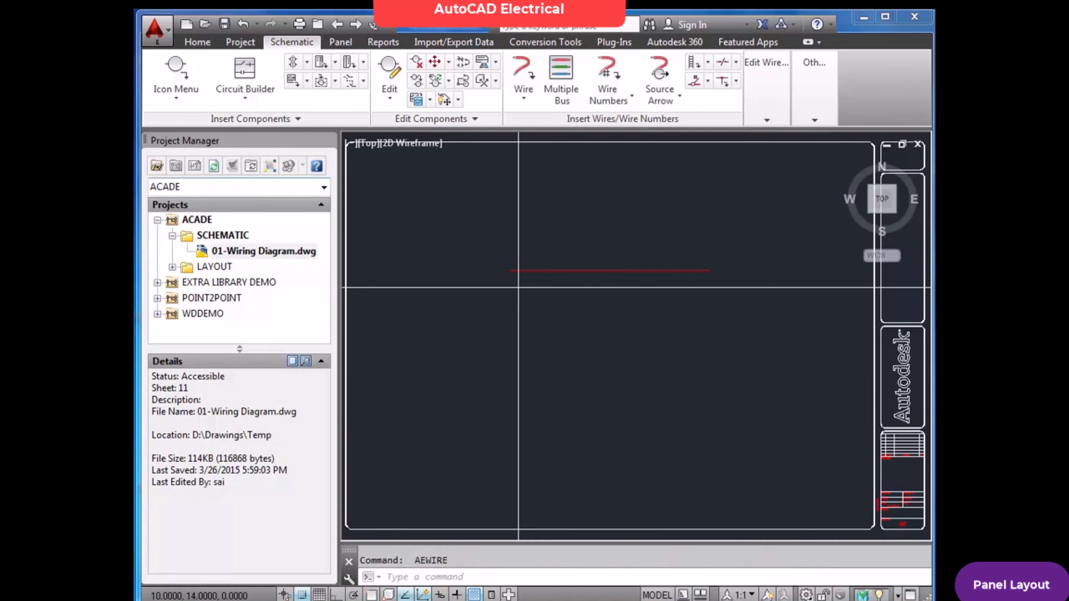
click(509, 295)
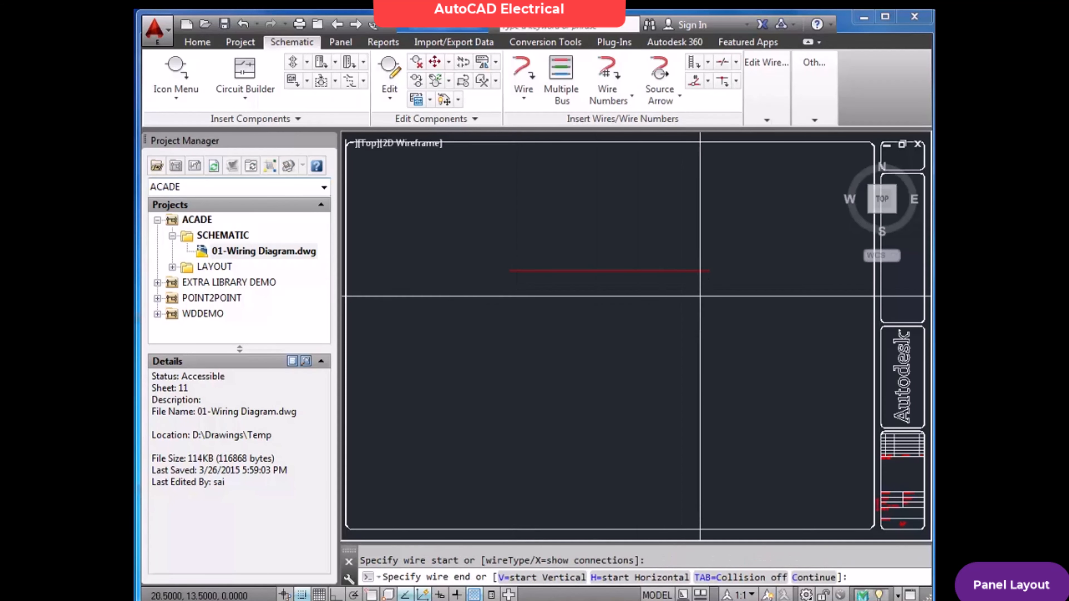
click(709, 296)
key(Return)
key(Return)
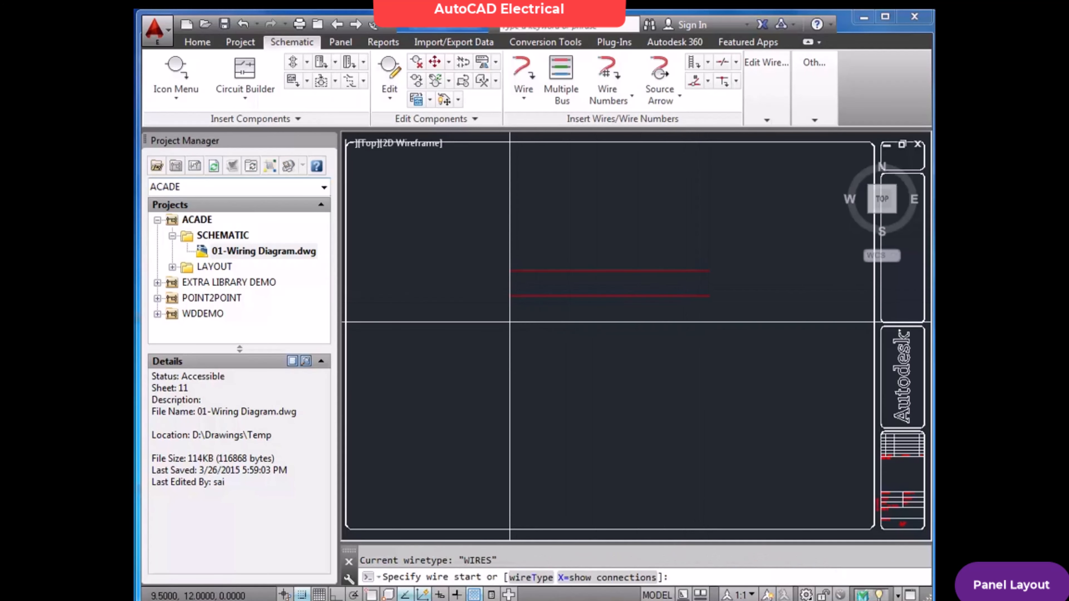
Draw a third parallel wire of the same length, 1.5 units below the second one.
click(509, 322)
key(Escape)
key(Return)
click(510, 322)
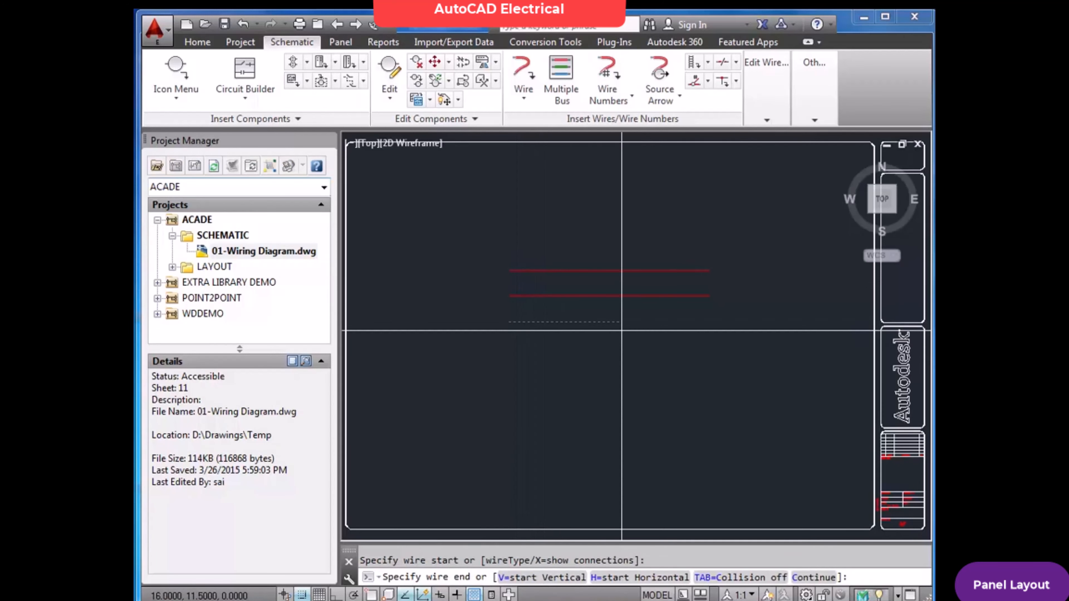
click(708, 329)
key(Return)
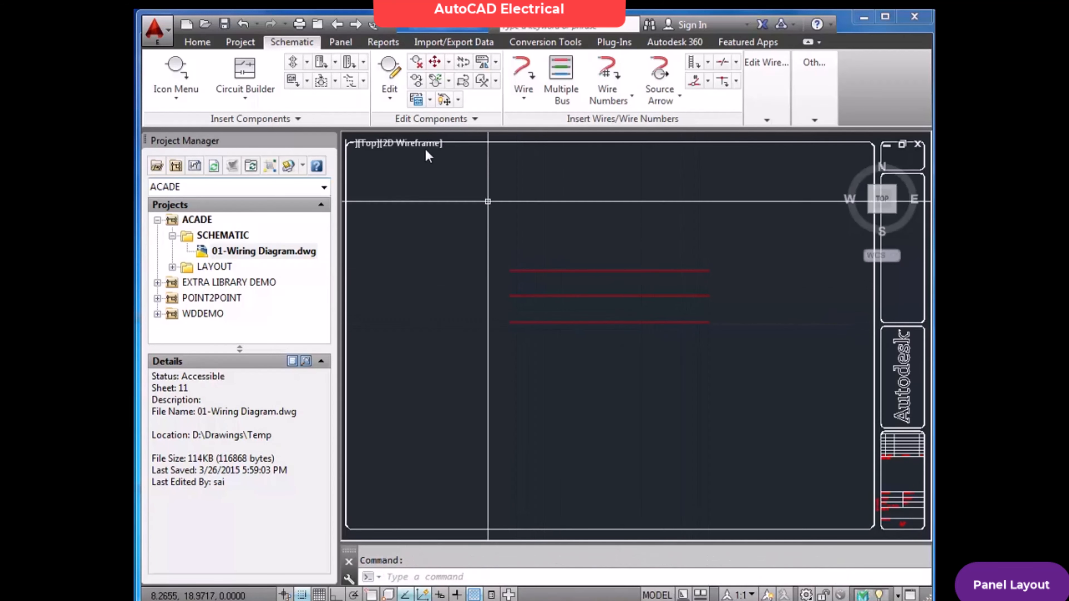
Draw a horizontal three-wire bus with 0.5 spacing, starting in empty space, about 18 units long above the single wires.
click(561, 82)
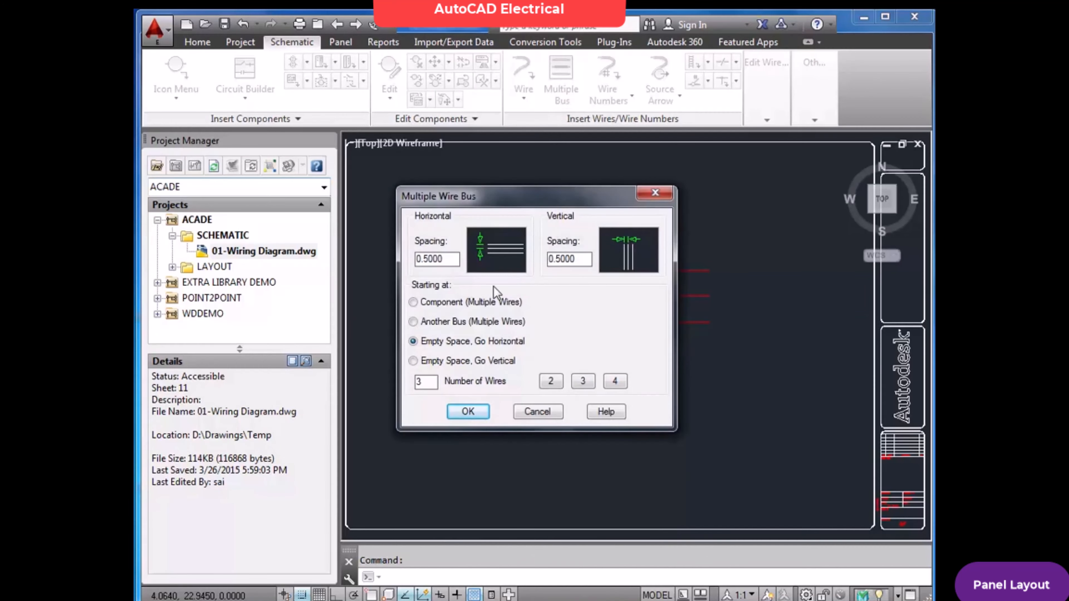
click(468, 411)
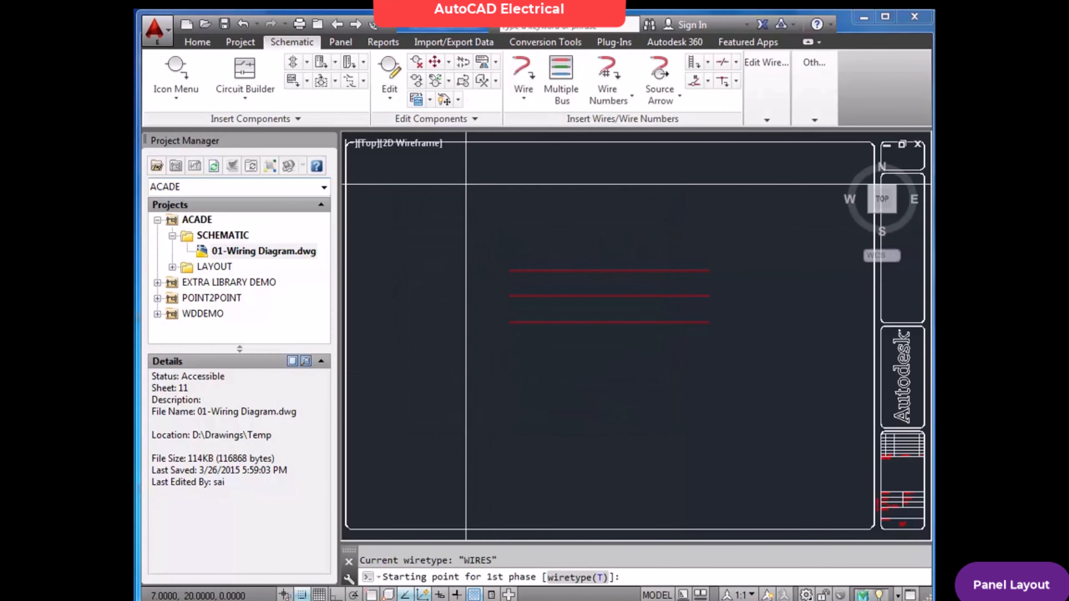
click(440, 184)
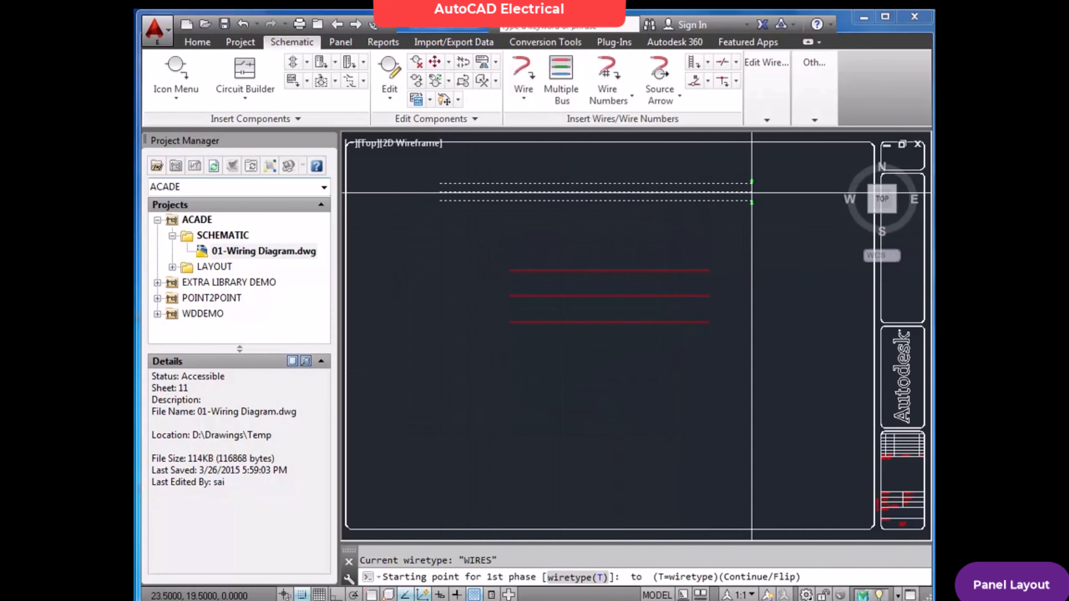
click(751, 184)
key(Escape)
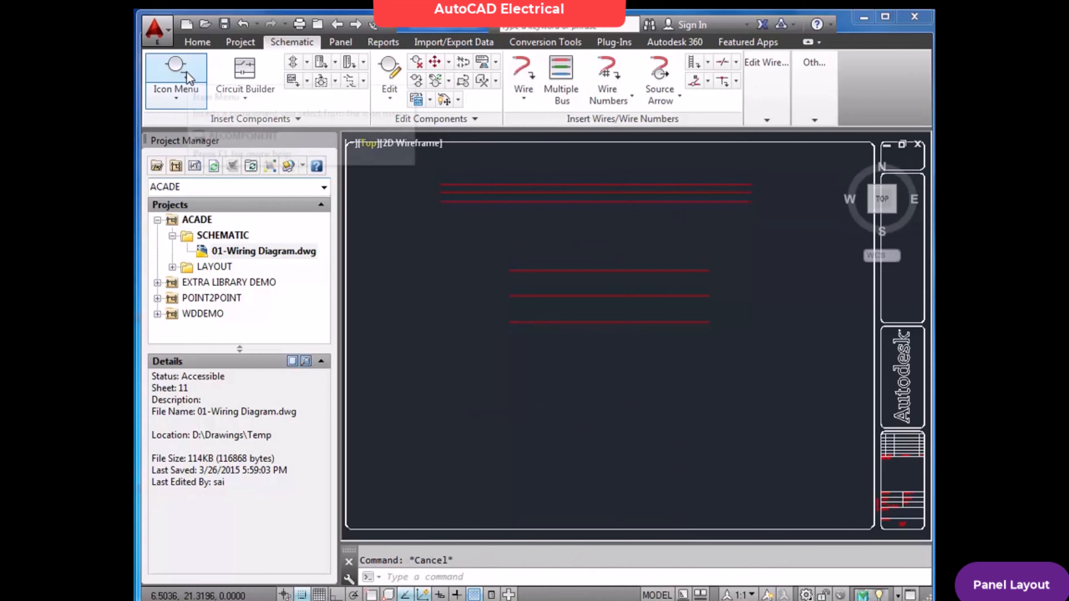
Insert a 3 Pole Motor Circuit Protector near the start of the bus, placed on its upper wire and built downward.
click(176, 78)
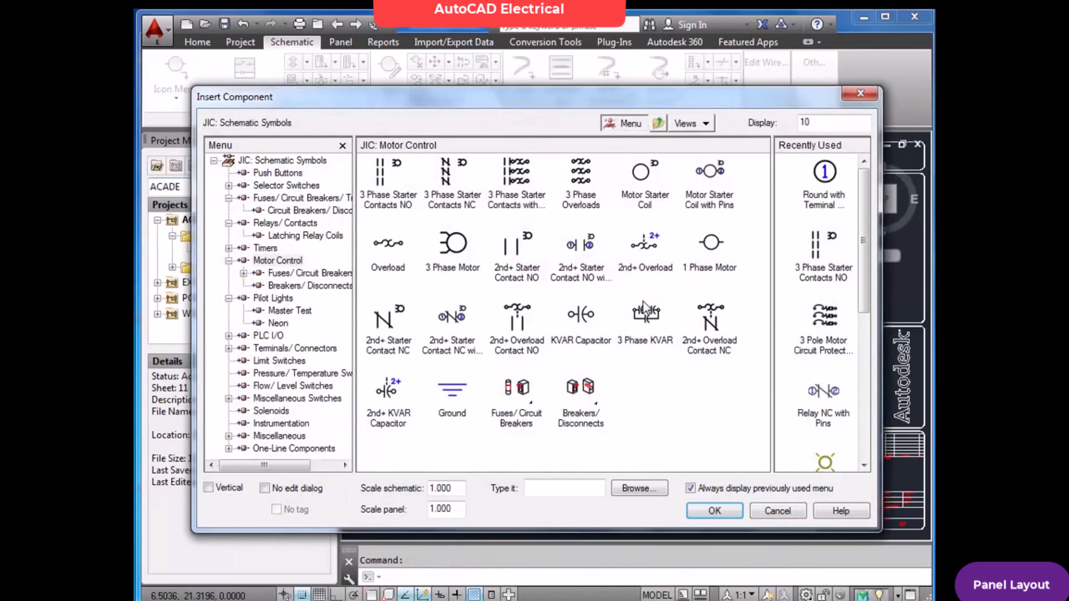
click(828, 319)
scroll(484, 188, down, 3)
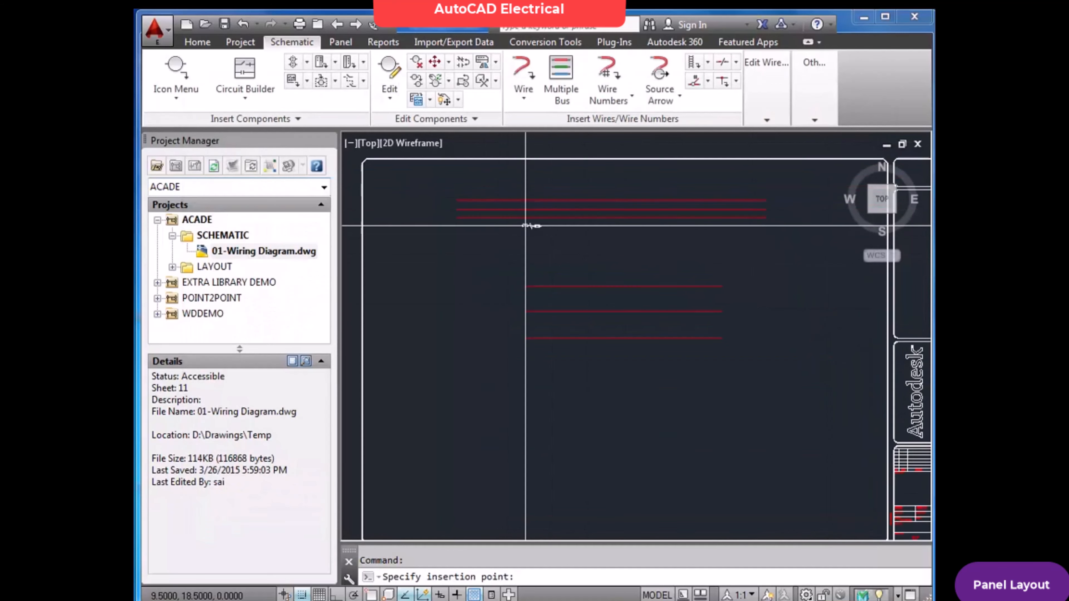
click(507, 200)
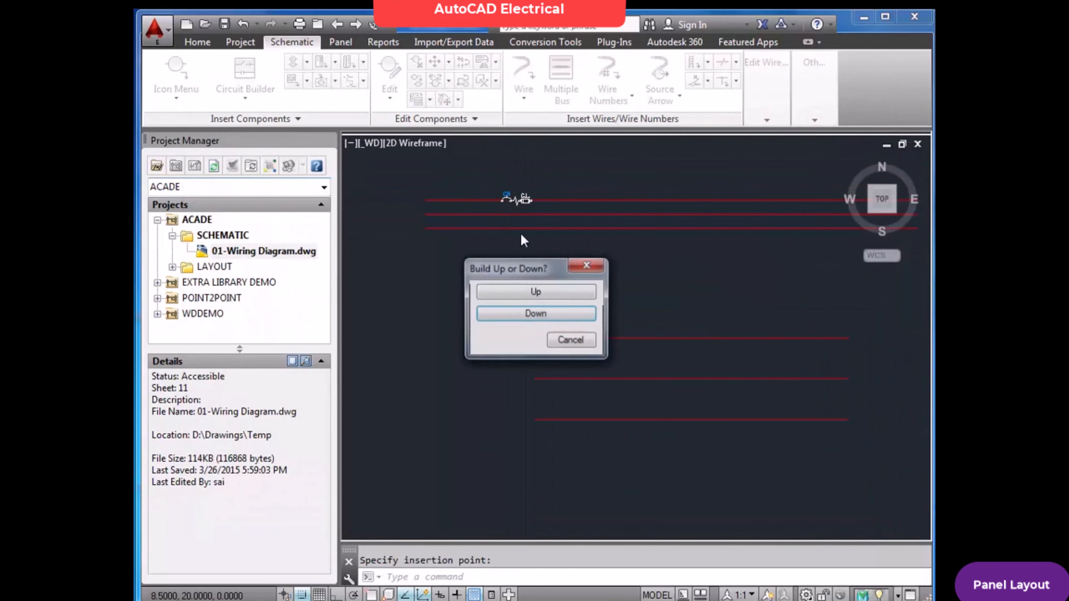
click(547, 314)
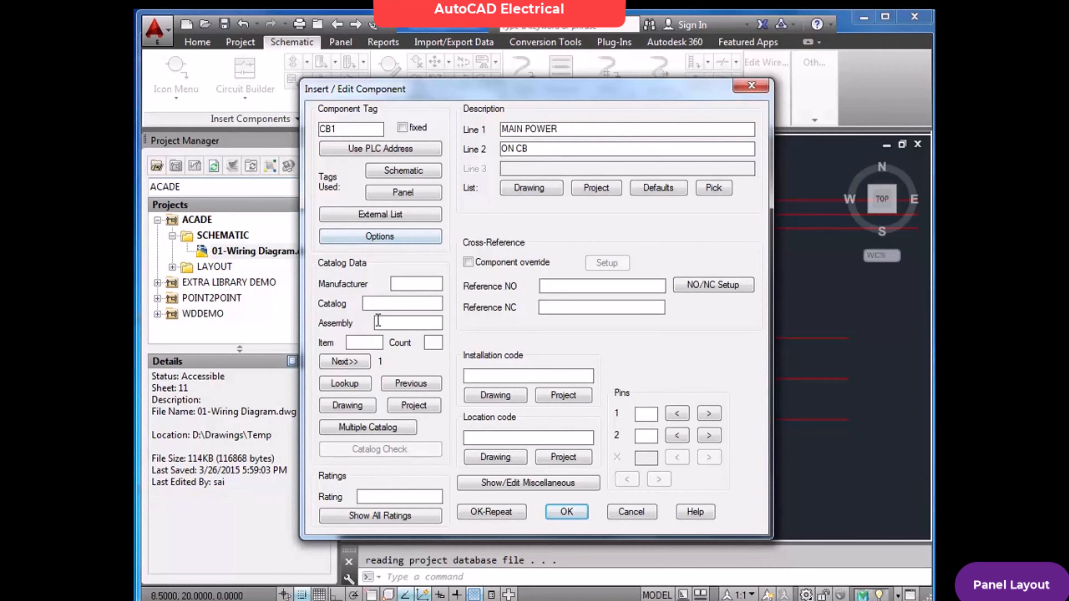
Assign the AB catalog part 140M-F8N-C32 to the circuit breaker from the parts catalog lookup.
click(356, 387)
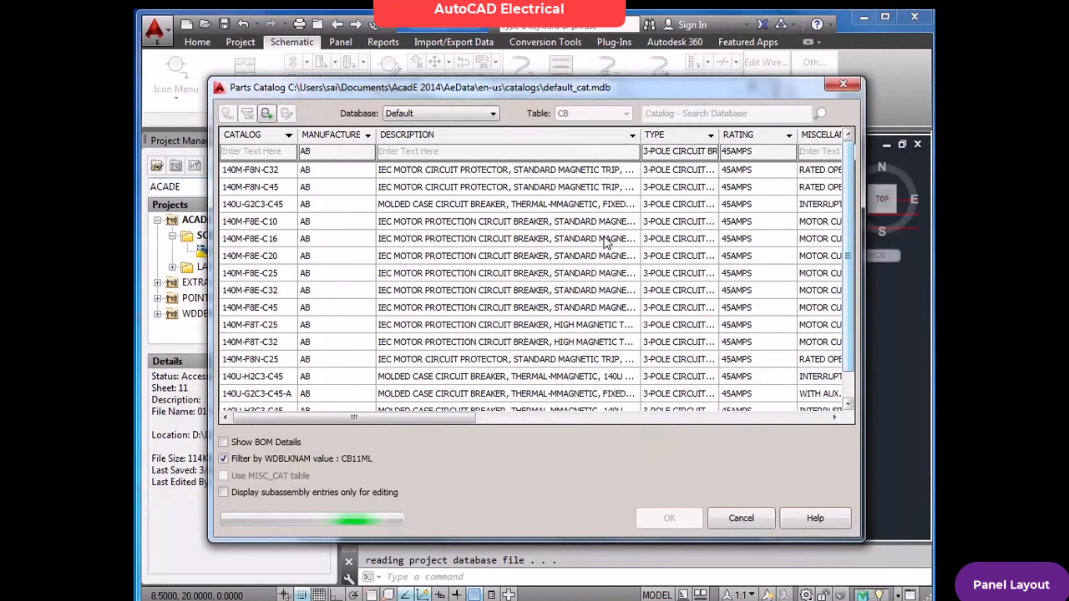
click(284, 172)
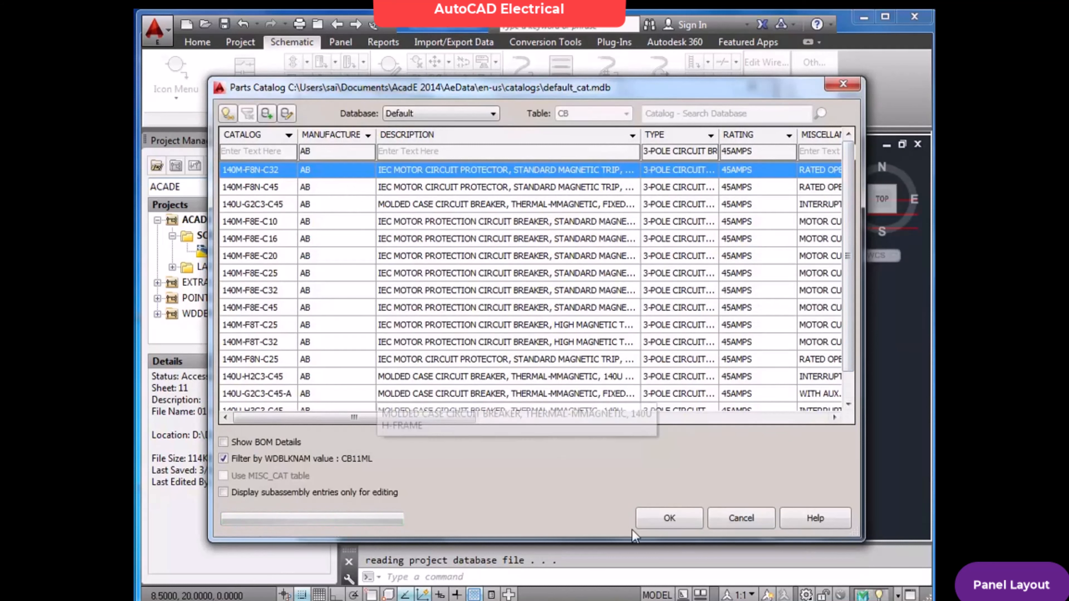
click(667, 520)
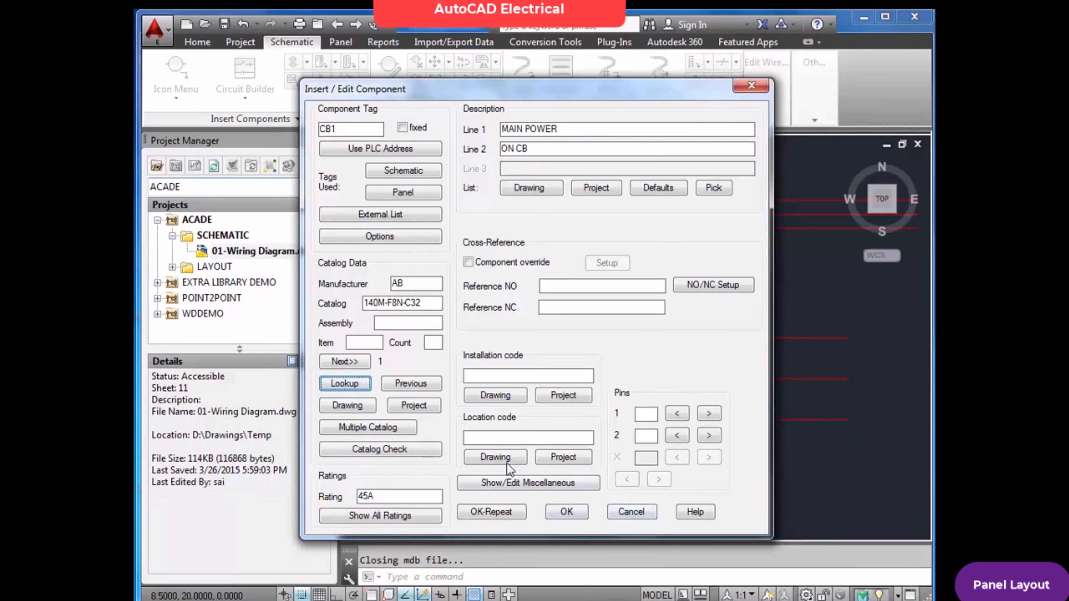
Set the breaker's installation code to LUP1 and location code to 01TT, and accept the component data.
click(505, 374)
text(LUP1)
key(Tab)
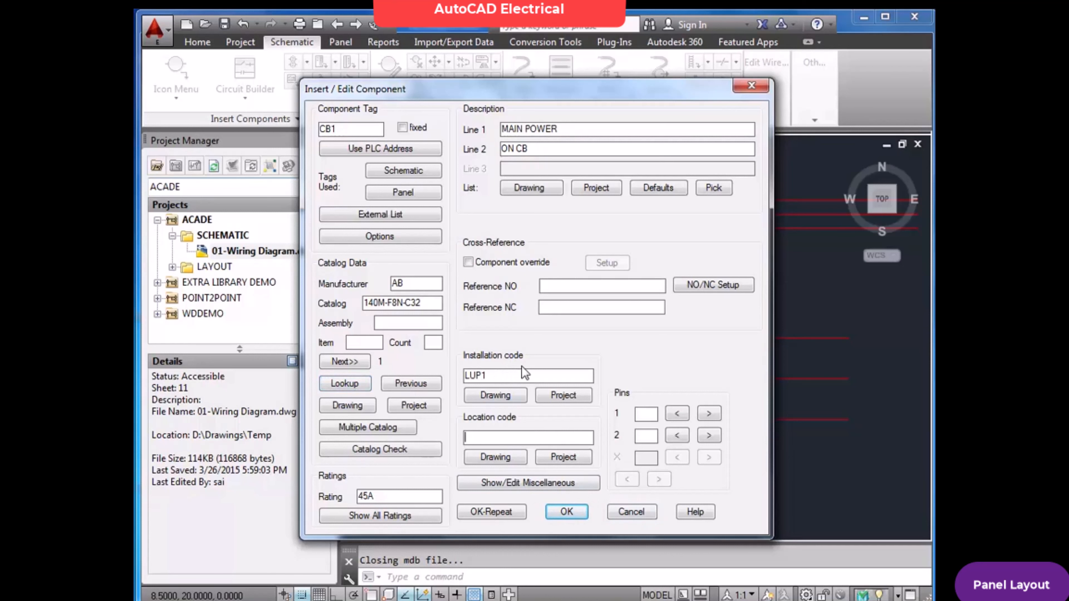
text(01TT)
click(567, 512)
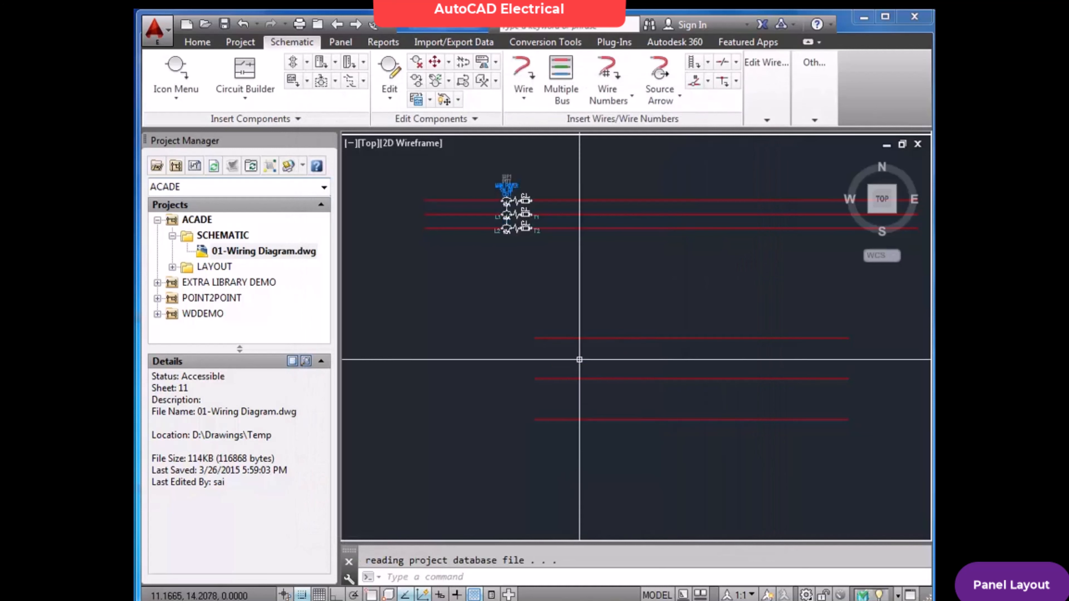
Turn snap off and hide the C.L. attribute on all three breaker poles using Hide Attribute (Single Pick).
scroll(541, 227, up, 4)
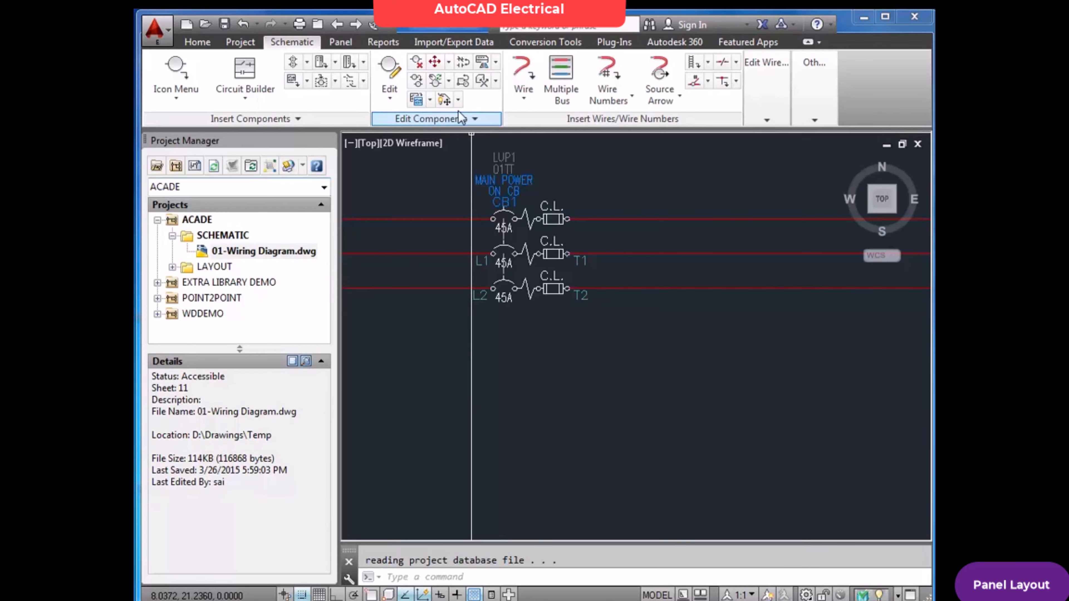
click(457, 100)
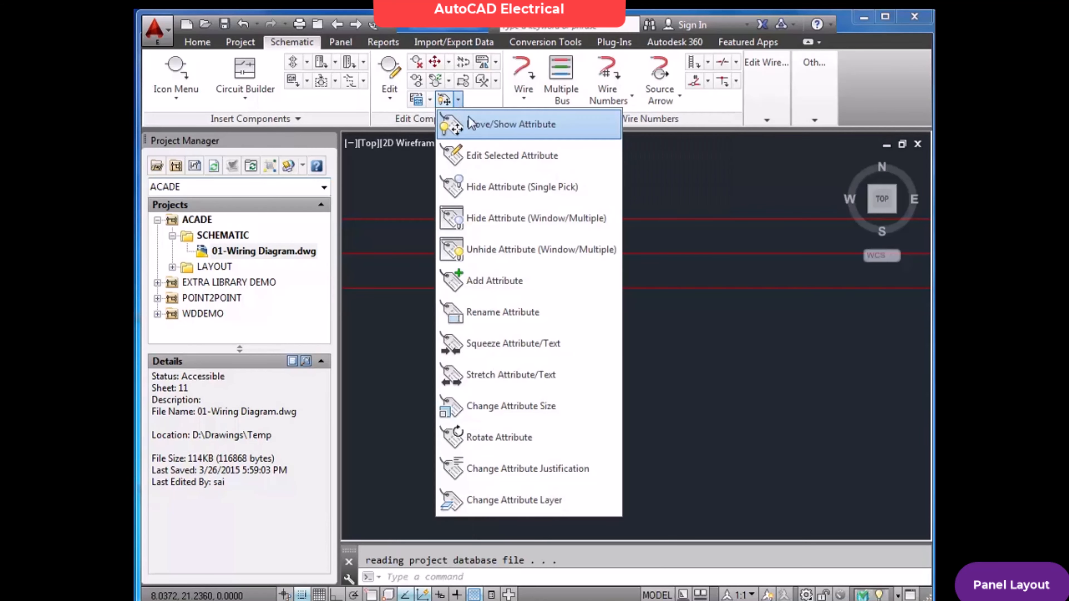
click(543, 187)
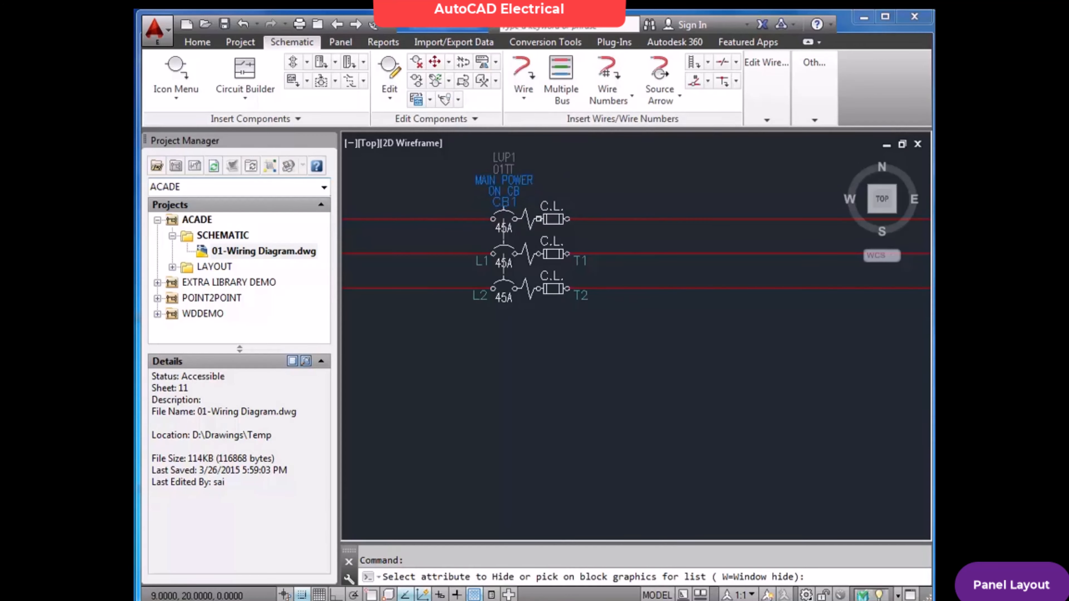
scroll(539, 219, up, 5)
scroll(491, 221, down, 3)
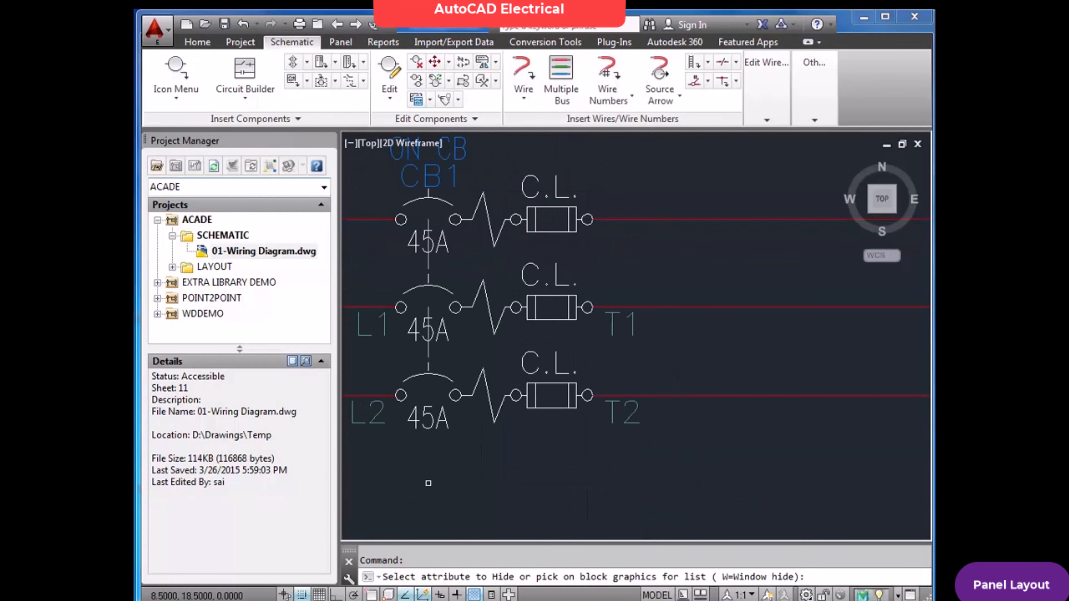
click(302, 593)
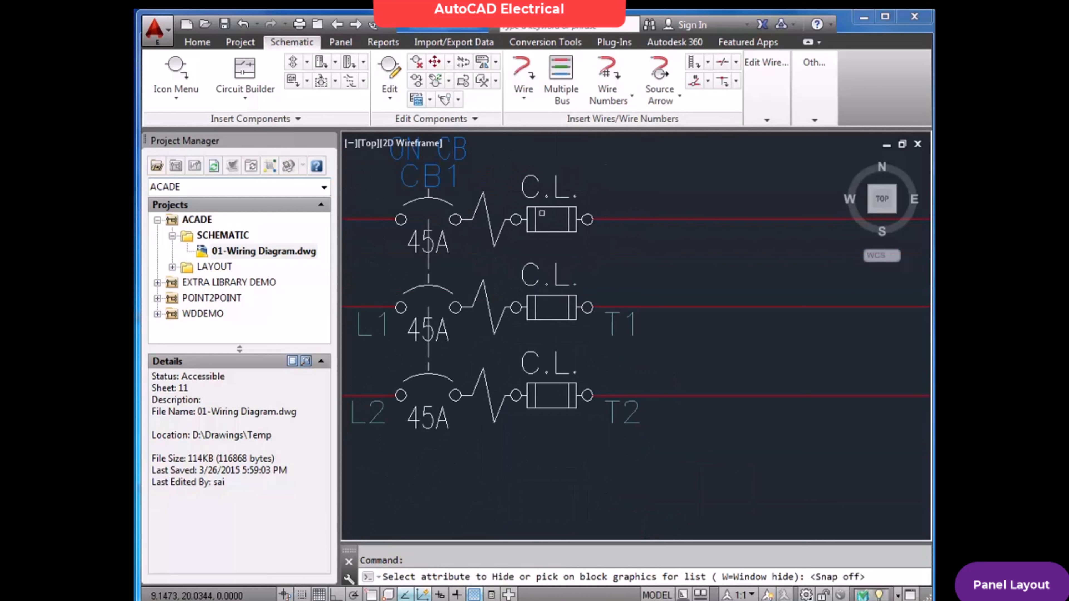
click(530, 191)
click(531, 275)
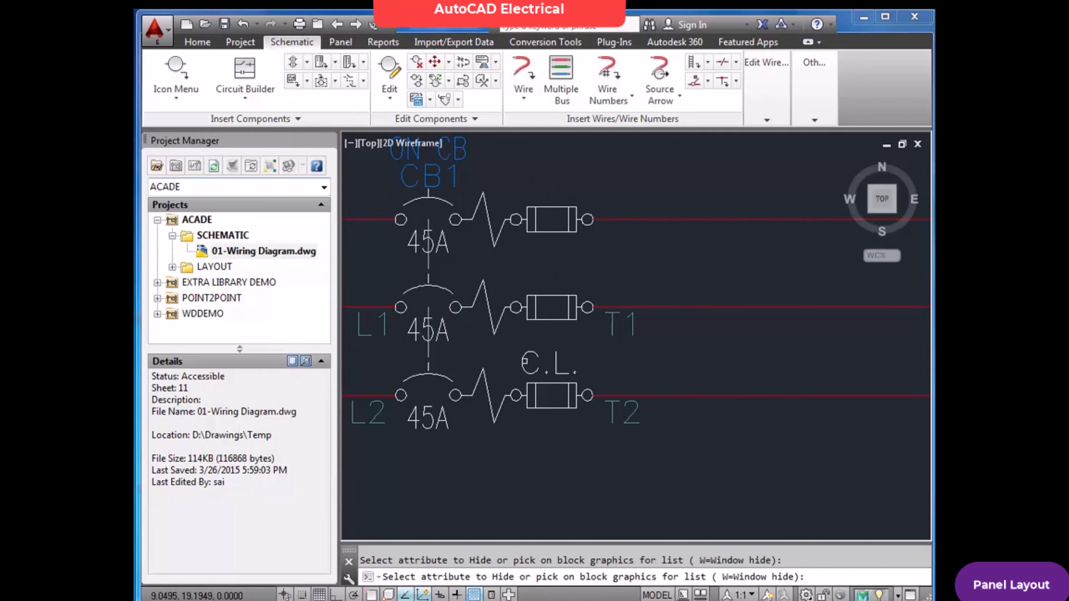
click(525, 360)
Hide the 45A rating attribute on the breaker's first and second poles and end the hide command.
click(428, 244)
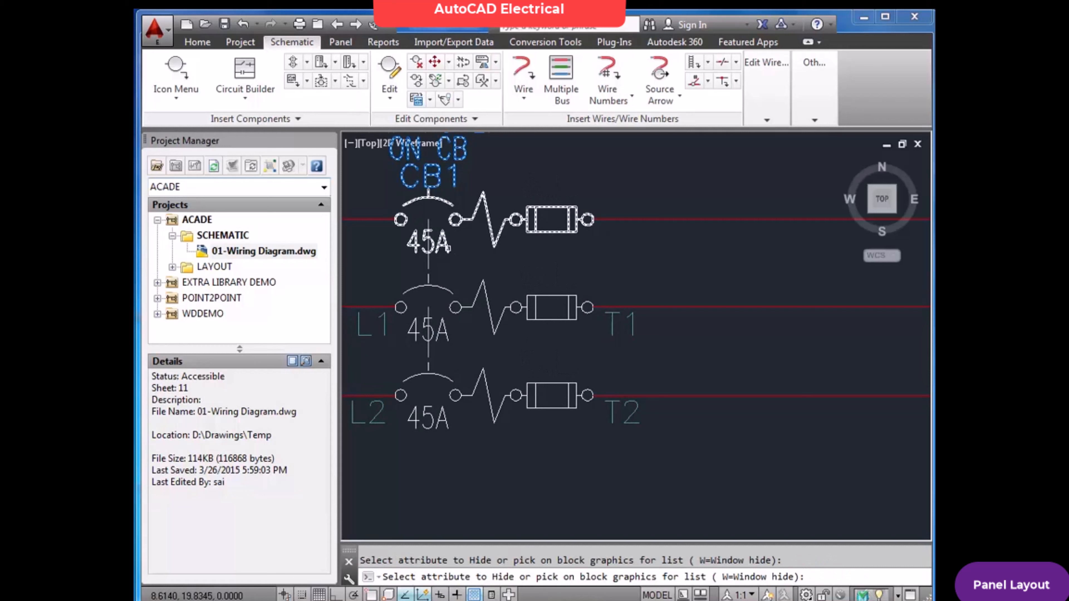
click(438, 326)
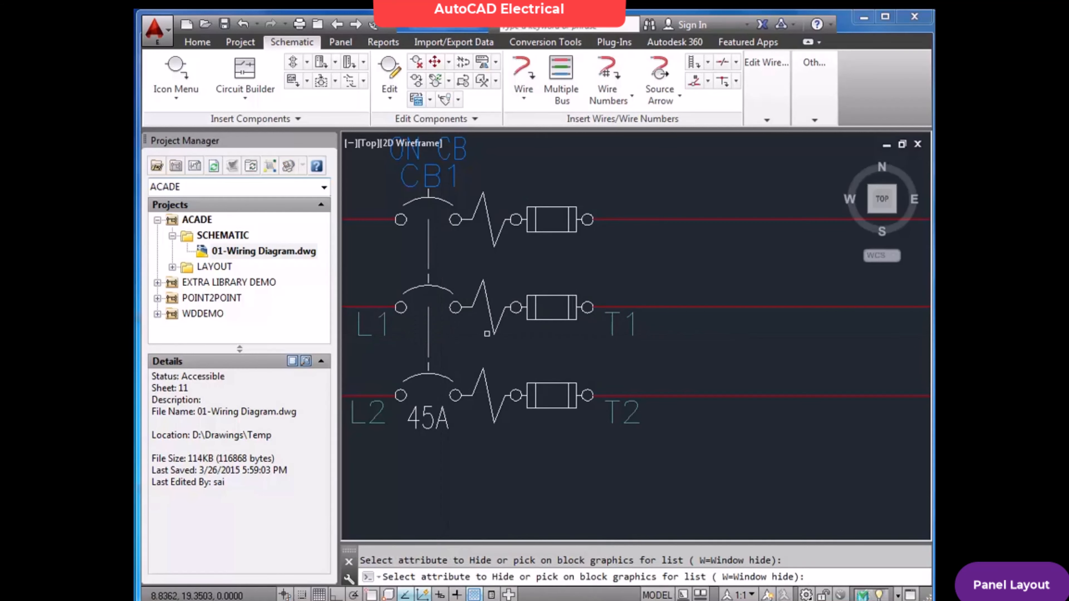
scroll(487, 334, down, 10)
key(Return)
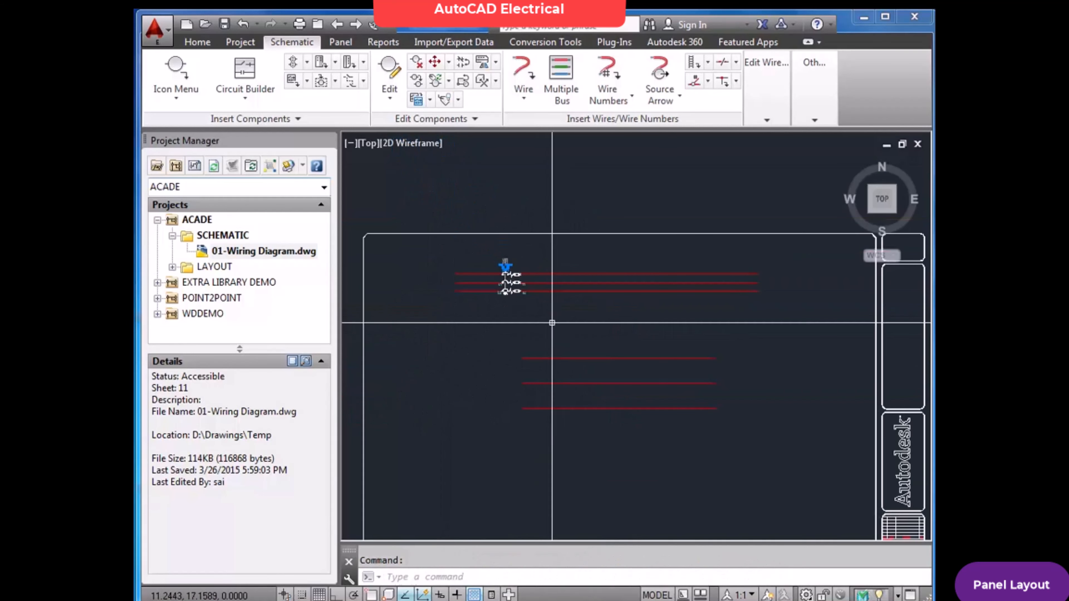
Insert a Relay Coil near the right end of the middle control wire with snap turned on.
click(185, 78)
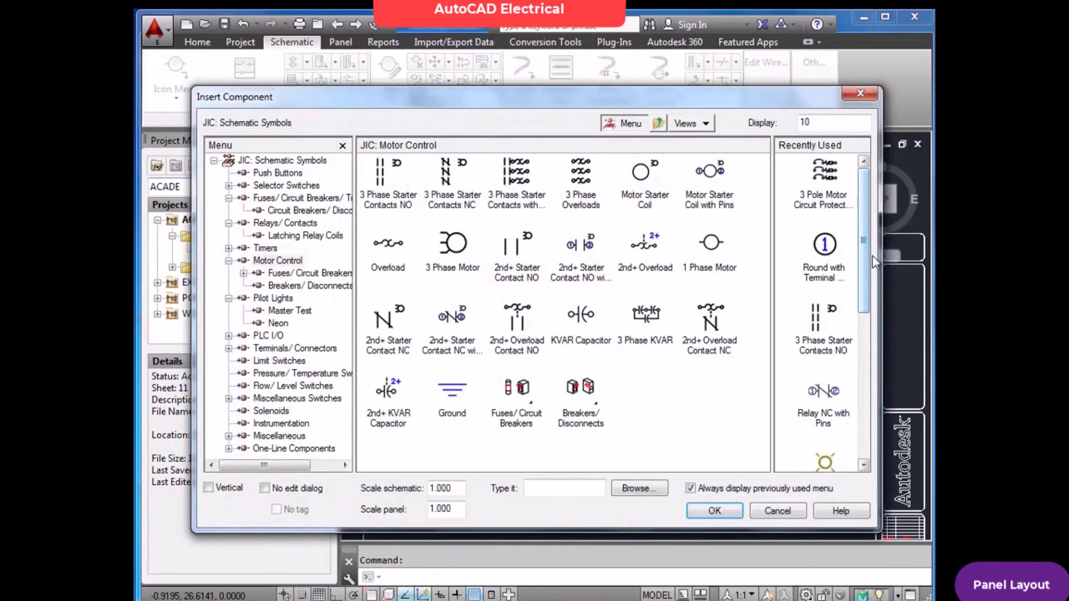
scroll(860, 298, down, 5)
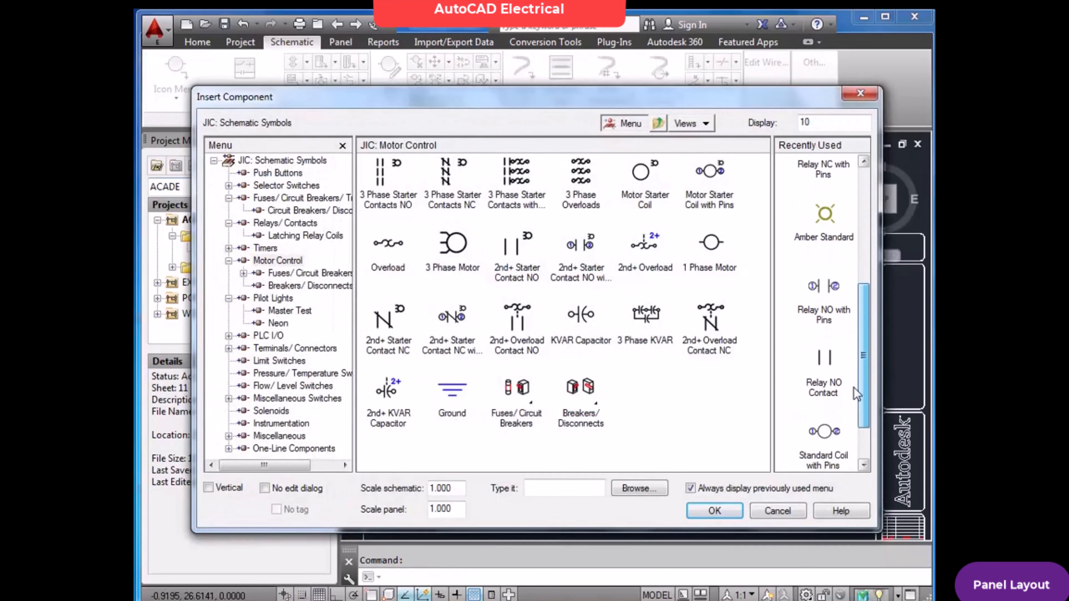
scroll(855, 400, down, 3)
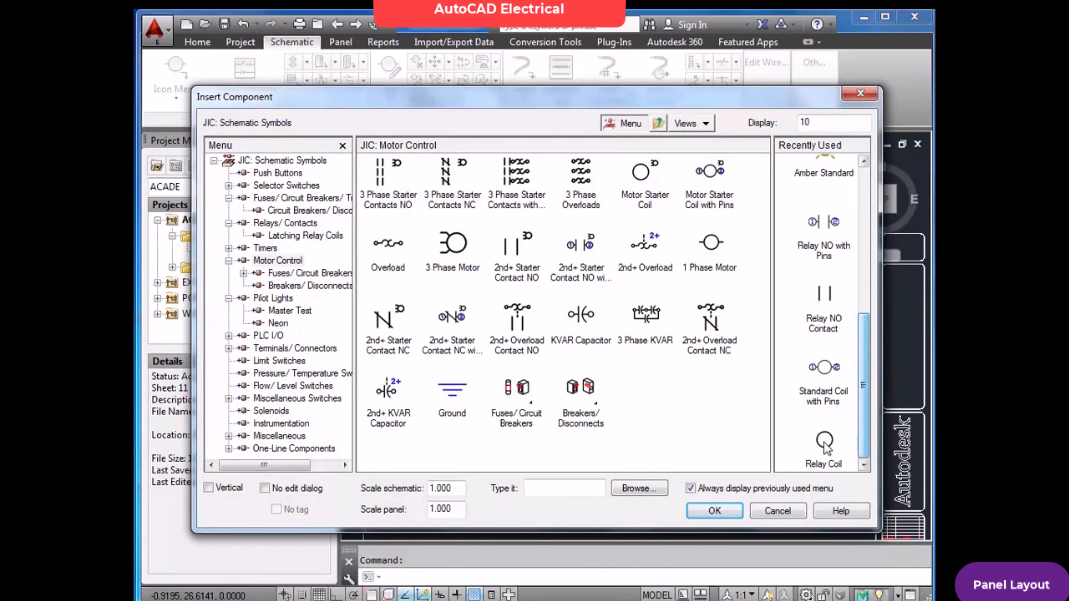
click(824, 443)
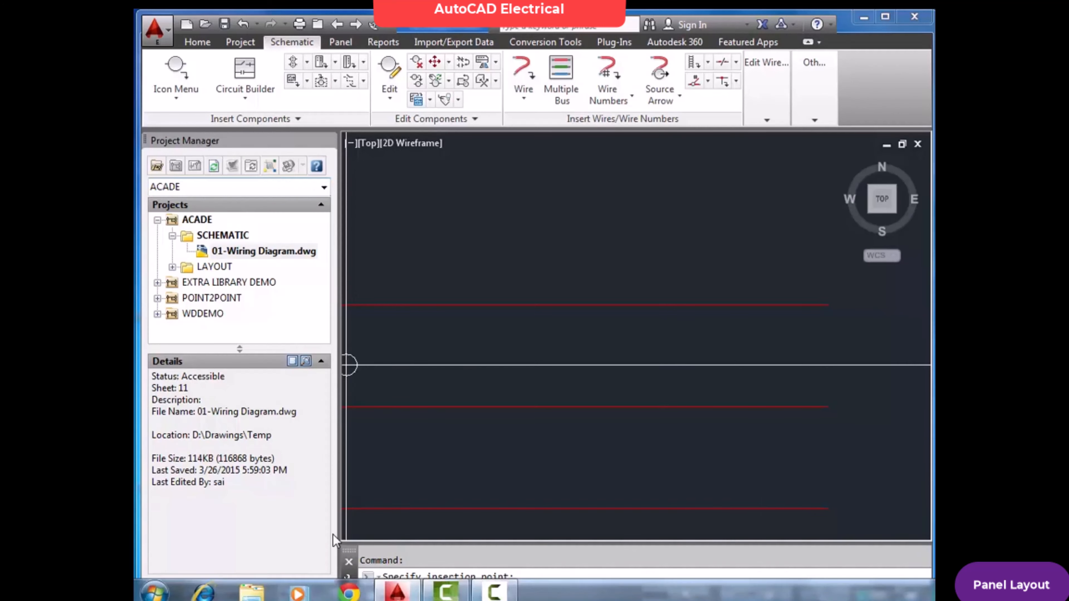
click(301, 594)
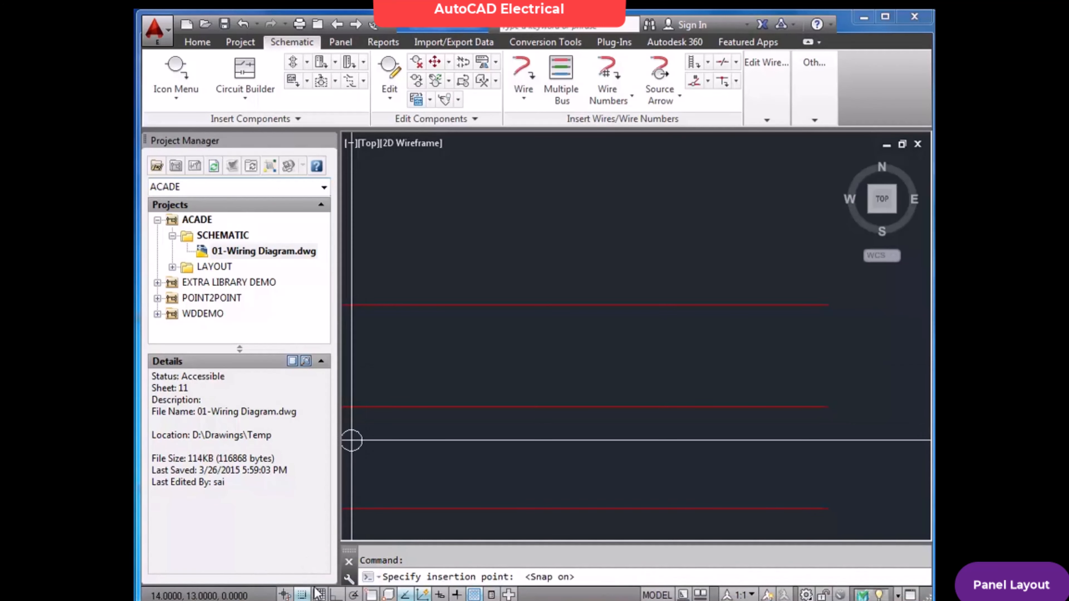
scroll(651, 358, down, 3)
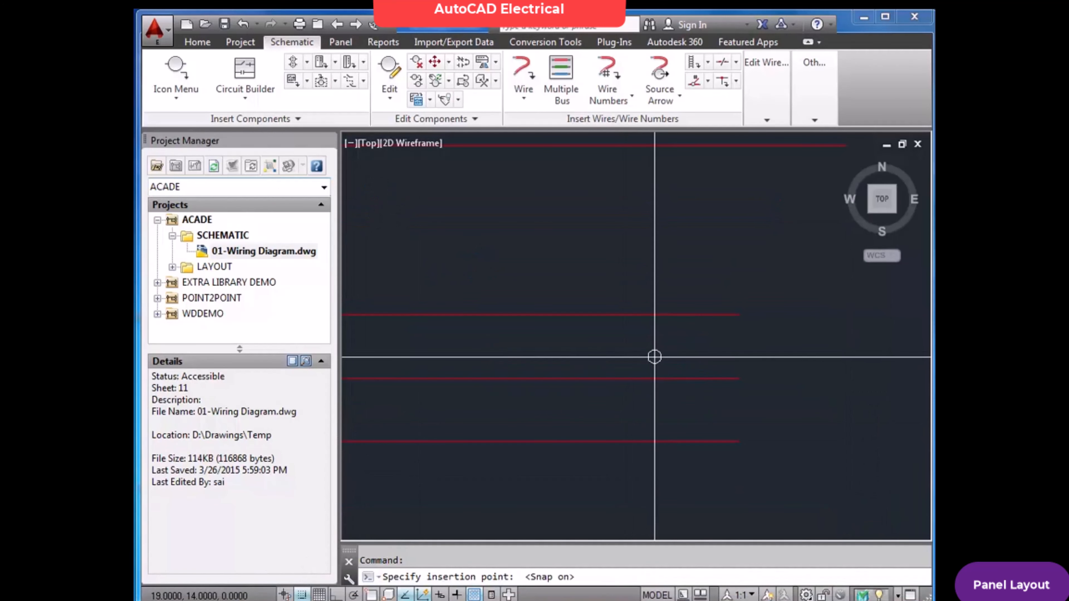
click(652, 378)
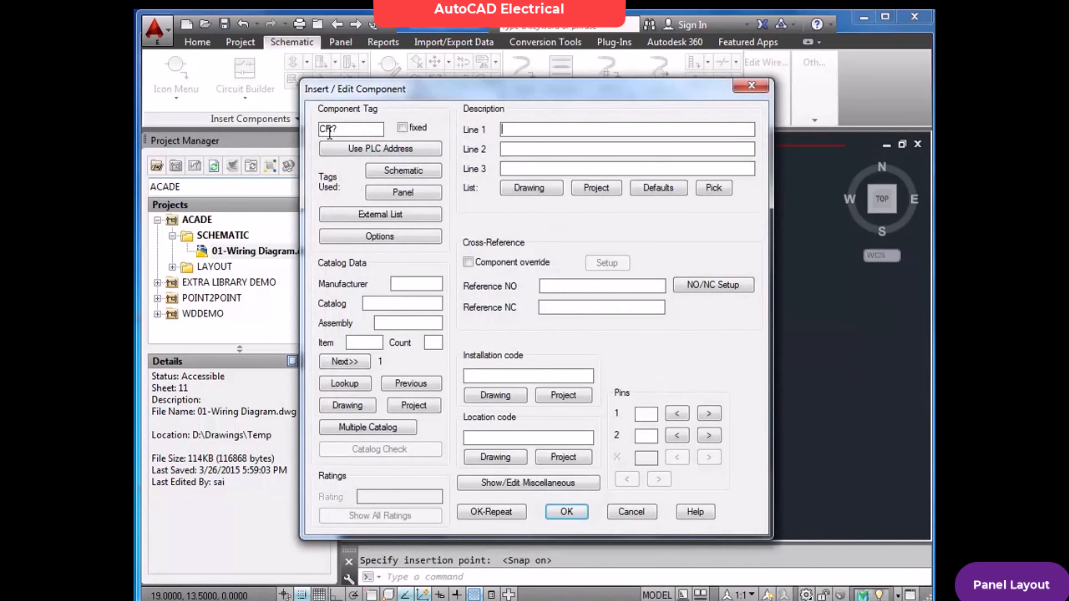
Tag the relay coil CR1 with description LINE HEALTHY and assign it the AB catalog part 700-P800A1.
key(Delete)
text(1)
click(345, 383)
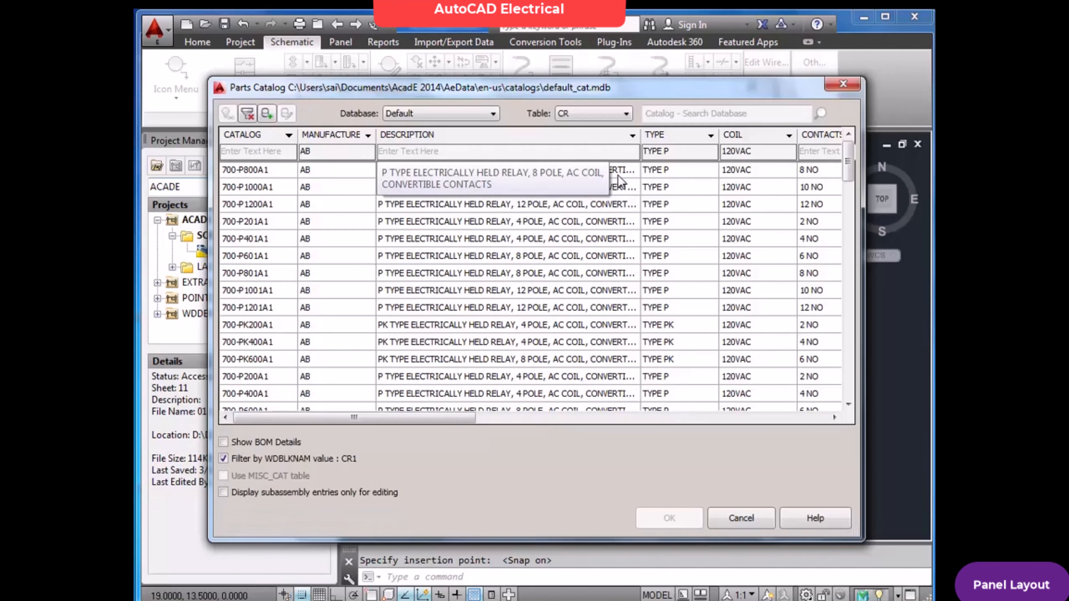
click(618, 175)
click(664, 522)
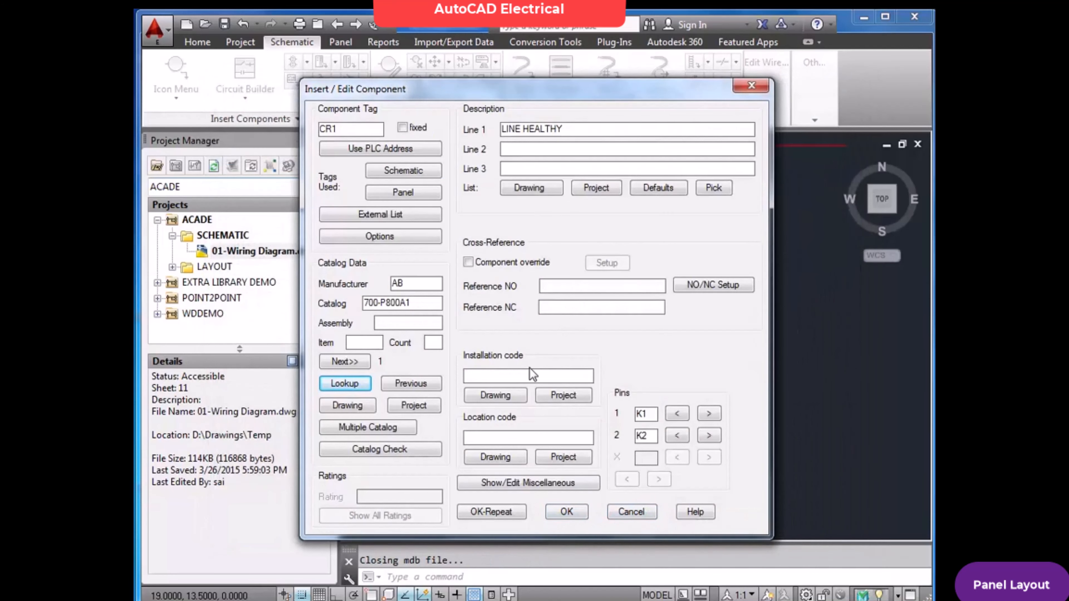
Set the relay coil's installation code to LUP1 and location code to 01TT, and accept the component data.
click(523, 374)
key(Tab)
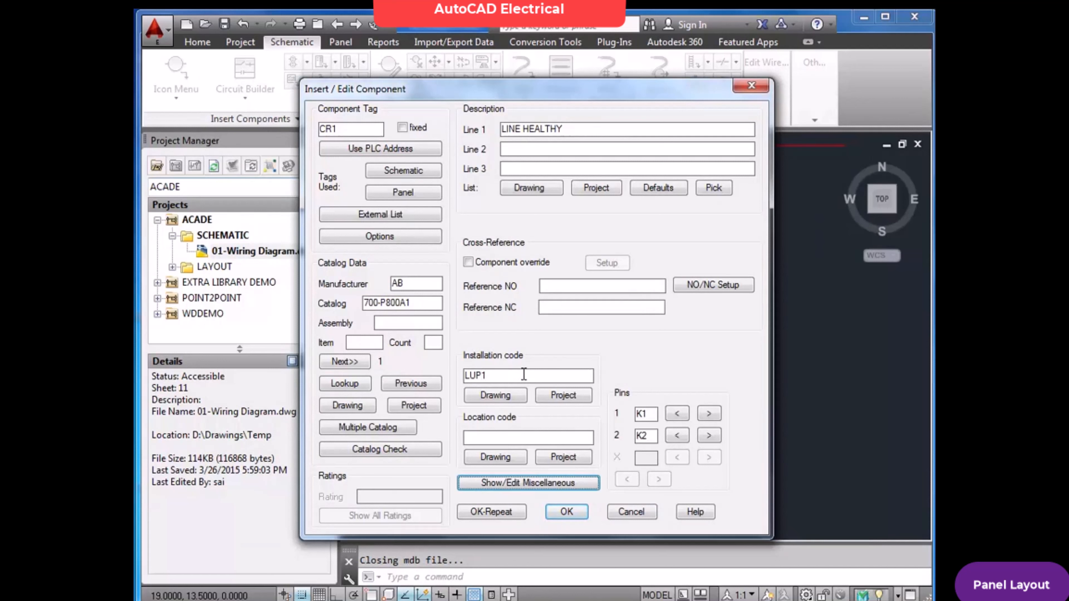
click(489, 435)
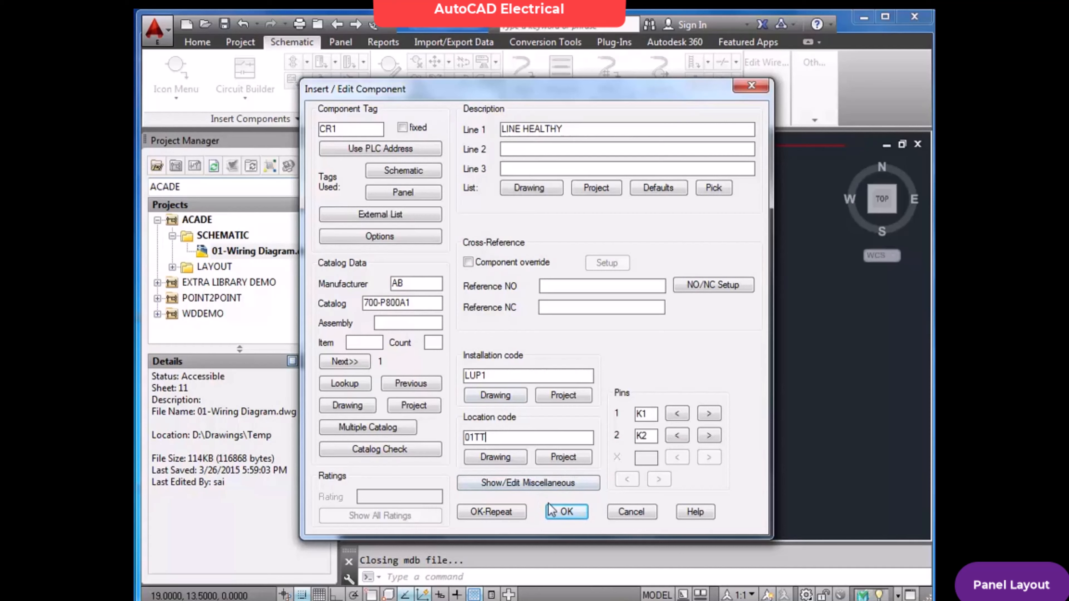
click(565, 511)
scroll(722, 399, up, 2)
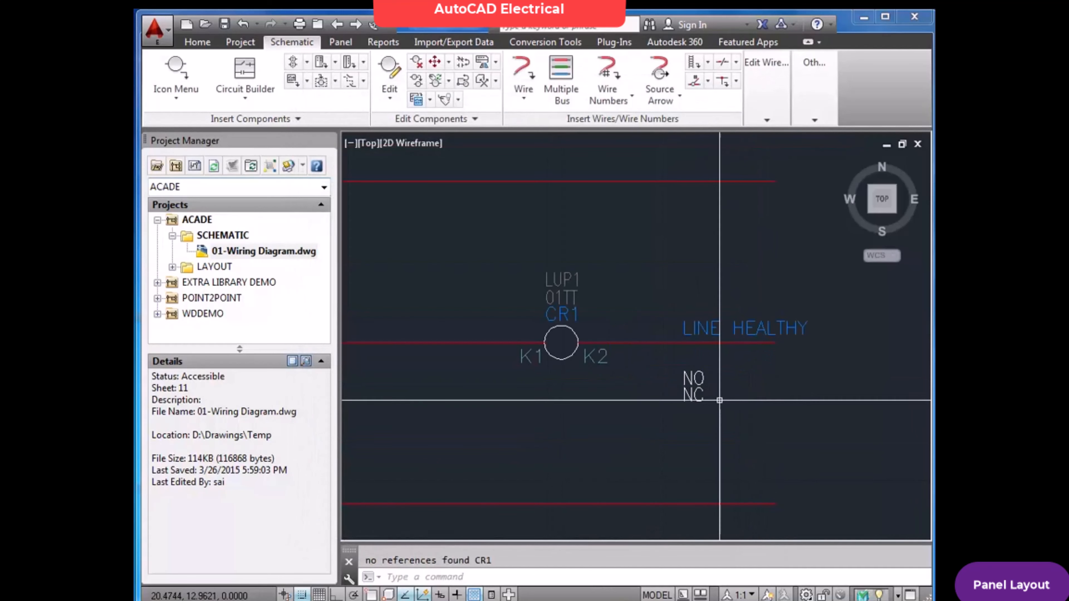
scroll(717, 394, down, 3)
scroll(673, 376, up, 2)
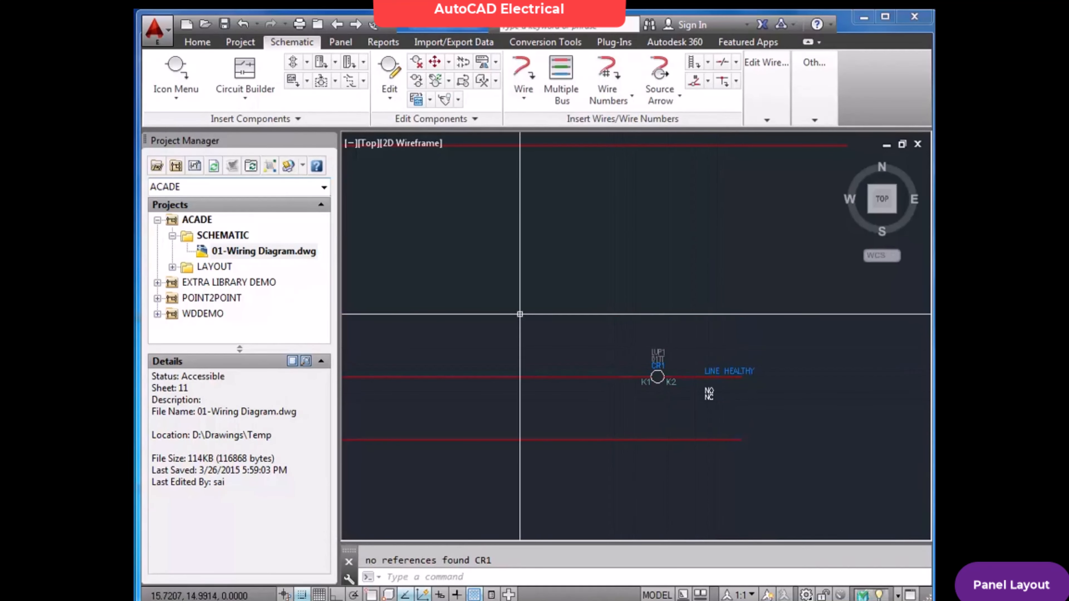
Insert a Relay NO Contact near the left end of the lowest control wire.
click(183, 75)
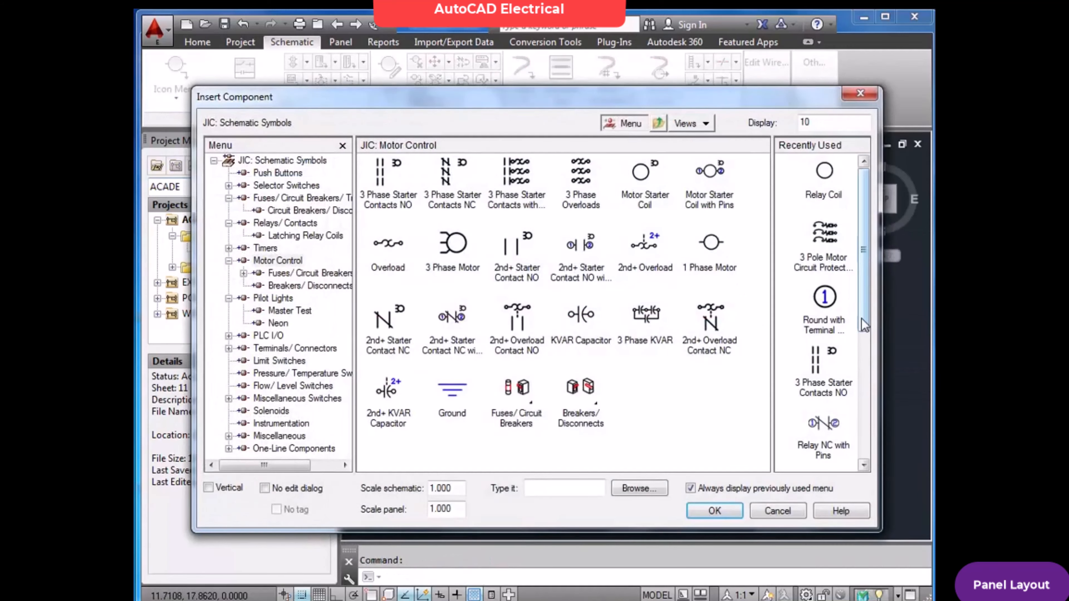
drag(861, 319, 865, 448)
click(820, 368)
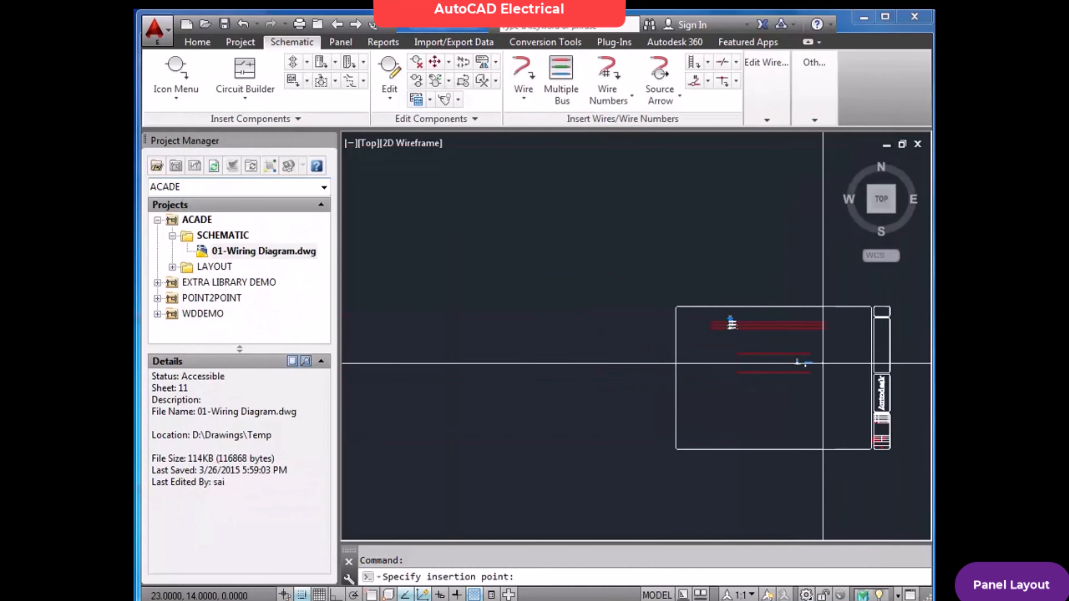
scroll(787, 371, up, 5)
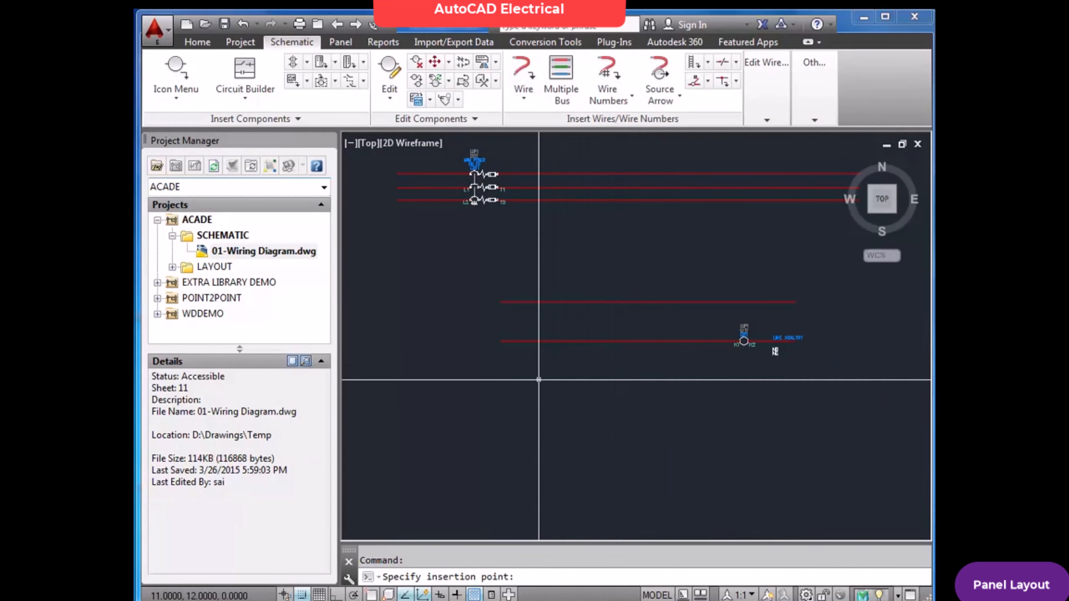
click(551, 379)
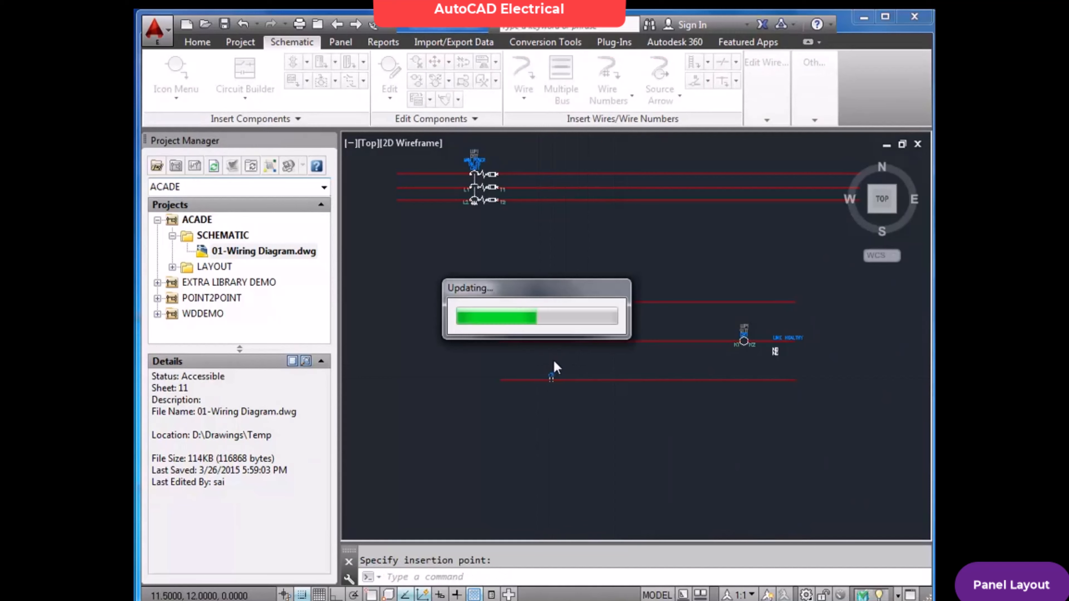
Link the new relay contact to the CR1 coil as its parent and accept the child component data.
click(411, 244)
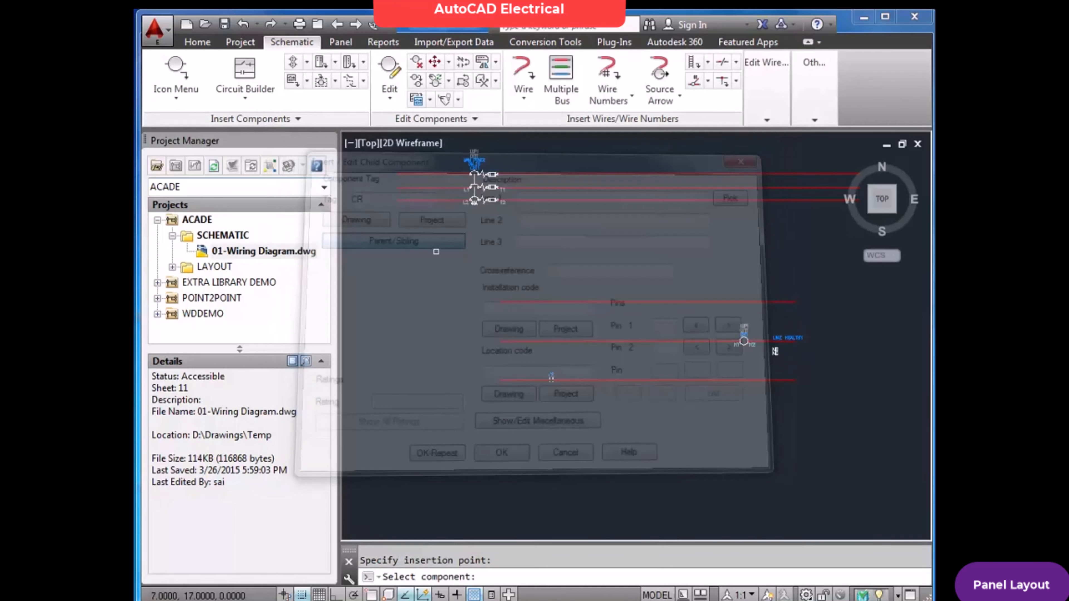
click(761, 314)
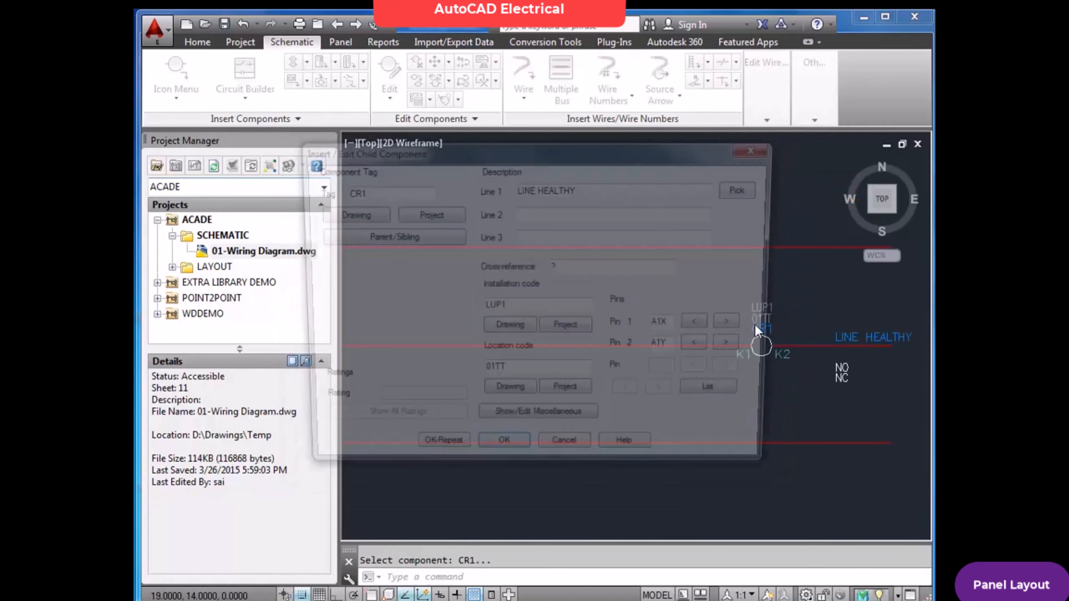
click(511, 457)
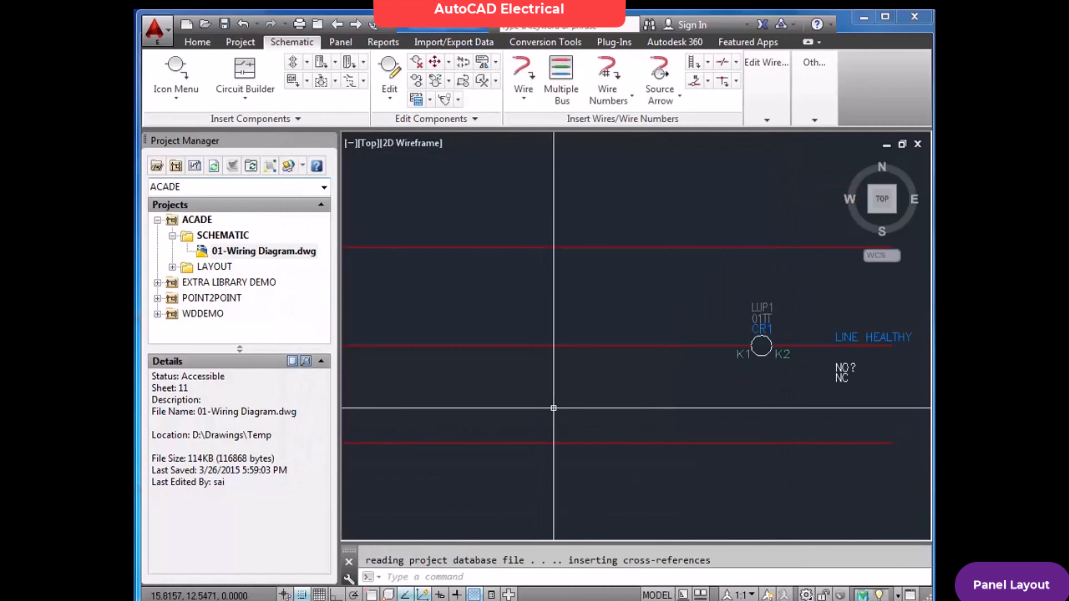
scroll(554, 408, down, 6)
scroll(504, 413, up, 8)
scroll(504, 413, down, 5)
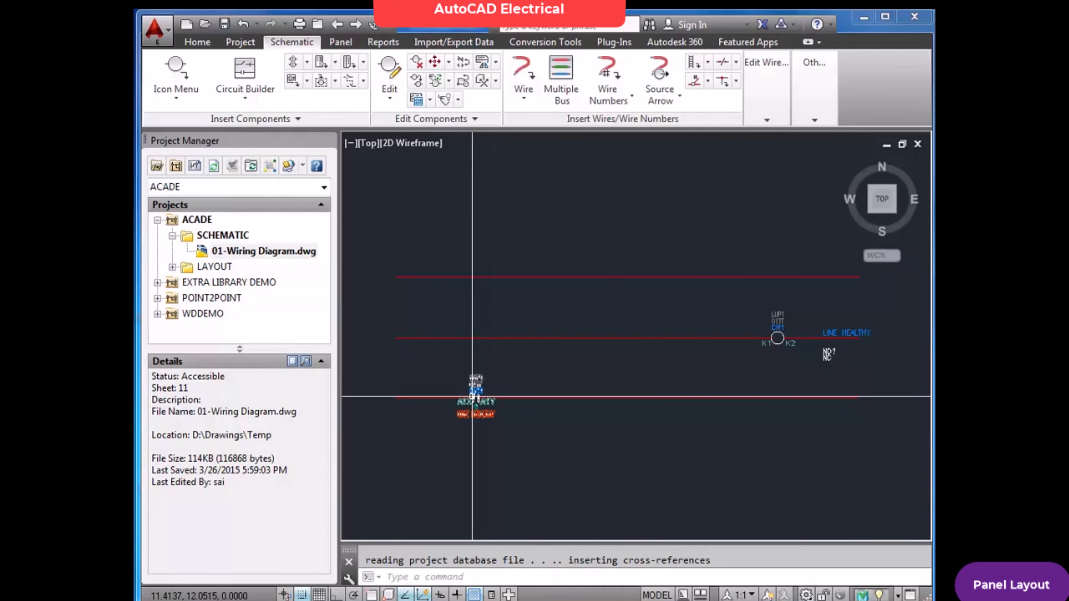
Insert a Motor Starter Coil from the Motor Control symbols on the lowest control wire, directly below the CR1 coil.
click(183, 80)
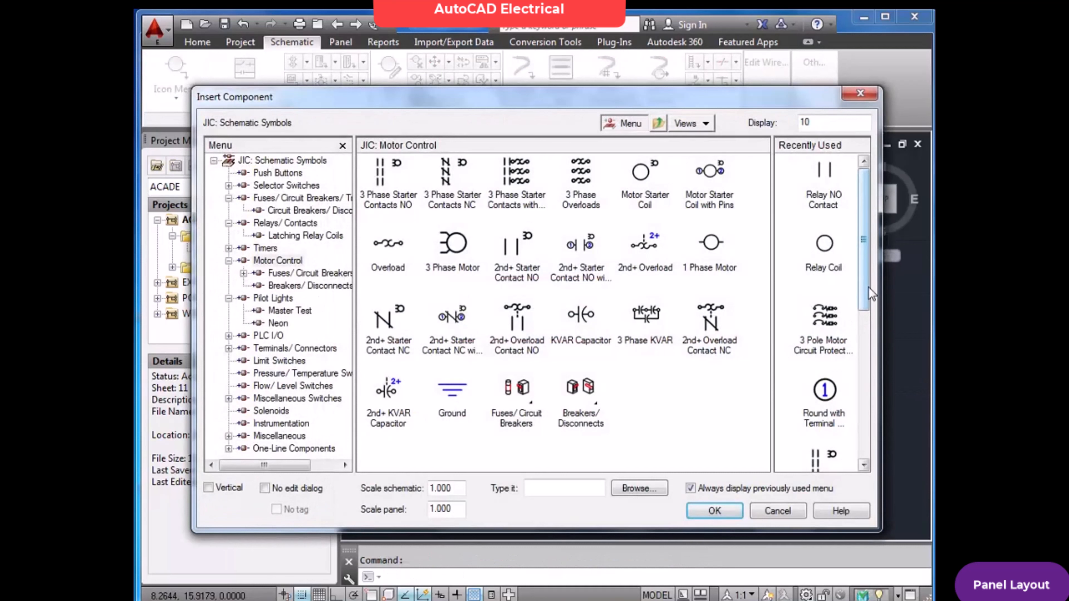
drag(867, 294, 854, 457)
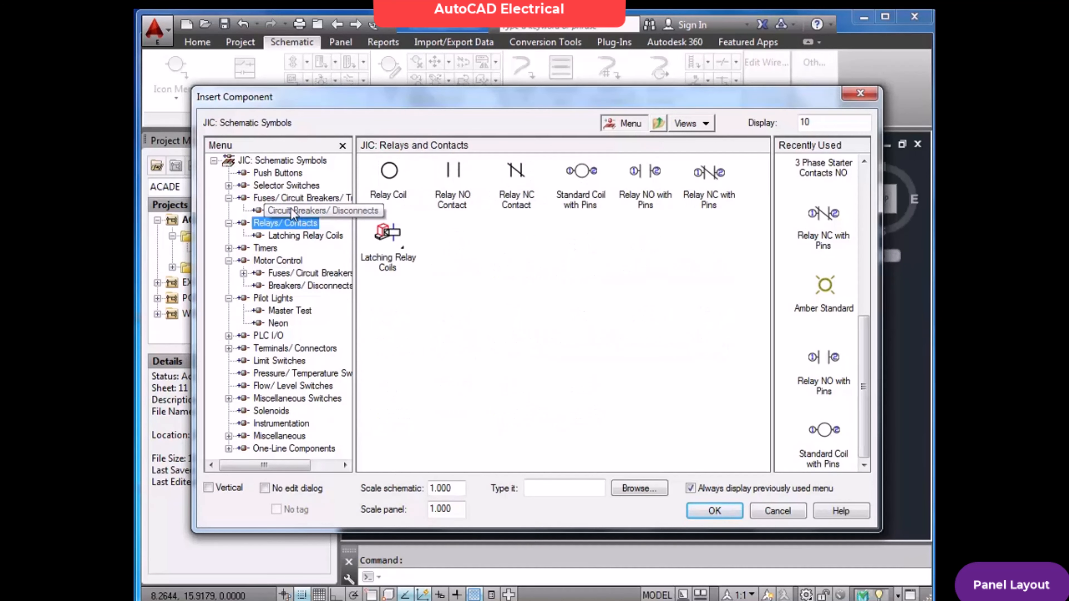
click(296, 264)
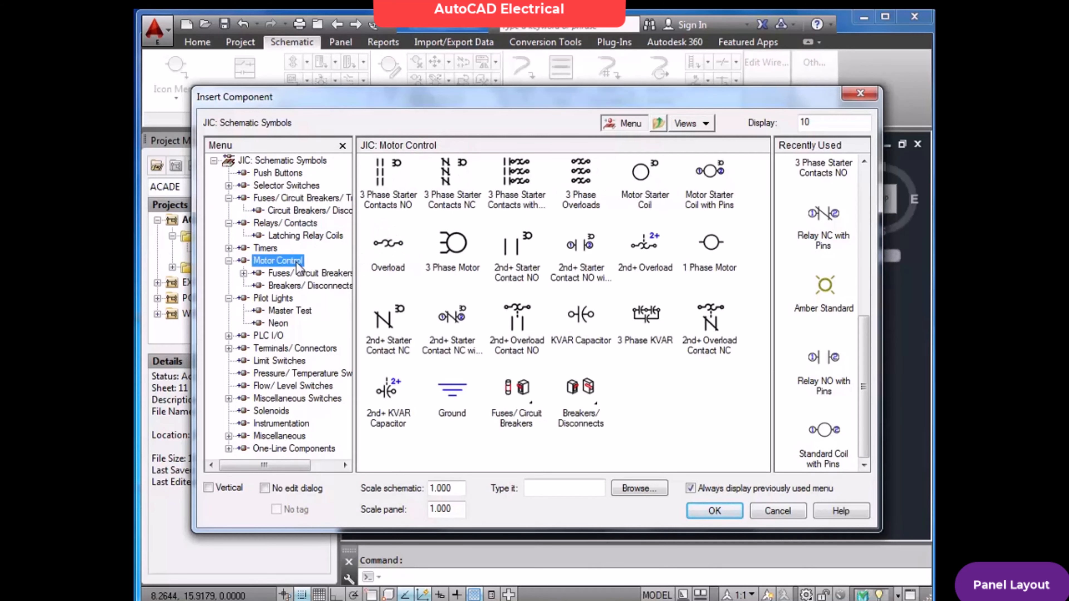
click(640, 172)
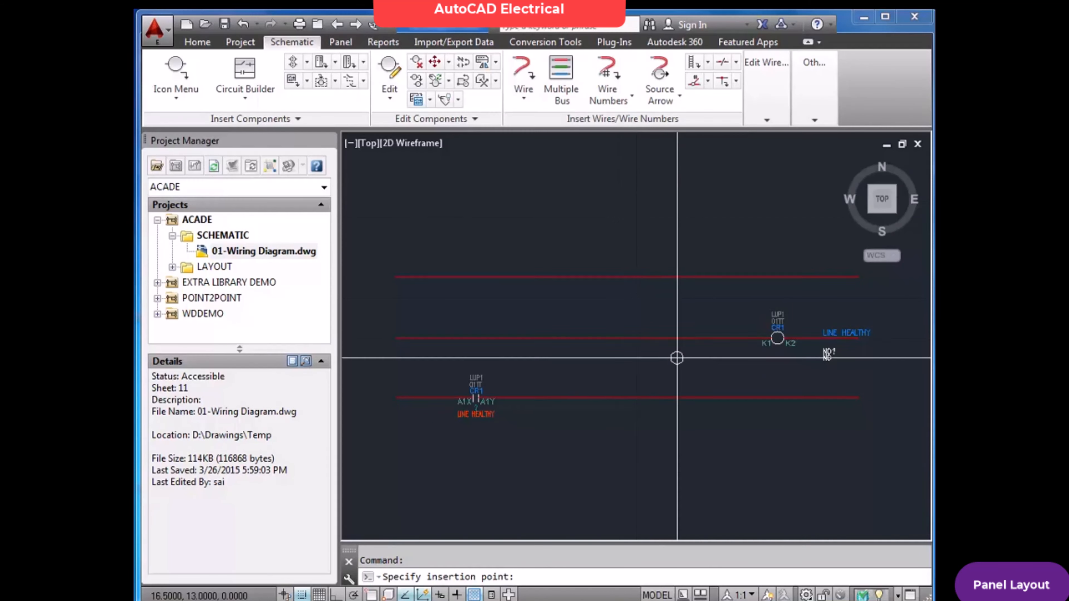
click(699, 371)
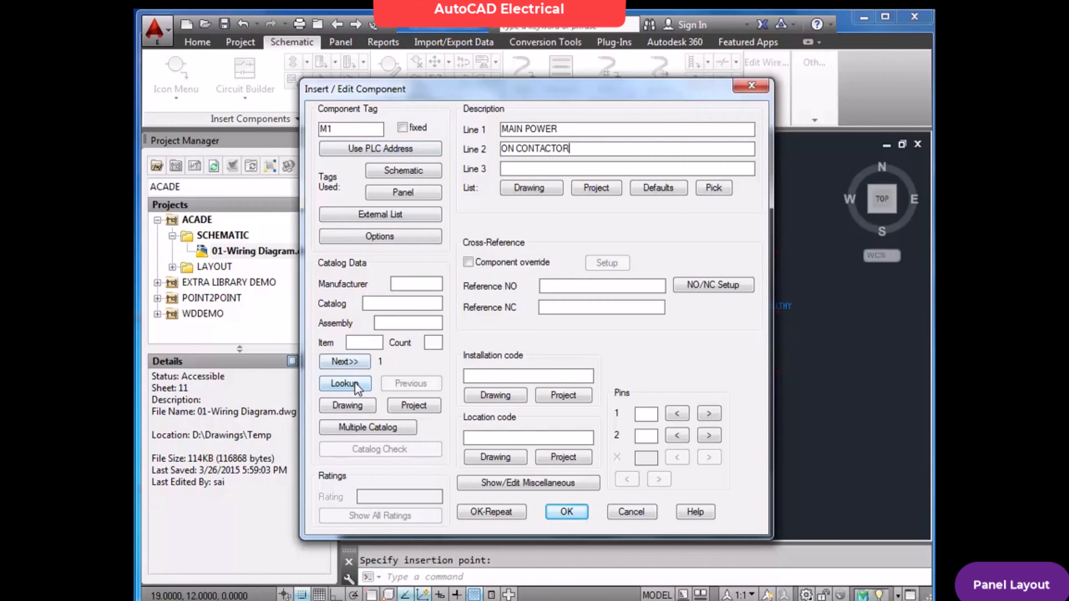
Tag the starter coil M1, describe it as MAIN POWER / ON CONTACTOR, and assign the AB catalog part 193-A2R6J.
click(345, 383)
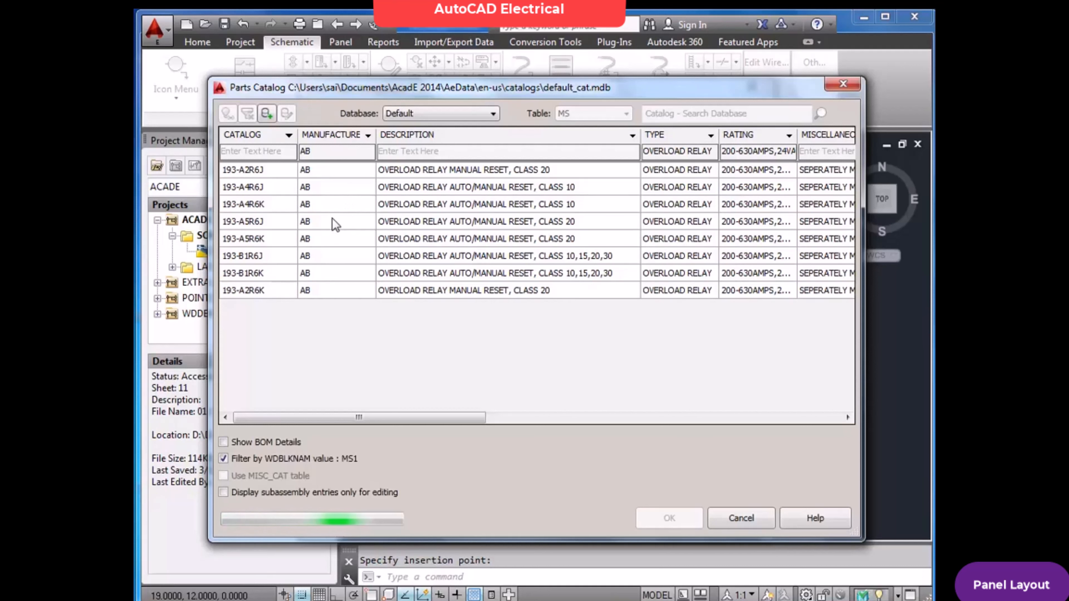
click(343, 177)
click(669, 526)
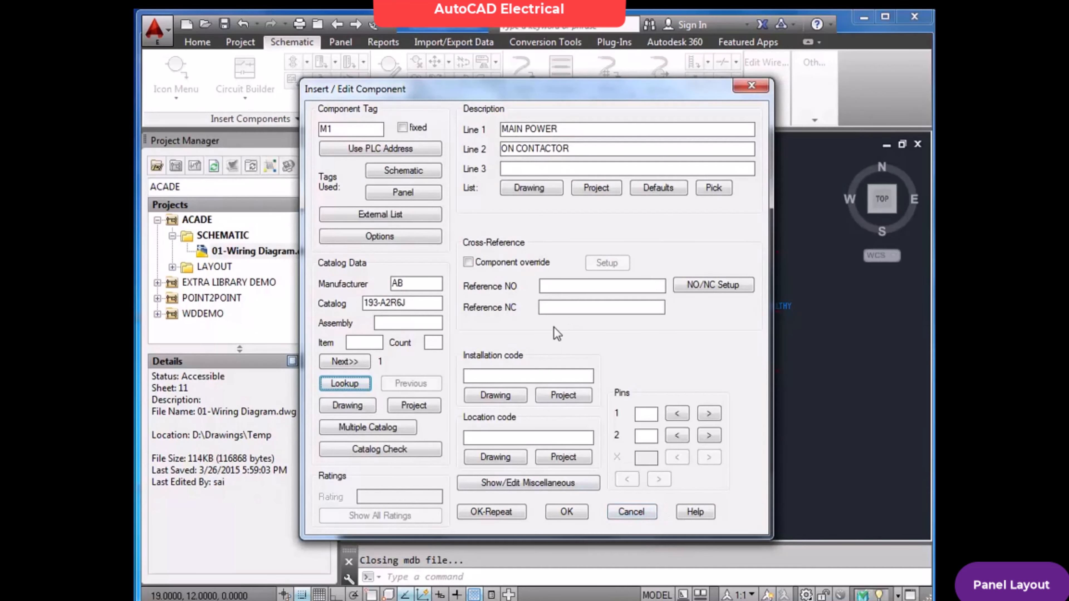
Set the starter coil's installation code to LUP1 and location code to 01TT, and accept the component data.
click(523, 378)
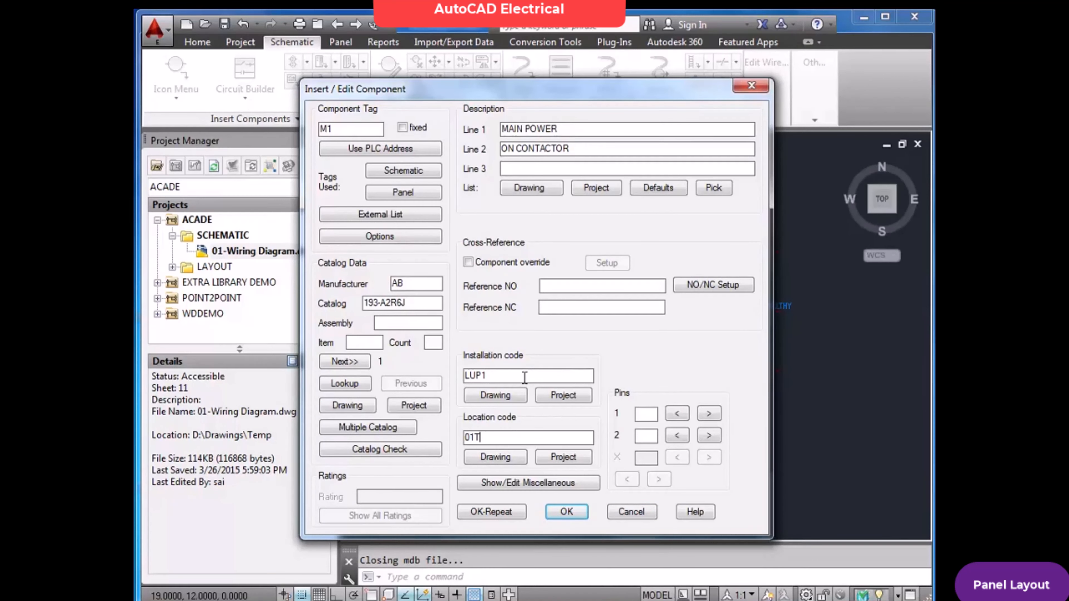
click(565, 512)
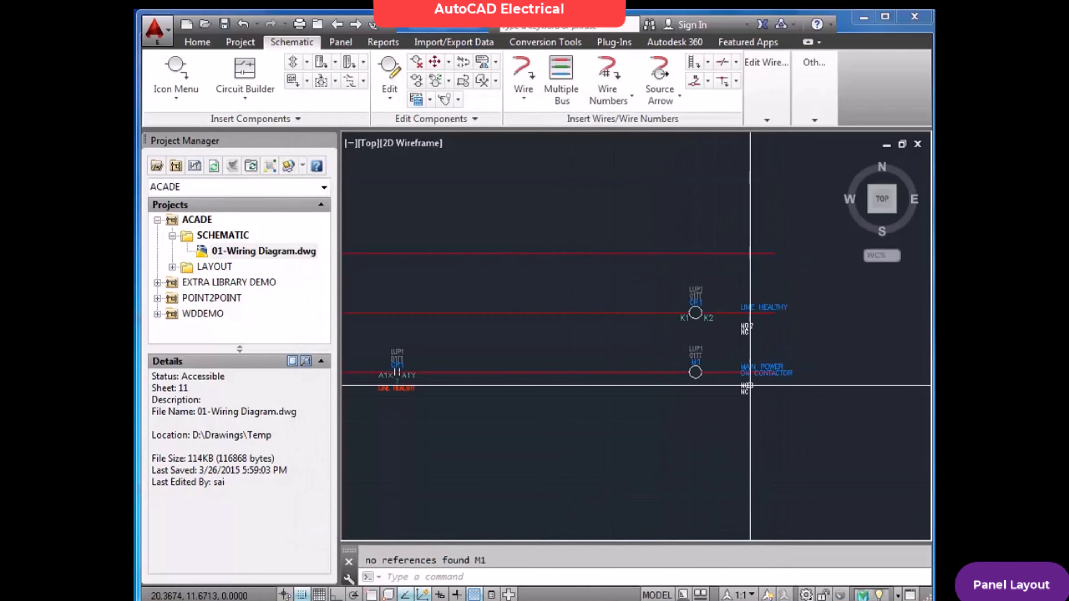
scroll(703, 394, down, 4)
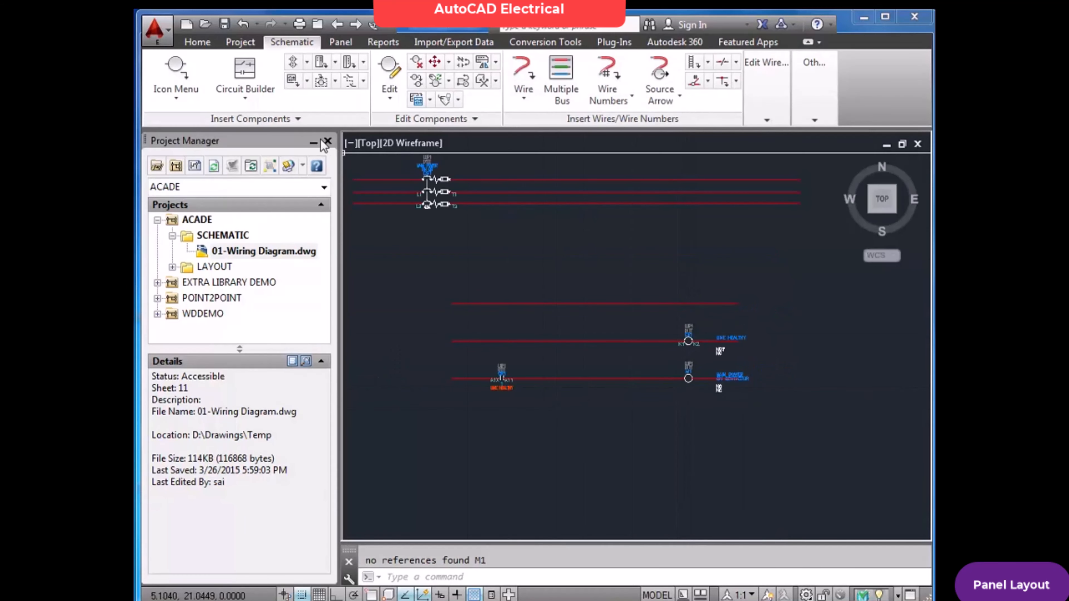
Insert a 2nd+ Starter Contact NO from the Motor Control symbols directly below the CR1 relay contact.
click(175, 74)
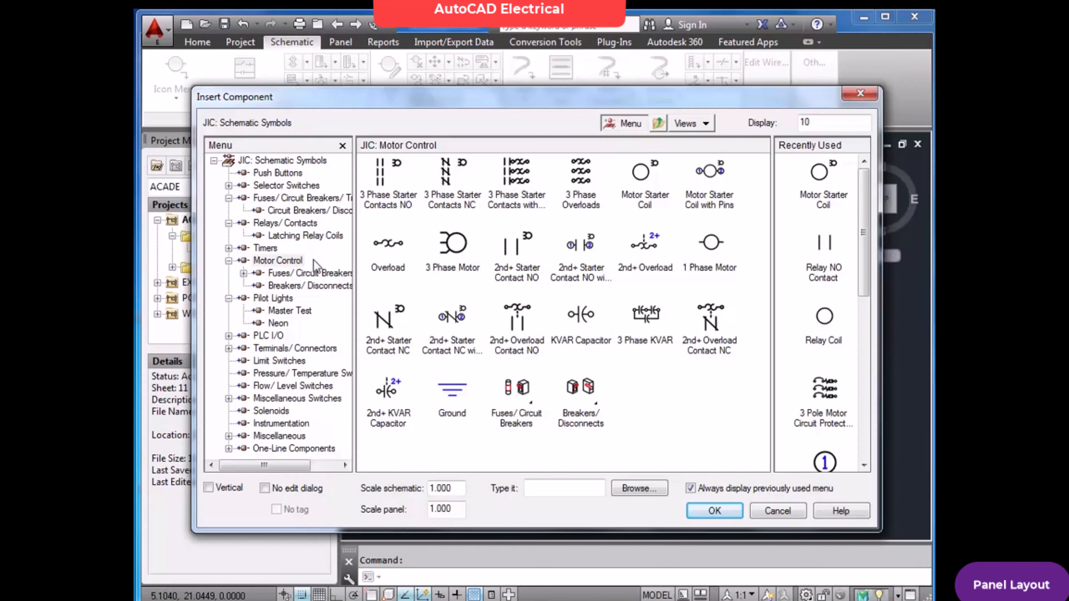
click(298, 262)
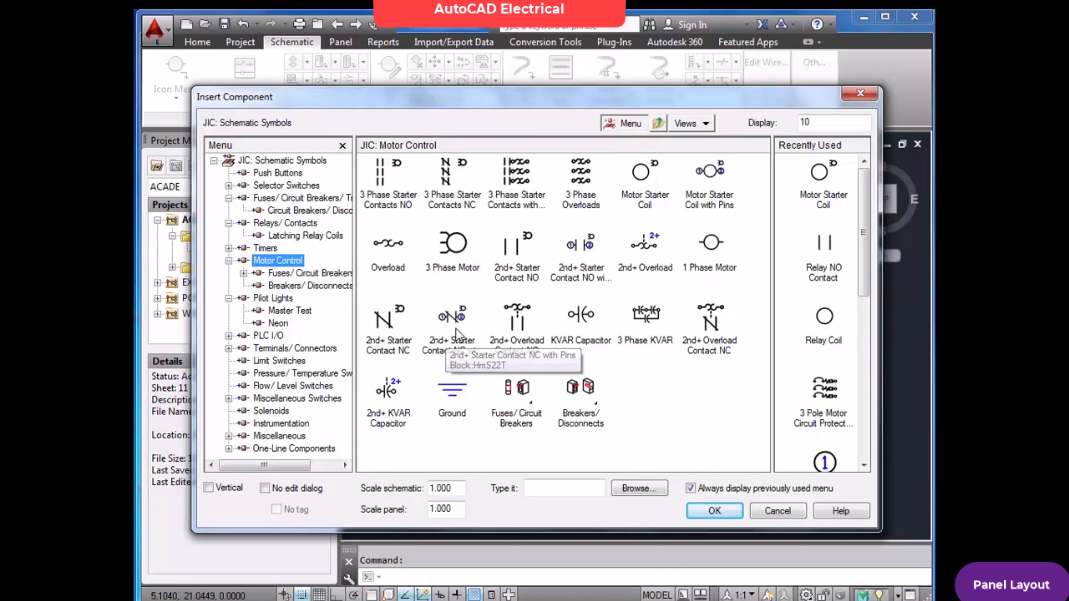
double_click(517, 257)
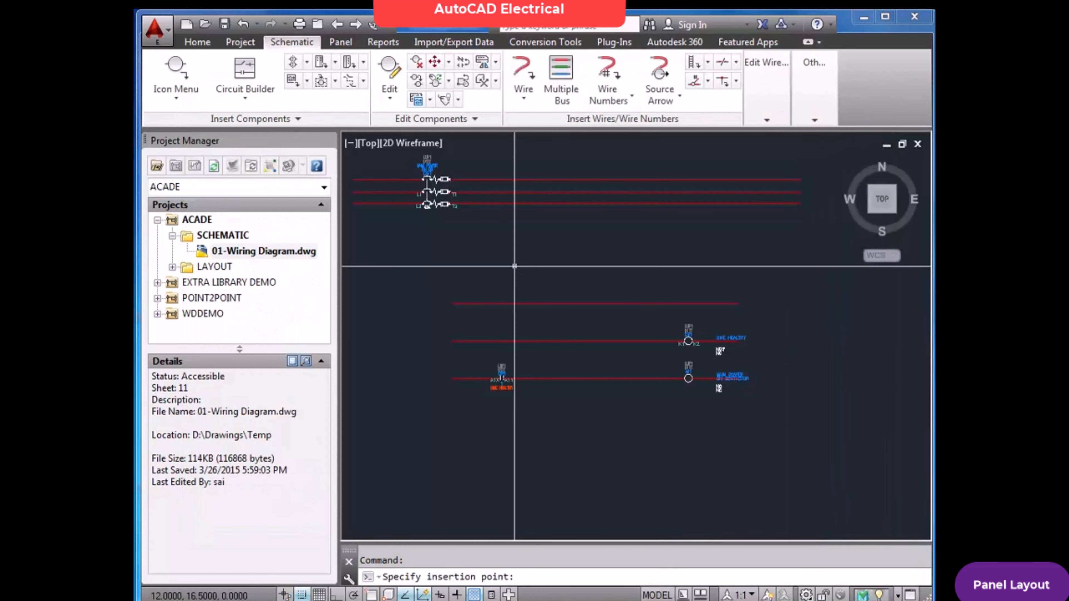
click(501, 416)
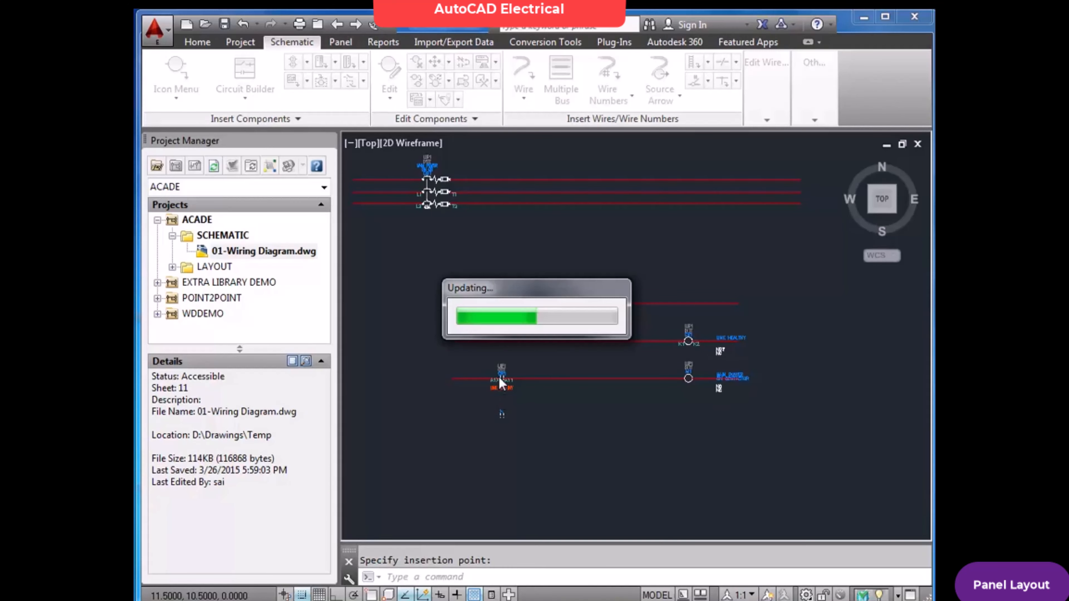
Link the new starter contact to the M1 MAIN POWER ON CONTACTOR coil and accept its component data.
click(400, 237)
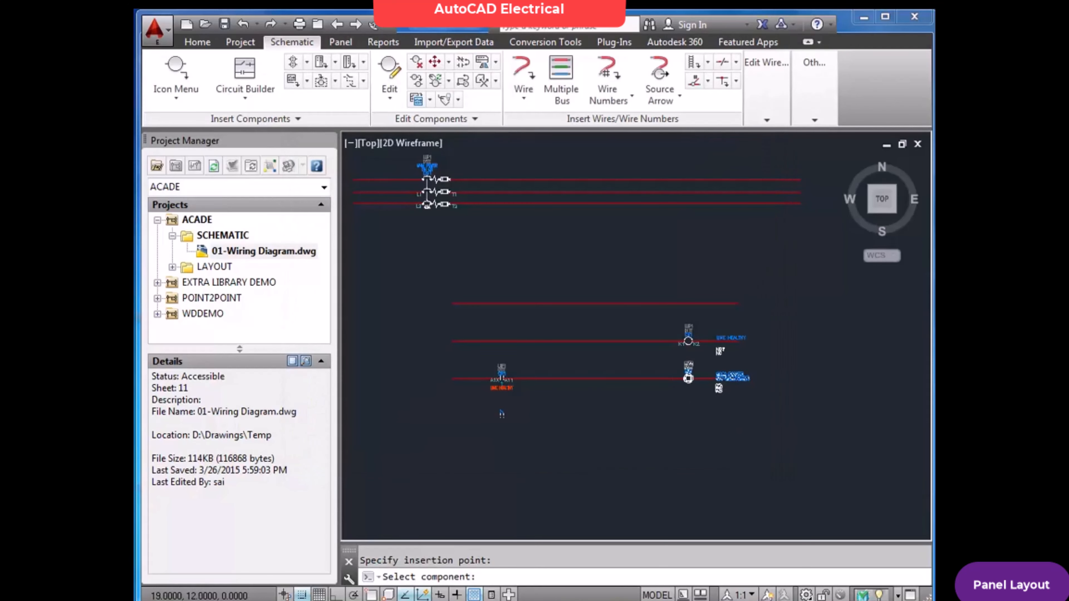
click(688, 377)
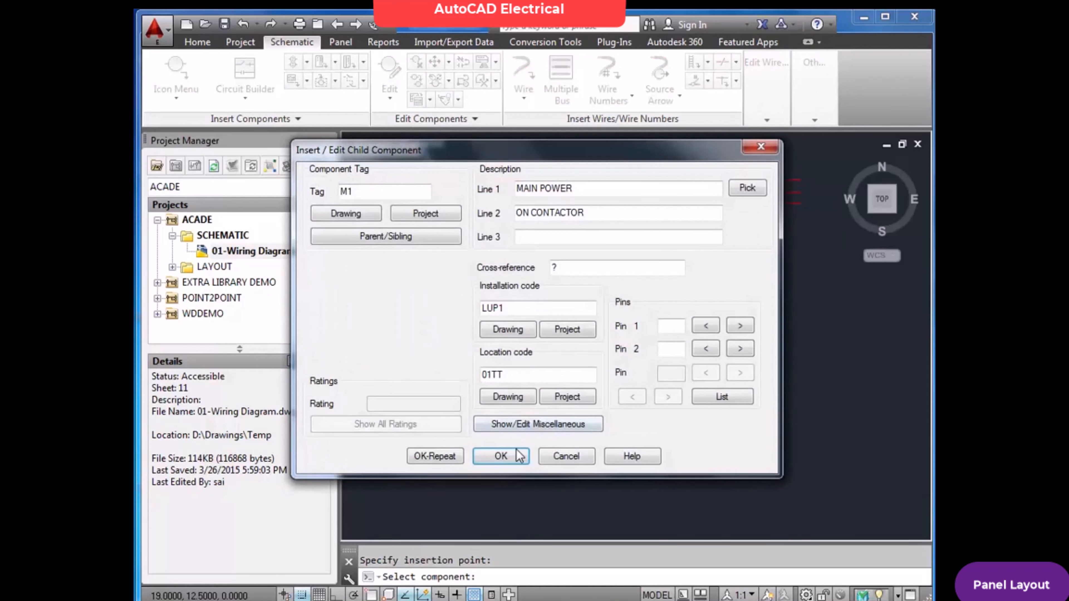
click(515, 455)
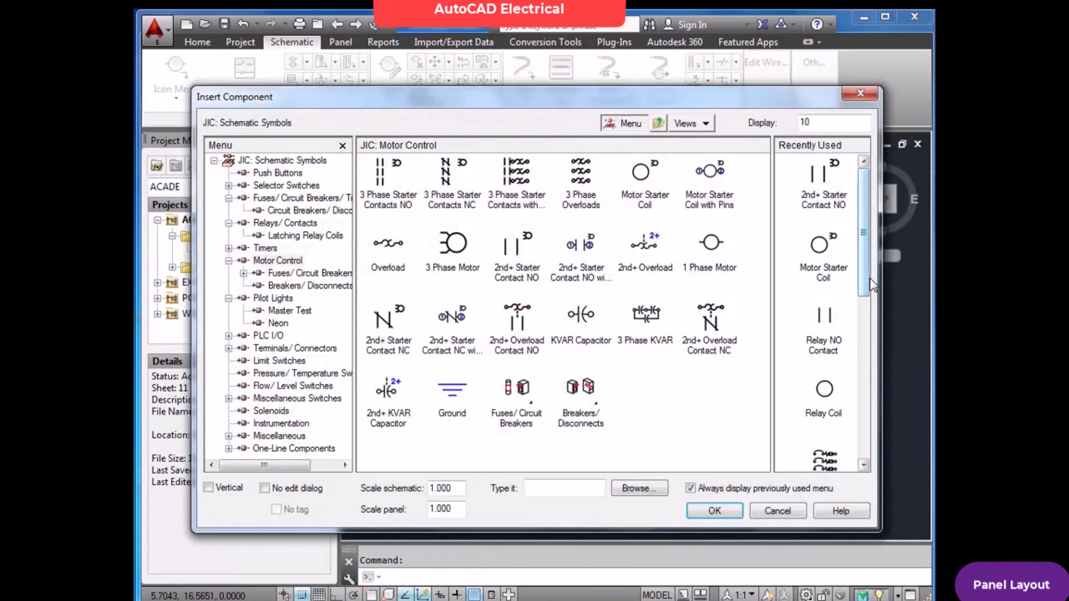
Insert an Amber Standard pilot light from the recently used symbols directly below the M1 coil, level with the M1 starter contact.
drag(867, 280, 868, 432)
click(825, 416)
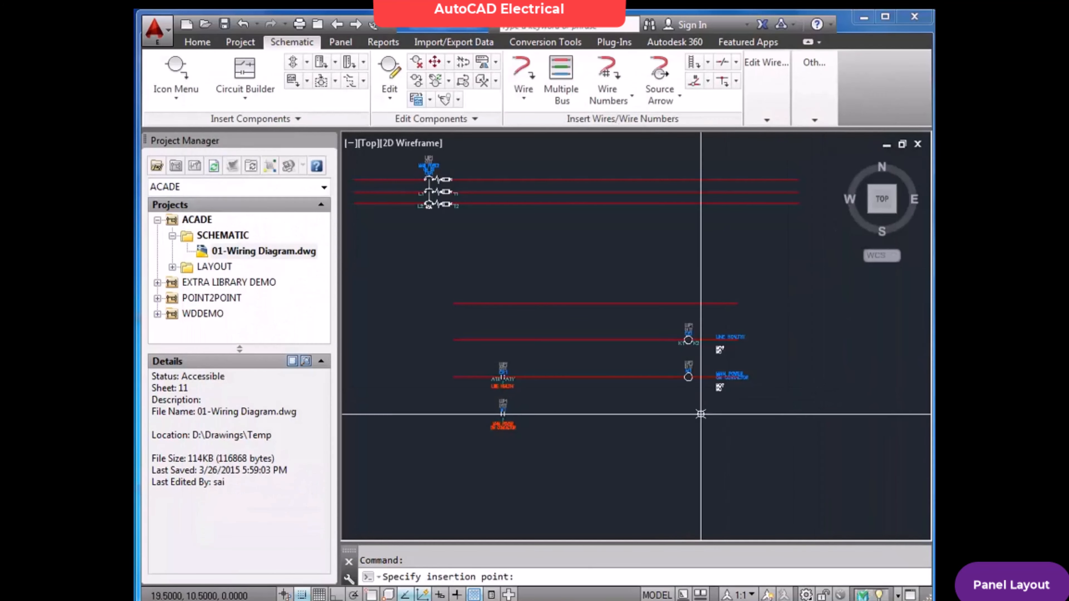
click(688, 414)
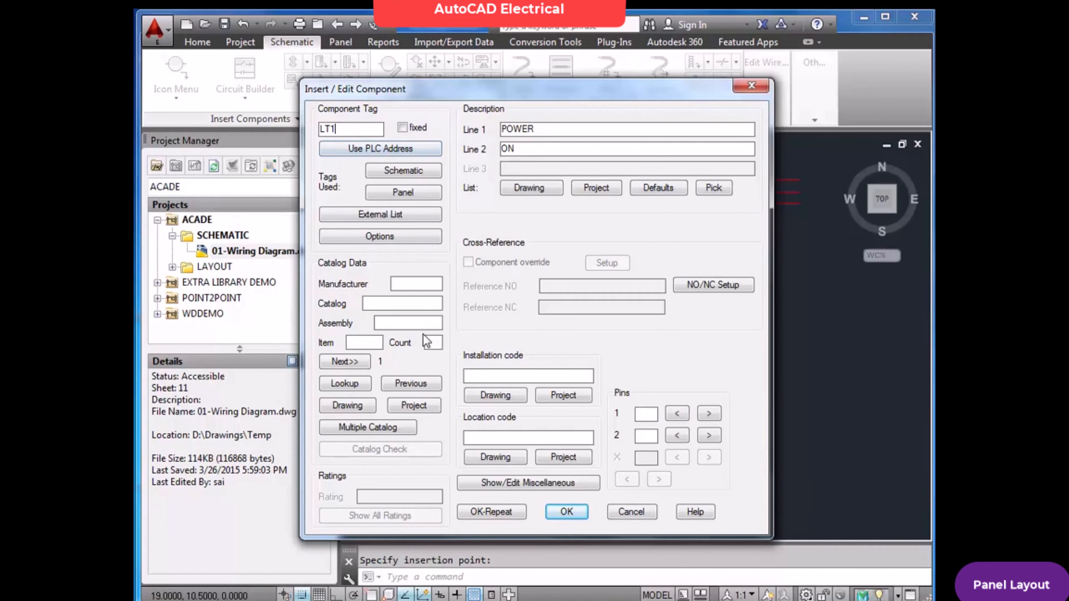
Tag the pilot light LT1, describe it as POWER / ON, assign AB part 800H-RR10A, and set installation code LUP1 and location code 01TT.
click(359, 388)
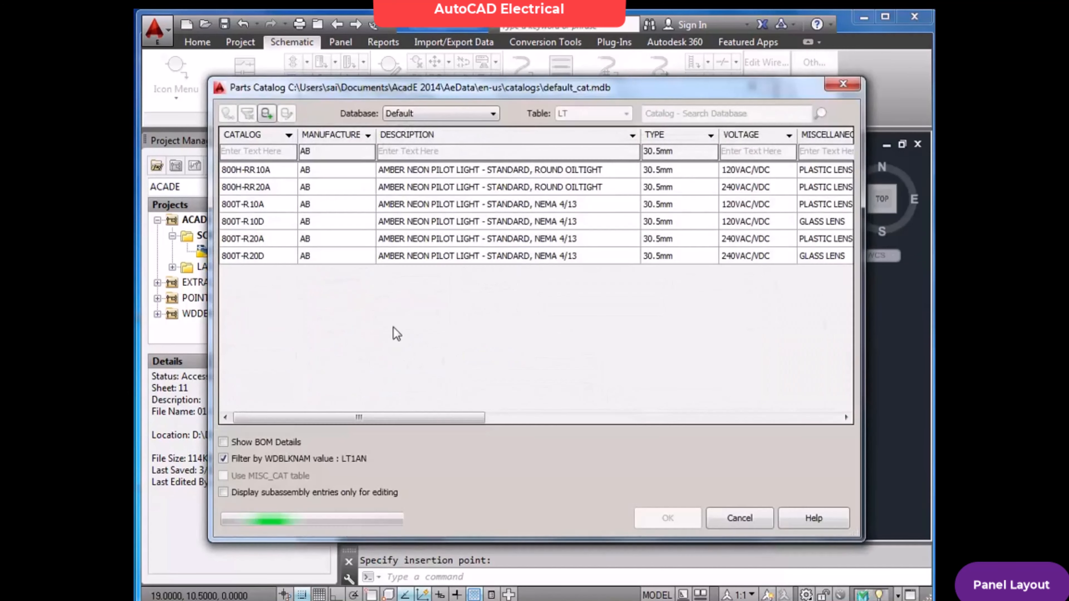
click(457, 172)
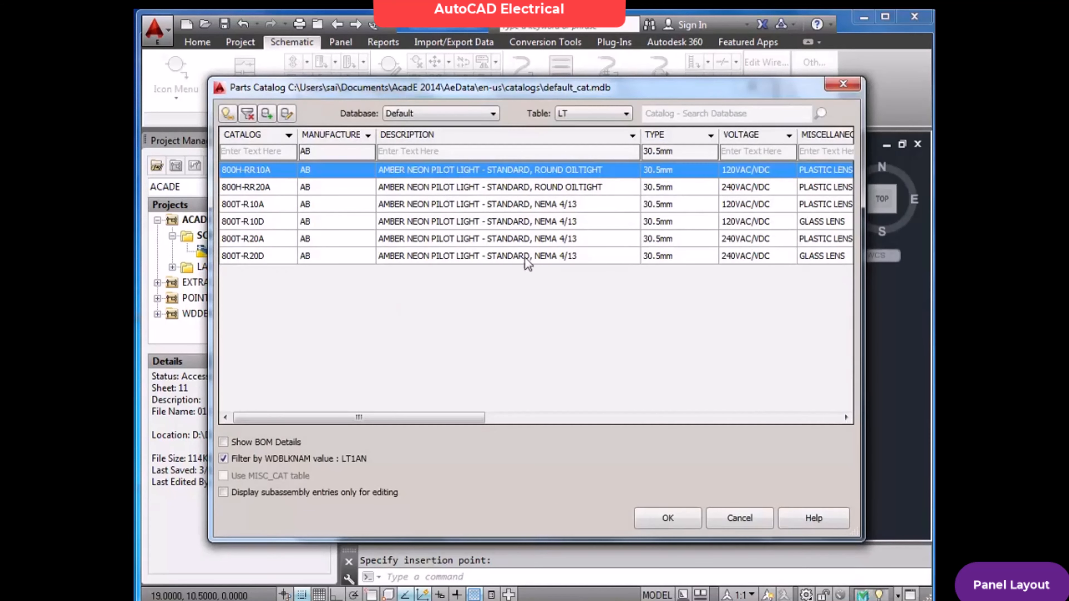
click(675, 516)
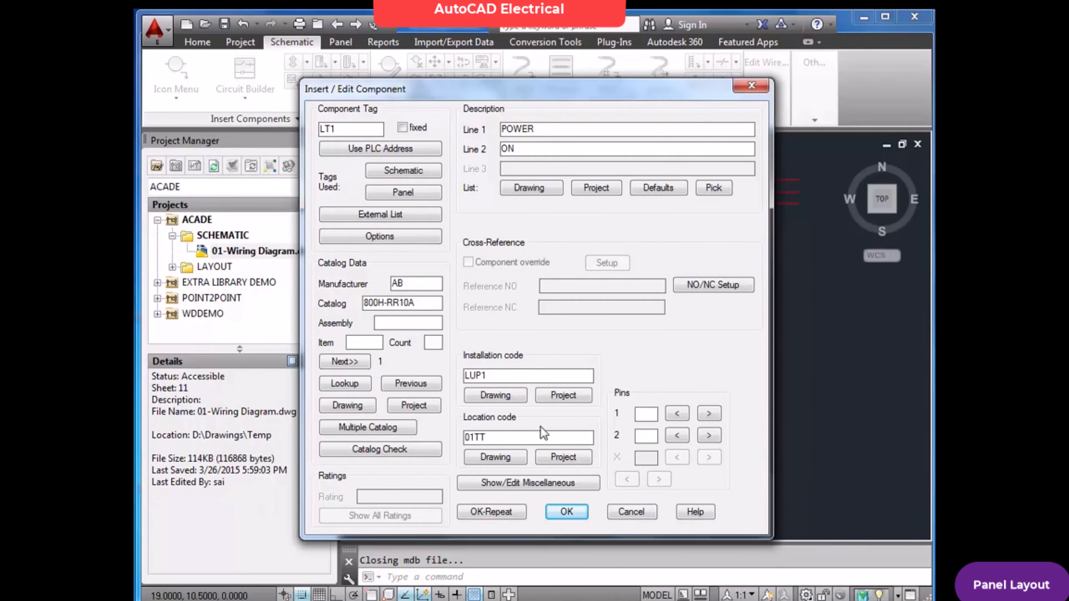
click(566, 511)
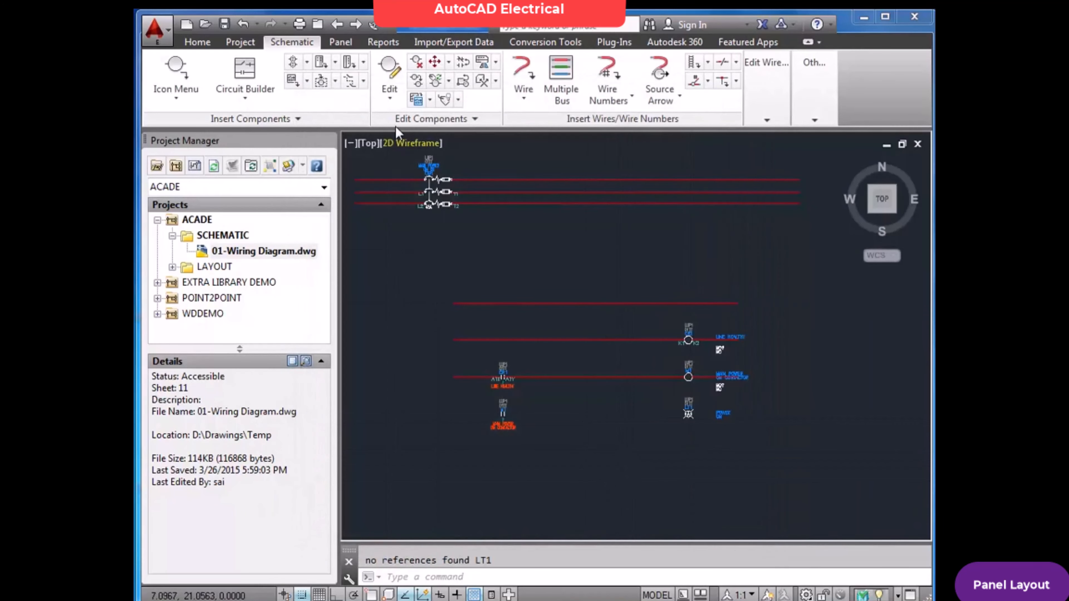
Draw a wire through the M1 contact and the LT1 pilot light, ending at the right end of the uppermost control wire.
click(523, 74)
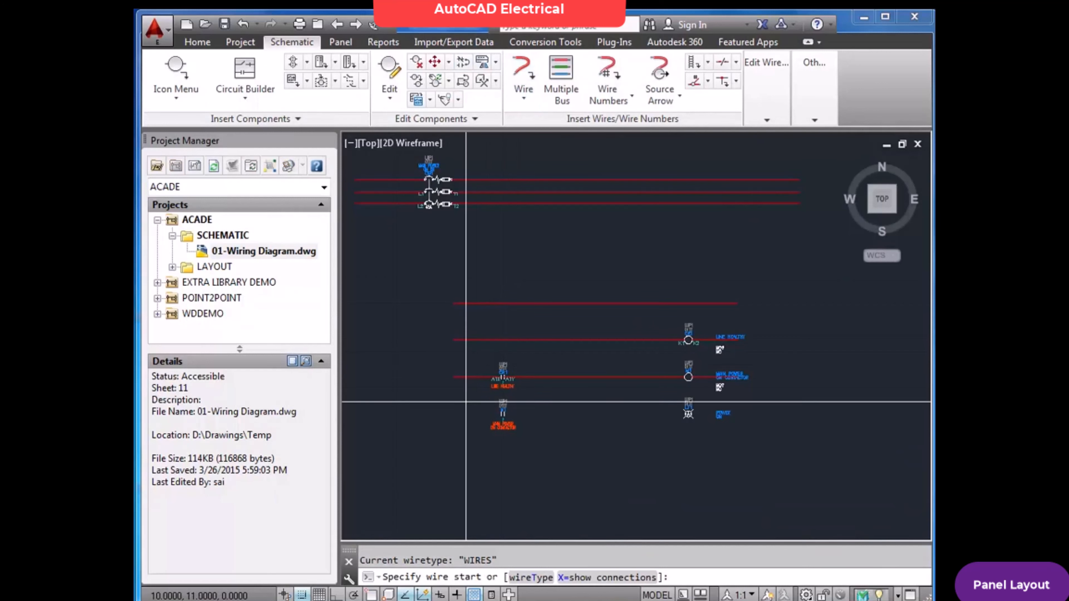
click(454, 414)
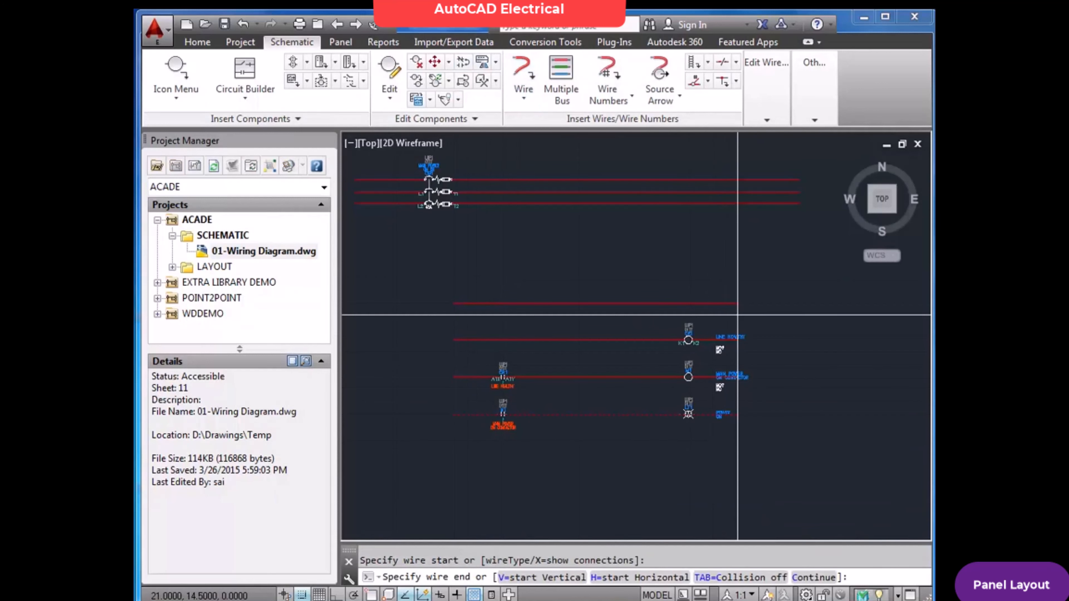
click(738, 303)
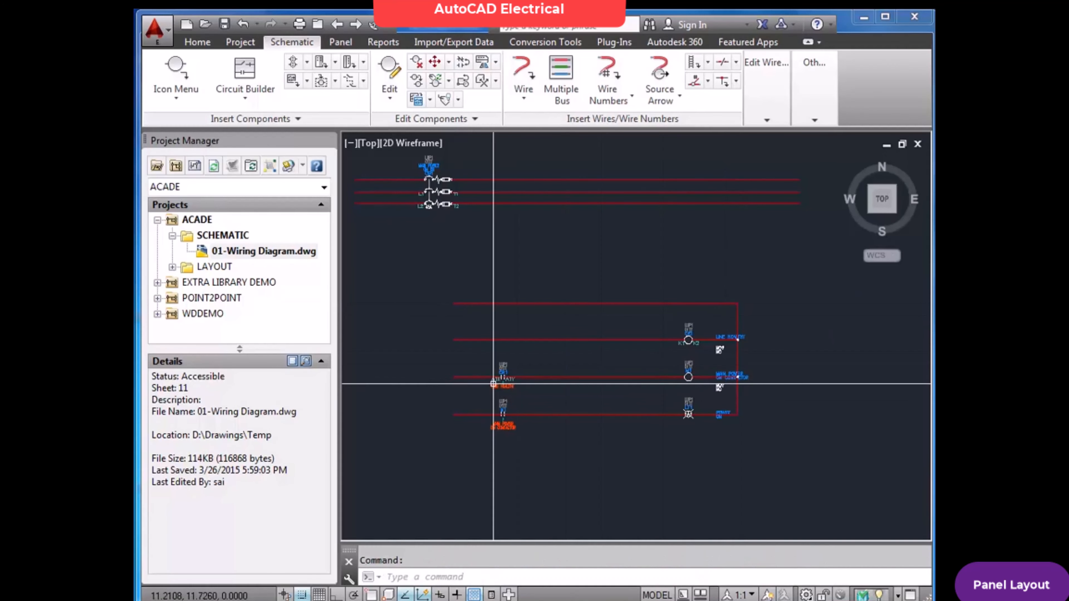
Join the left ends of the three lower control wires vertically and extend the CR1 coil's wire further left.
click(453, 340)
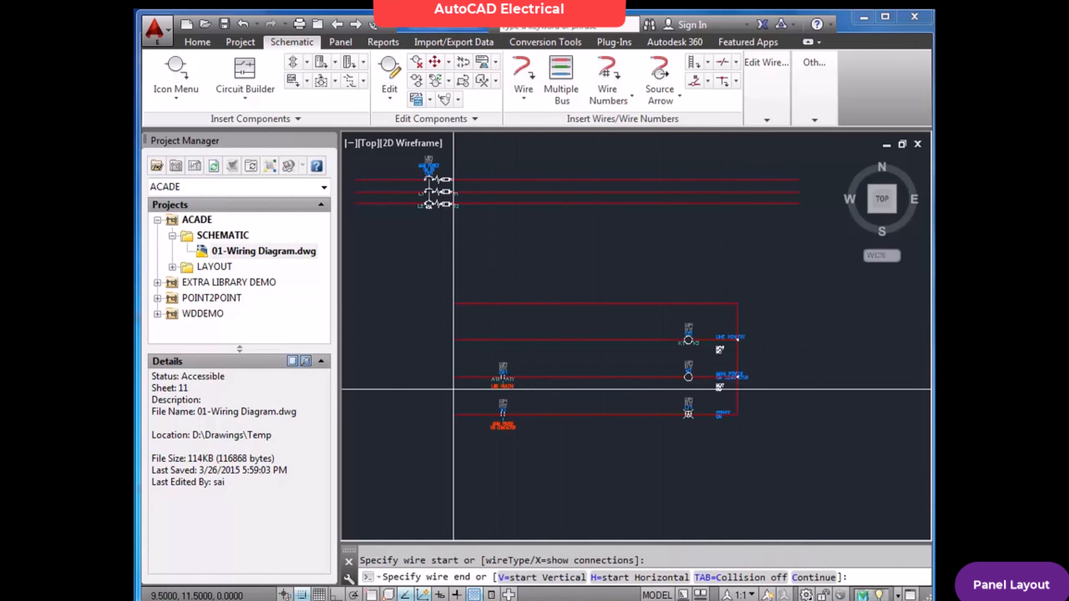
click(453, 415)
key(Escape)
key(Return)
click(453, 339)
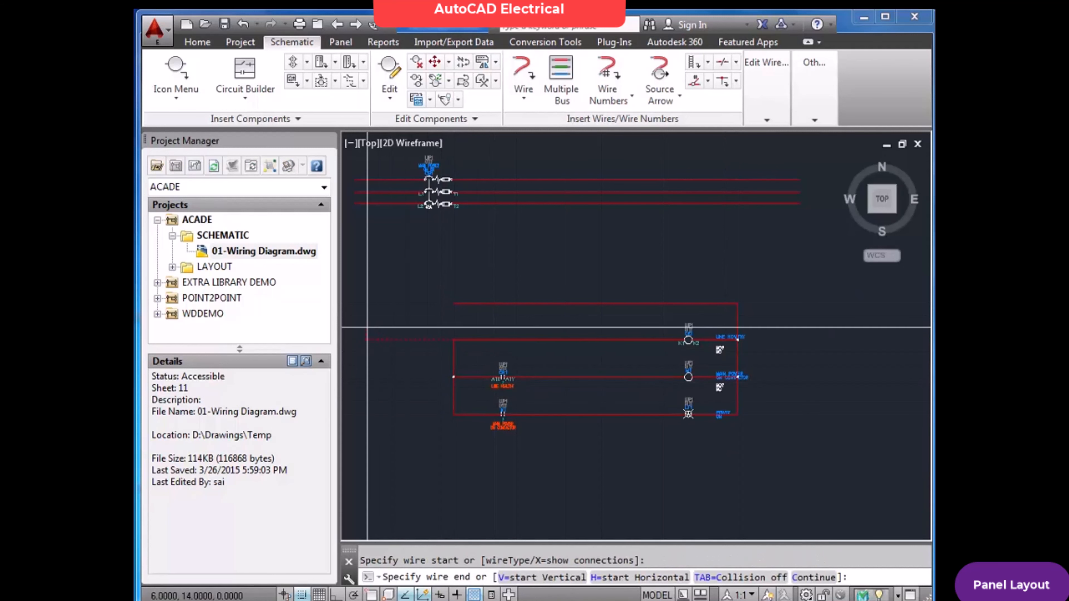
click(368, 340)
key(Escape)
text(STR)
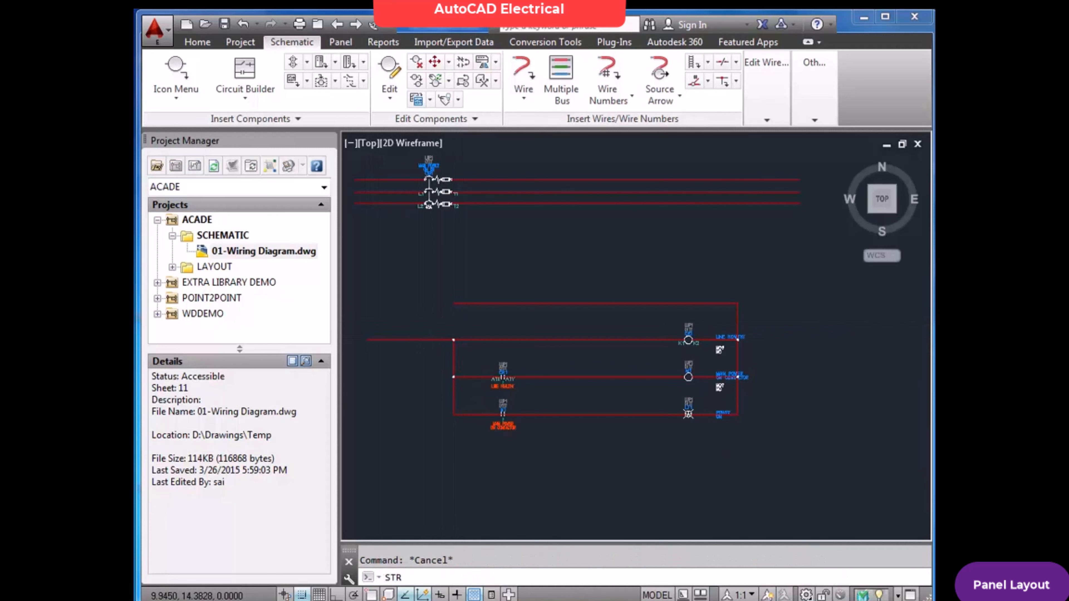
key(Return)
key(Escape)
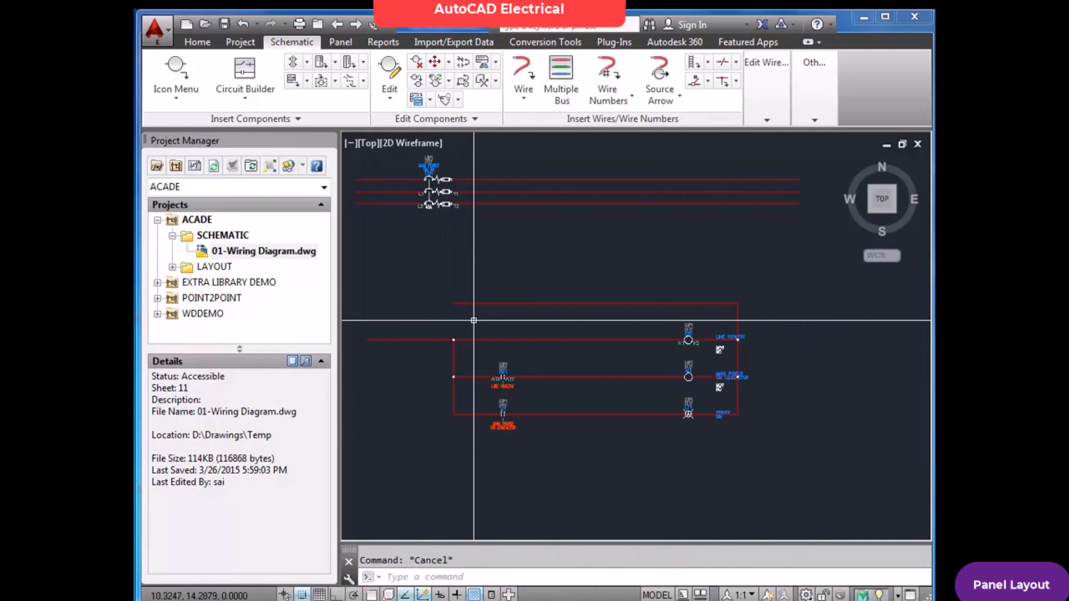
Stretch the left end of the uppermost control wire further left, level with the end of the extended CR1 wire.
text(STRETCH)
key(Return)
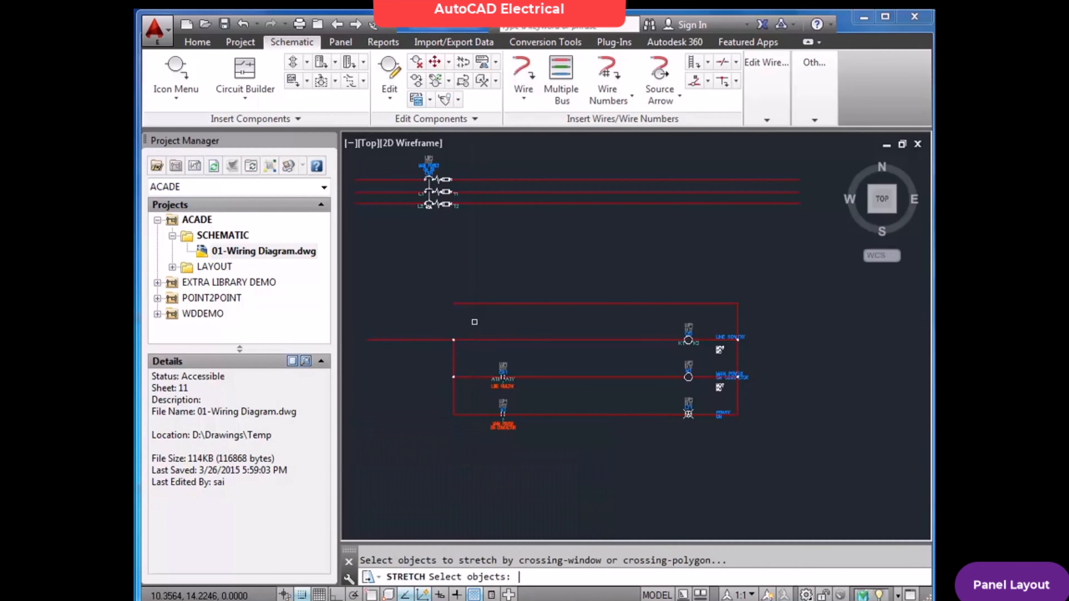
click(461, 316)
click(430, 289)
key(Return)
click(453, 303)
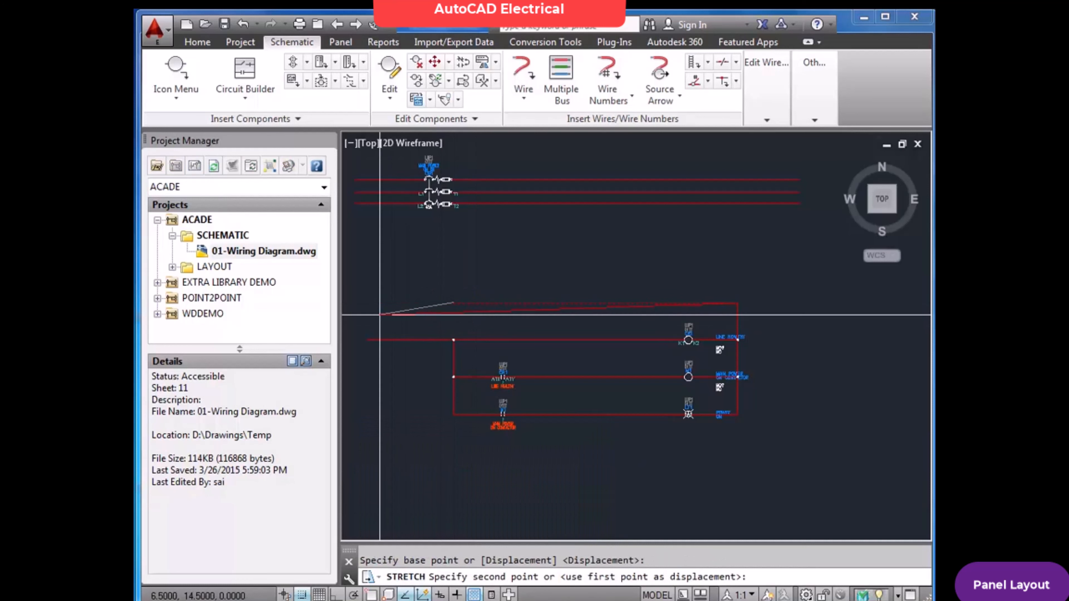
click(368, 303)
Stretch the right-hand vertical control wire left so it runs just beside the coils and pilot light, clear of their descriptions.
key(Return)
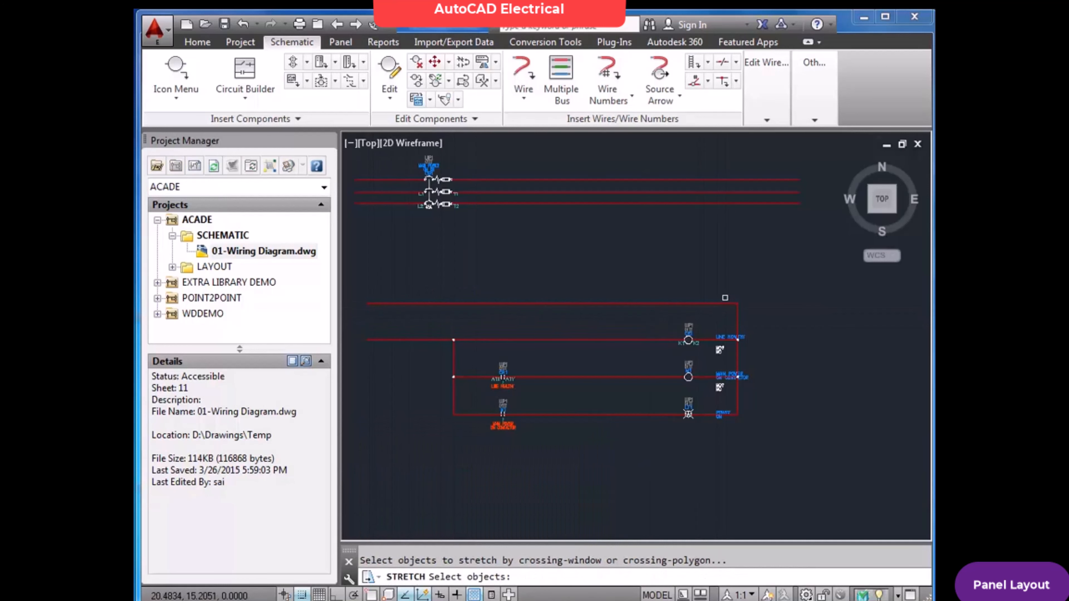
click(734, 293)
click(710, 440)
key(Return)
click(750, 452)
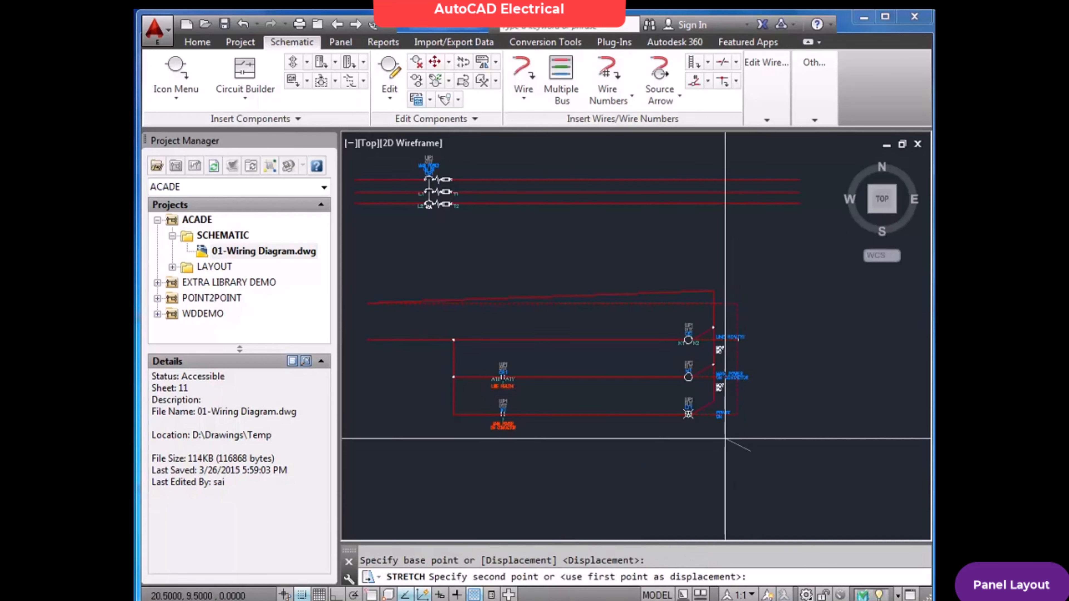
click(712, 439)
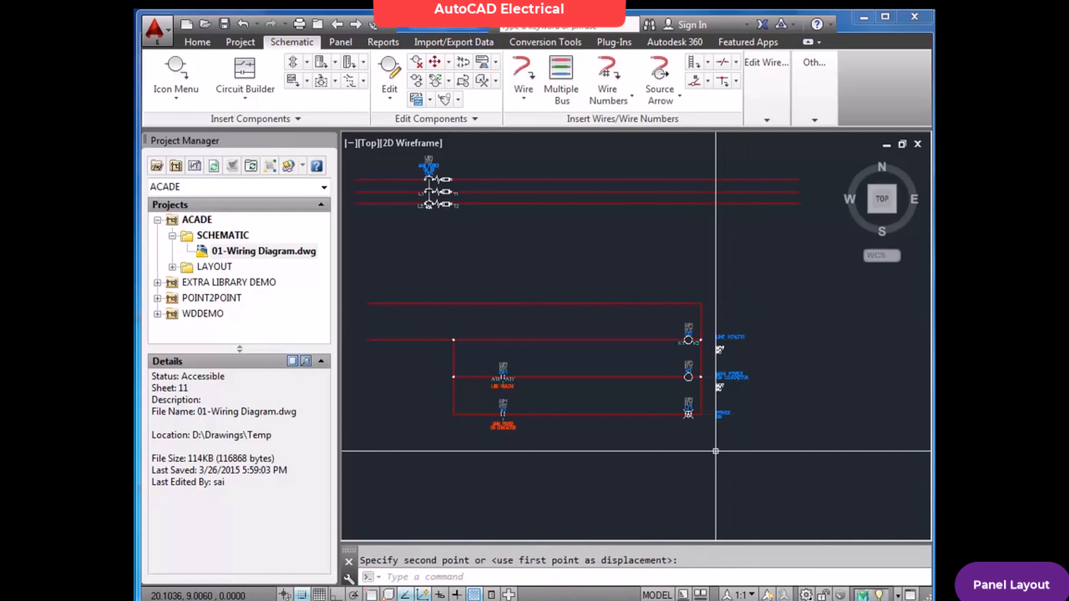
Insert 3 Phase Starter Contacts NO from the Motor Control symbols across the three-phase wires, right of the circuit breaker.
click(181, 76)
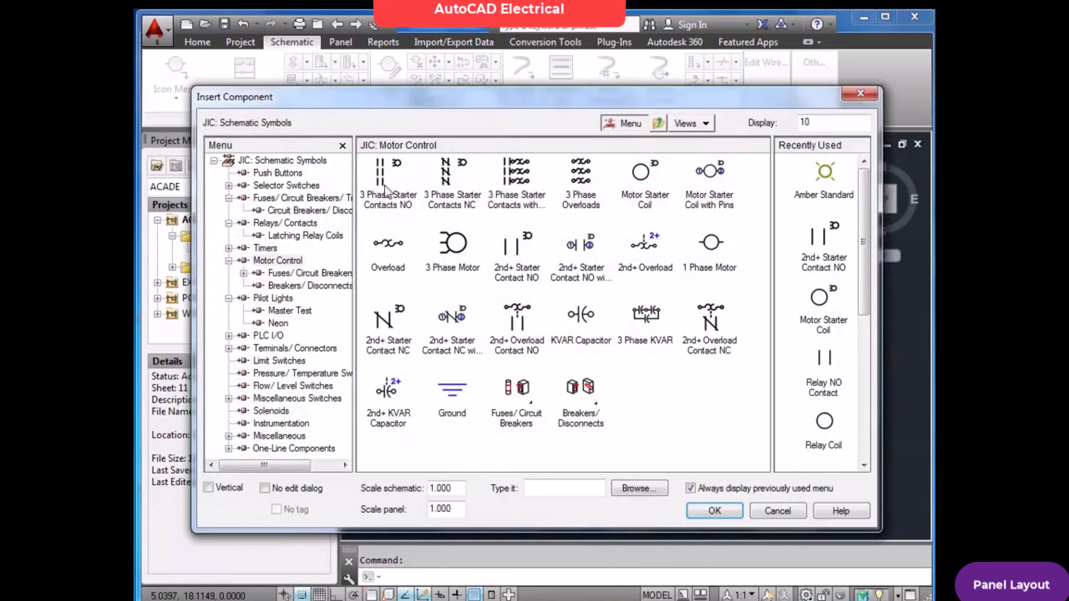
click(383, 181)
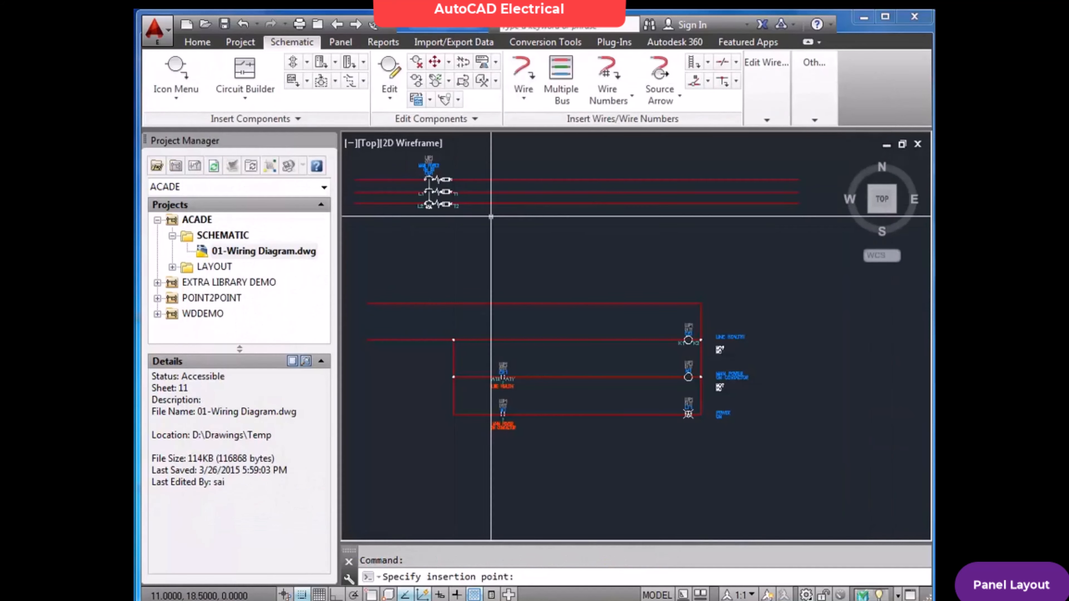
click(589, 178)
click(538, 314)
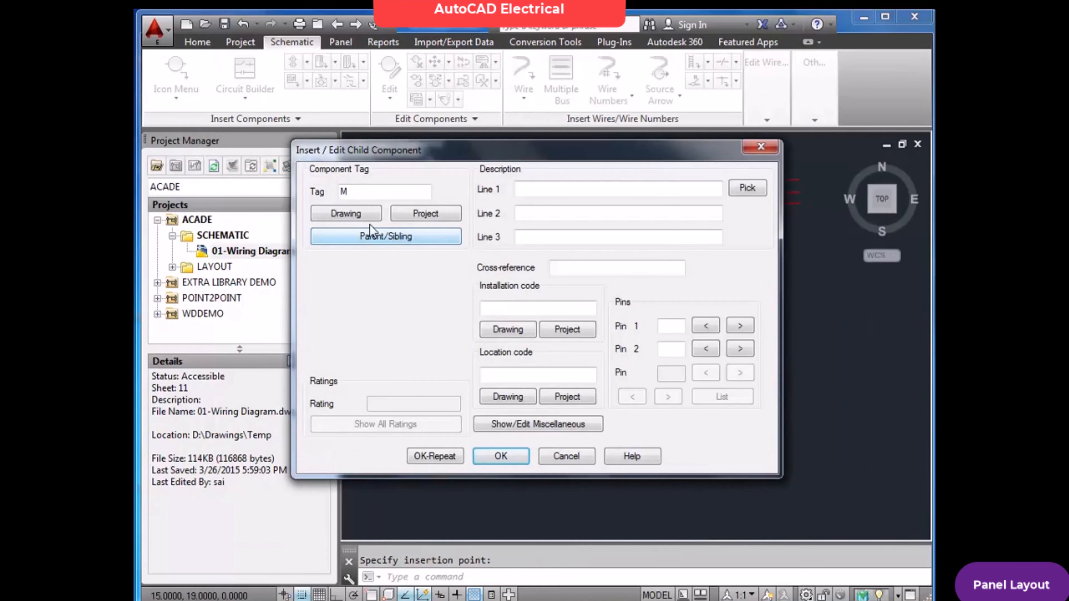
Link the three-phase starter contacts to the M1 parent coil and accept the child component data.
click(366, 238)
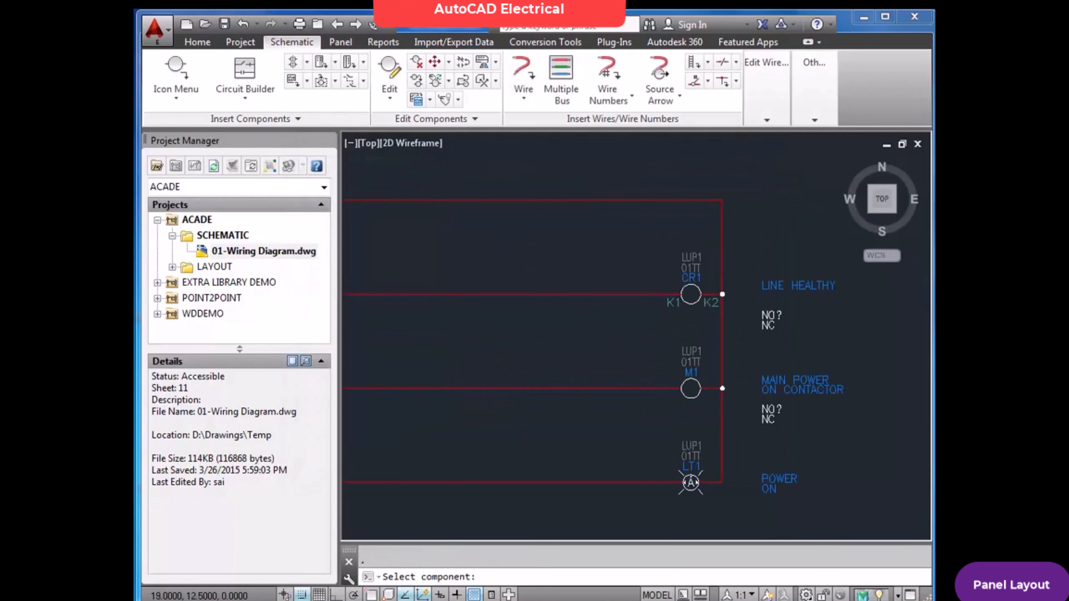
click(690, 385)
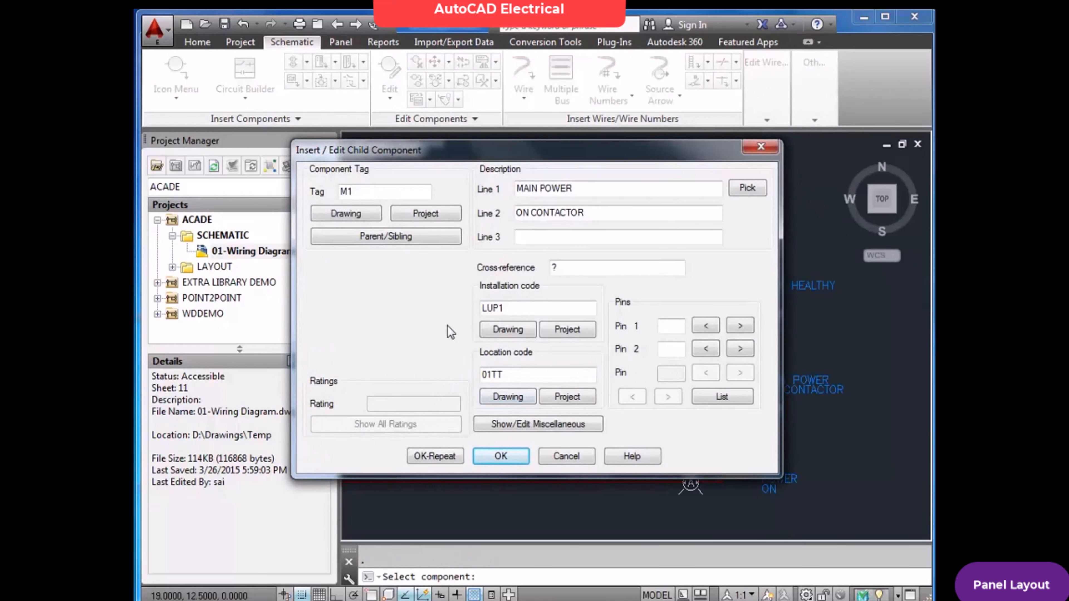
click(504, 455)
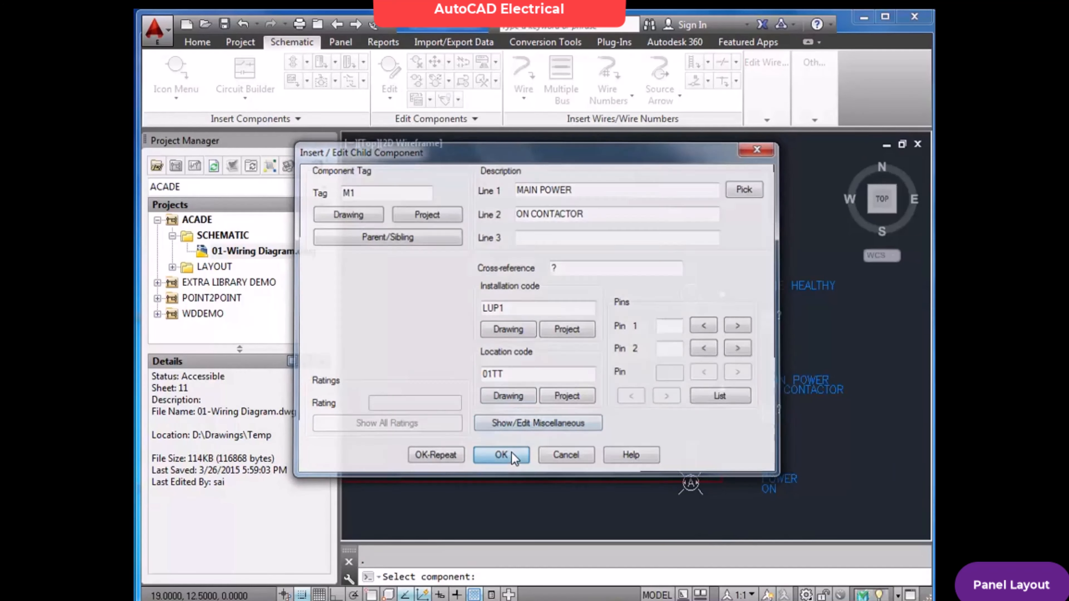
With snap turned off, move the three-phase contacts' MAIN POWER ON CONTACTOR description above their installation code, and turn snap back on.
scroll(600, 174, up, 4)
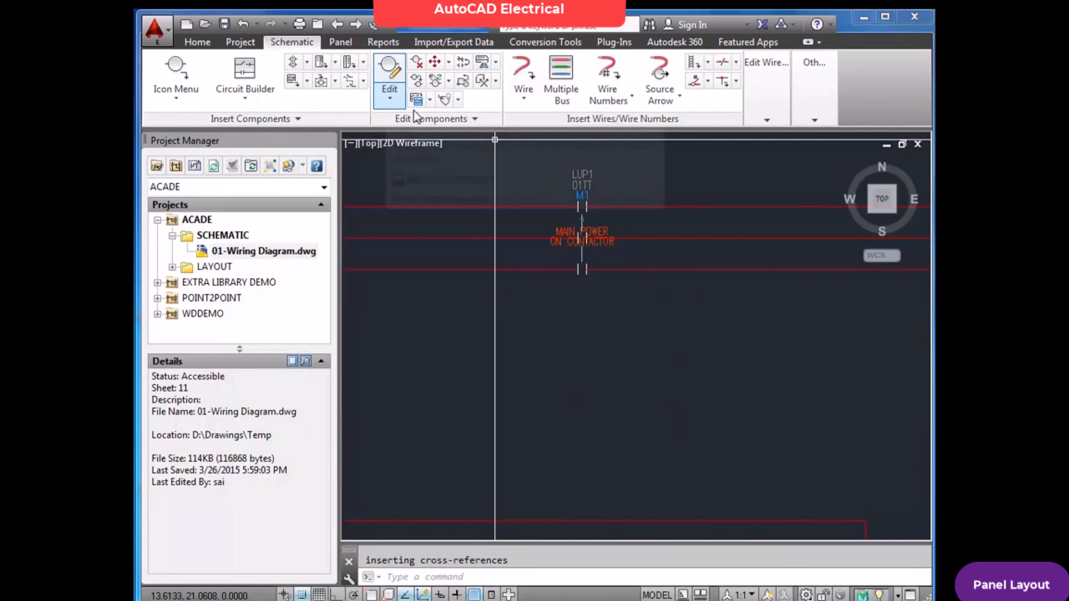
click(458, 99)
click(480, 126)
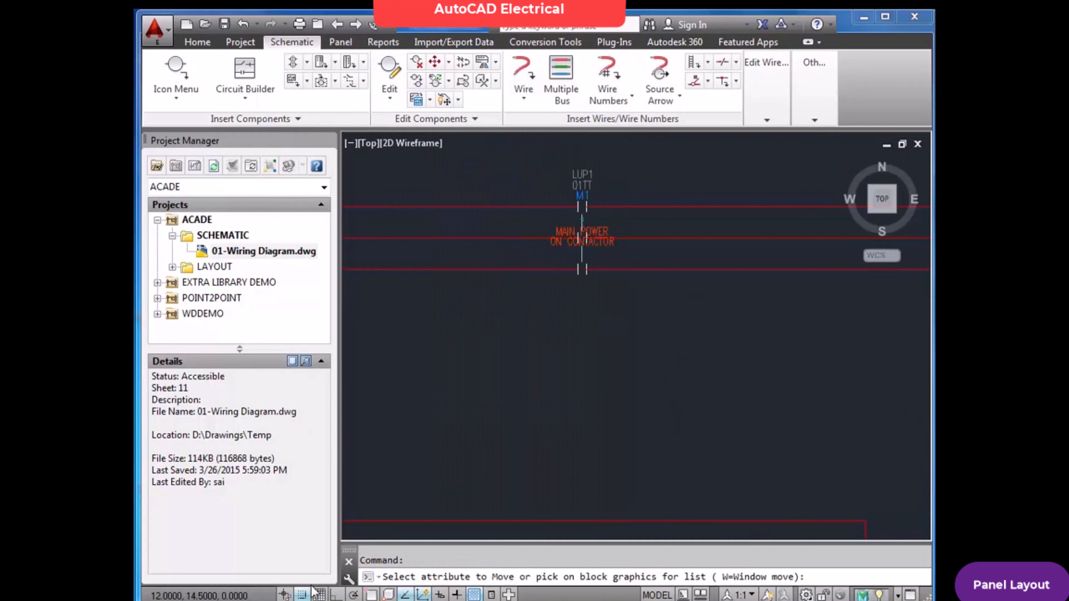
click(307, 593)
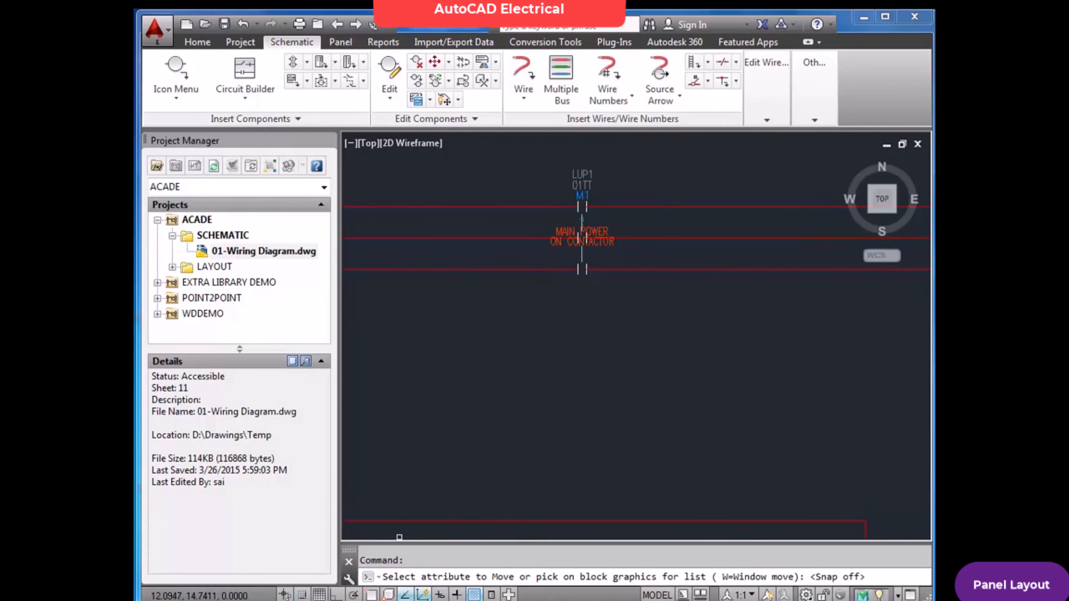
click(602, 232)
click(602, 243)
key(Return)
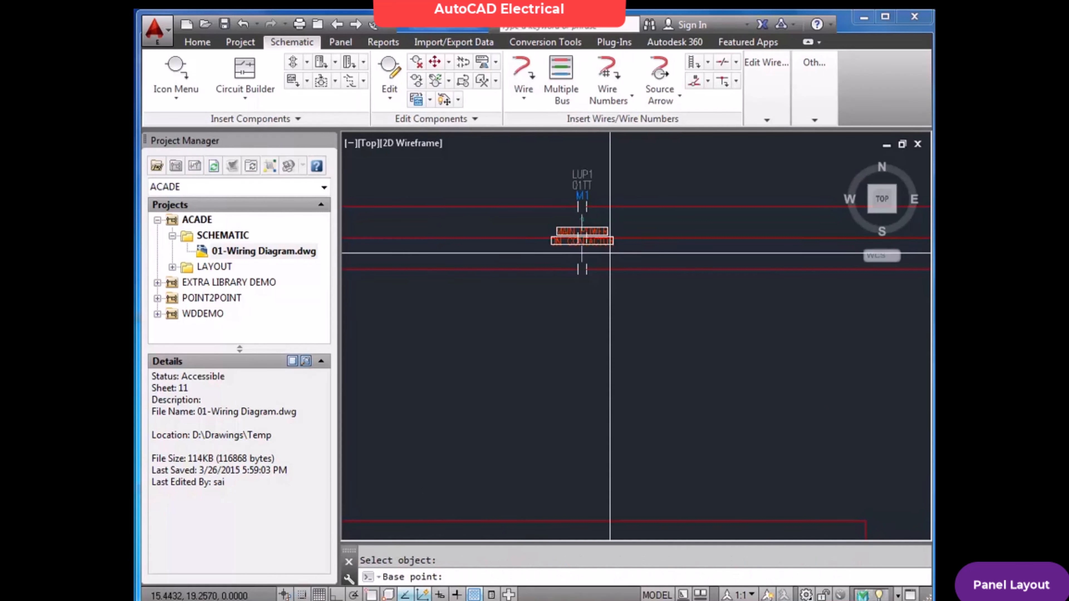
click(611, 248)
click(610, 174)
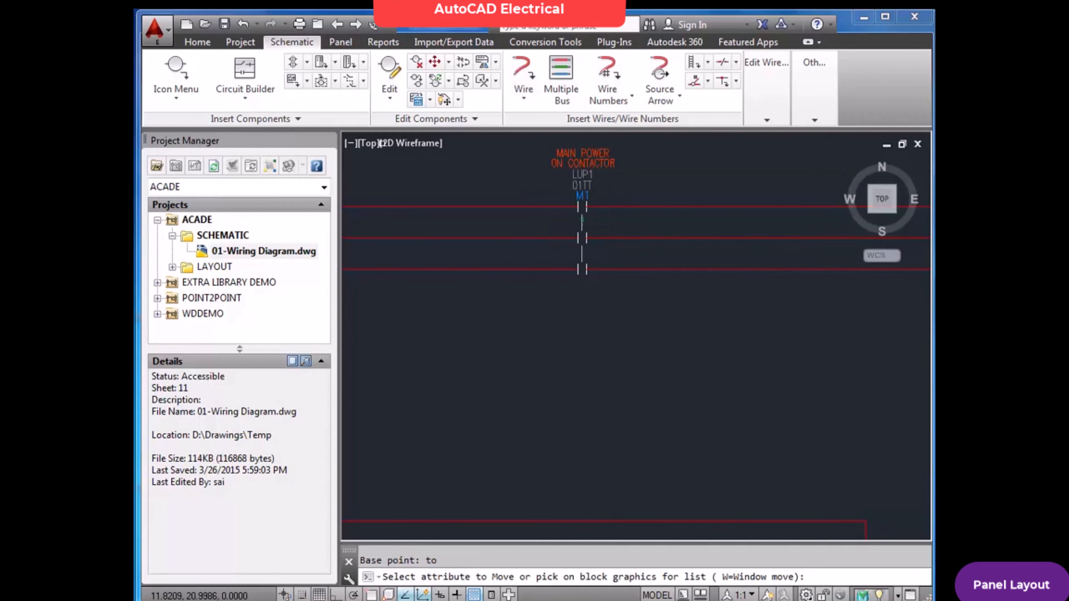
key(Escape)
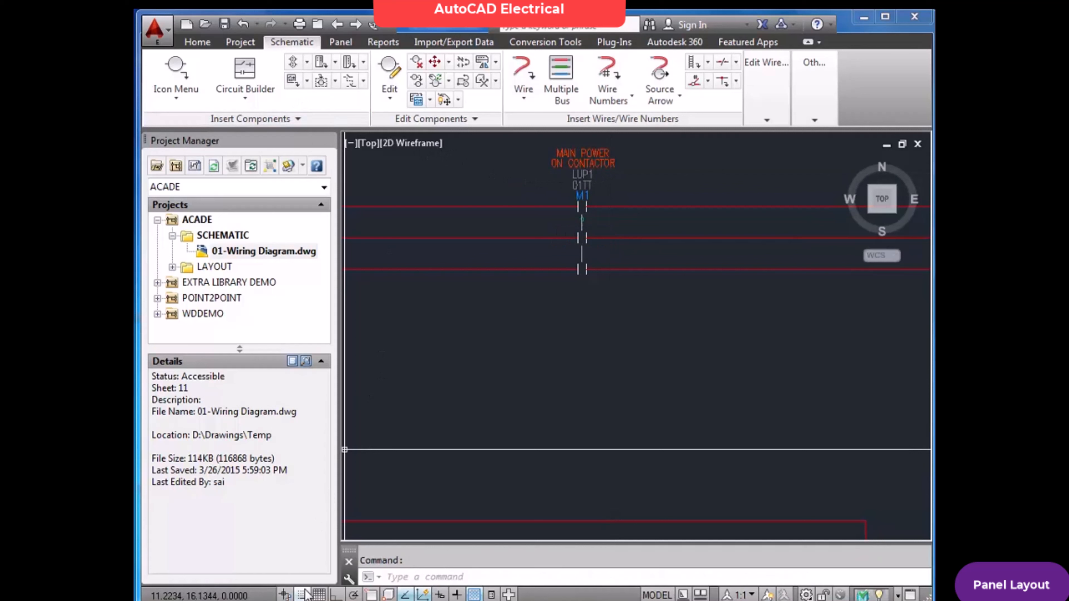
click(301, 593)
scroll(521, 354, down, 5)
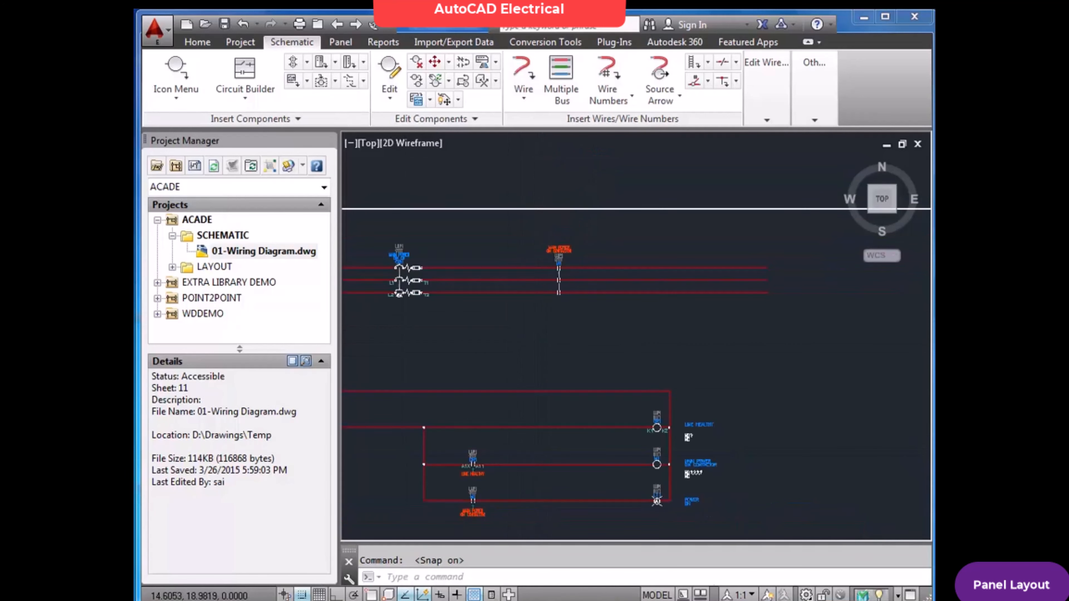
scroll(526, 305, up, 2)
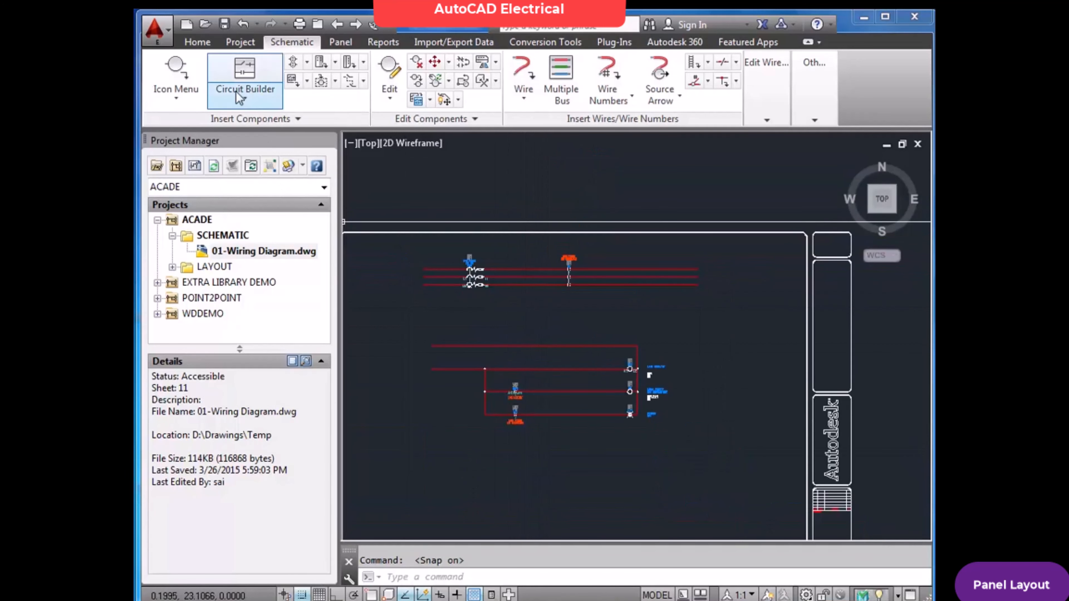
Insert a Round with Terminal Number symbol on the top three-phase wire, before the circuit breaker, as terminal 1 of tag strip T1.
click(185, 78)
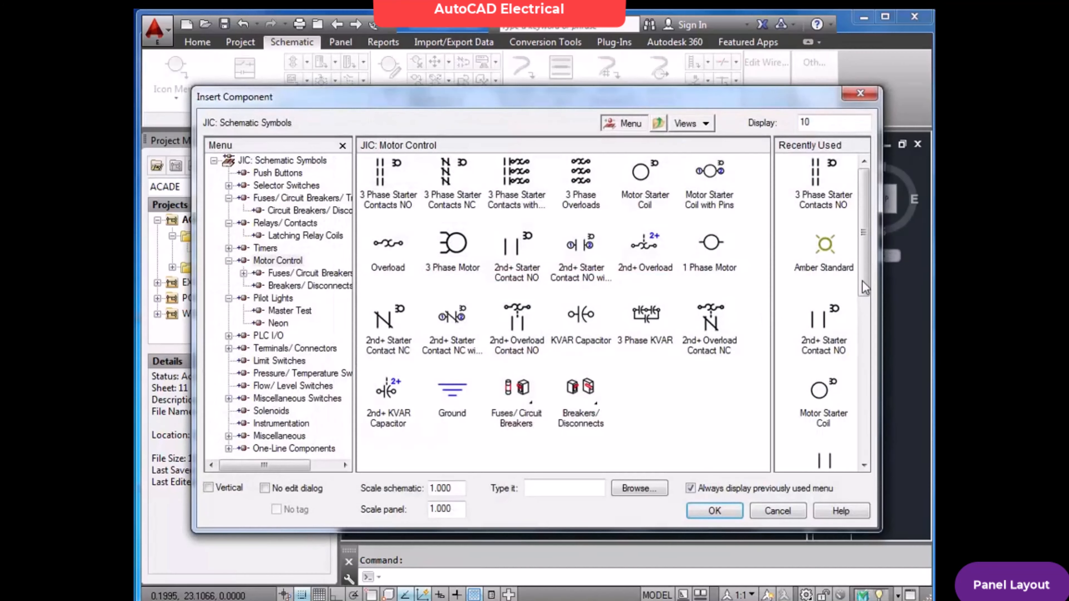
drag(862, 281, 862, 366)
click(833, 423)
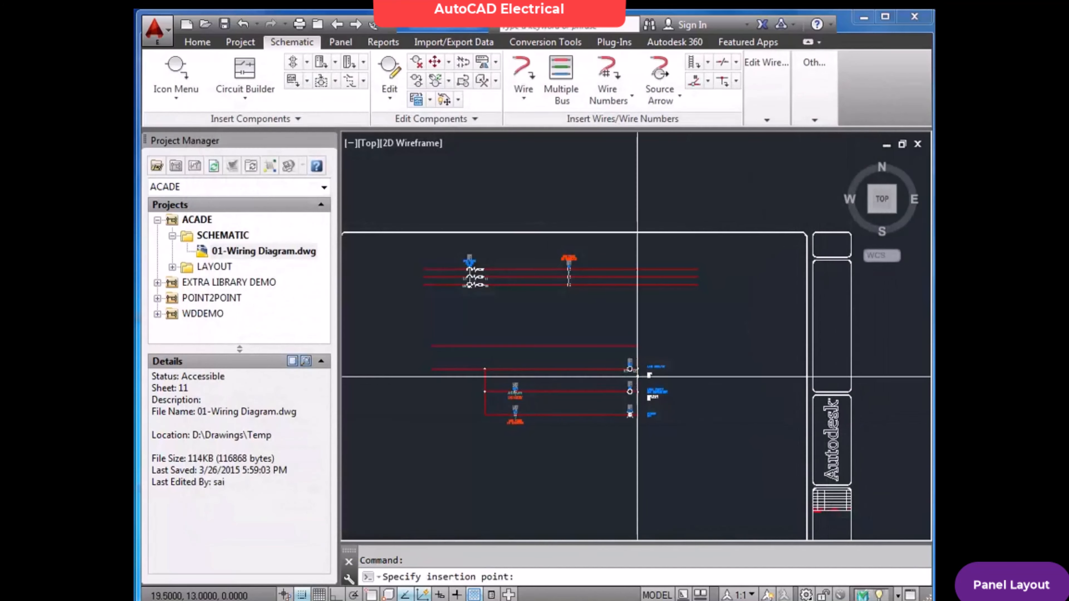
click(439, 258)
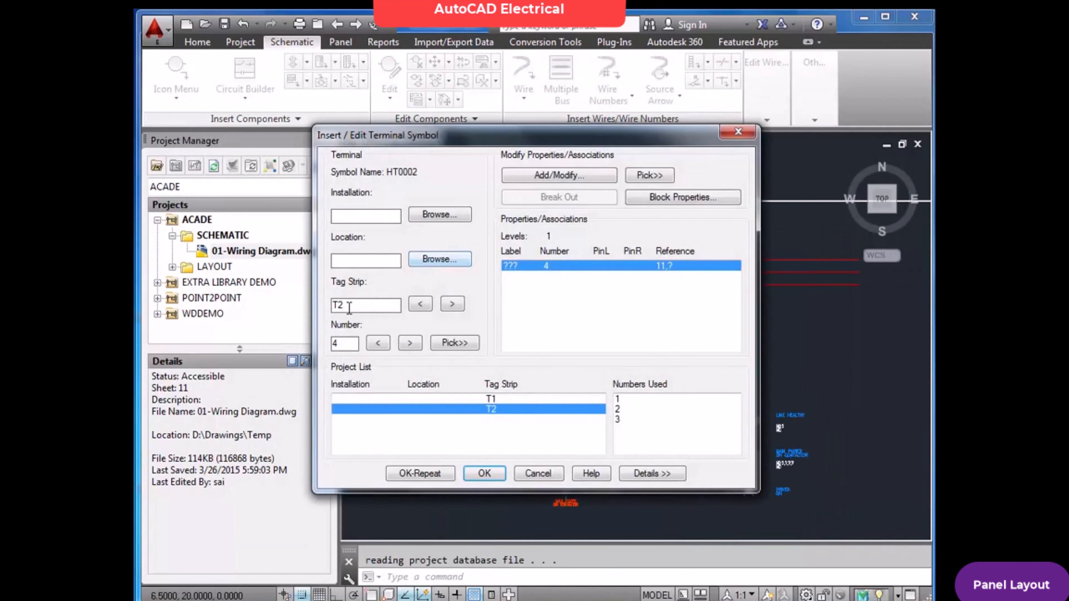
drag(339, 306, 375, 333)
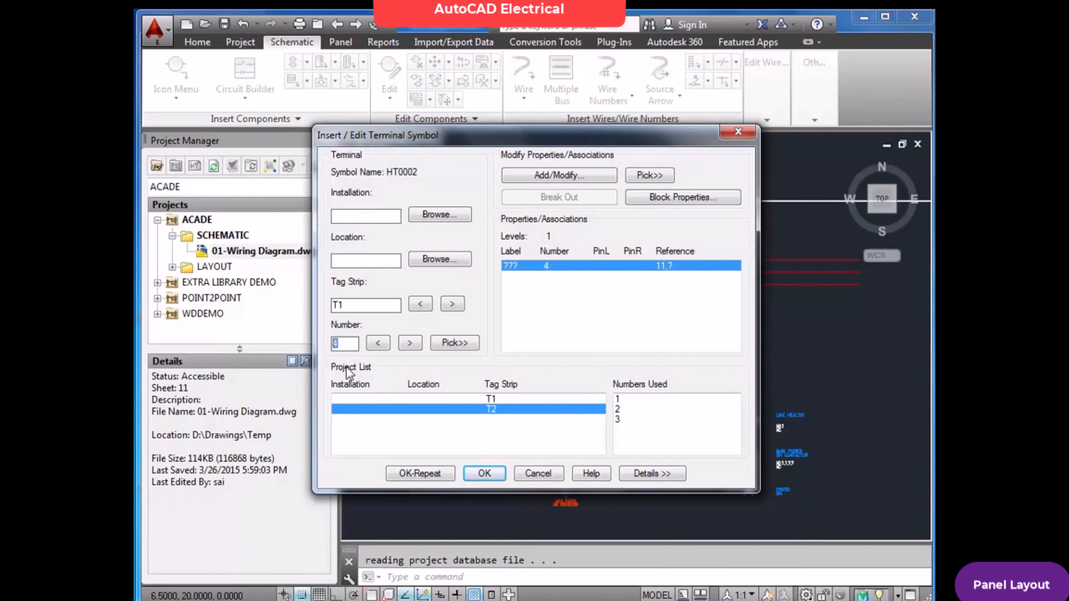
click(419, 474)
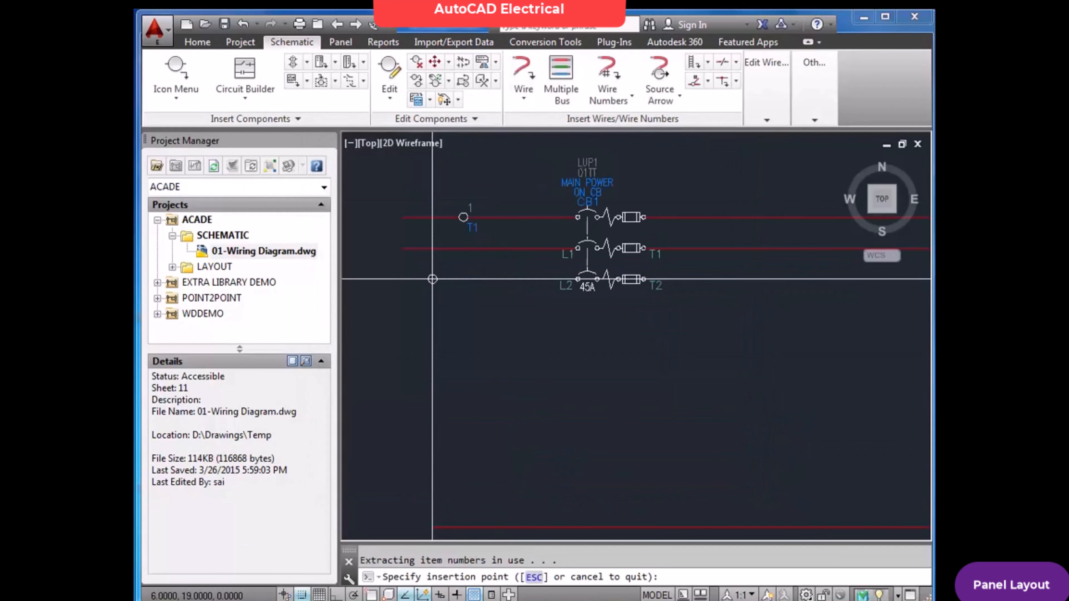
Place T1 terminals 2 and 3 on the other two three-phase wires, aligned with terminal 1 before the circuit breaker.
click(463, 279)
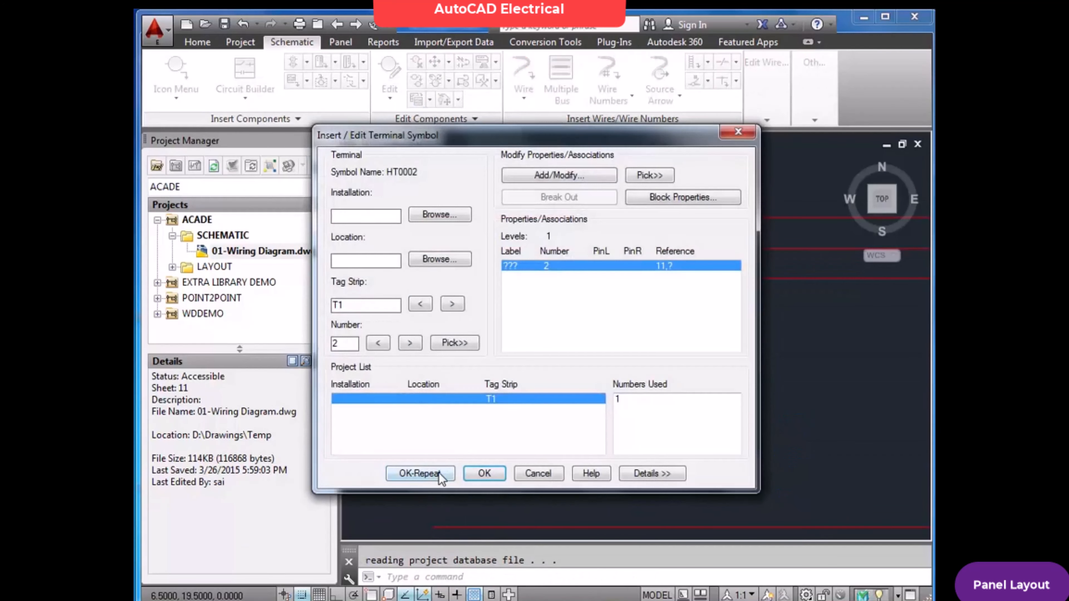
click(421, 473)
click(470, 300)
click(442, 472)
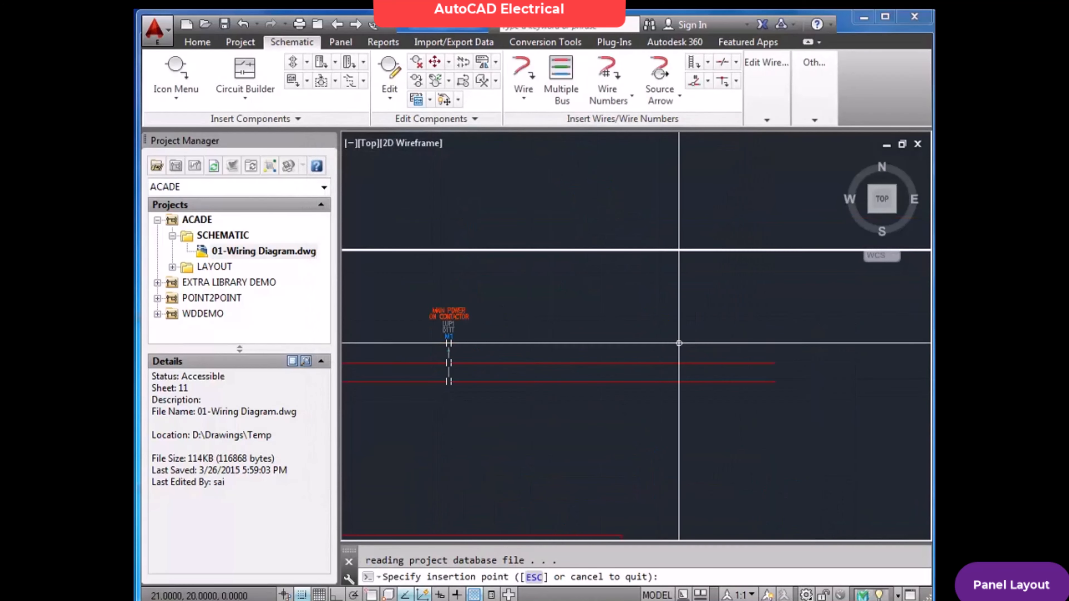
Place T1 terminals 4, 5 and 6 on the three-phase wires beyond the contactor contacts, near the wires' right end, and finish inserting.
click(679, 344)
click(437, 473)
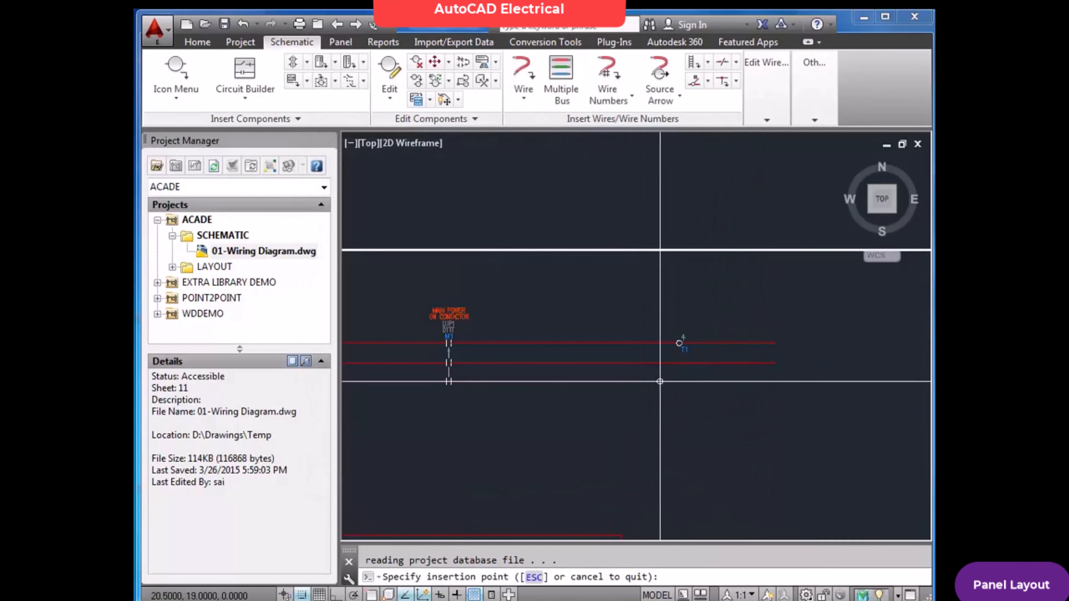
click(679, 362)
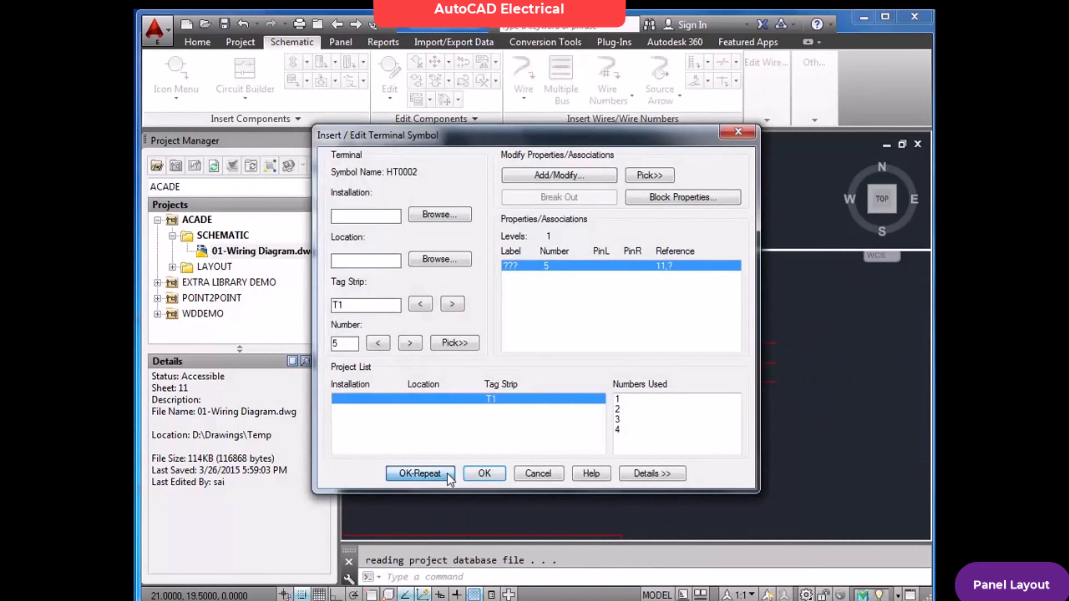
click(447, 473)
click(679, 382)
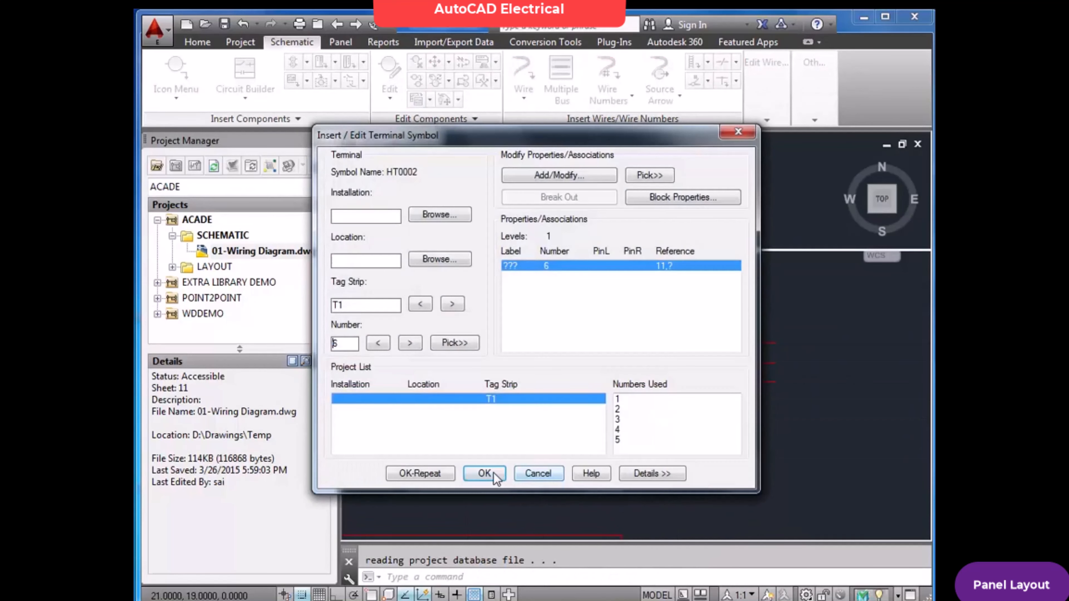
click(484, 474)
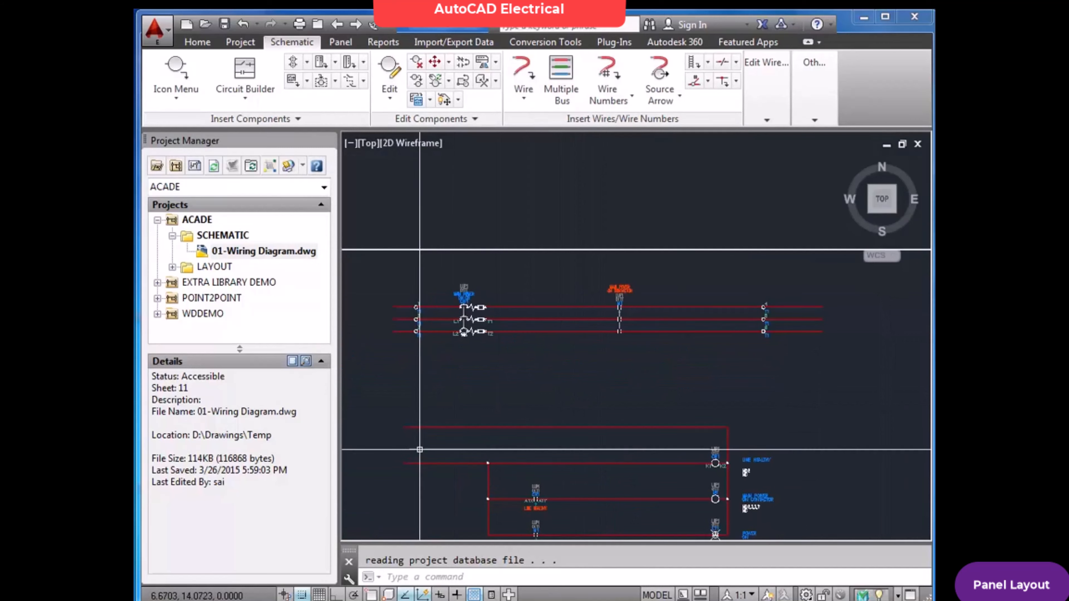
key(Escape)
Insert round terminals 1 and 2 of tag strip T2 at the left end of the second and the top control wires.
key(Return)
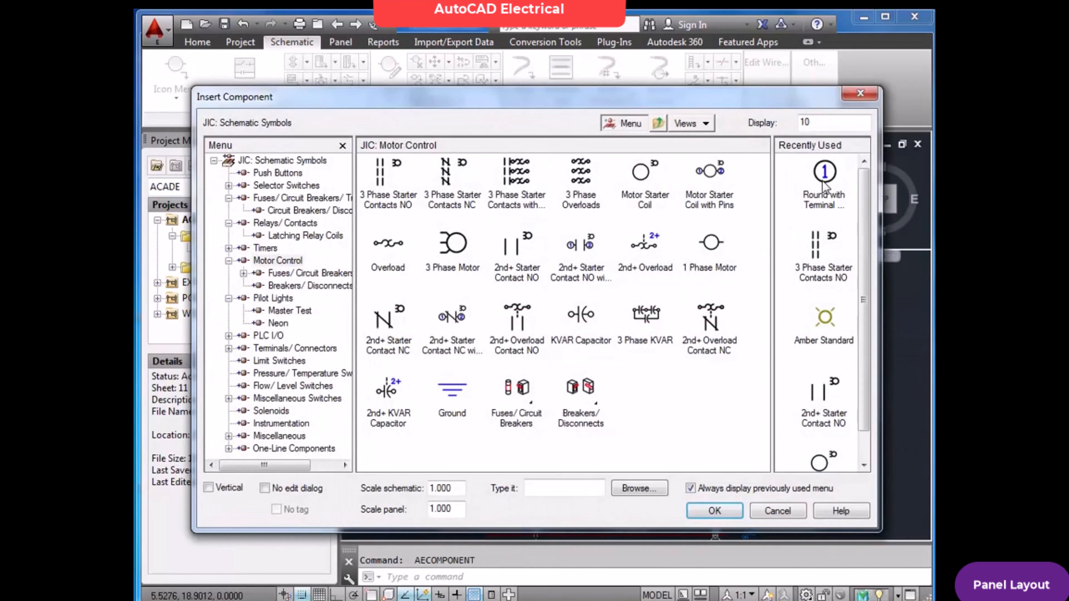
click(821, 181)
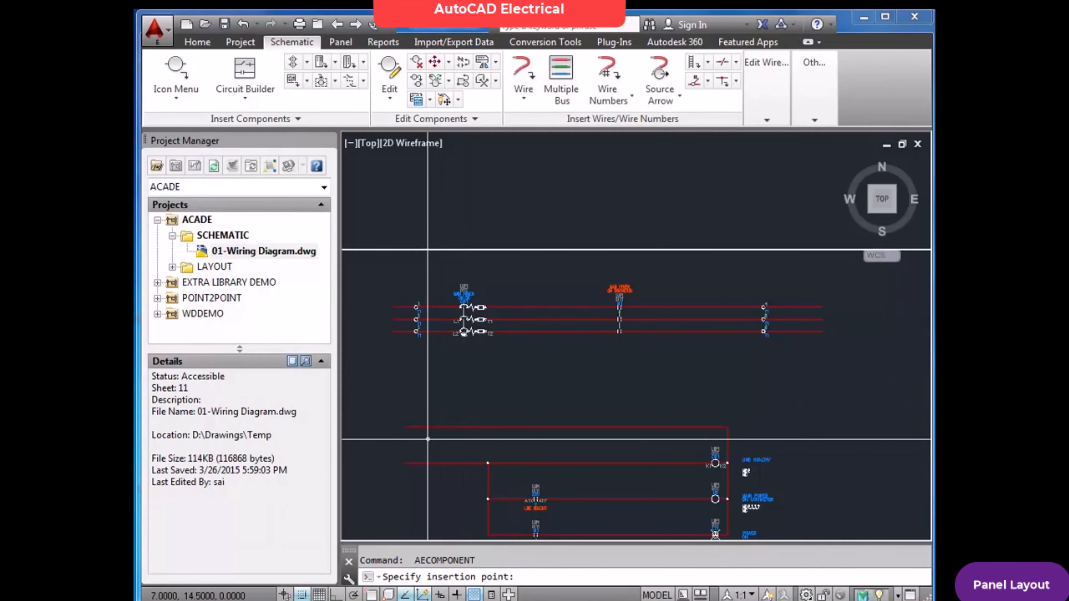
scroll(427, 438, up, 2)
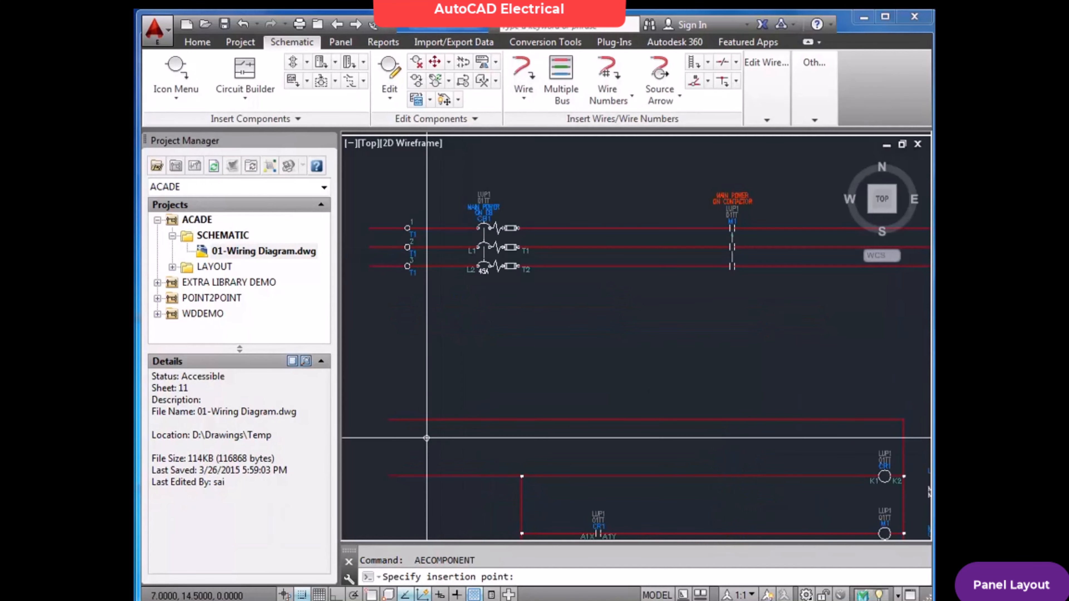
click(426, 476)
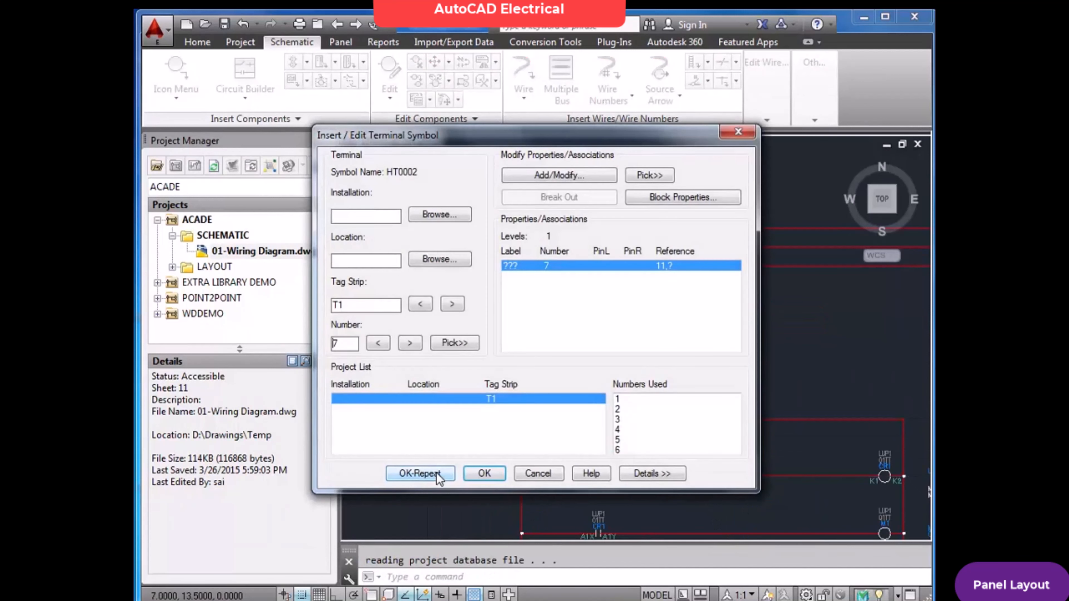
click(452, 303)
click(378, 343)
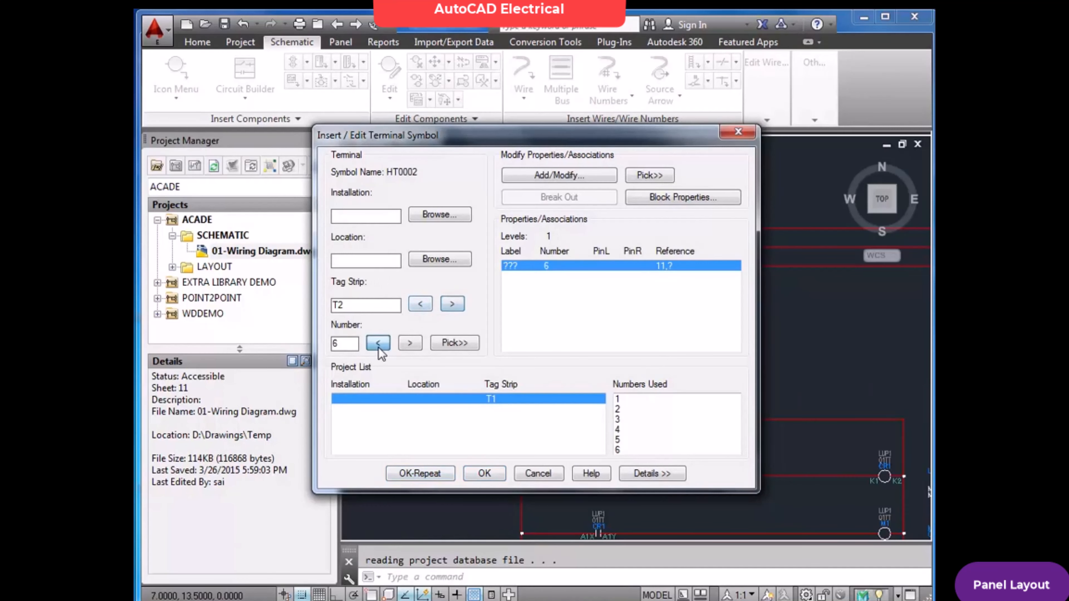
click(379, 343)
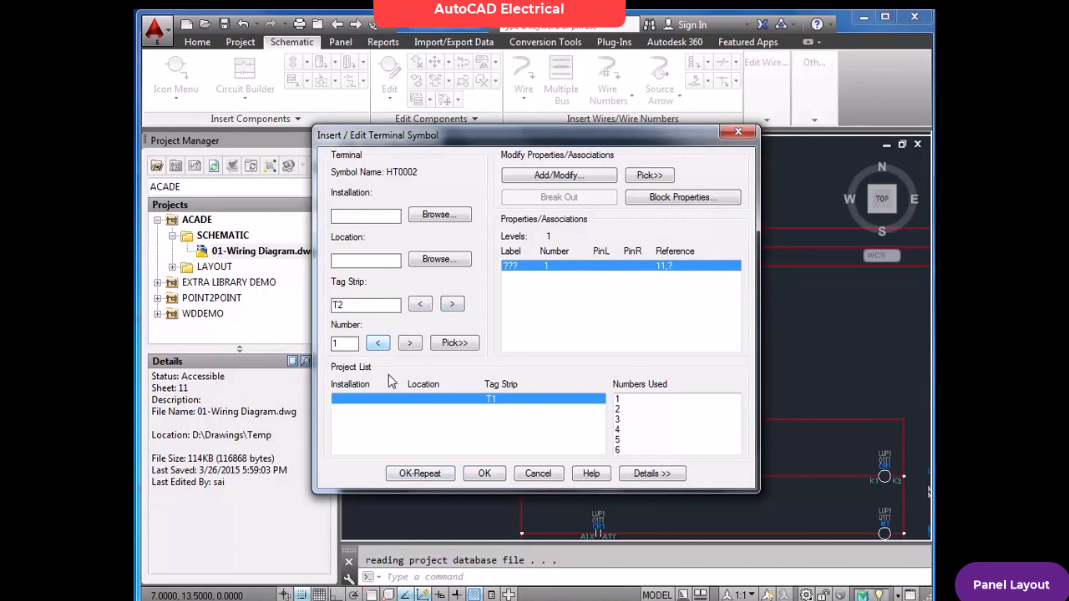
click(419, 473)
click(440, 453)
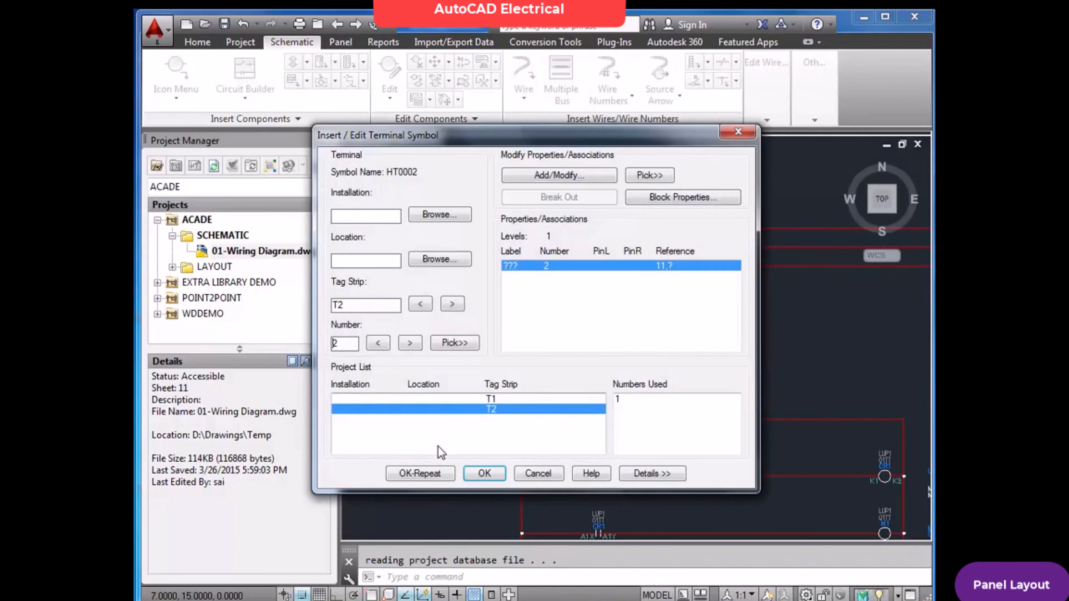
click(419, 473)
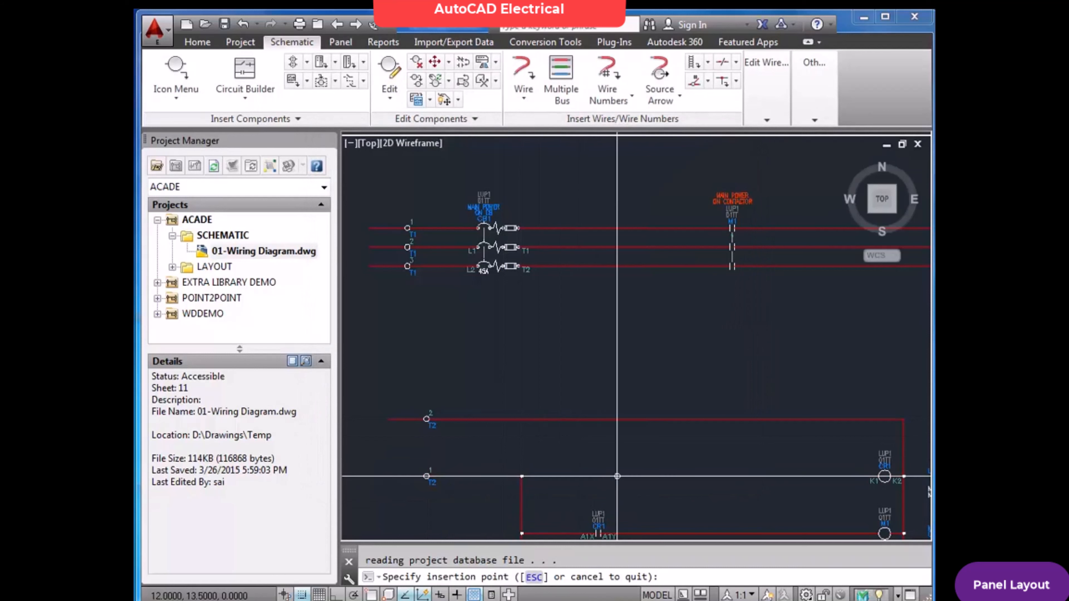
Place T2 terminals 3 and 4 on the second control wire, between the vertical branch and the relay coil.
click(636, 476)
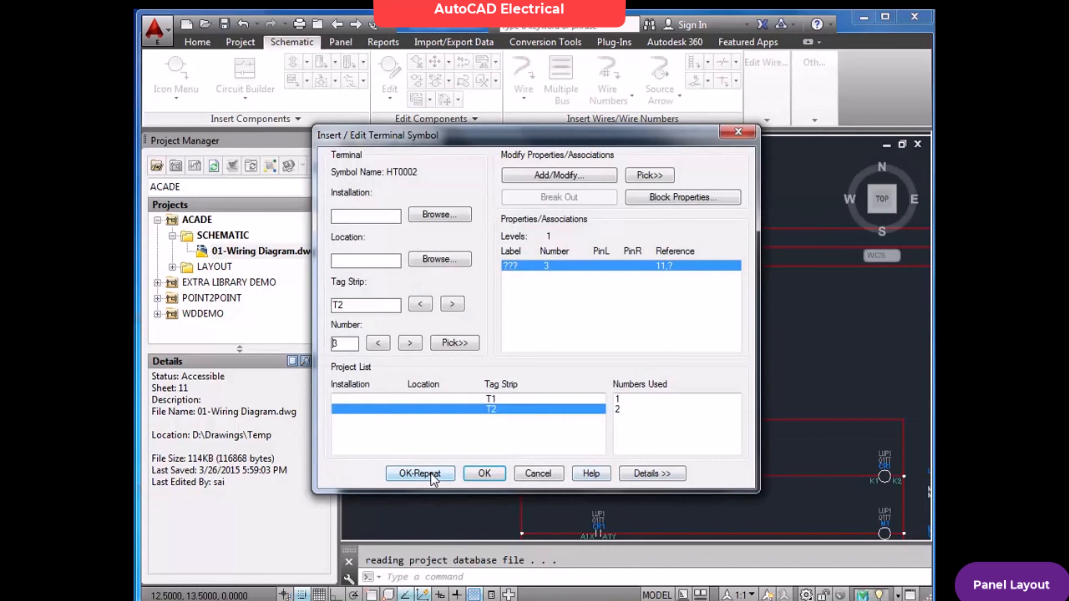
click(432, 475)
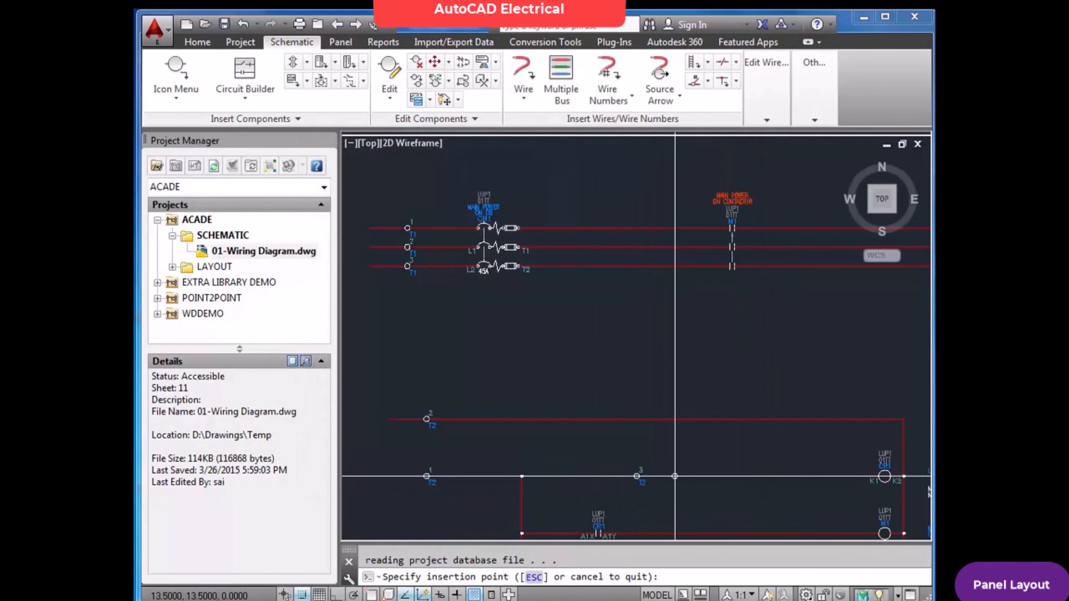
click(694, 476)
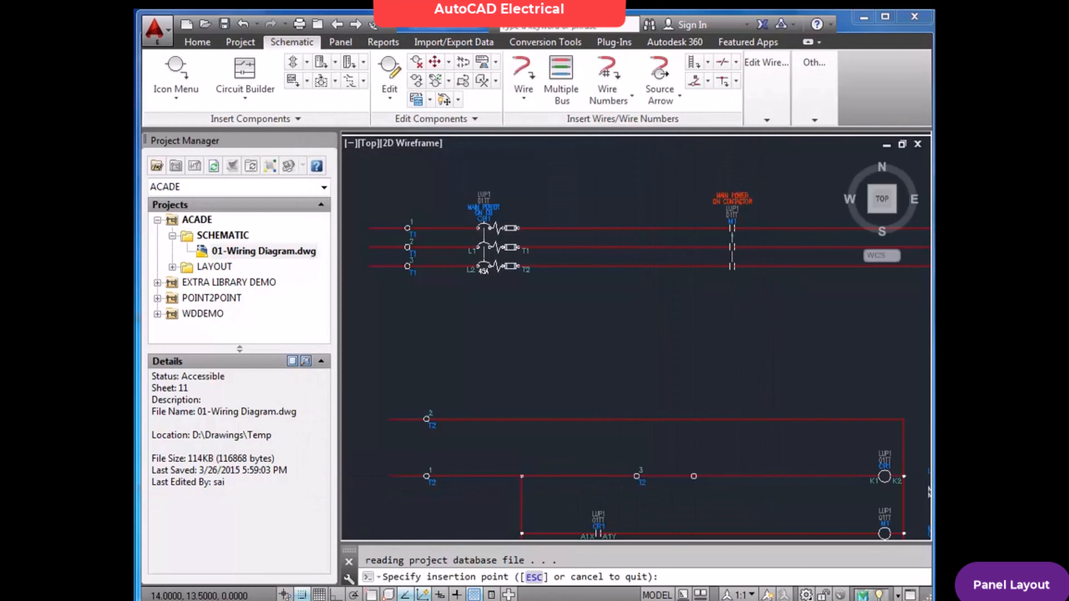
click(422, 474)
Place T2 terminals 5 and 6 side by side, 2 units apart, in the empty area below the control circuit.
scroll(505, 369, down, 8)
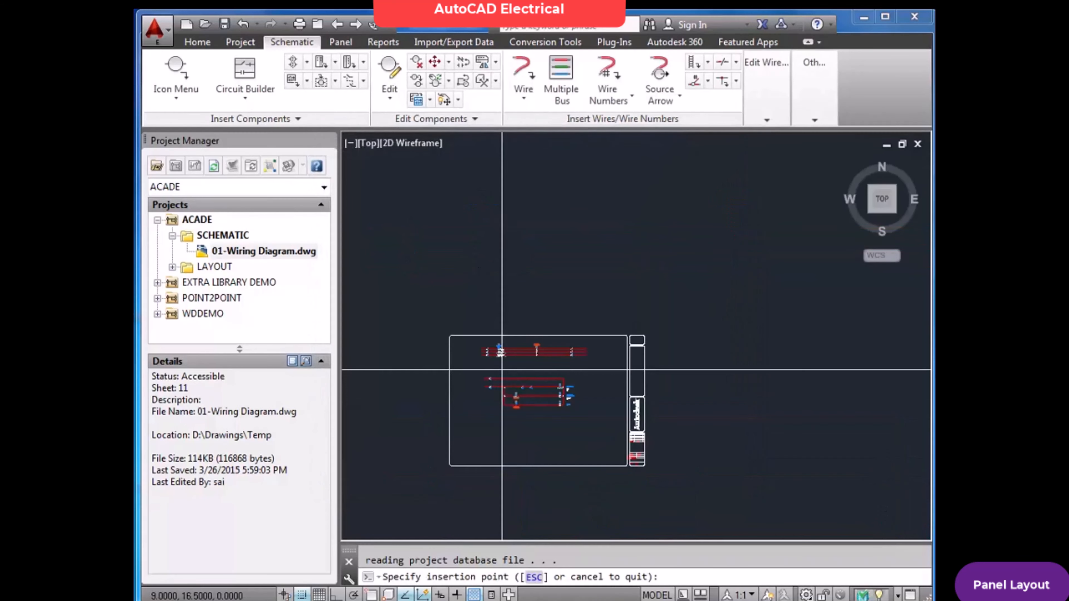
scroll(561, 432, up, 6)
click(579, 440)
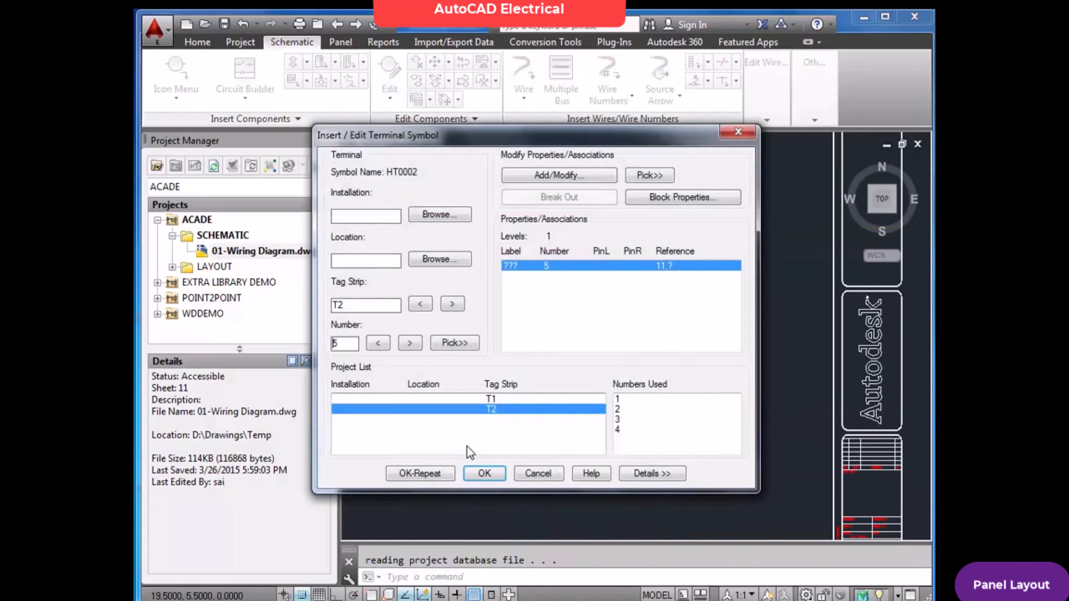
click(420, 473)
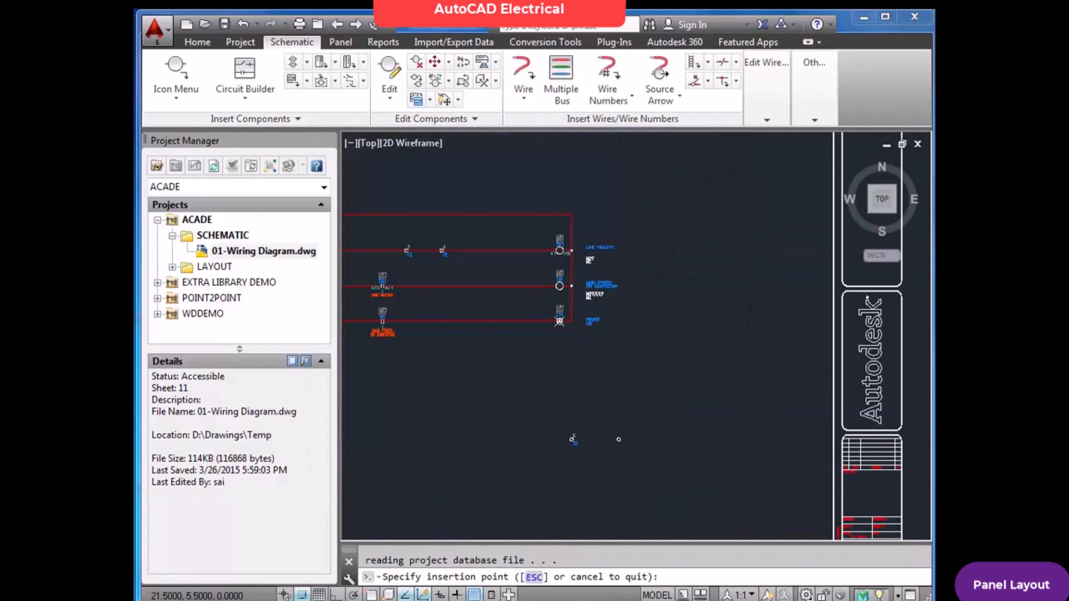
click(555, 467)
click(484, 473)
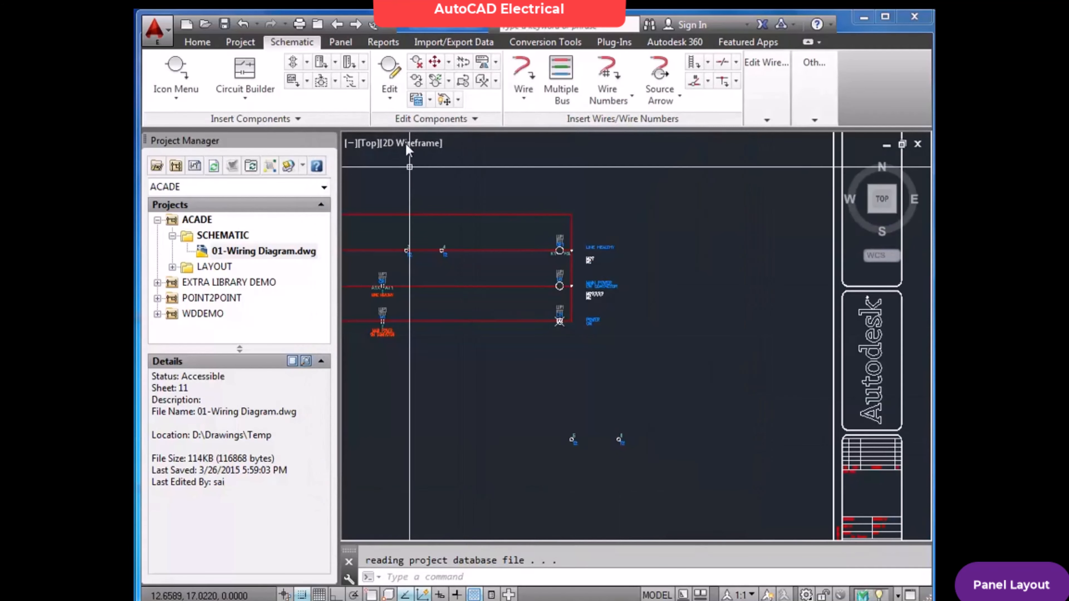
Draw a wire that runs up through T2 terminal 5, across above both terminals and down through terminal 6.
click(526, 76)
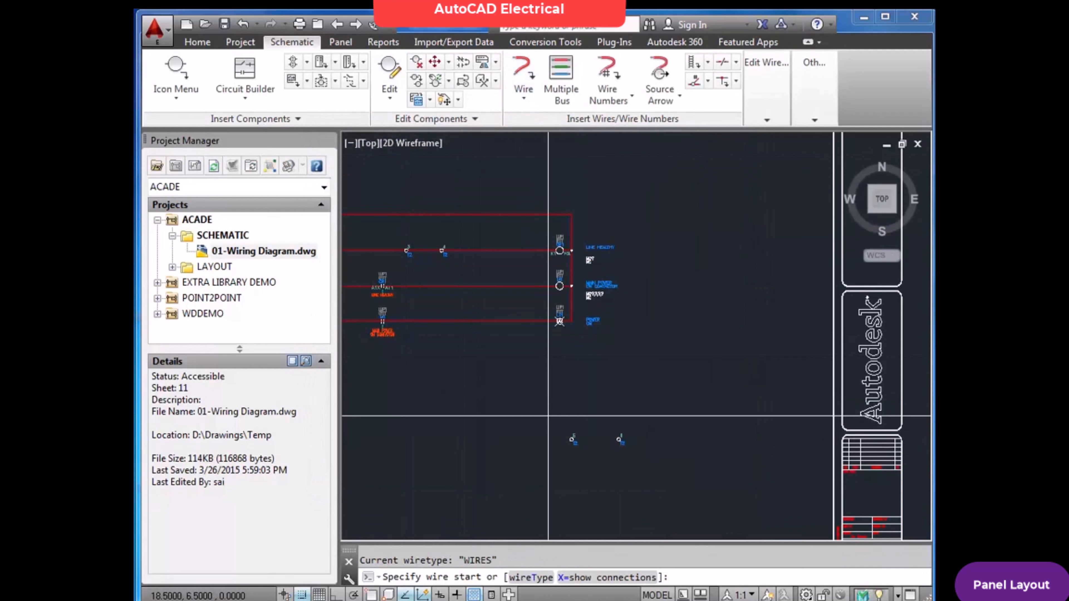
click(571, 475)
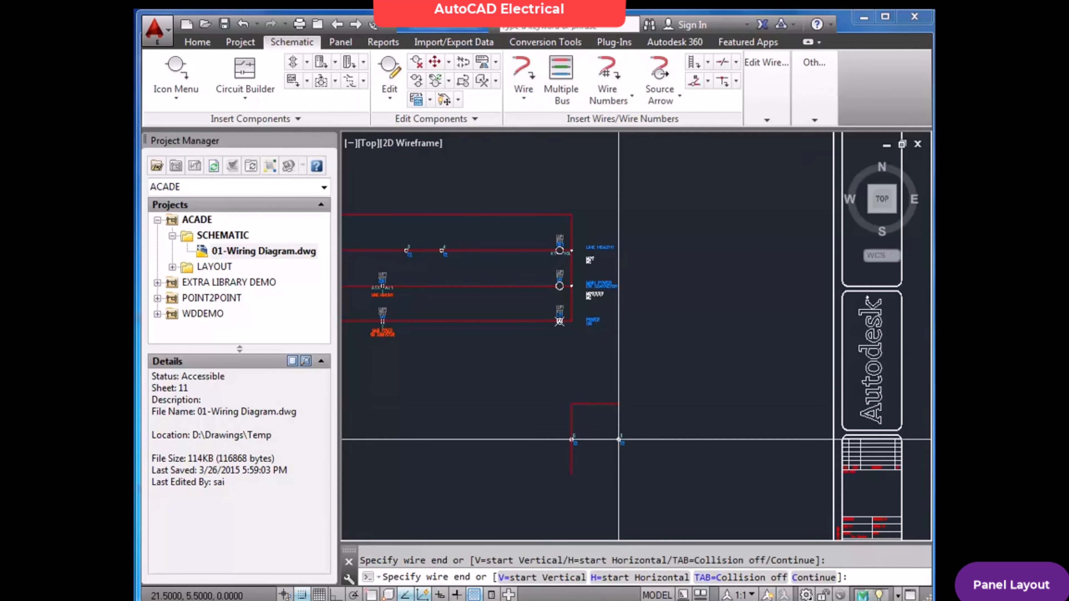
click(619, 475)
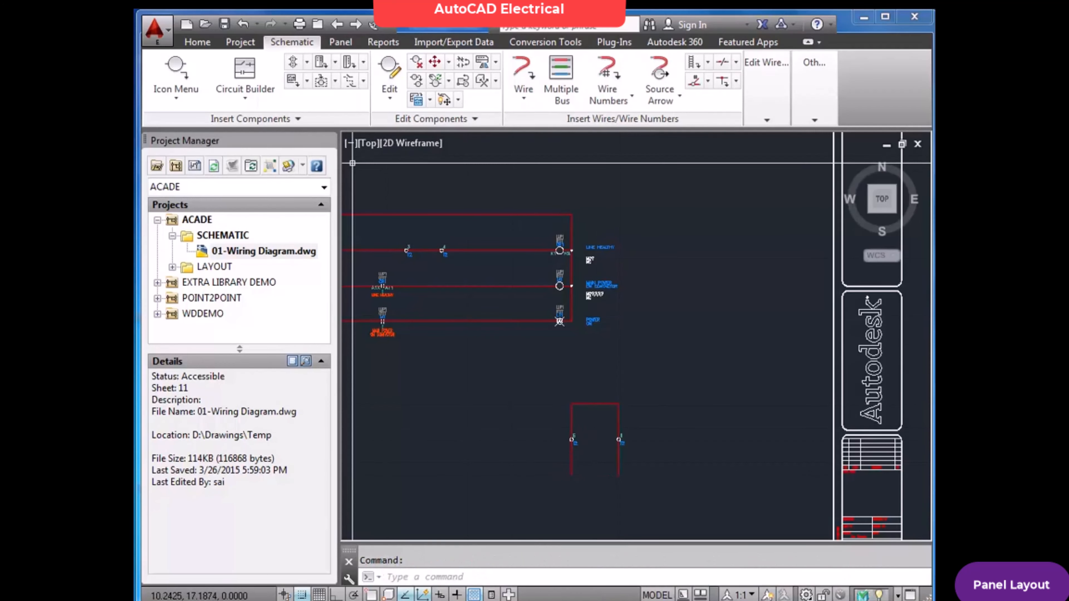
Copy the M1 contact from the pilot light rung onto the middle of the wire joining T2 terminals 5 and 6.
text(AECOP)
key(Return)
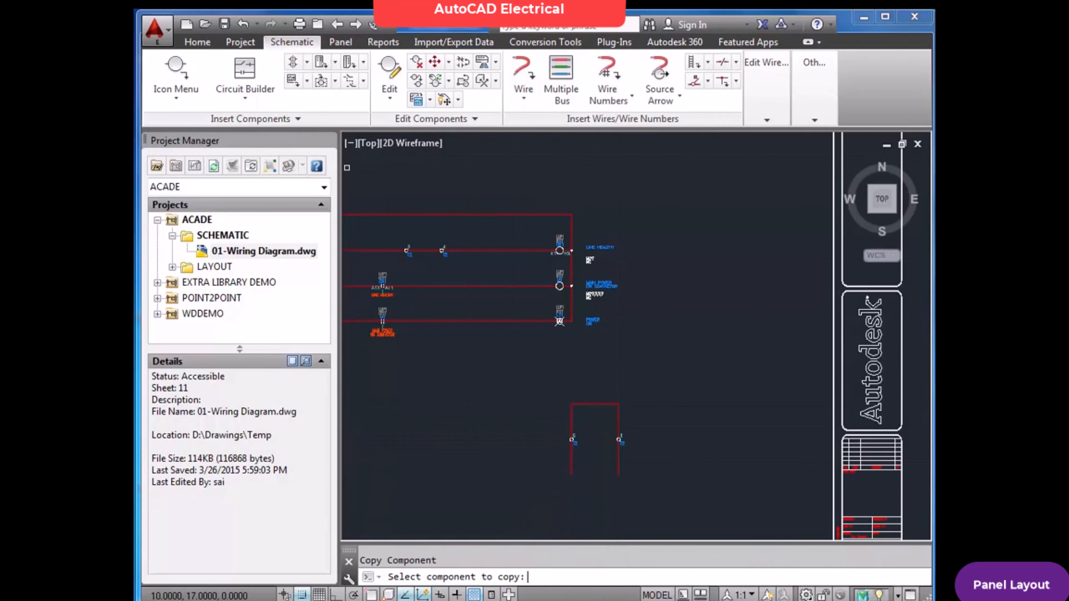
scroll(526, 314, up, 3)
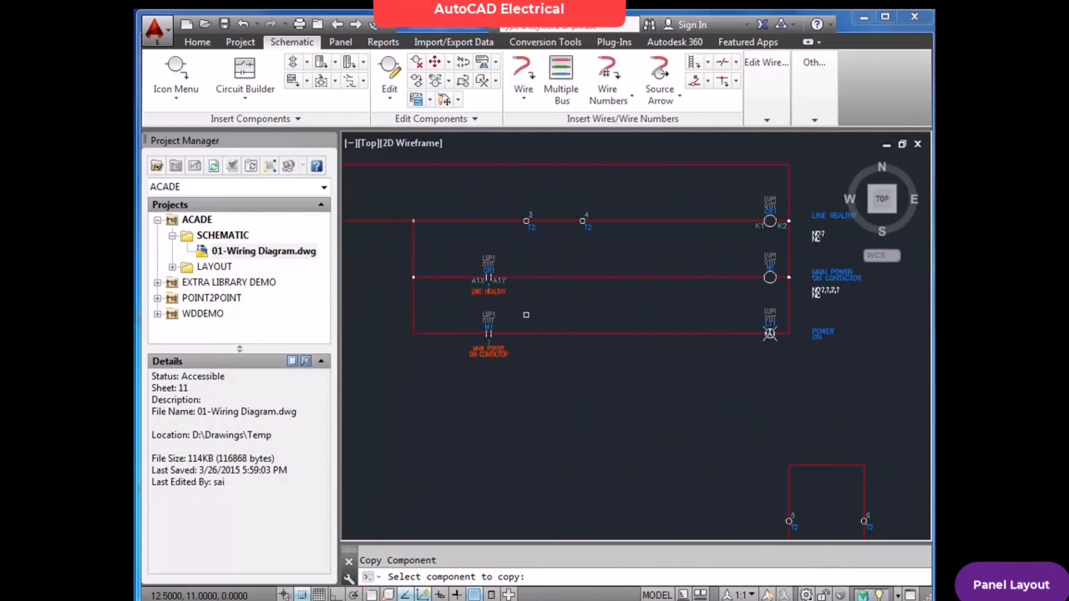
click(488, 315)
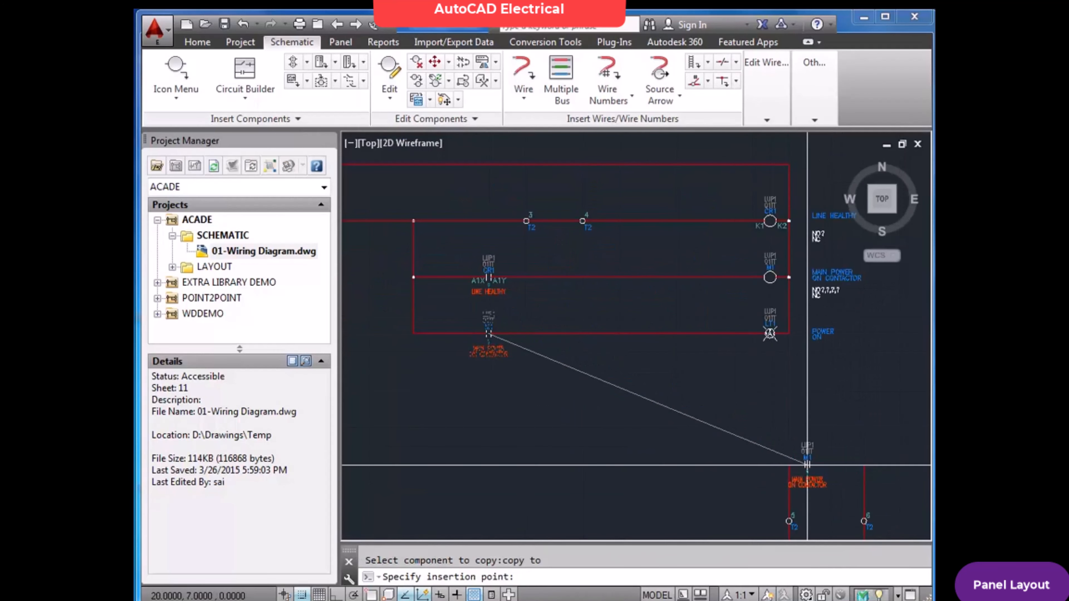
click(825, 465)
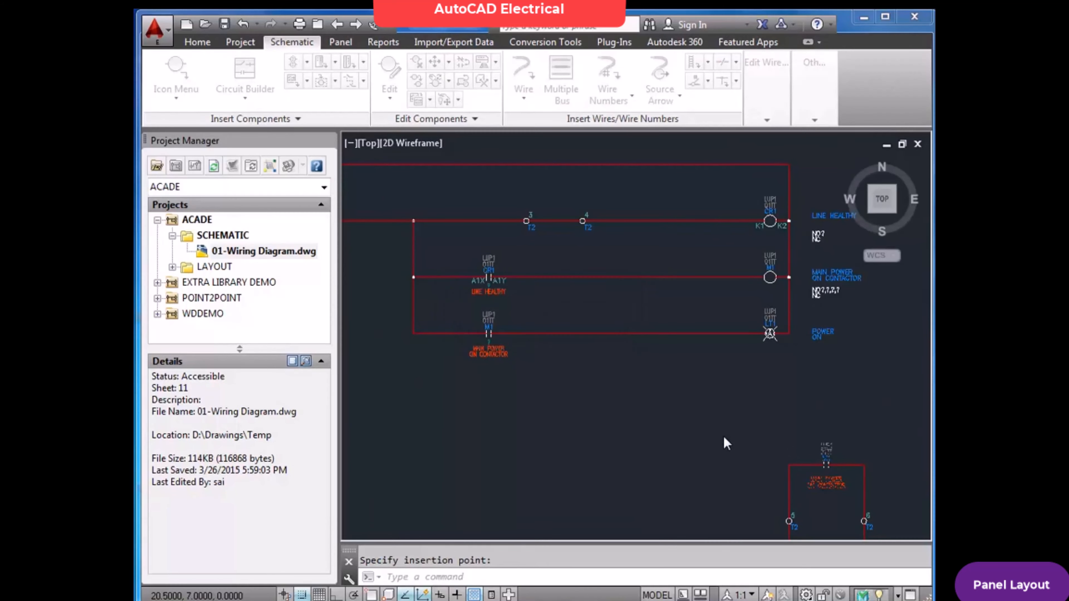
Link the copied contact to the M1 parent coil and accept the child component data.
click(391, 237)
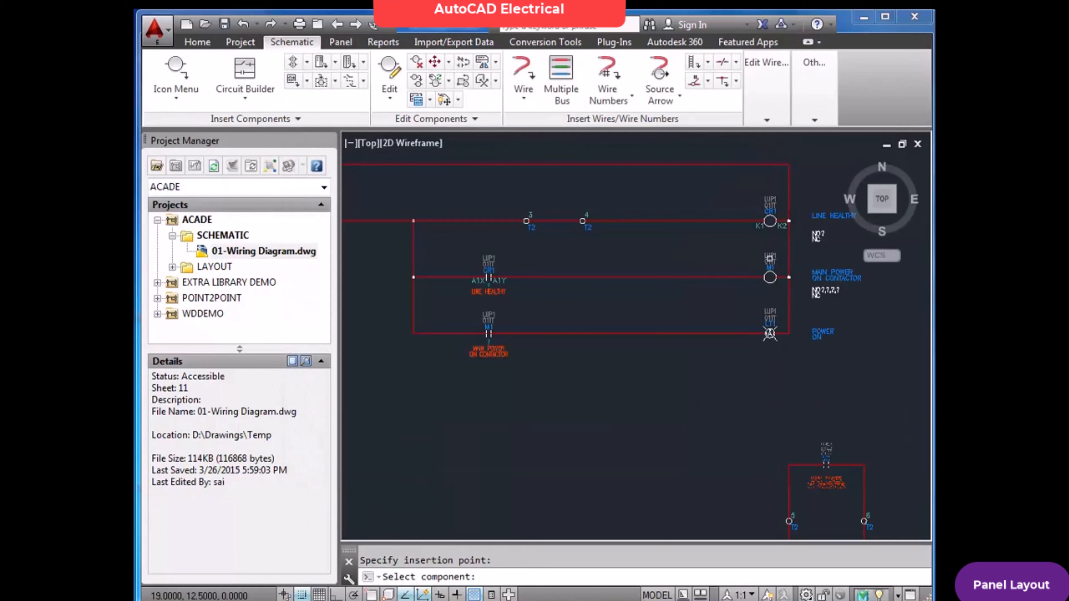
click(769, 277)
click(526, 457)
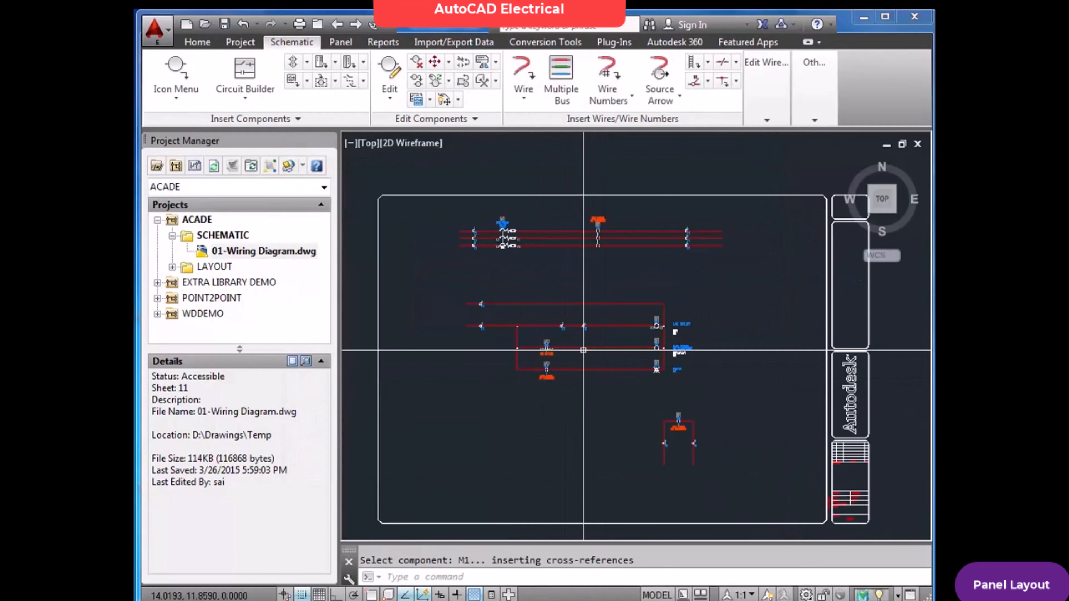
Review the whole wiring diagram, examining the three-phase power circuit with its breaker and contactor and the coils of the control circuit.
text(z)
key(Return)
text(E)
key(Return)
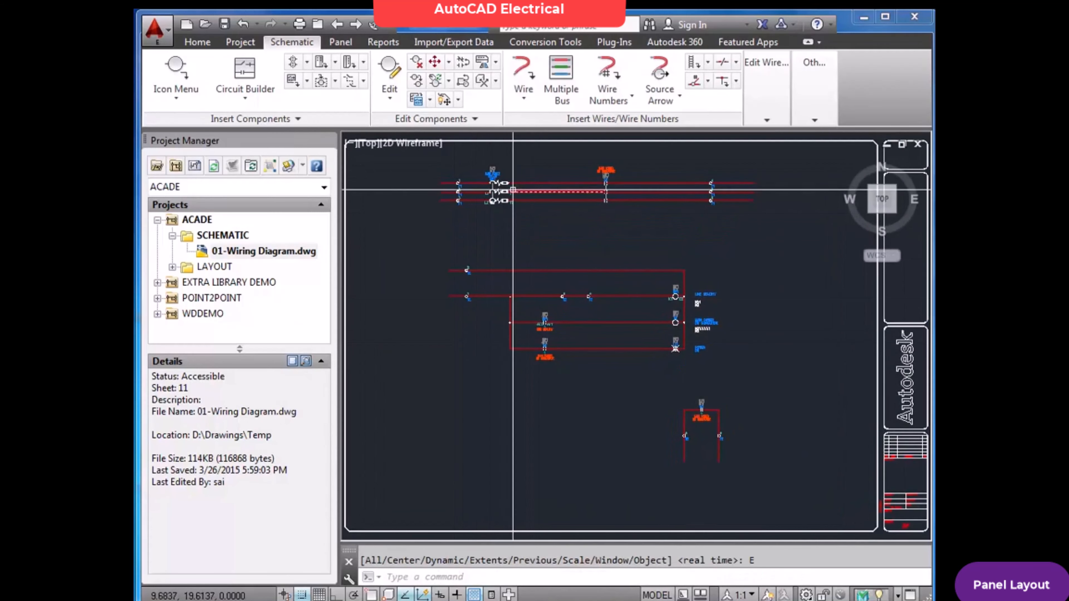
scroll(483, 177, up, 4)
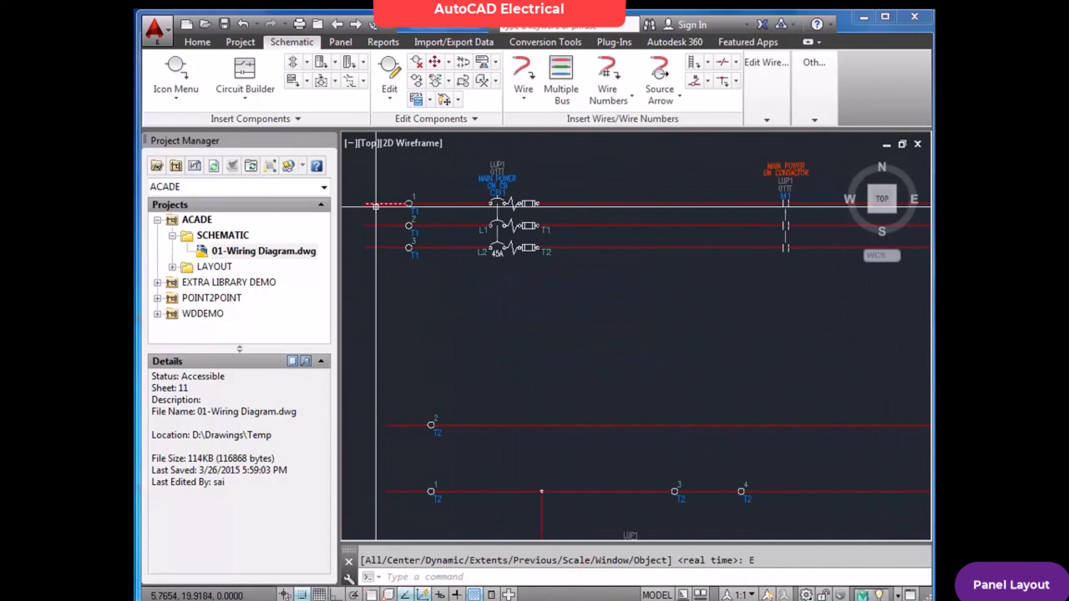
scroll(410, 242, down, 2)
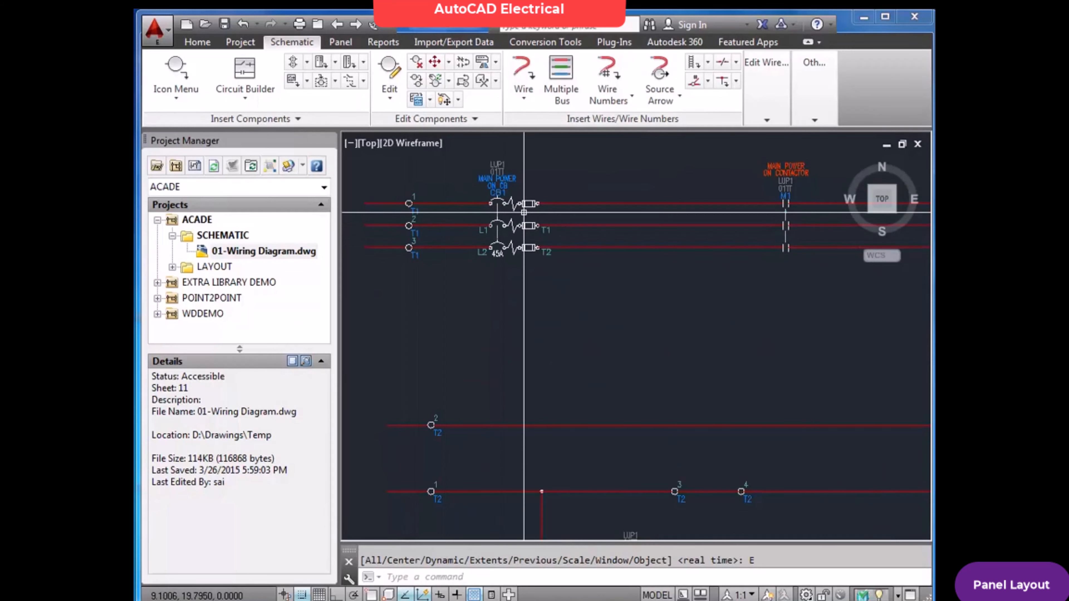
scroll(462, 235, down, 3)
scroll(604, 202, up, 6)
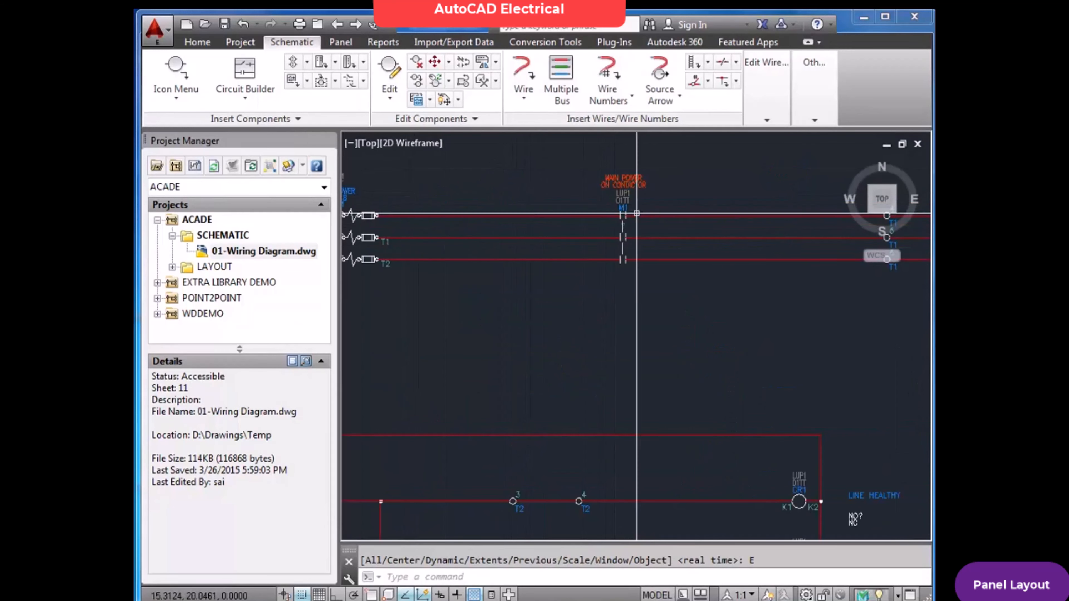
scroll(604, 202, down, 4)
scroll(699, 315, down, 2)
scroll(699, 314, up, 5)
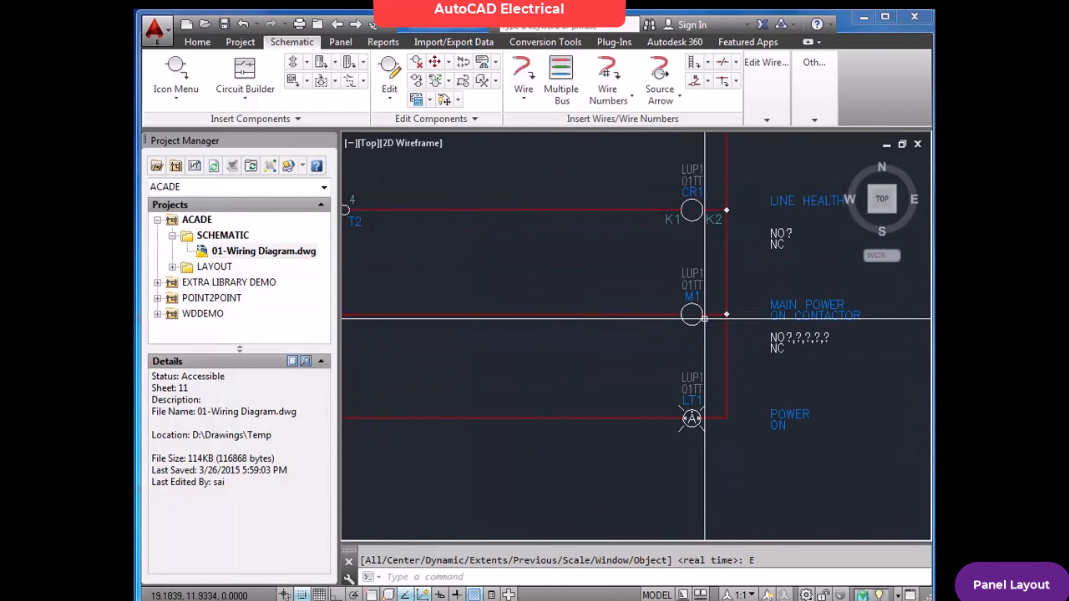
scroll(701, 315, down, 4)
scroll(715, 240, down, 3)
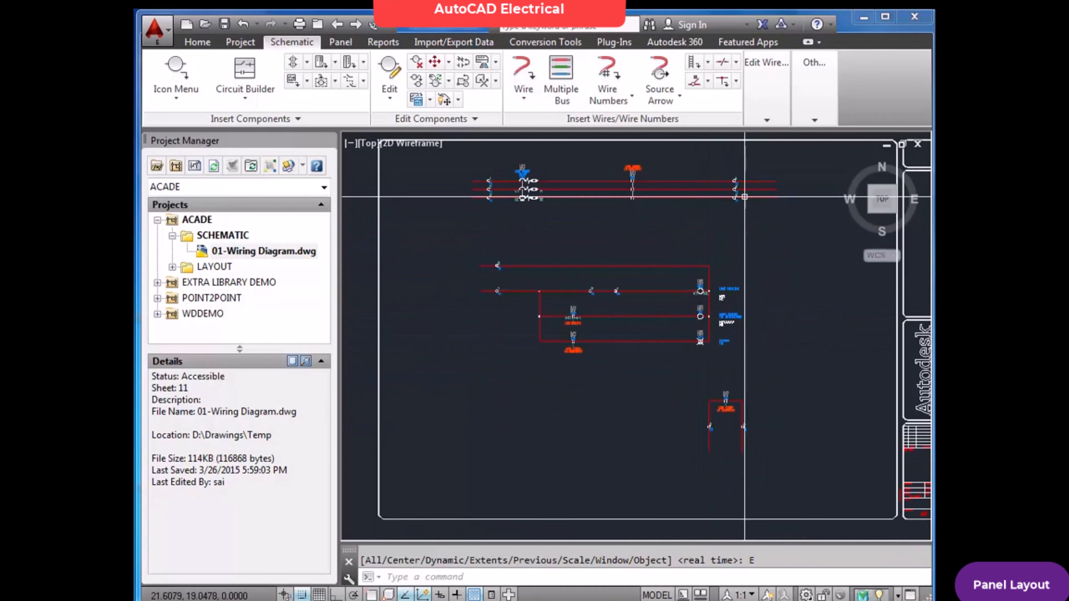
scroll(739, 187, up, 3)
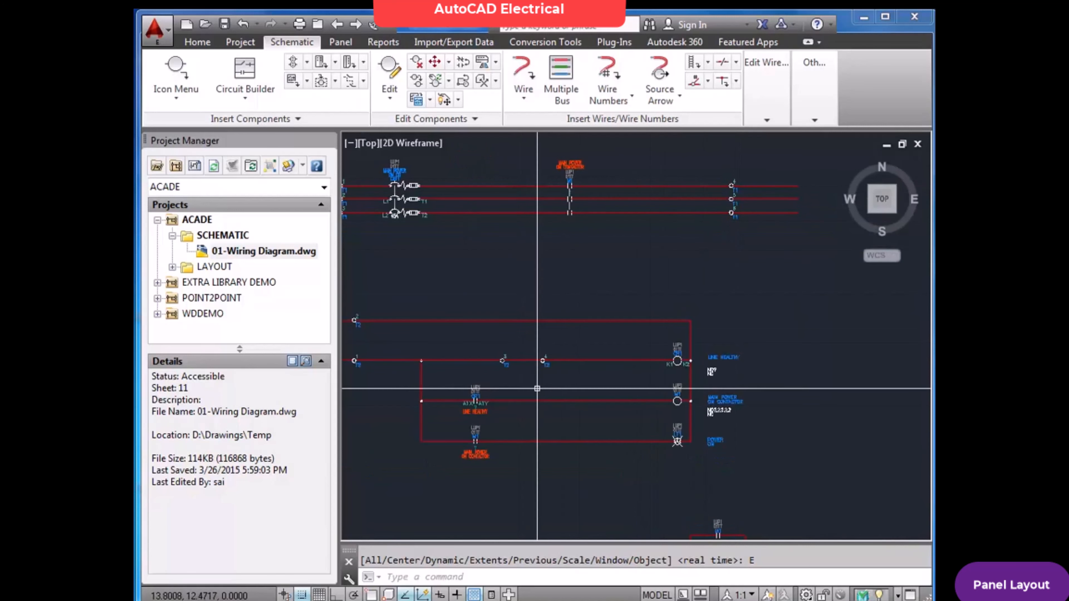
scroll(532, 368, down, 2)
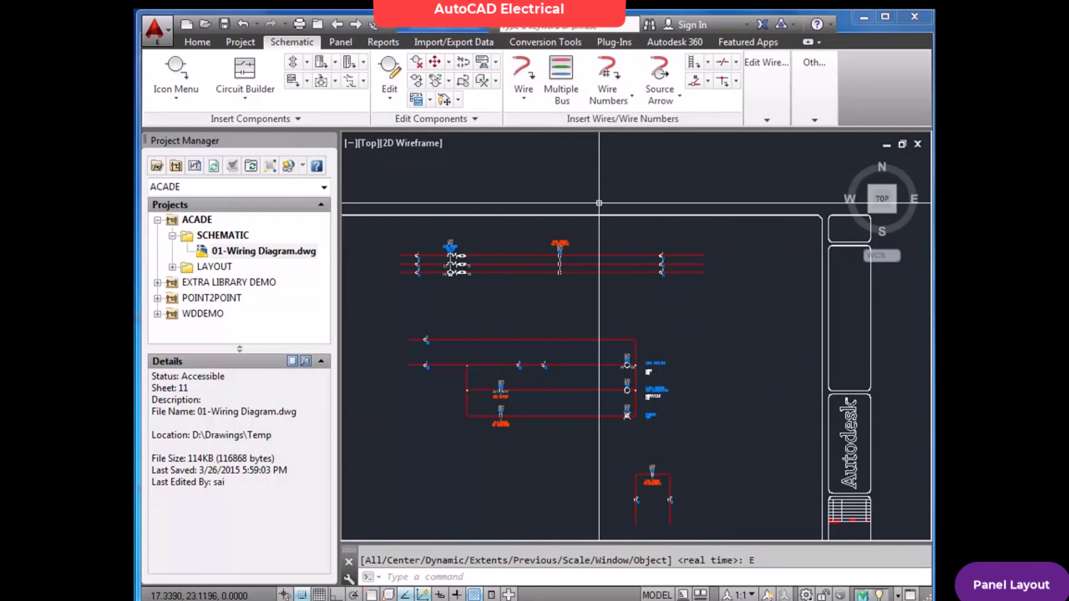
scroll(413, 351, up, 2)
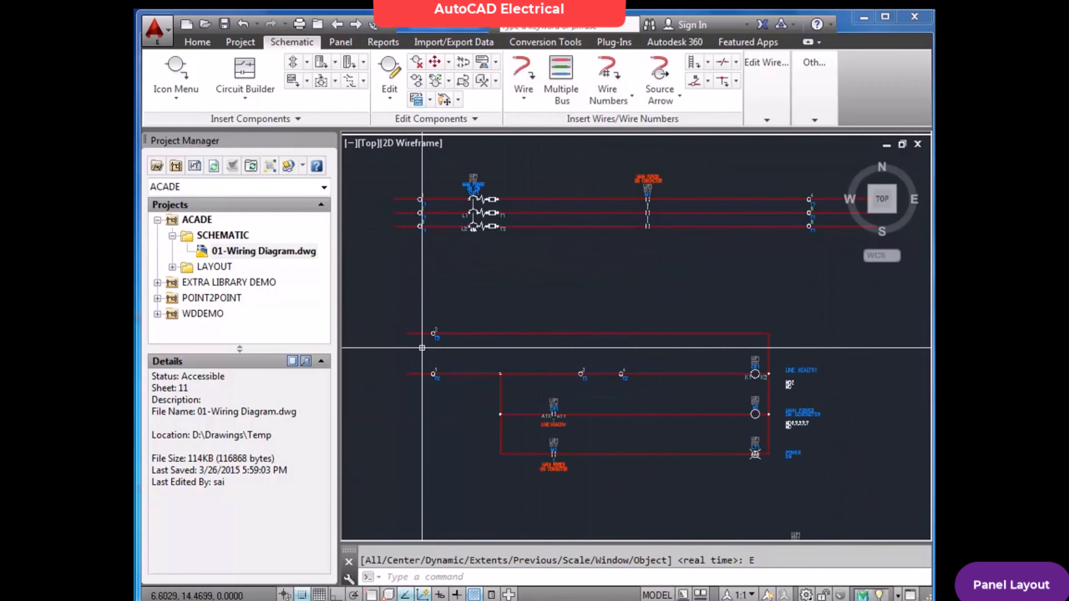
Delete the wire segment between T2 terminals 3 and 4 on the relay coil rung.
click(606, 368)
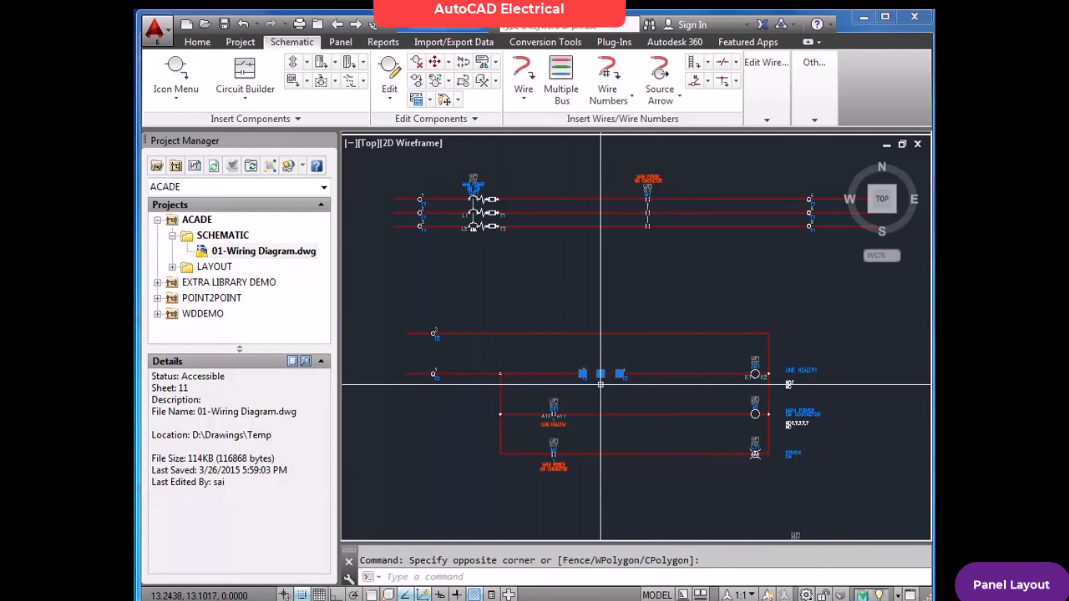
click(608, 381)
key(Delete)
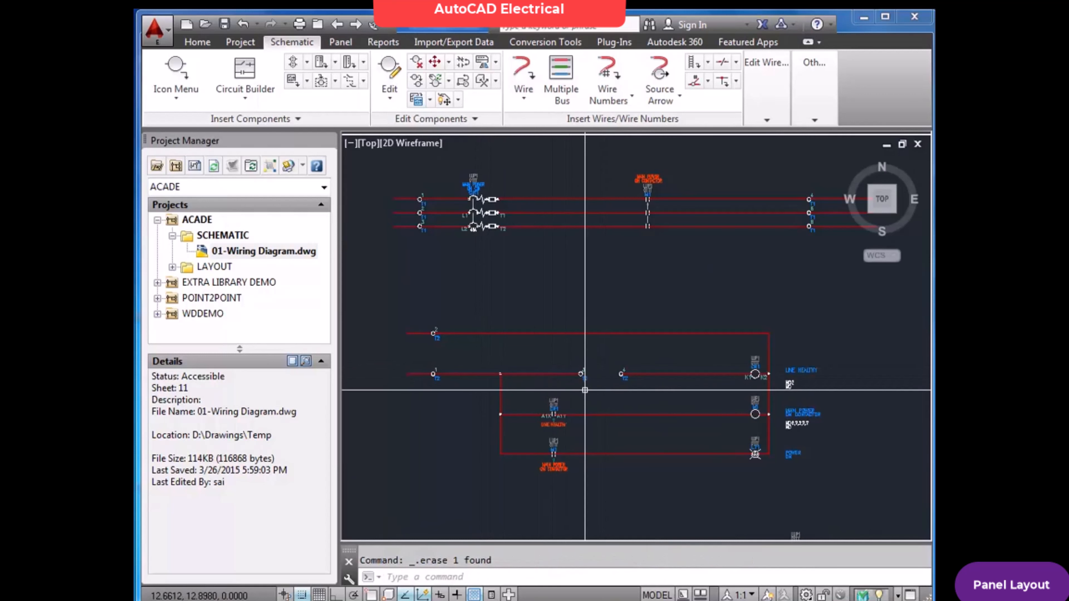
Examine the control rungs around the open T2 terminals 3 and 4, the CR1, M1 and LT1 components, and the M1 contact between terminals 5 and 6.
scroll(580, 379, up, 4)
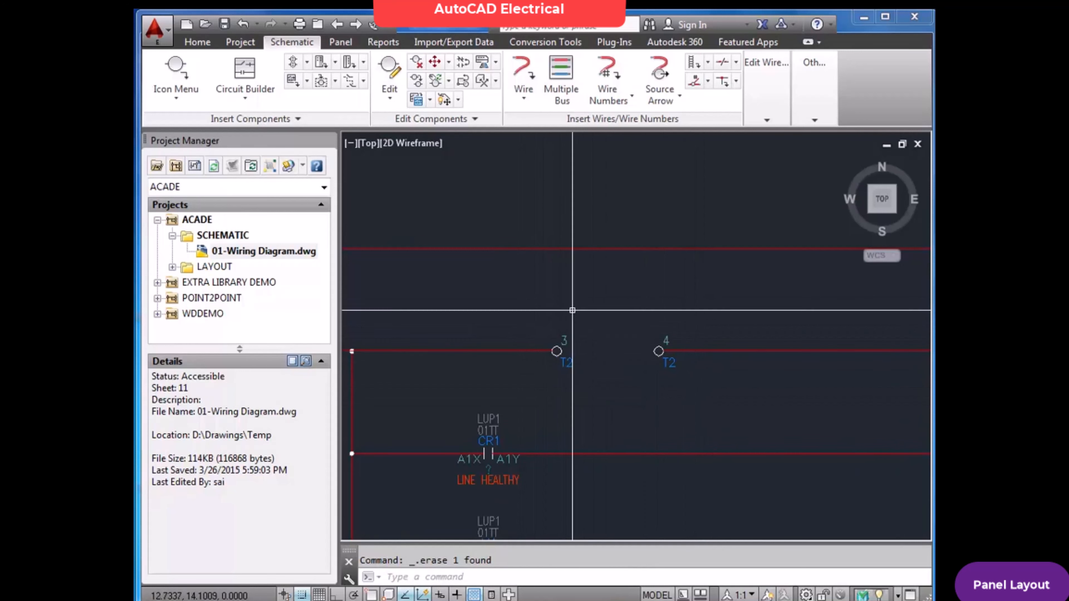
scroll(625, 362, down, 4)
scroll(723, 361, up, 4)
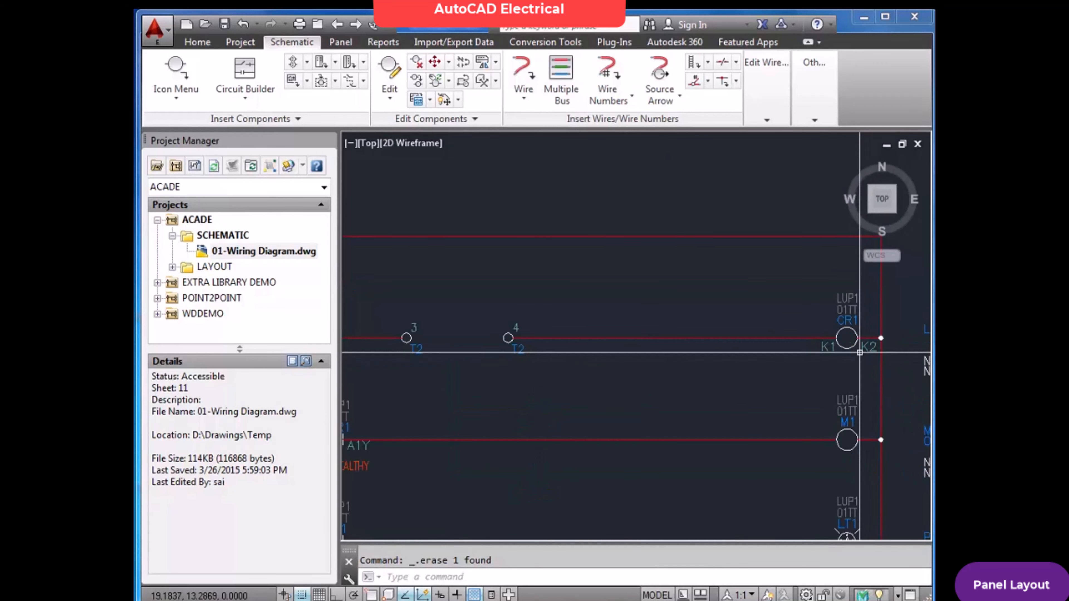
scroll(854, 349, down, 2)
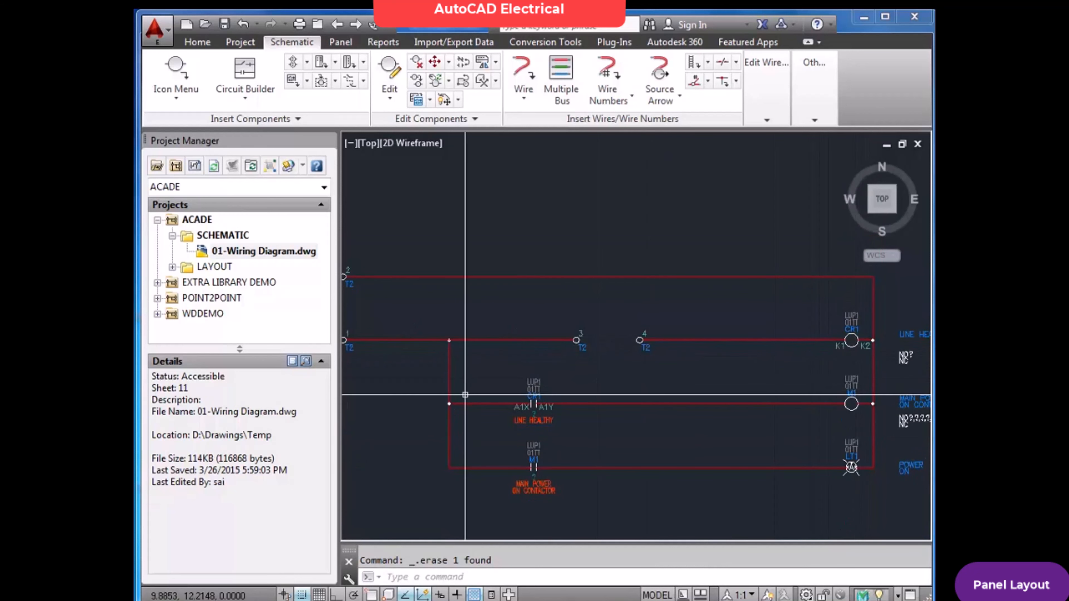
scroll(880, 413, up, 2)
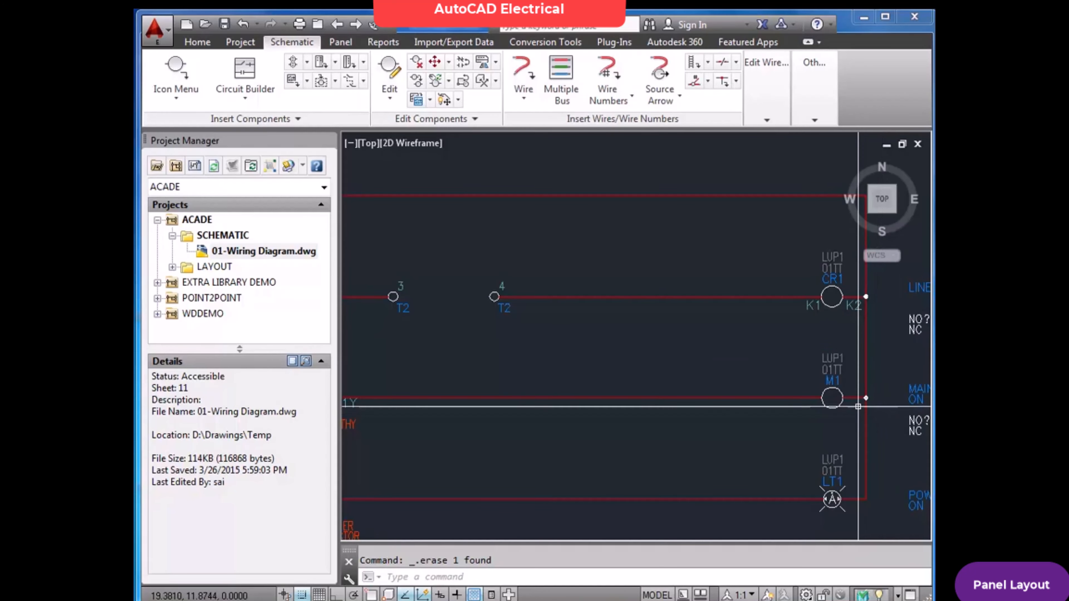
scroll(857, 403, down, 2)
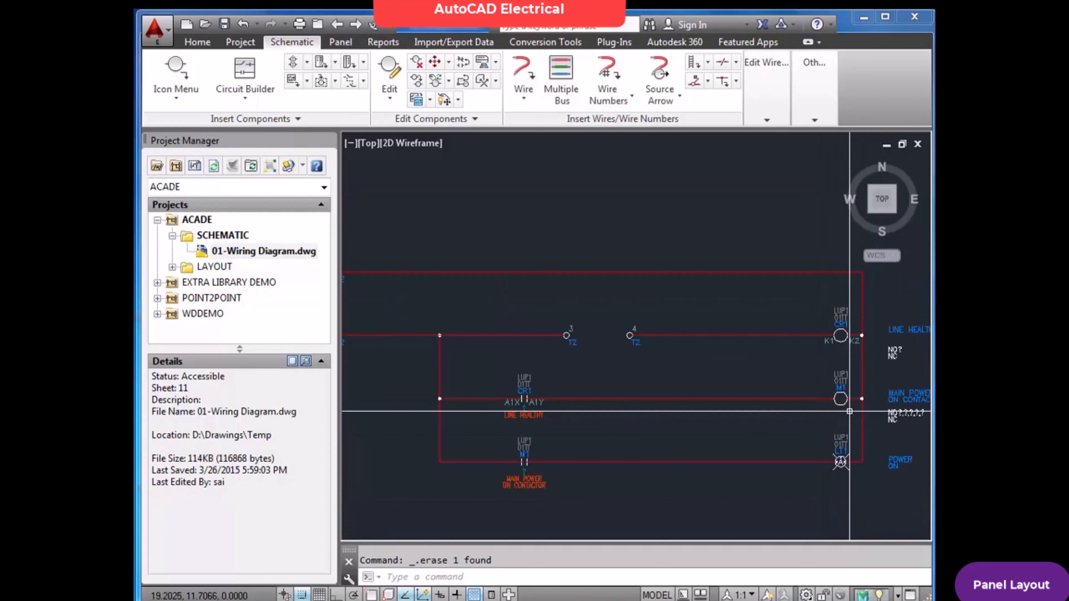
scroll(545, 479, up, 2)
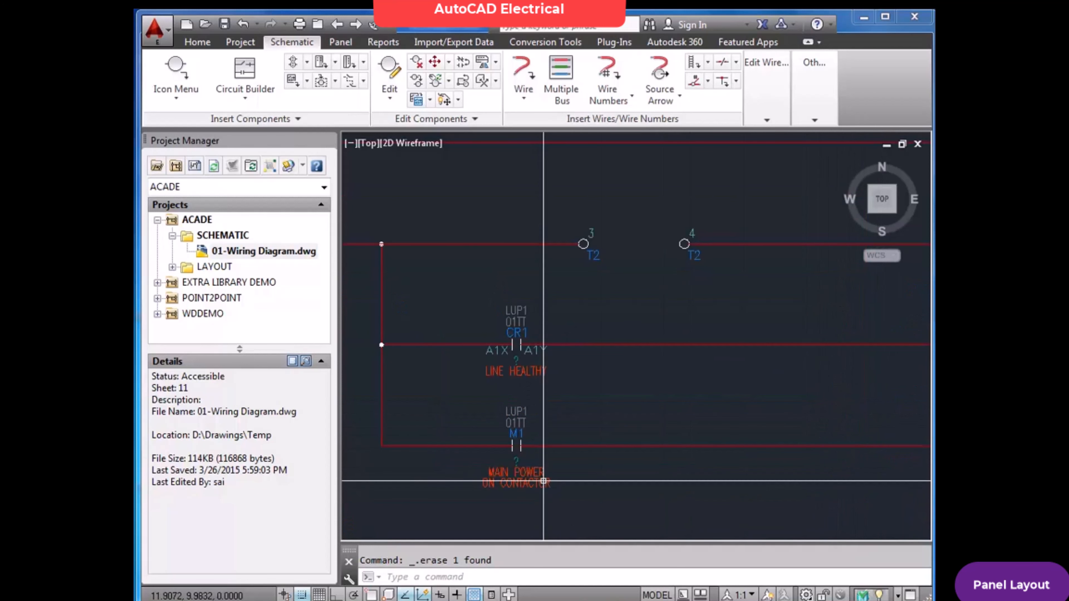
scroll(545, 479, down, 2)
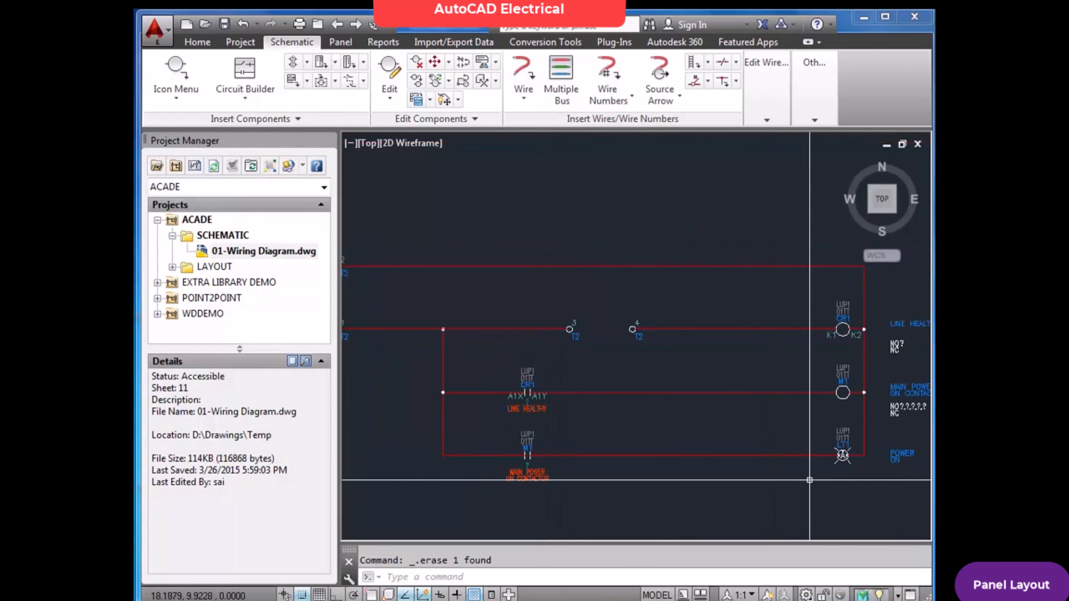
scroll(843, 468, up, 2)
scroll(843, 468, down, 3)
scroll(759, 416, up, 3)
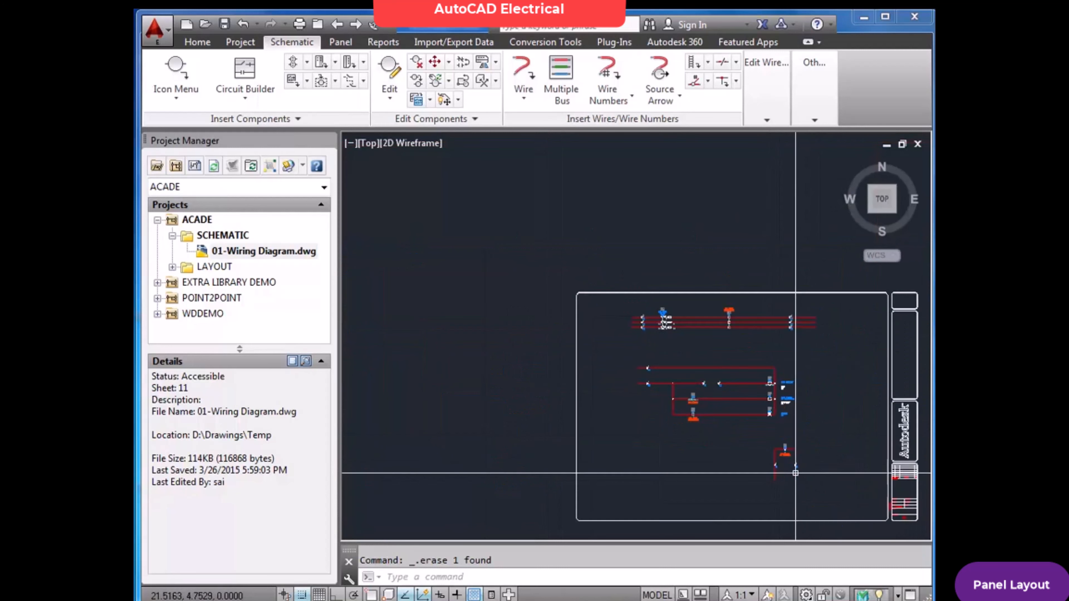
scroll(783, 469, up, 2)
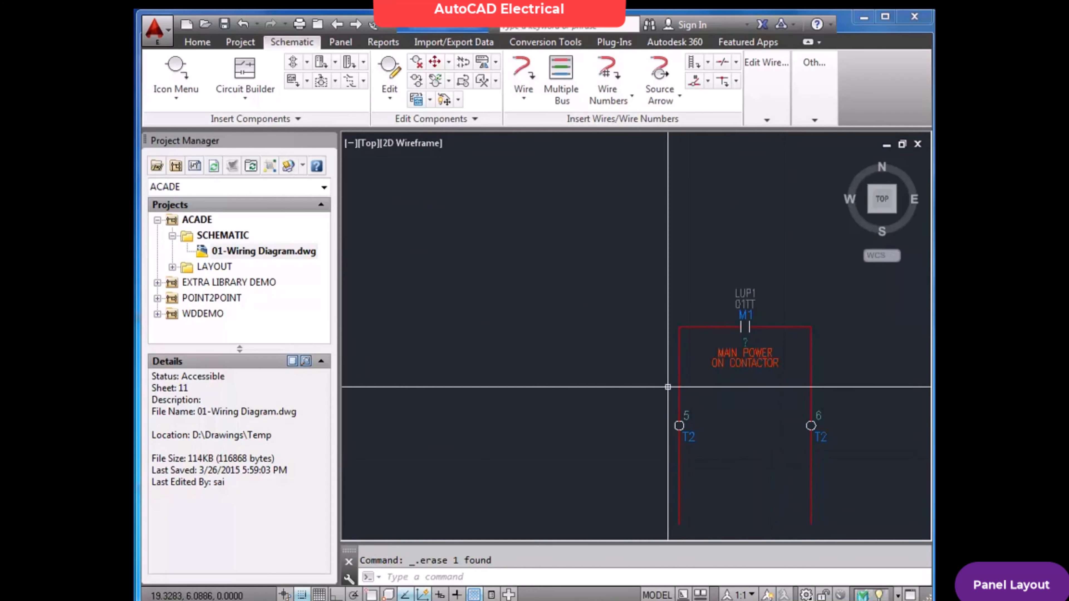
Insert a normally open push button on the CR1 rung, between the branch junction and T2 terminal 3.
text(z)
key(Return)
text(e)
key(Return)
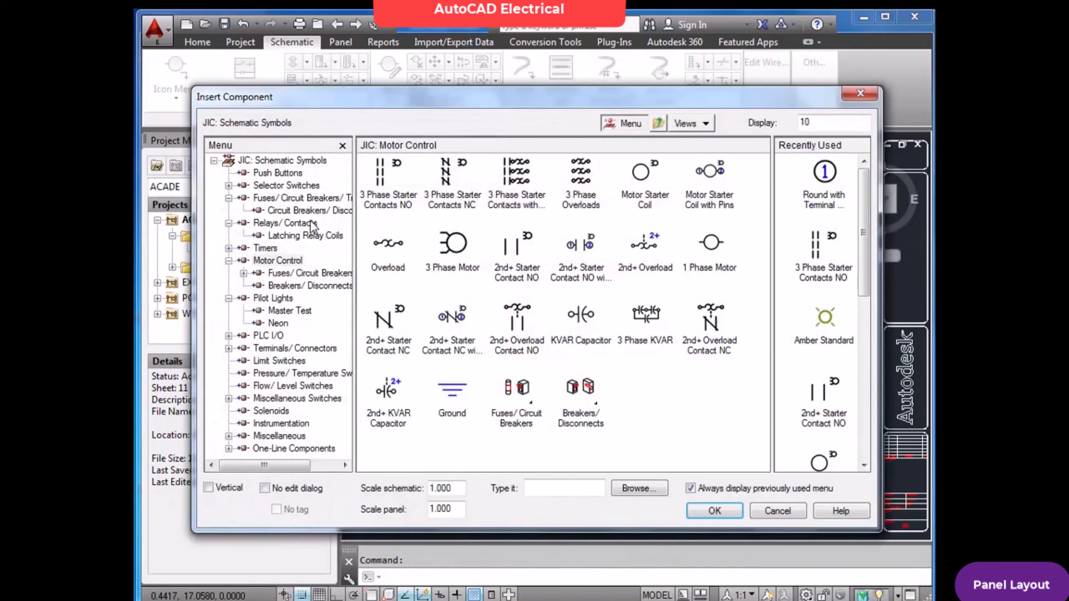
click(285, 172)
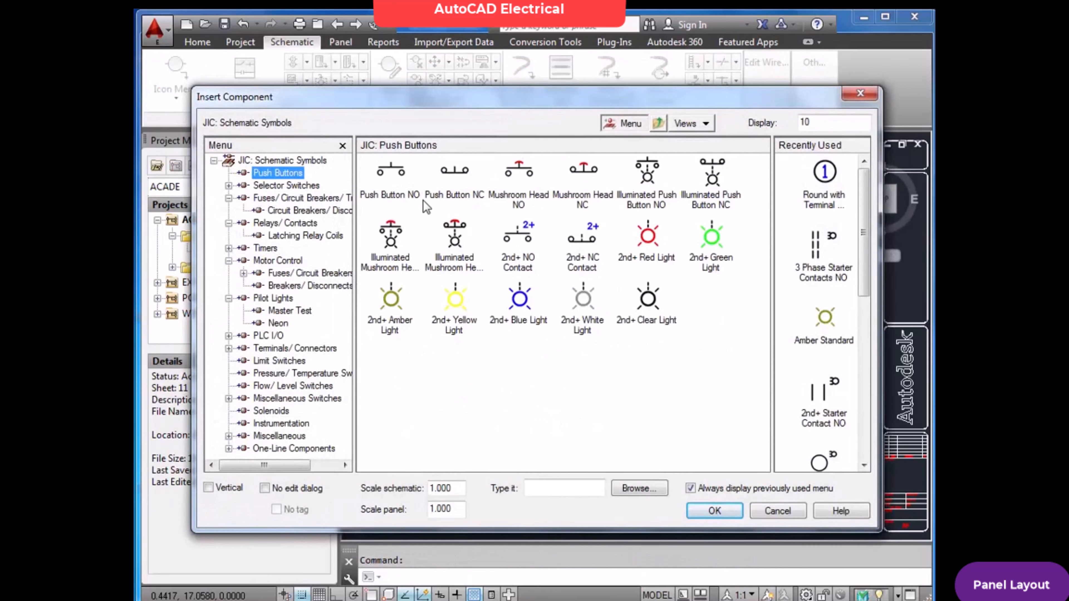
click(405, 185)
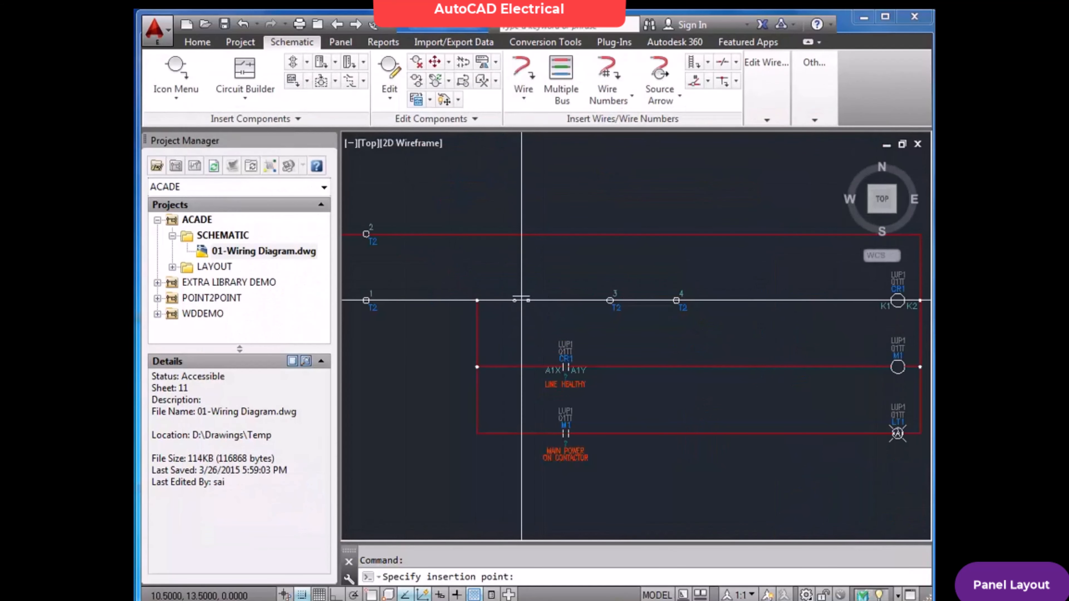
click(520, 300)
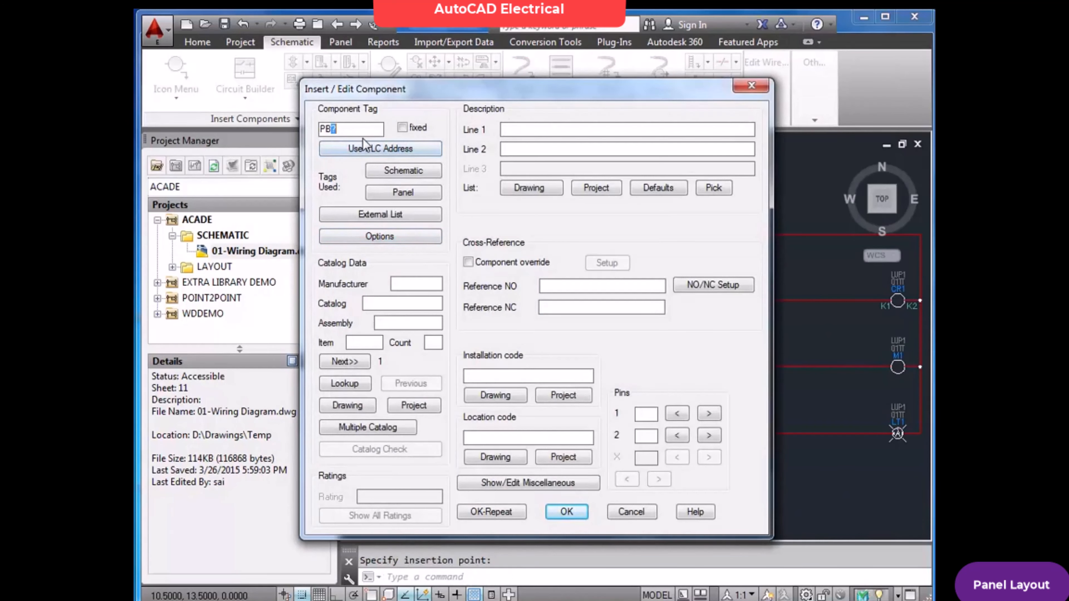
Give the push button tag PB1, AB catalog 800H-BR6A, description MAIN POWER / ON PB, installation code LUP1 and location code 01TT.
click(349, 387)
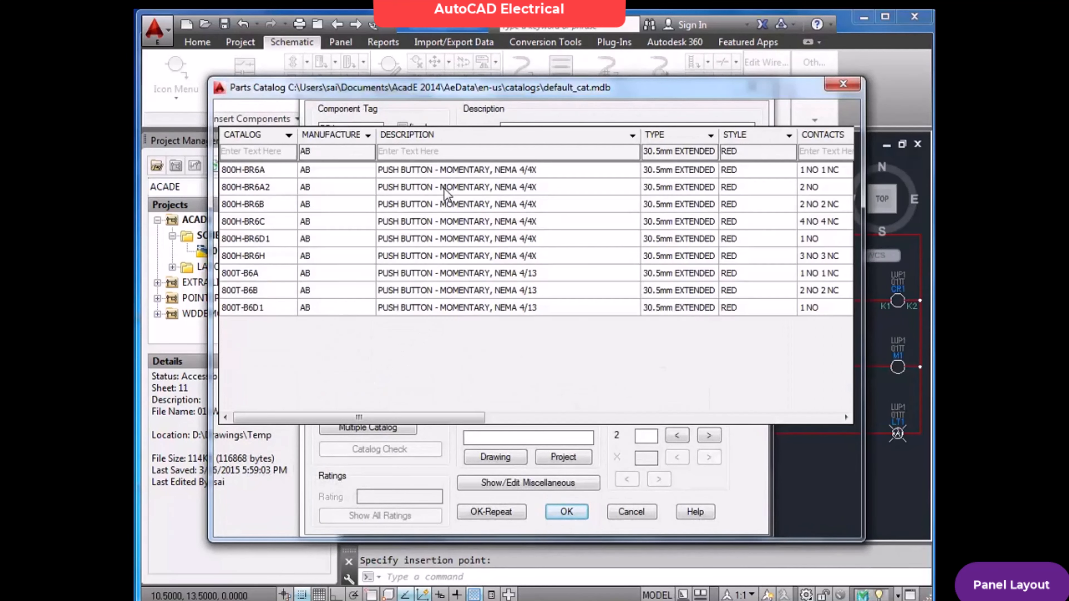
click(459, 170)
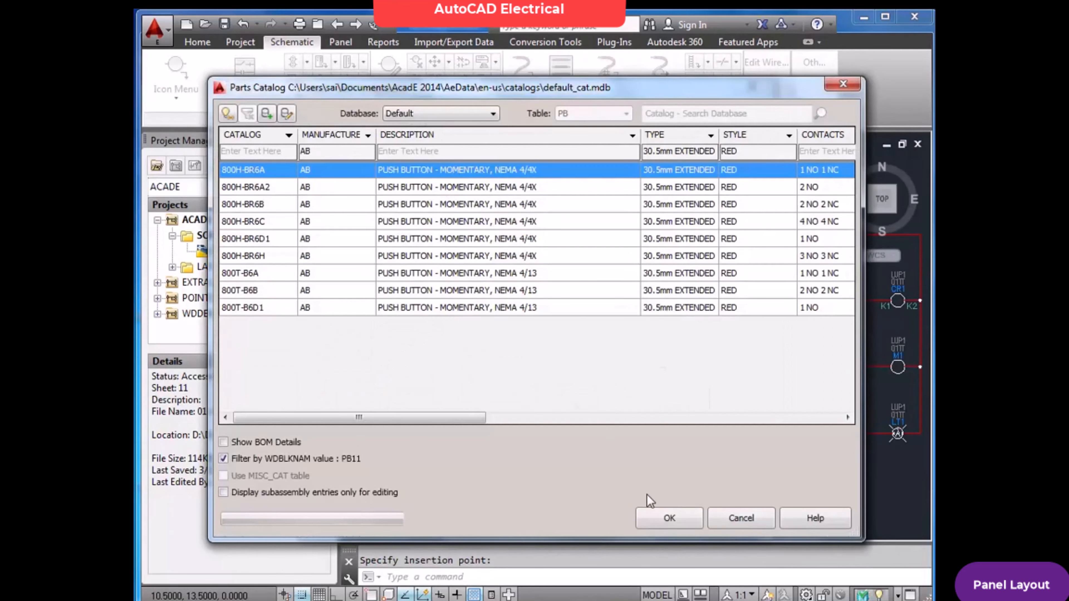
click(666, 518)
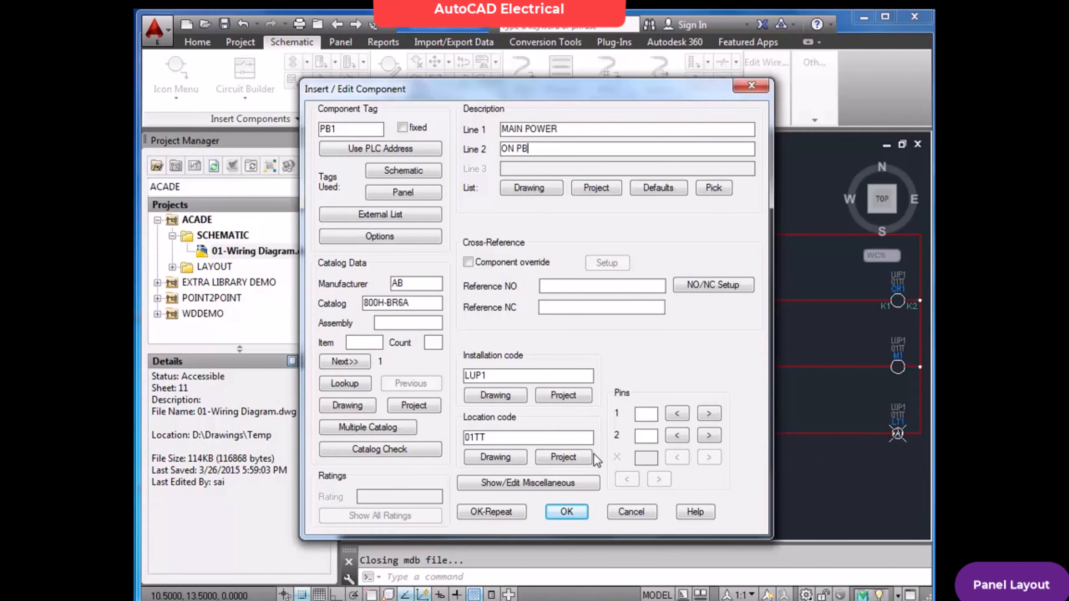
click(568, 512)
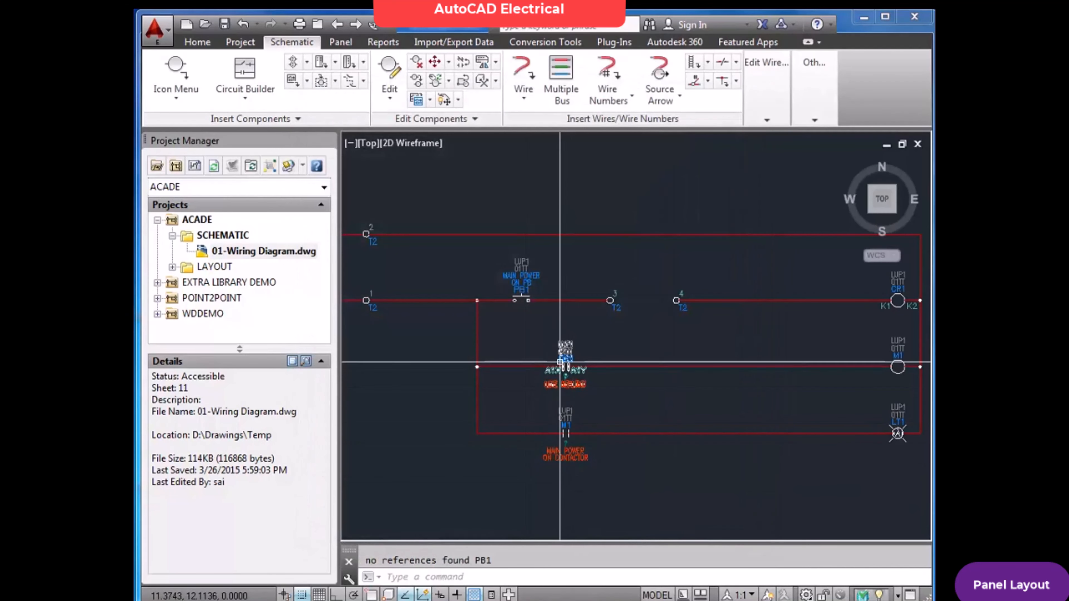
Save the wiring diagram and open 02-Layout Diagram.dwg from the project's LAYOUT folder.
middle_click(608, 336)
middle_click(609, 336)
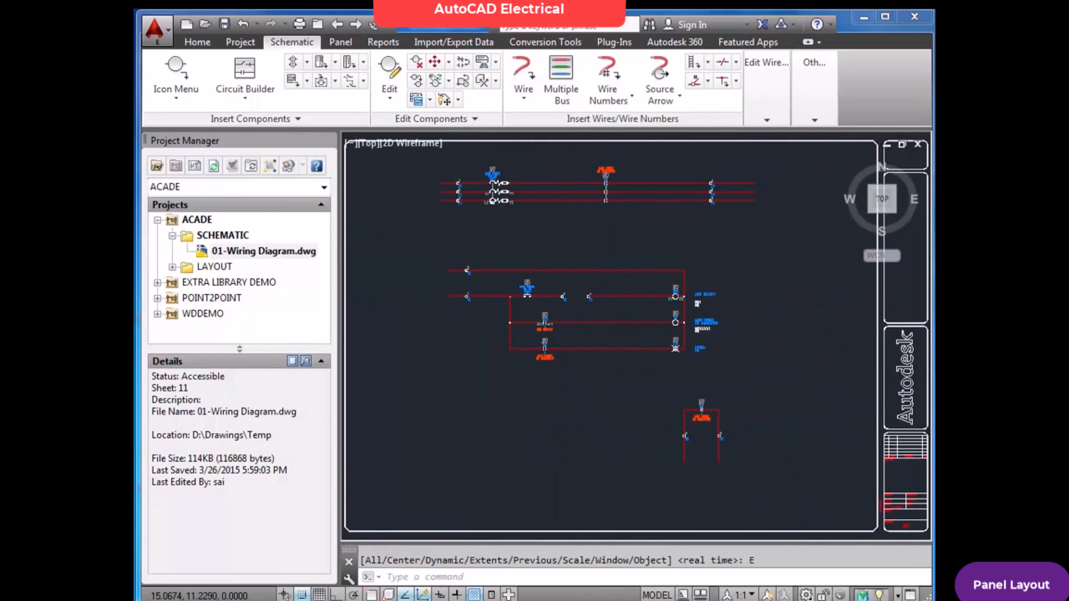
key(ctrl+s)
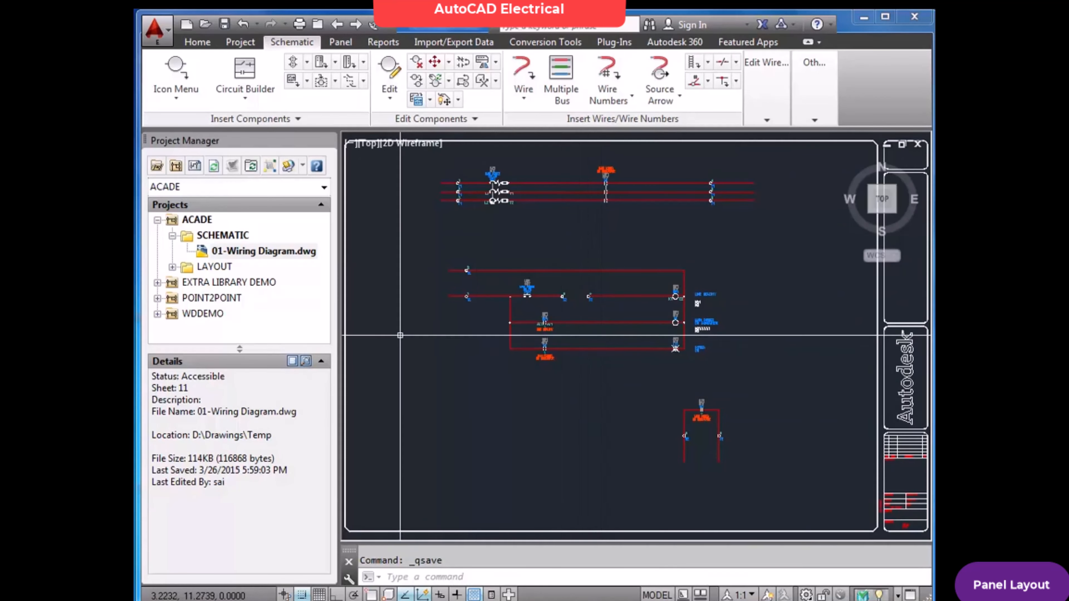
double_click(178, 268)
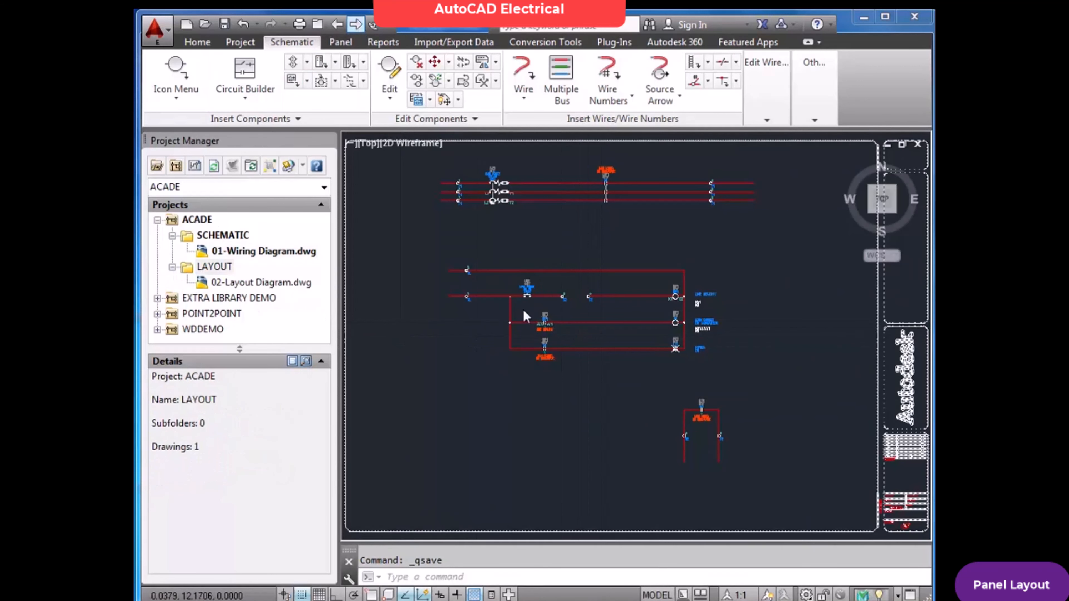
double_click(217, 283)
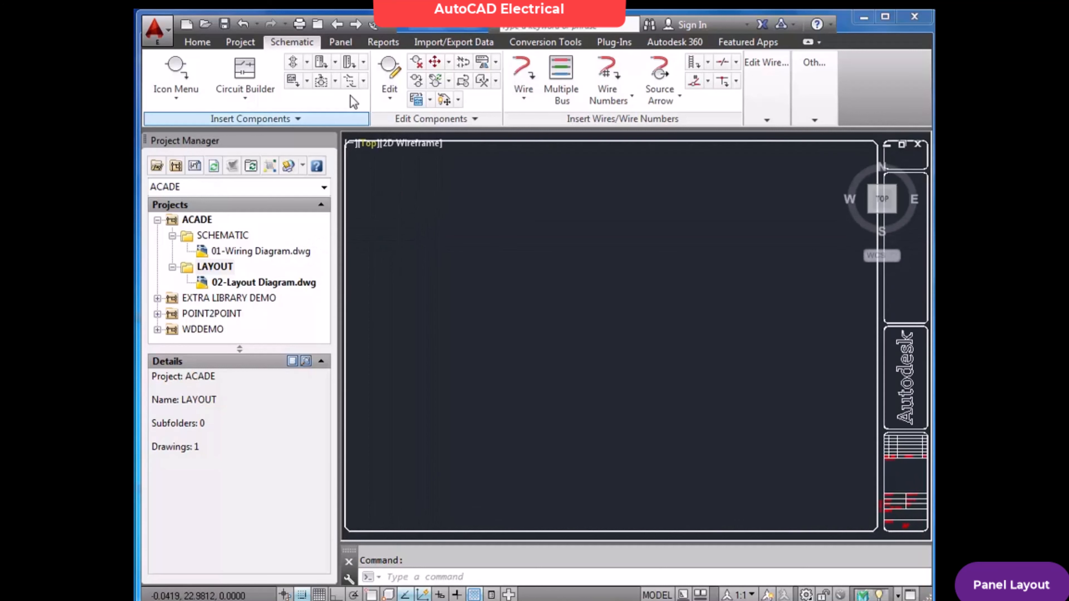
Start inserting panel footprints from the schematic list, using the components of the active project.
click(341, 42)
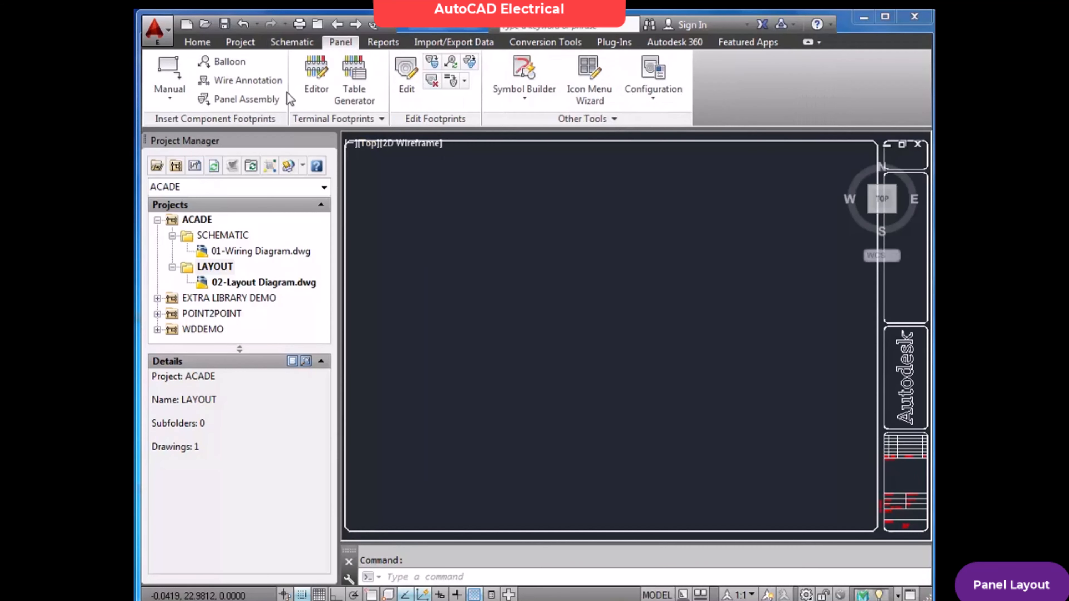
click(170, 99)
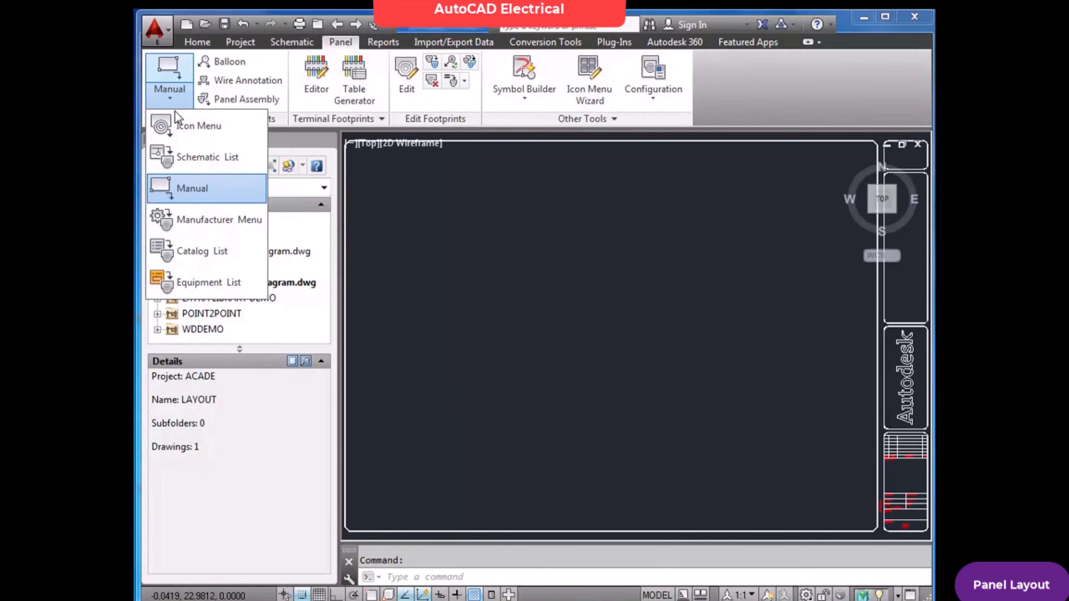
click(196, 157)
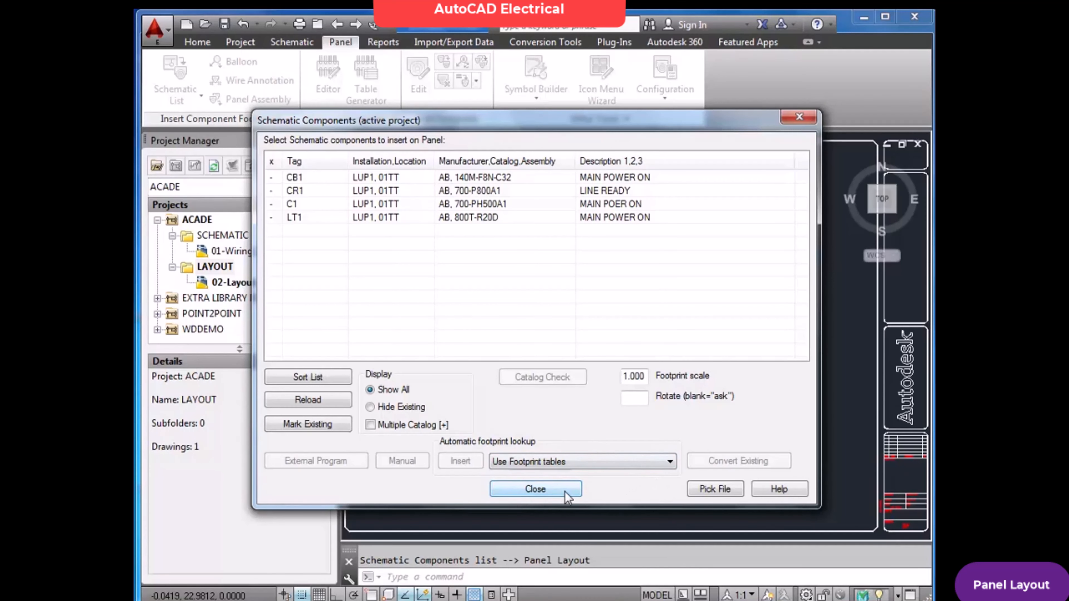
Leave the schematic component list and check the component data of push button PB1 in 01-Wiring Diagram.dwg.
click(535, 488)
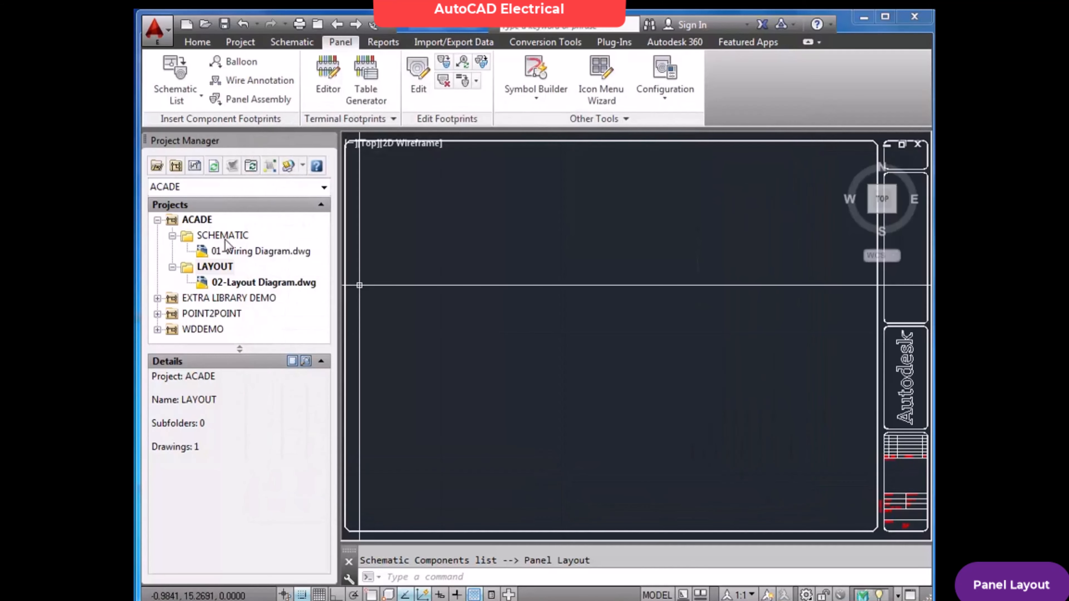
double_click(236, 251)
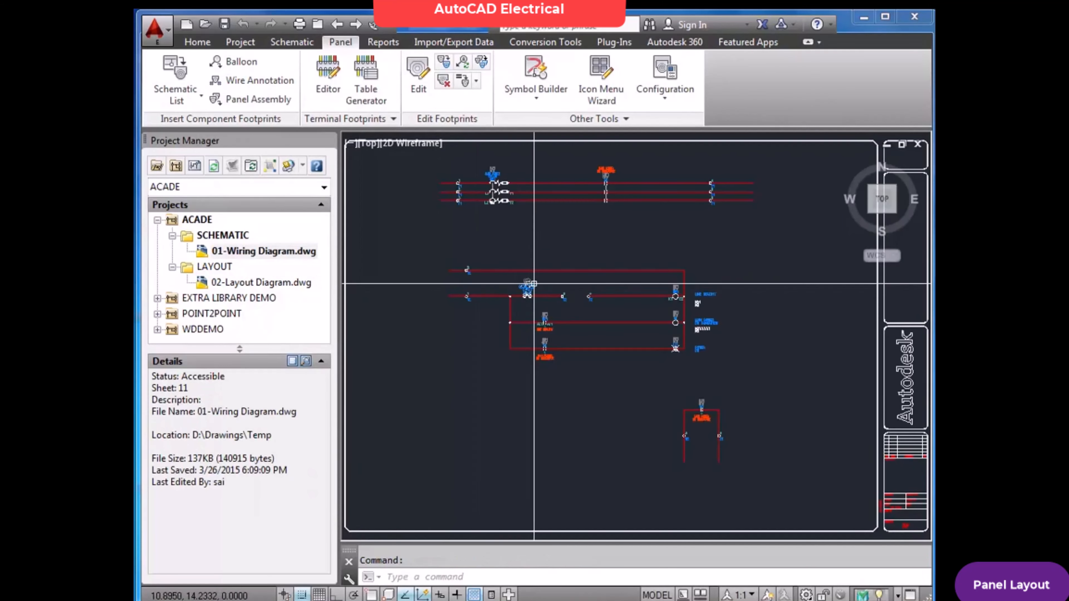
click(287, 44)
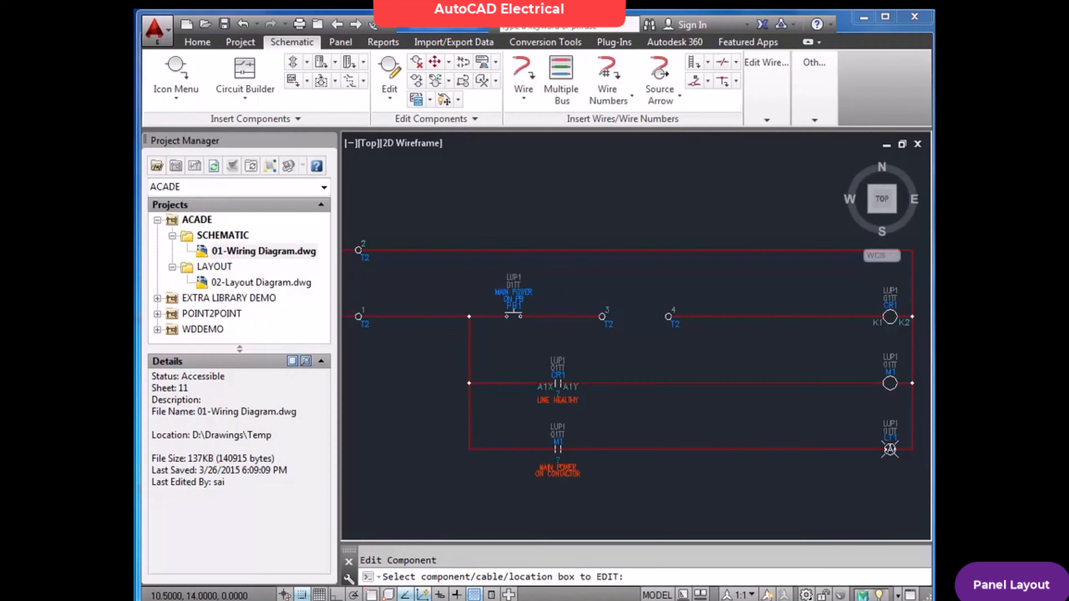
click(513, 305)
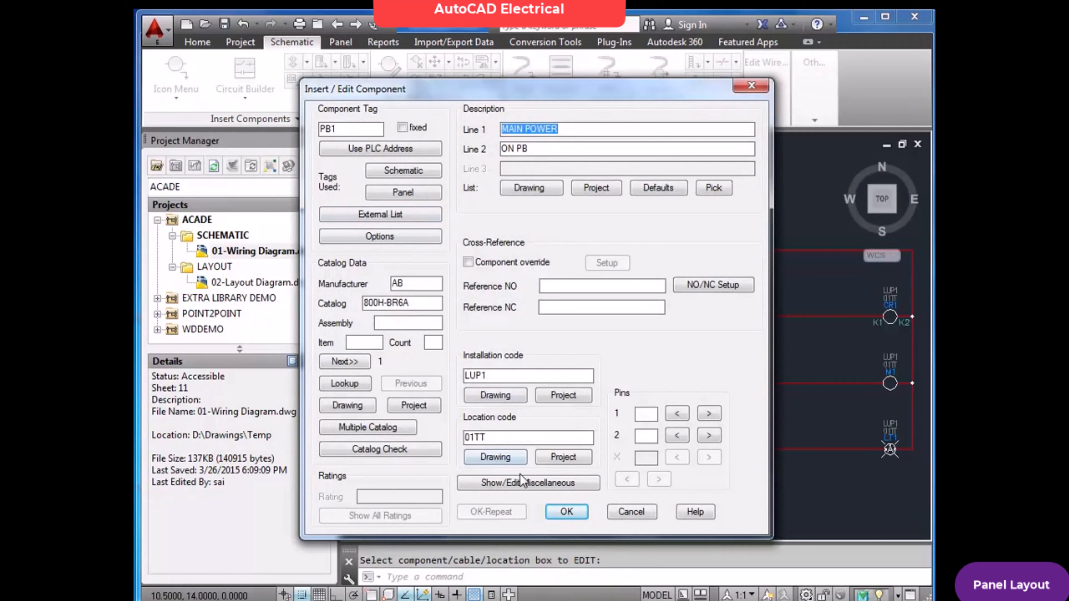
click(566, 512)
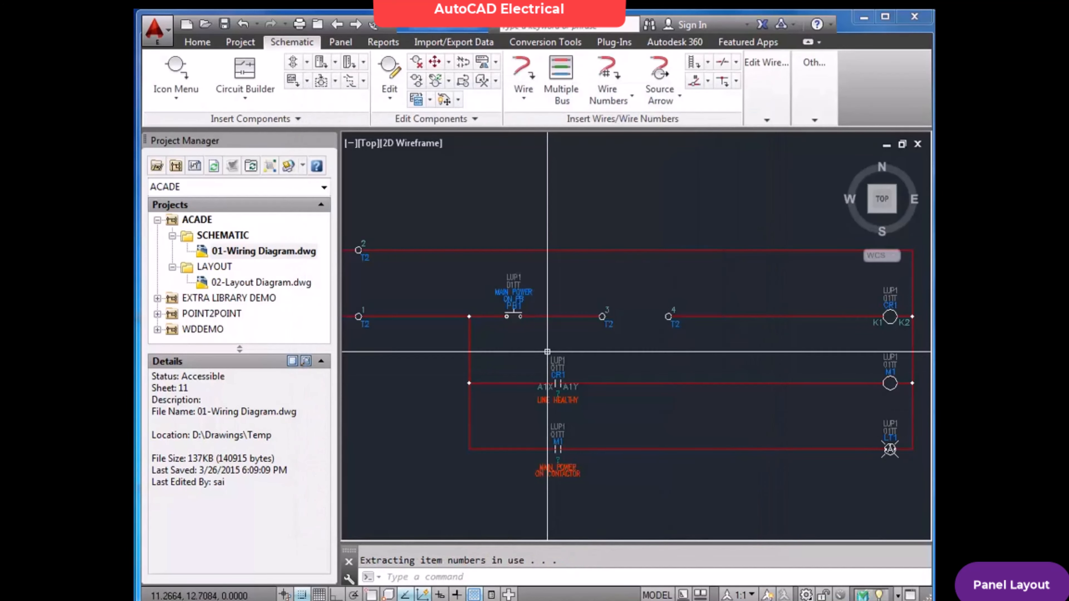
Save the wiring diagram and return to 02-Layout Diagram.dwg.
text(z)
key(Return)
text(e)
key(Return)
key(ctrl+s)
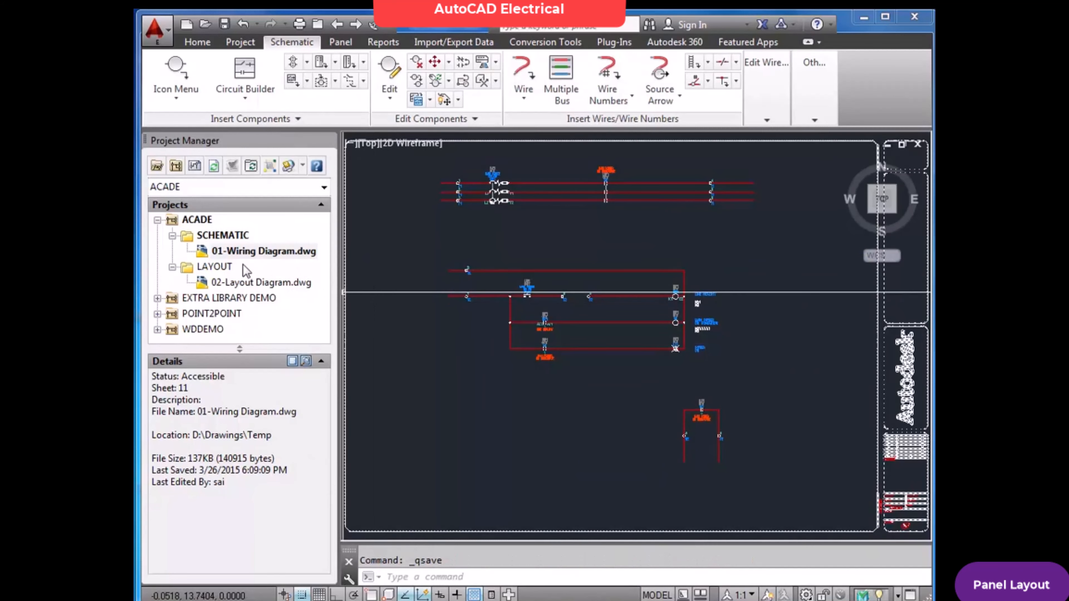
double_click(248, 283)
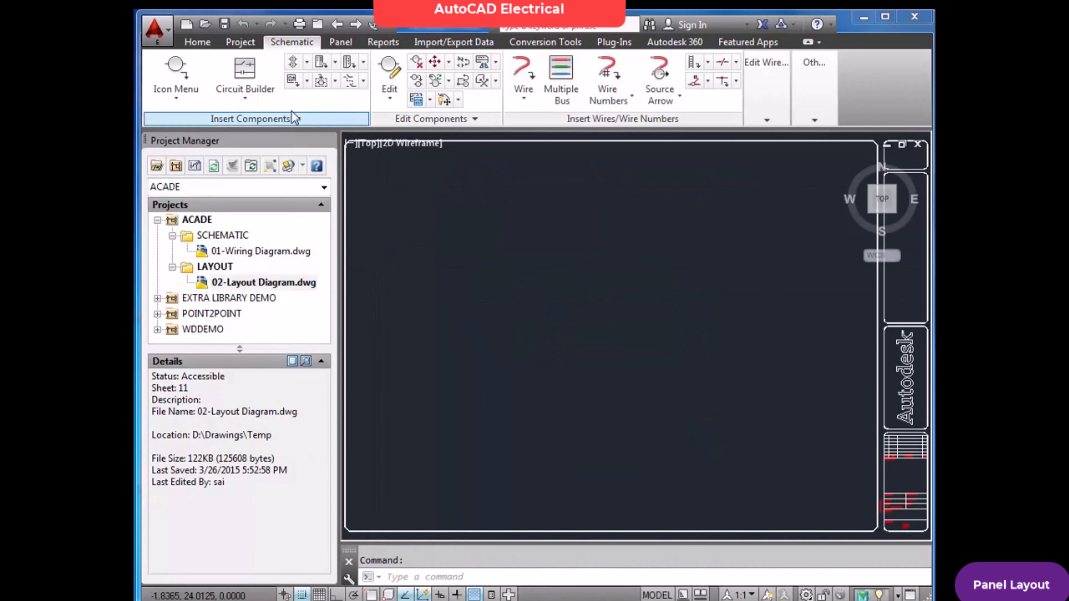
Start inserting the footprints of CB1, CR1, C1 and LT1 from the schematic list, using footprint tables and a prompt for each location.
click(179, 99)
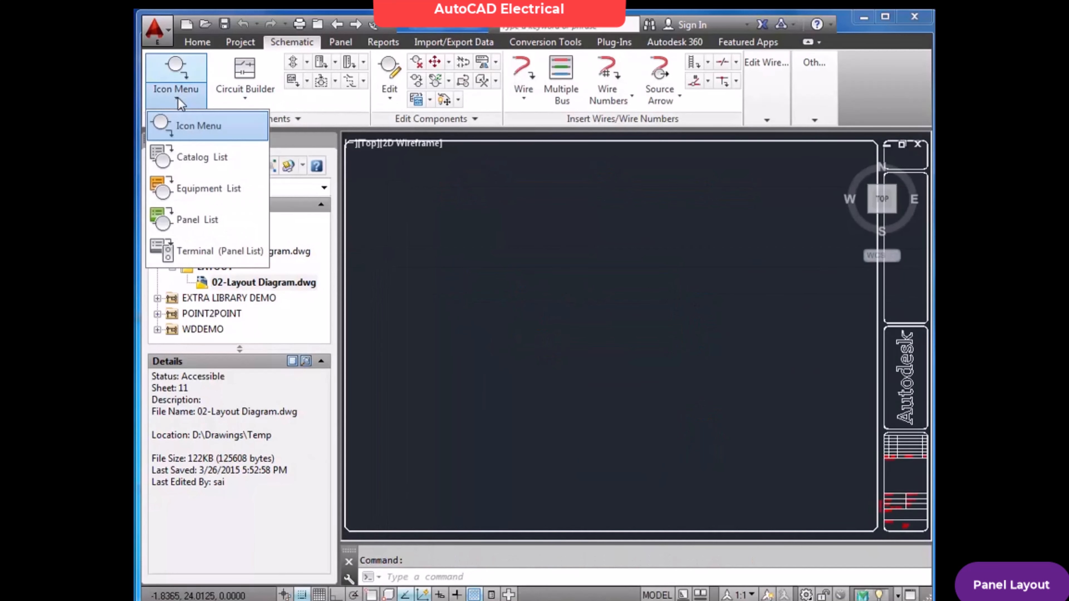
click(498, 237)
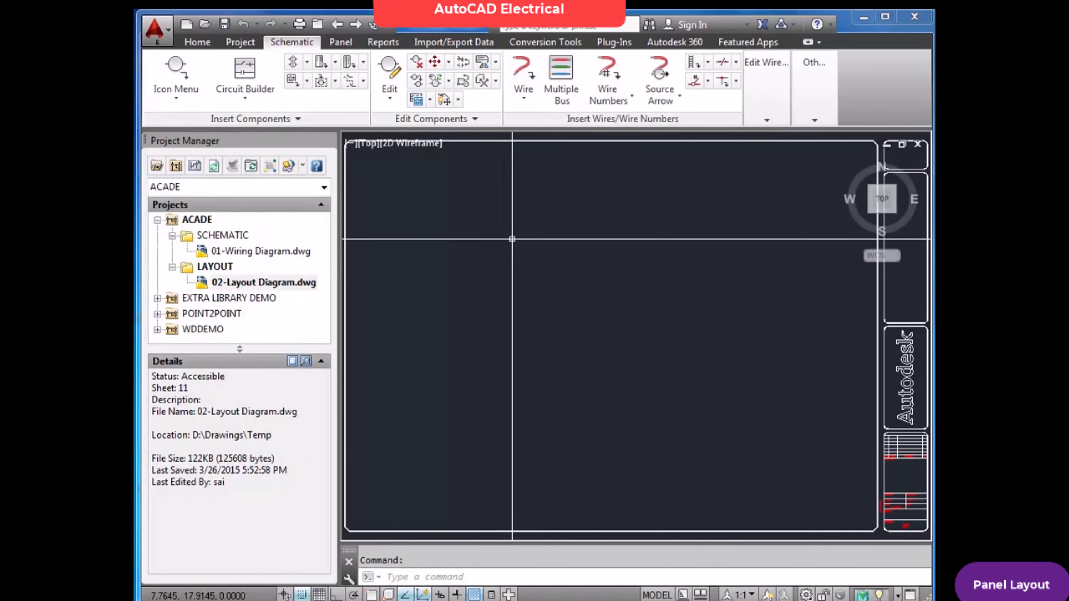
click(340, 42)
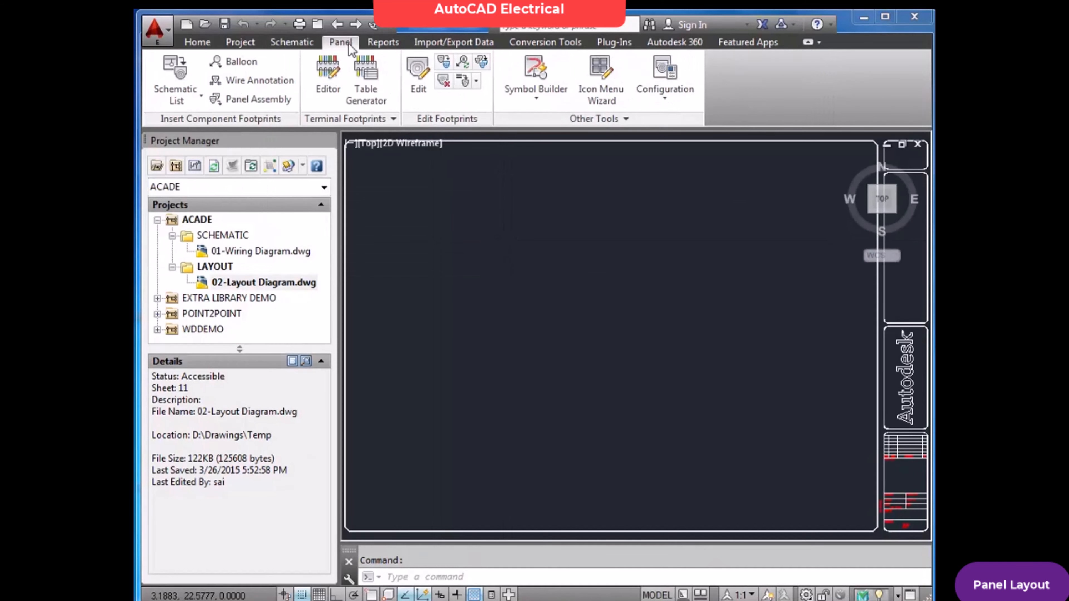
click(202, 97)
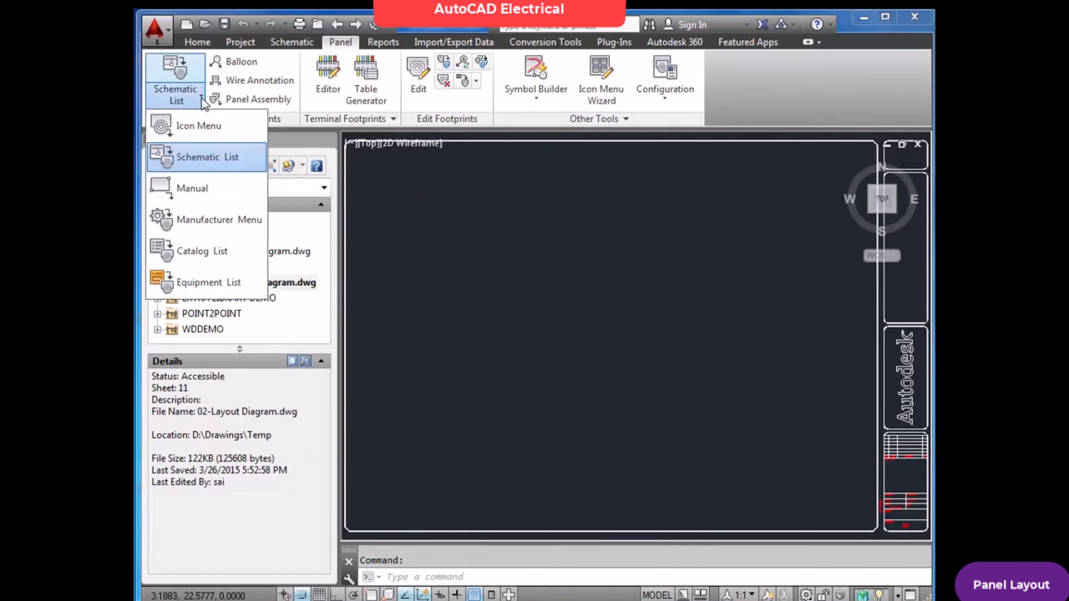
click(205, 165)
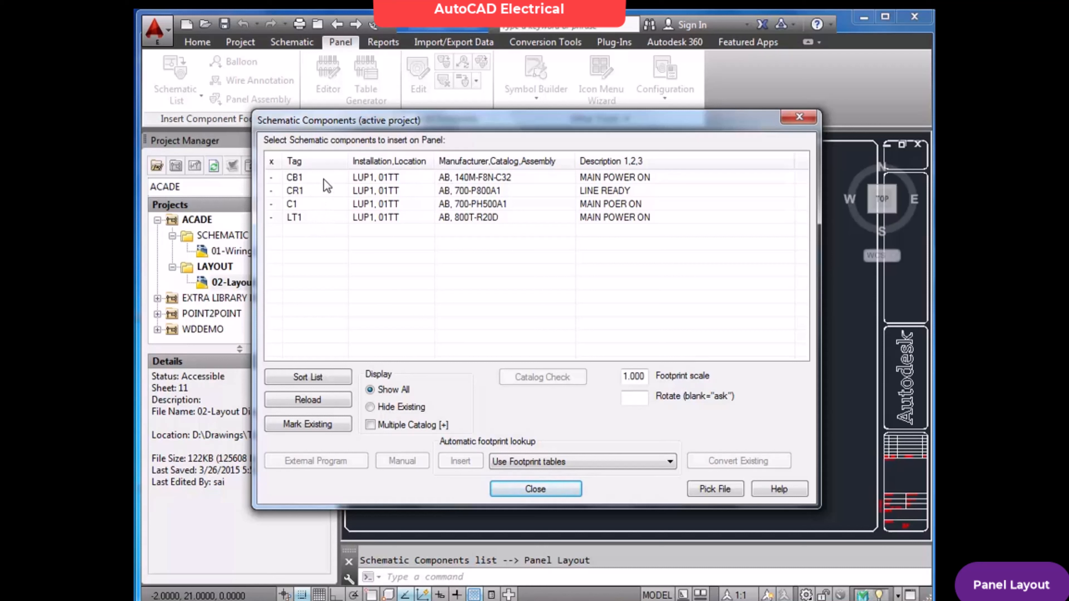
drag(324, 180, 314, 219)
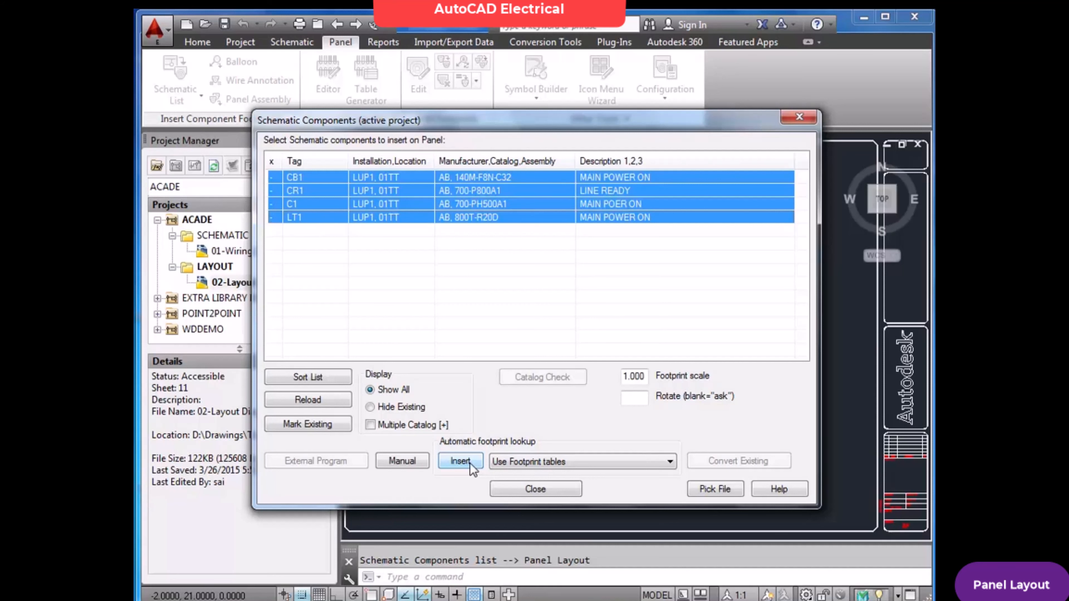
click(460, 461)
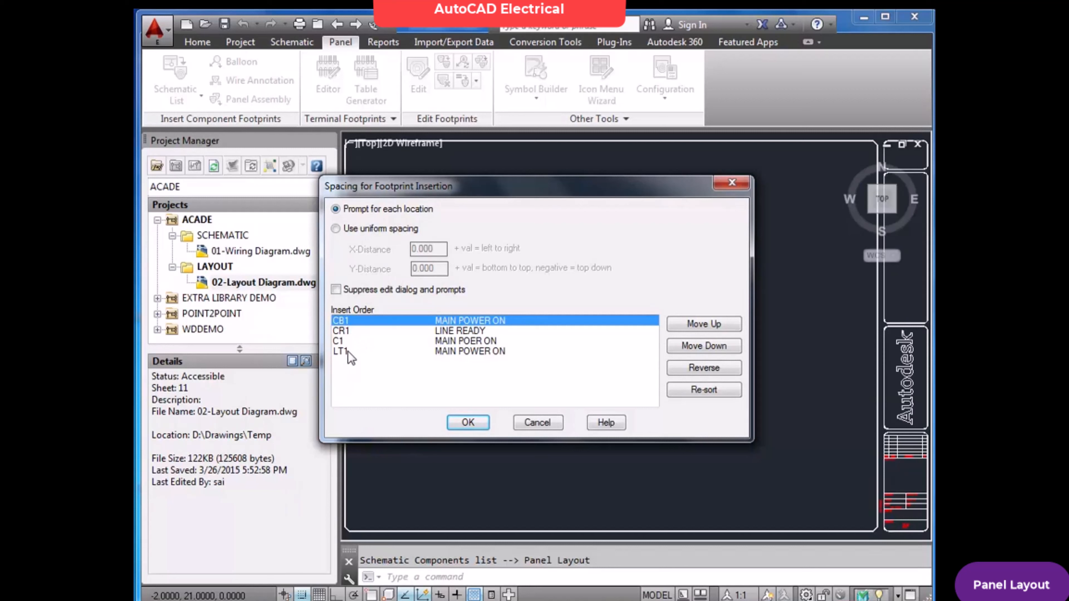
click(468, 423)
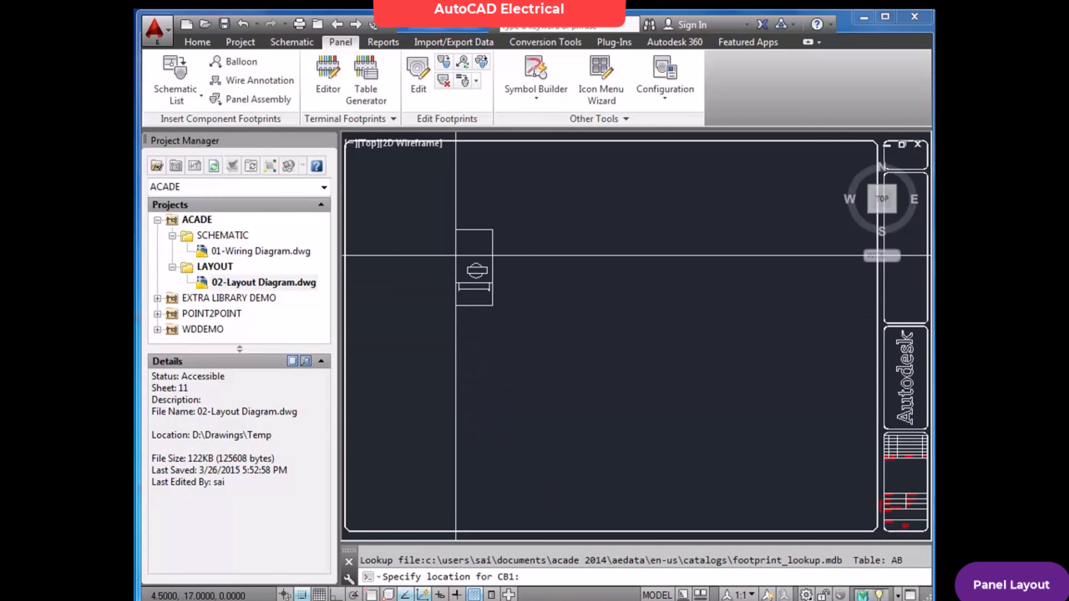
Place the CB1 footprint unrotated at about 4.5, 17 and accept its component data.
key(F8)
click(455, 255)
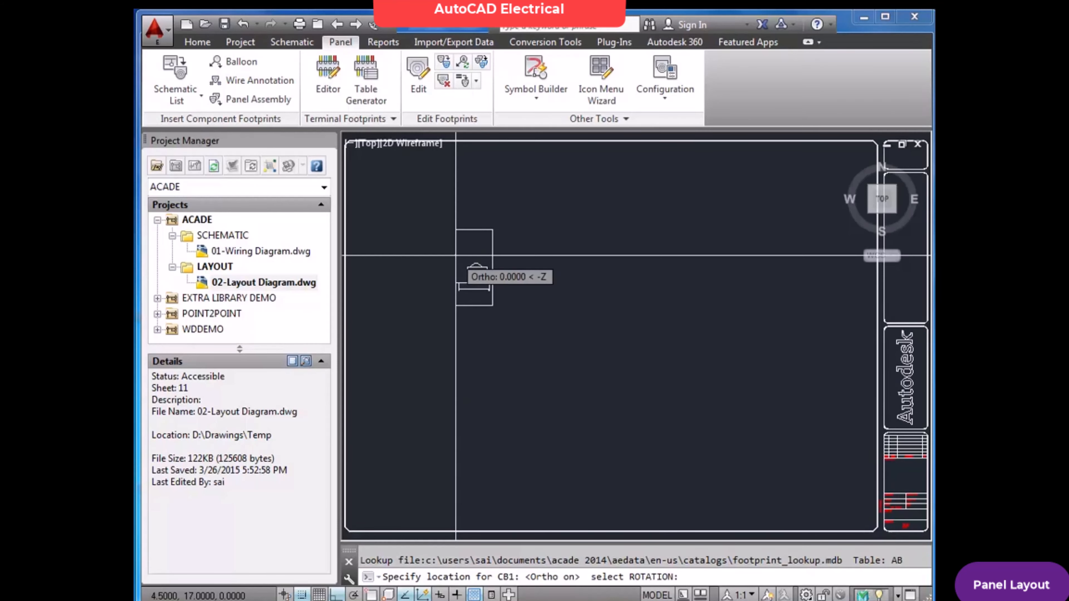
click(455, 281)
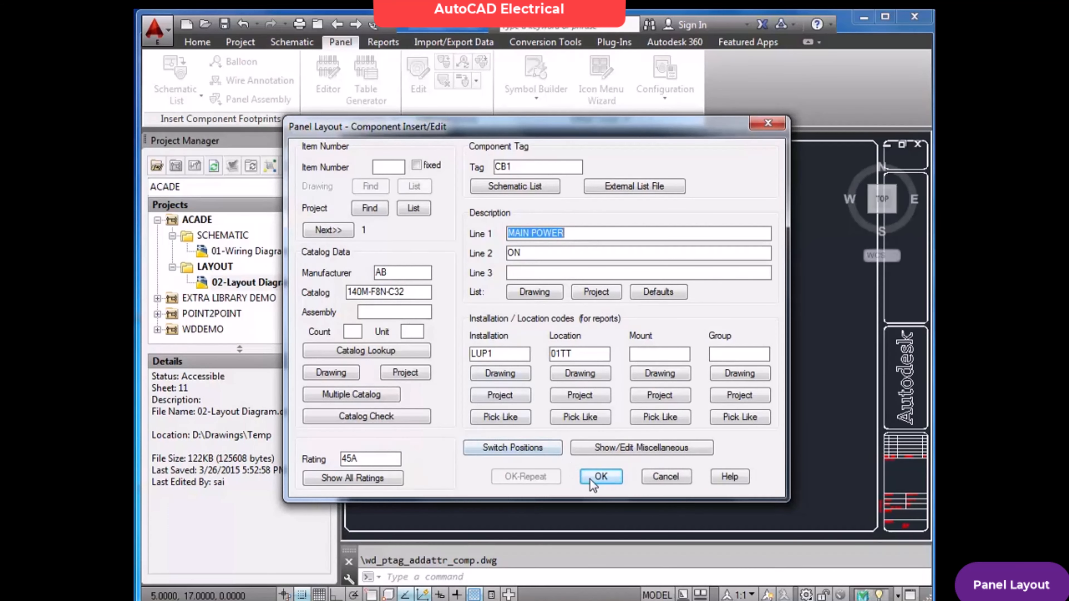
click(600, 477)
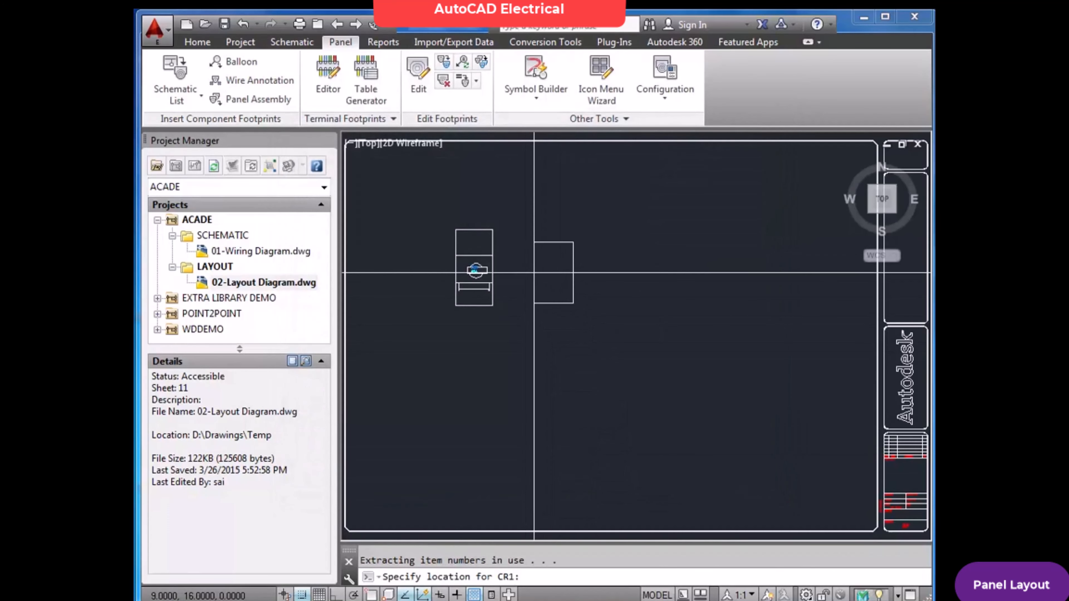
Place the CR1 footprint unrotated at about 9, 16, beside CB1, and accept its component data.
key(F8)
click(534, 273)
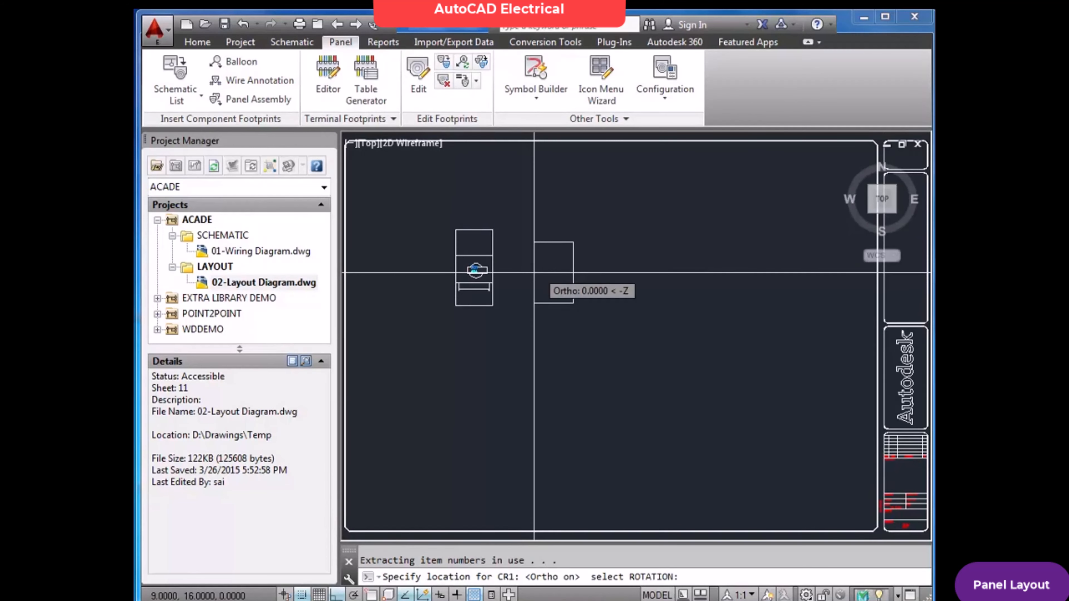
click(549, 272)
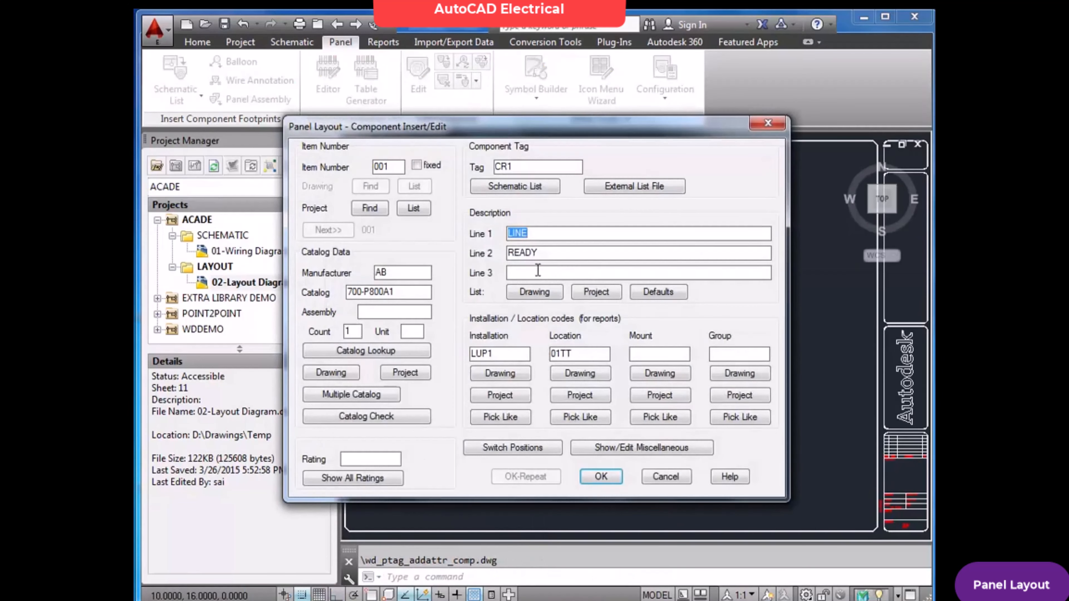
click(601, 476)
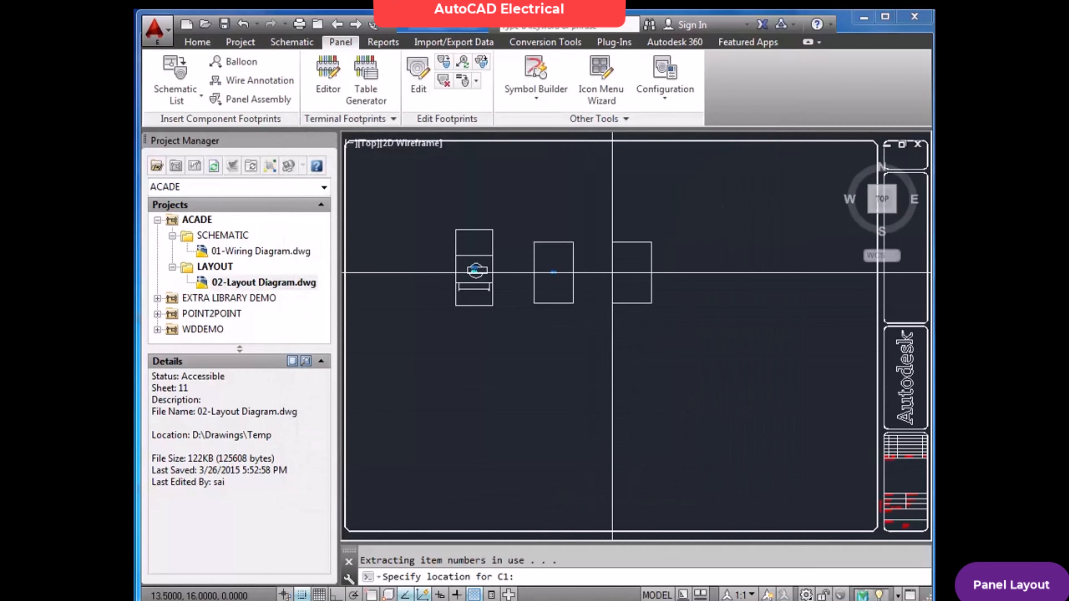
Place the C1 footprint unrotated at about 13.5, 16, beside CR1, and accept its component data.
key(F8)
click(612, 273)
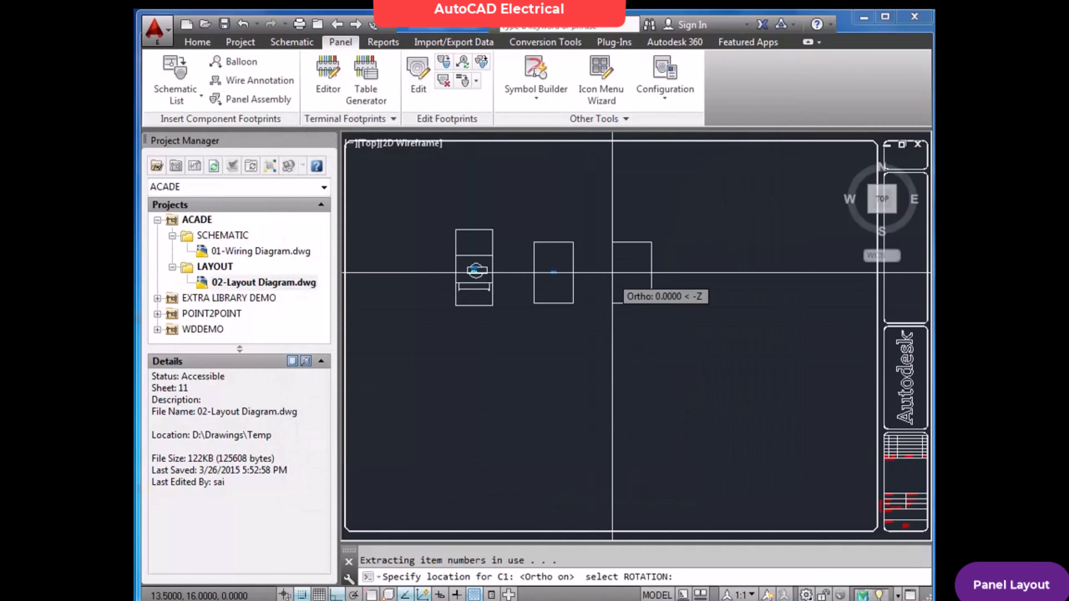
click(621, 273)
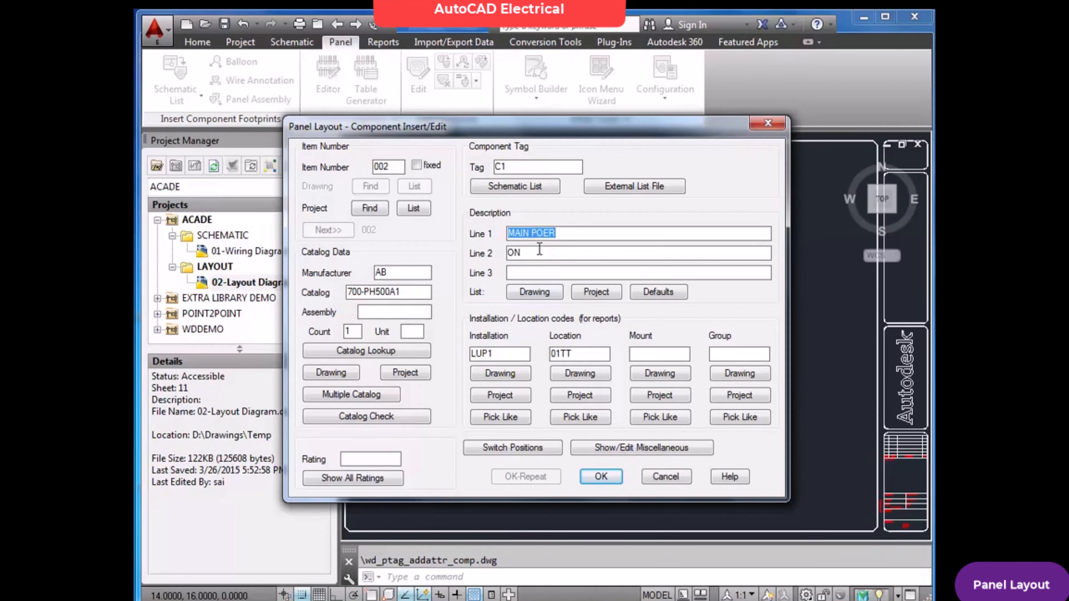
click(601, 476)
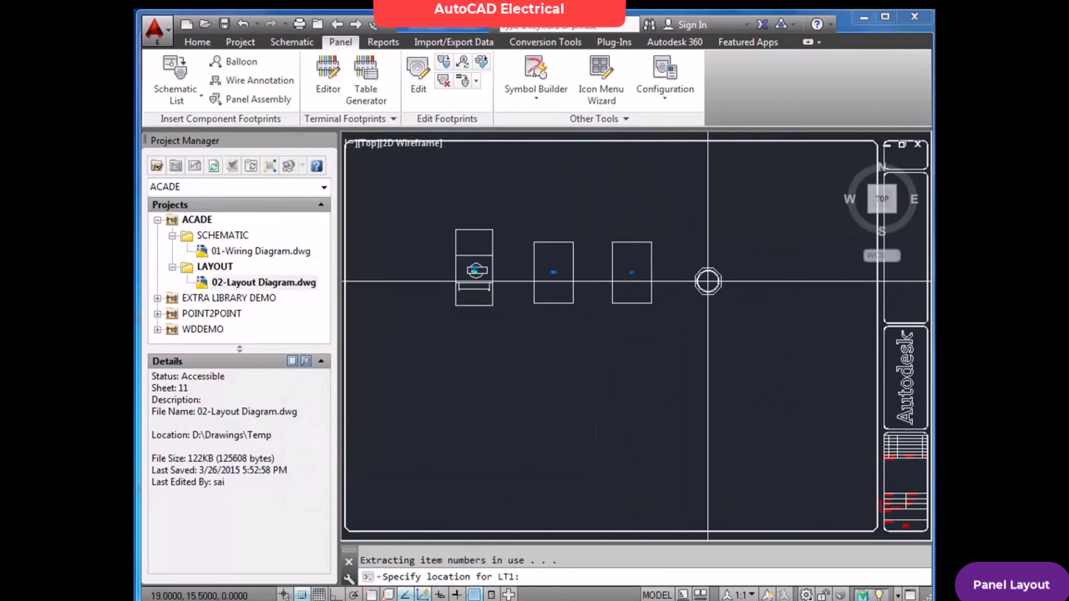
Place the LT1 pilot light footprint at about 19, 16, accept its component data and finish the schematic list insertion.
key(F8)
click(708, 271)
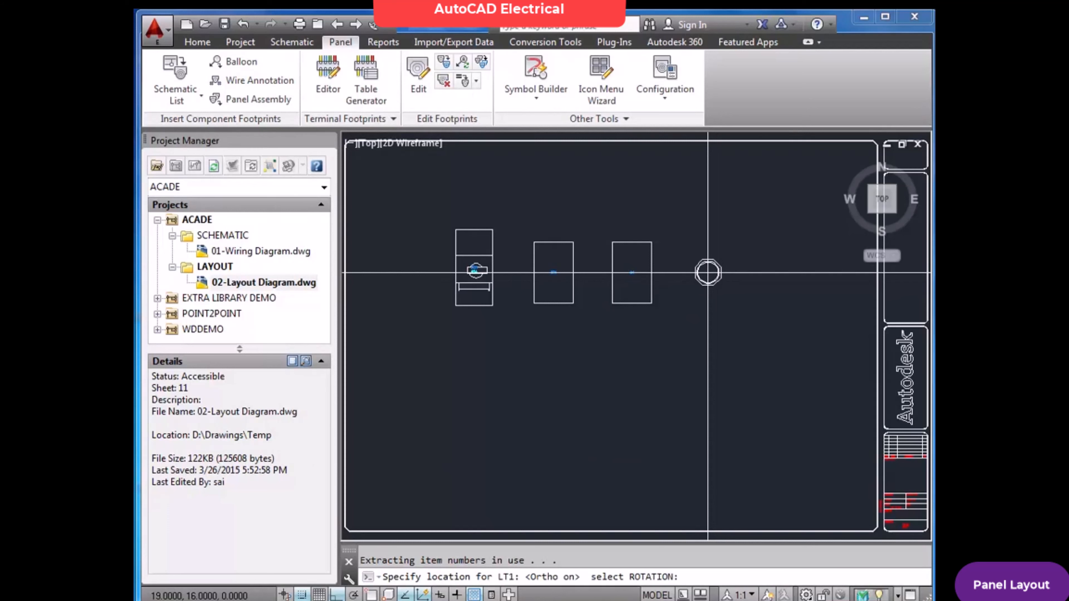
click(708, 271)
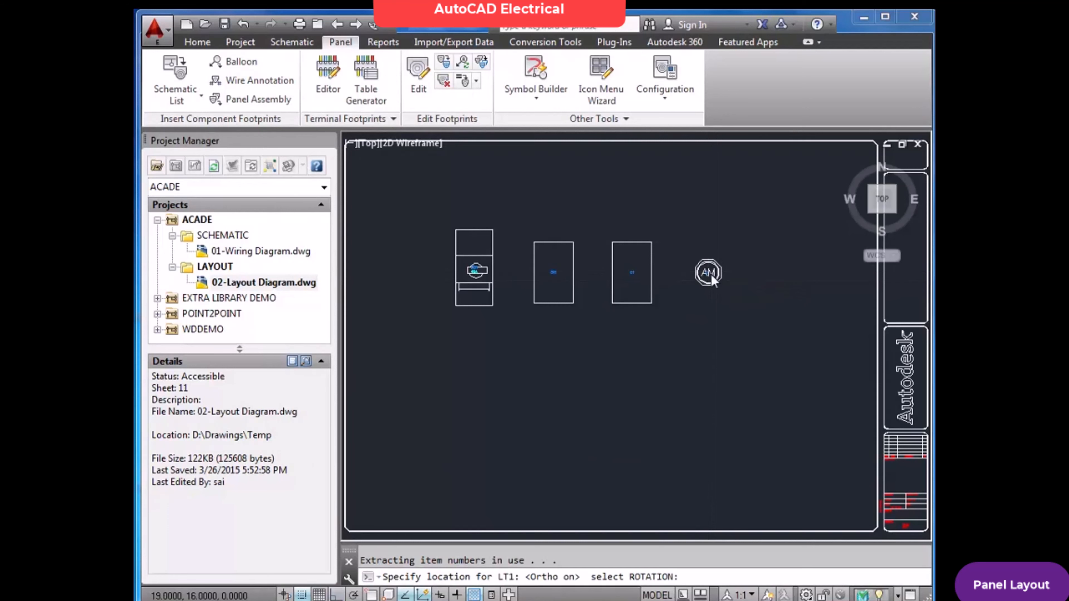
click(601, 476)
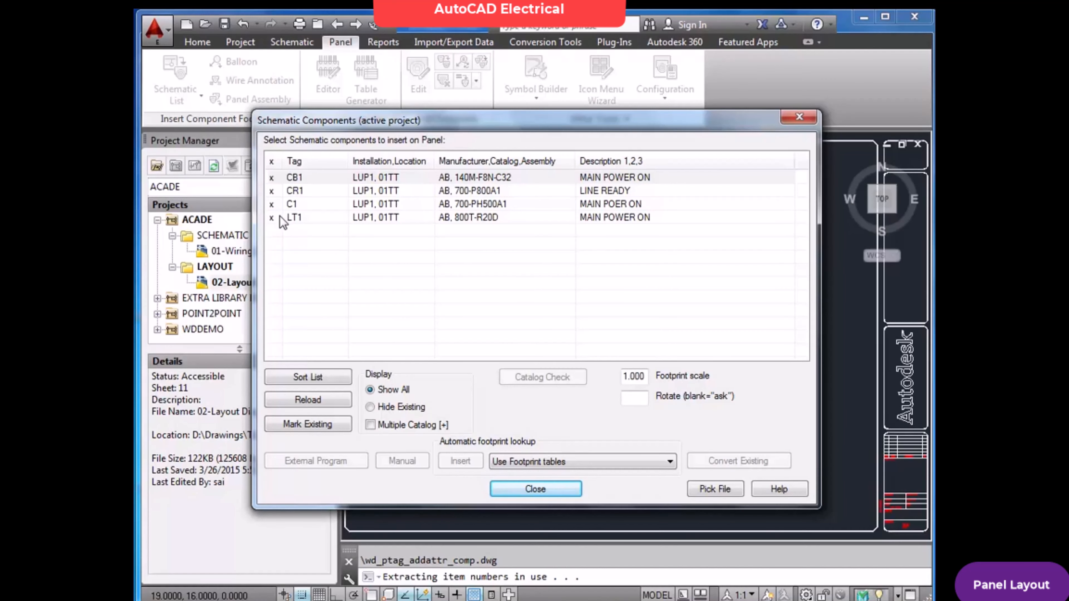
click(539, 485)
Examine the placed footprints up close, starting with the CB1 circuit breaker.
scroll(489, 279, up, 2)
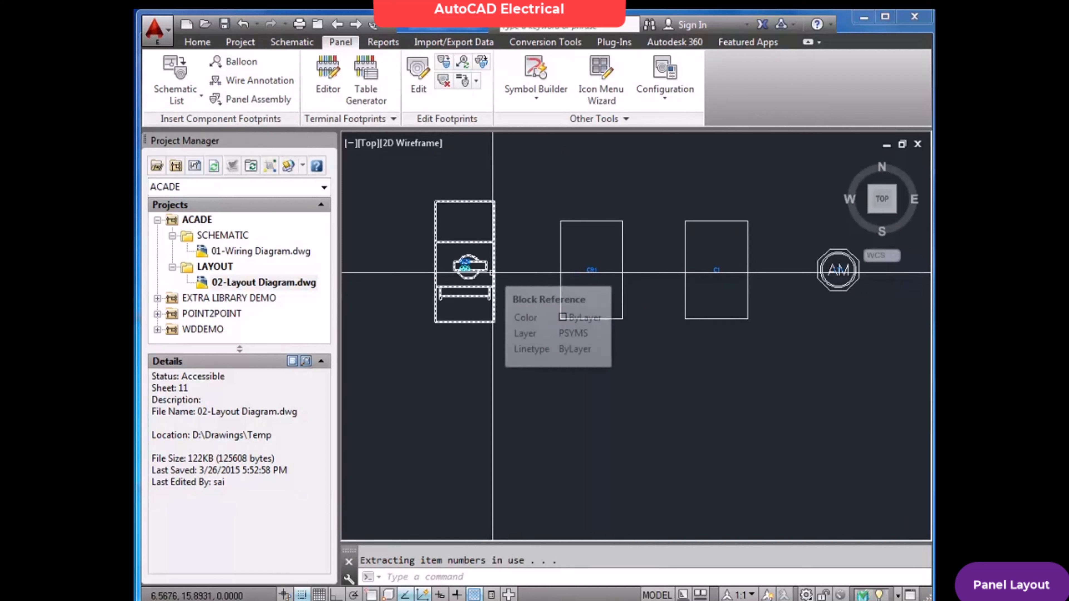
click(488, 270)
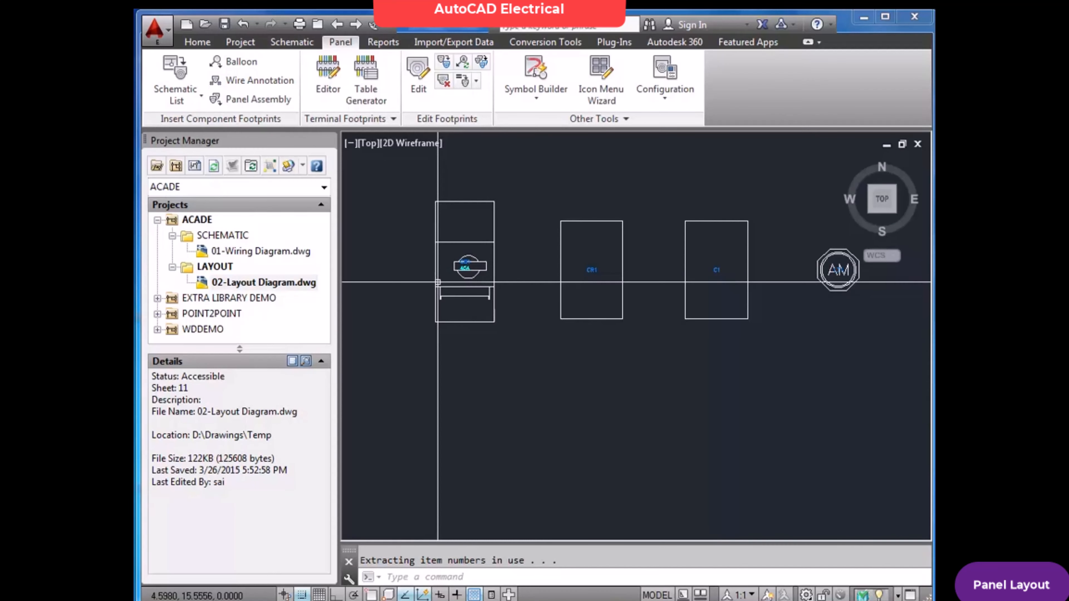
scroll(442, 282, down, 2)
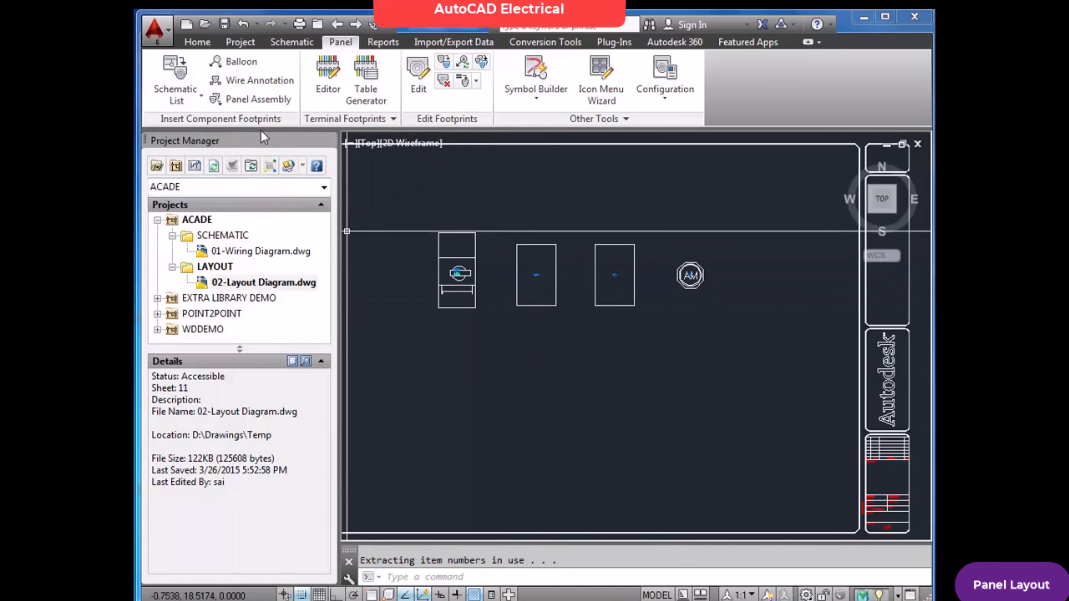
click(202, 100)
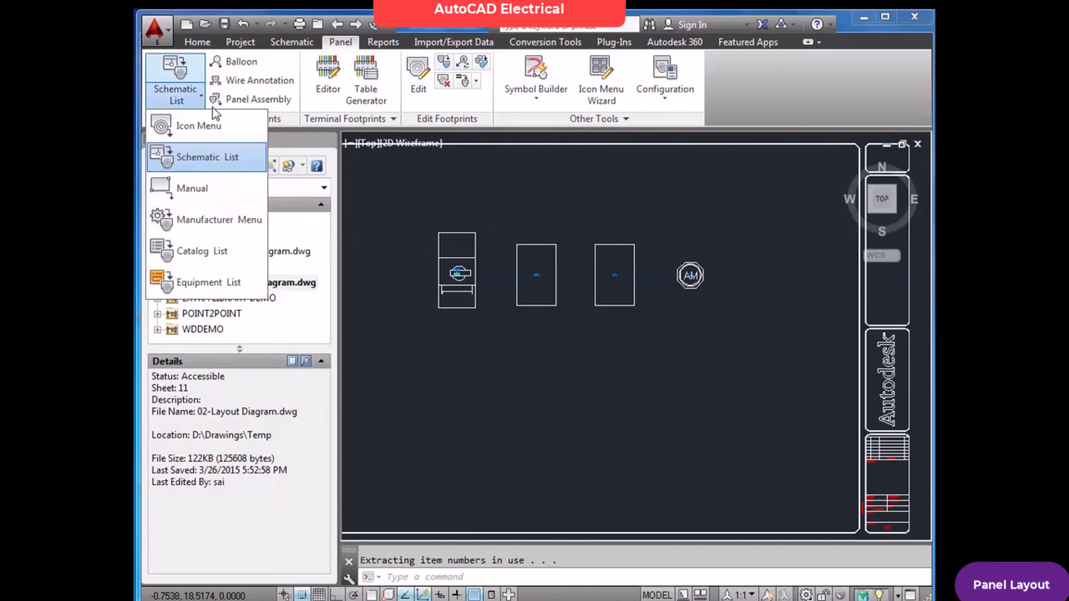
click(216, 122)
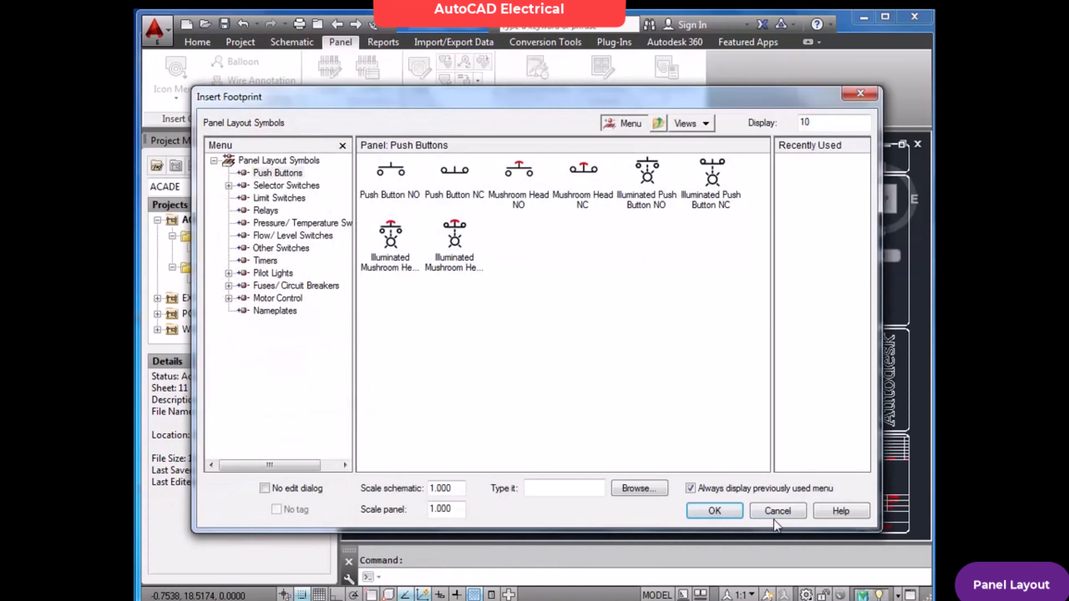
click(778, 511)
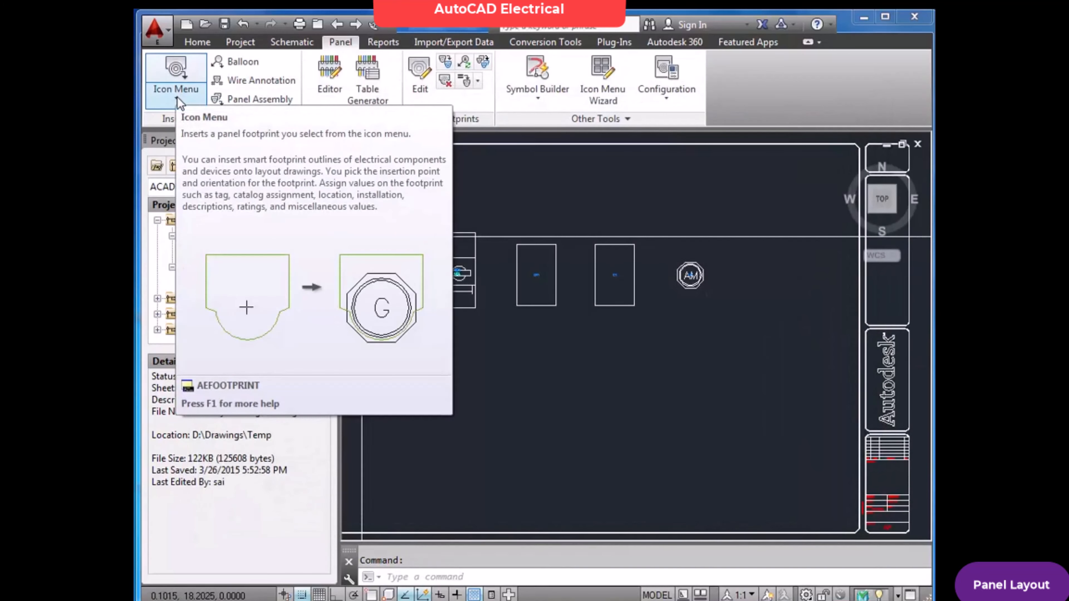
Review the schematic component list for panel insertion, selecting CB1, CR1, C1 and LT1, and close it without inserting anything.
click(177, 100)
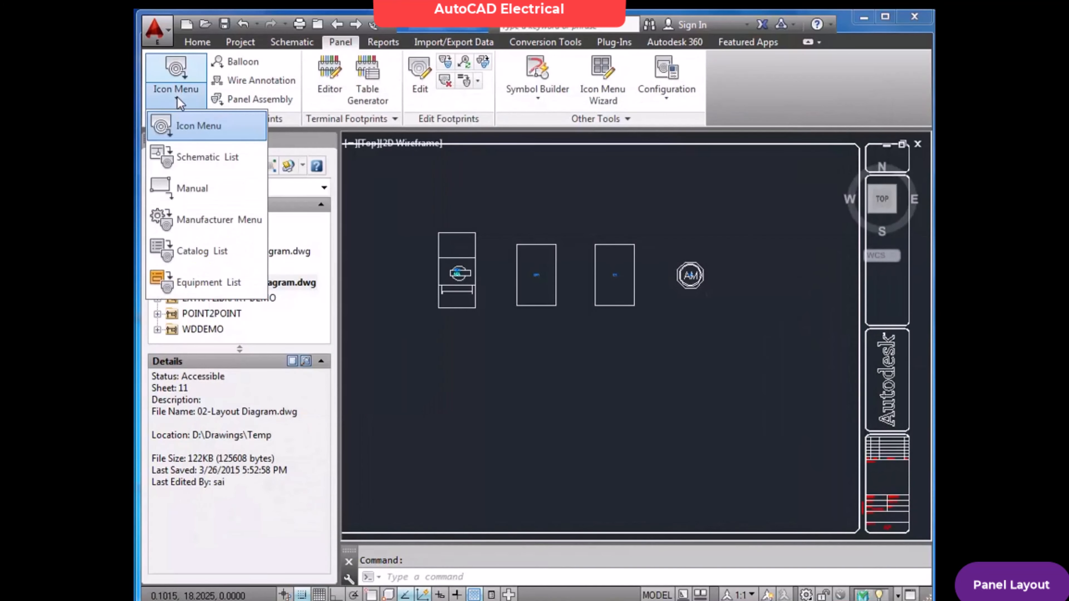
click(205, 158)
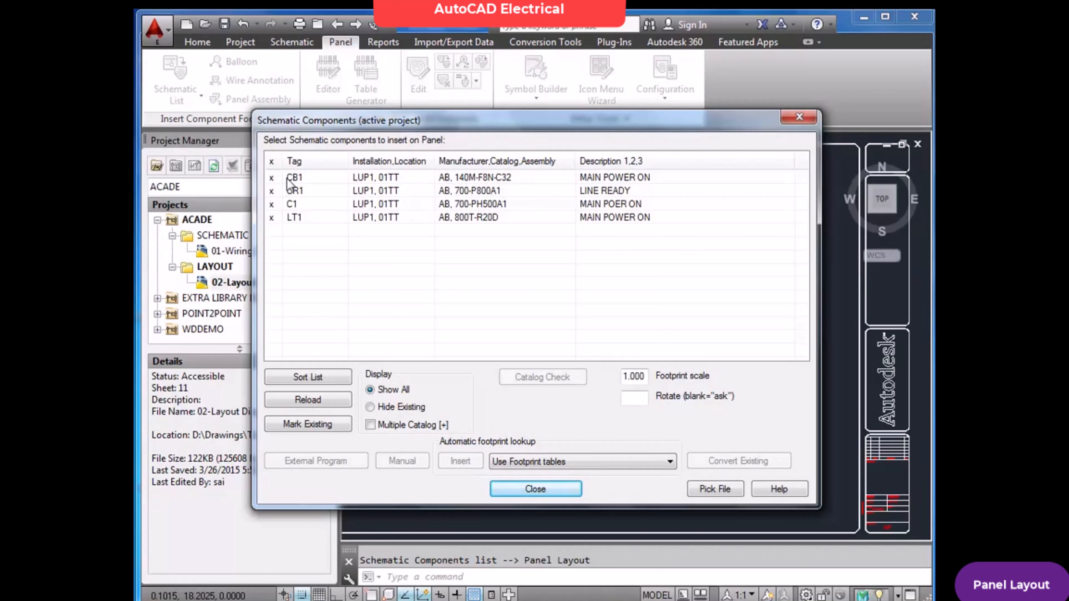
click(295, 178)
shift+click(294, 191)
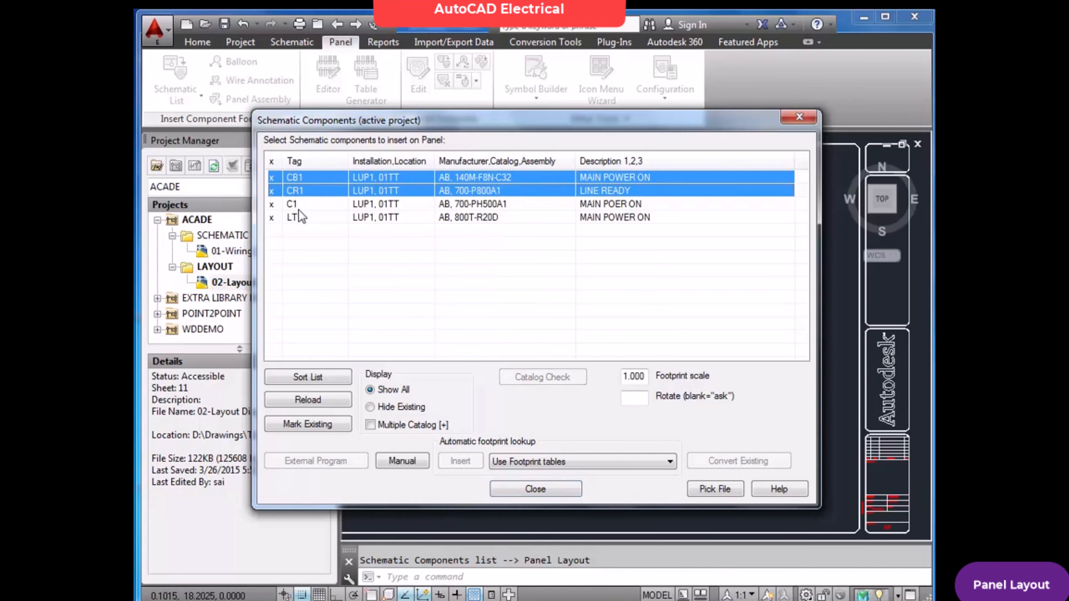
shift+click(299, 208)
shift+click(301, 218)
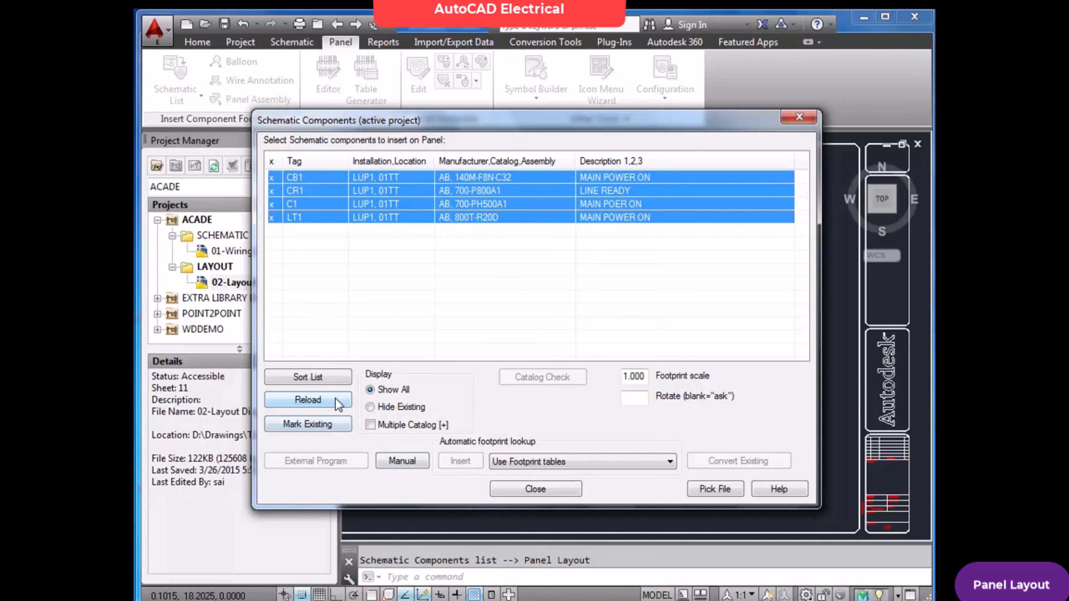
click(510, 489)
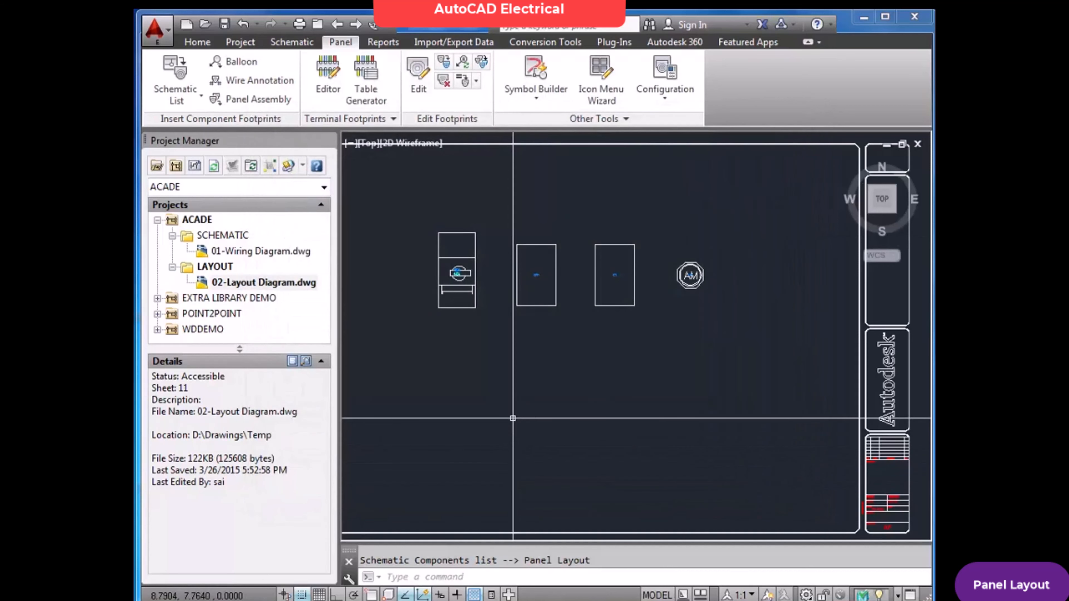
Examine the component tags on the CB1, CR1, C1 and LT1 footprints up close.
scroll(455, 272, up, 10)
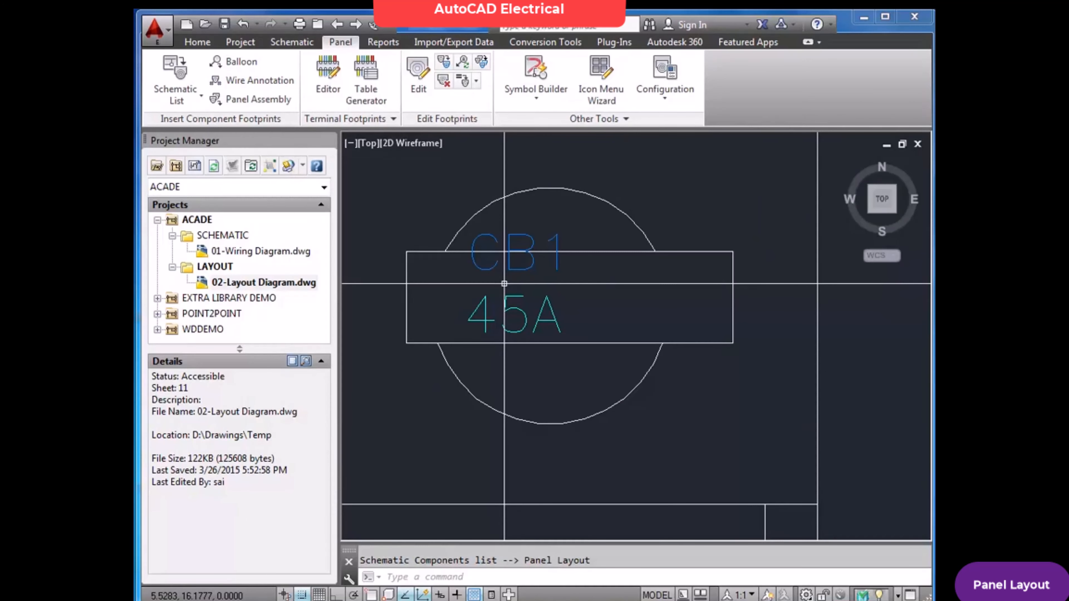
scroll(504, 283, down, 8)
scroll(624, 297, up, 8)
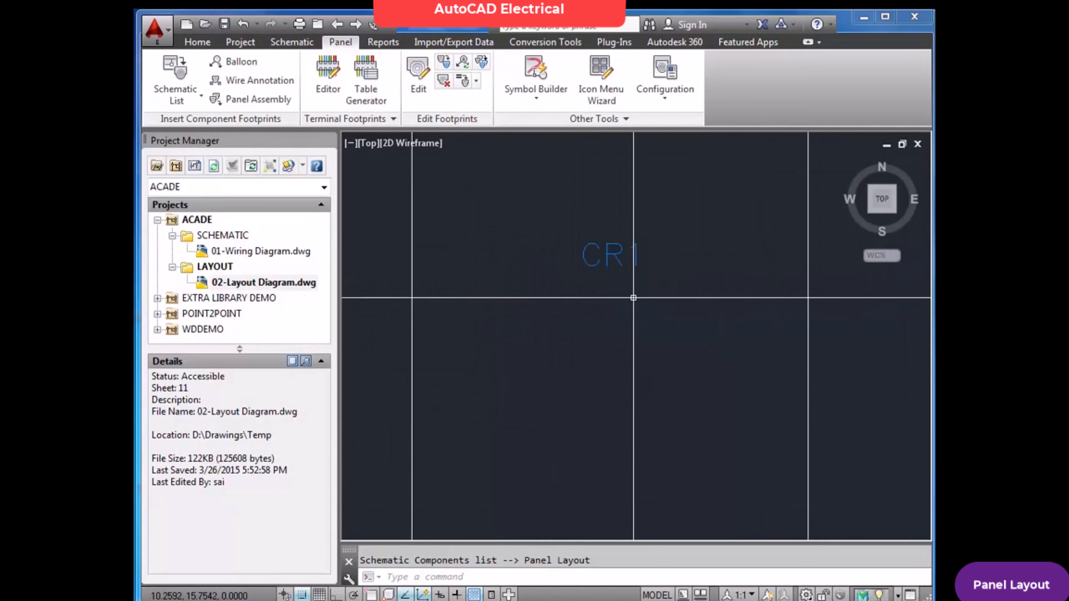
scroll(635, 295, down, 4)
scroll(639, 294, up, 4)
scroll(715, 297, down, 5)
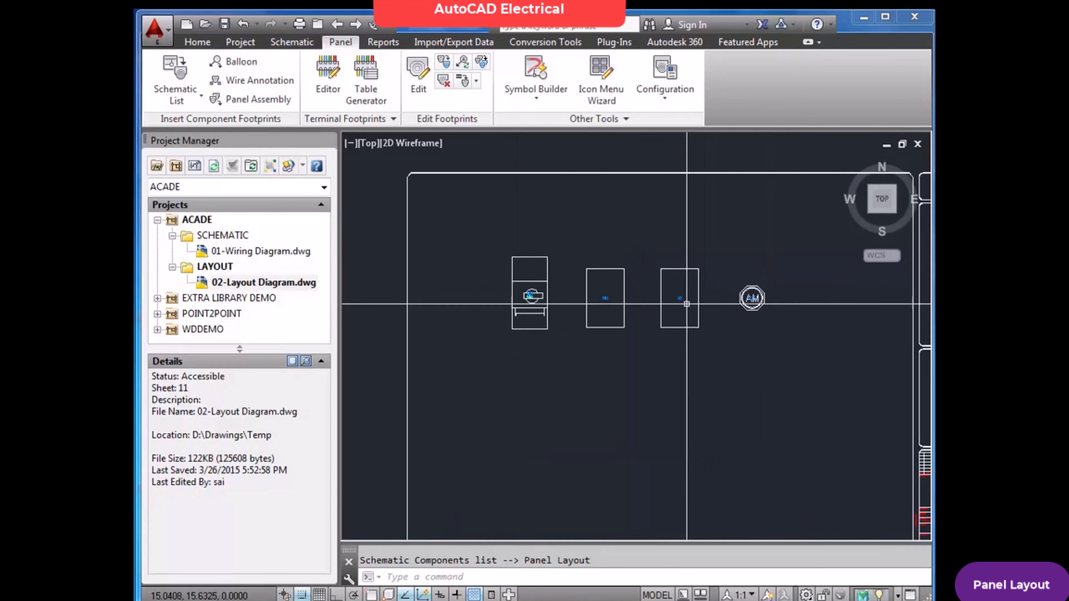
scroll(747, 299, up, 8)
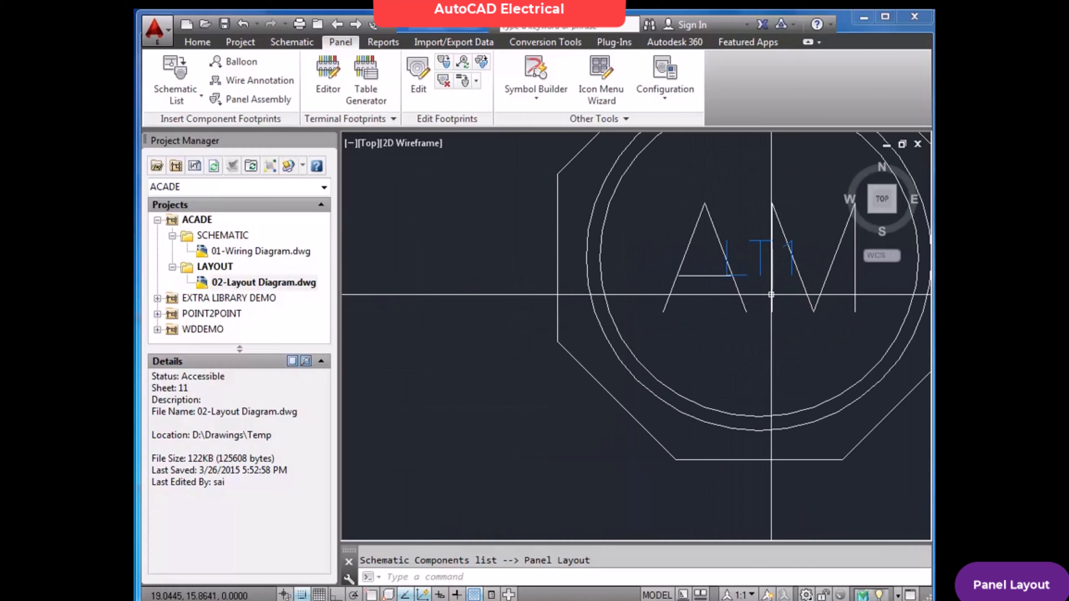
scroll(774, 295, down, 5)
key(Escape)
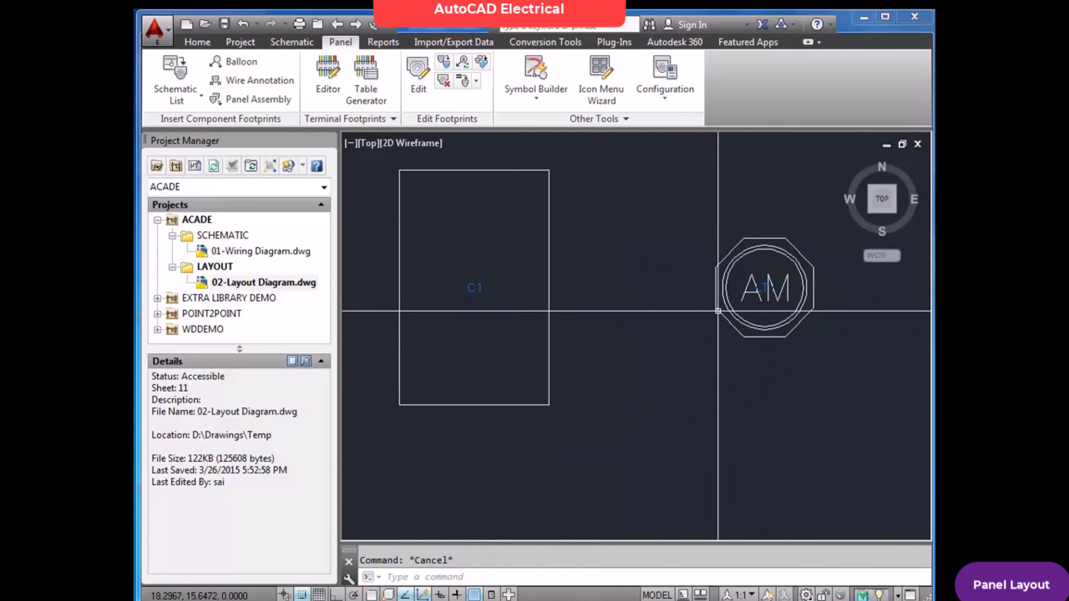
Zoom to the drawing extents and save the panel layout with its footprints.
text(z)
key(Return)
text(e)
key(Return)
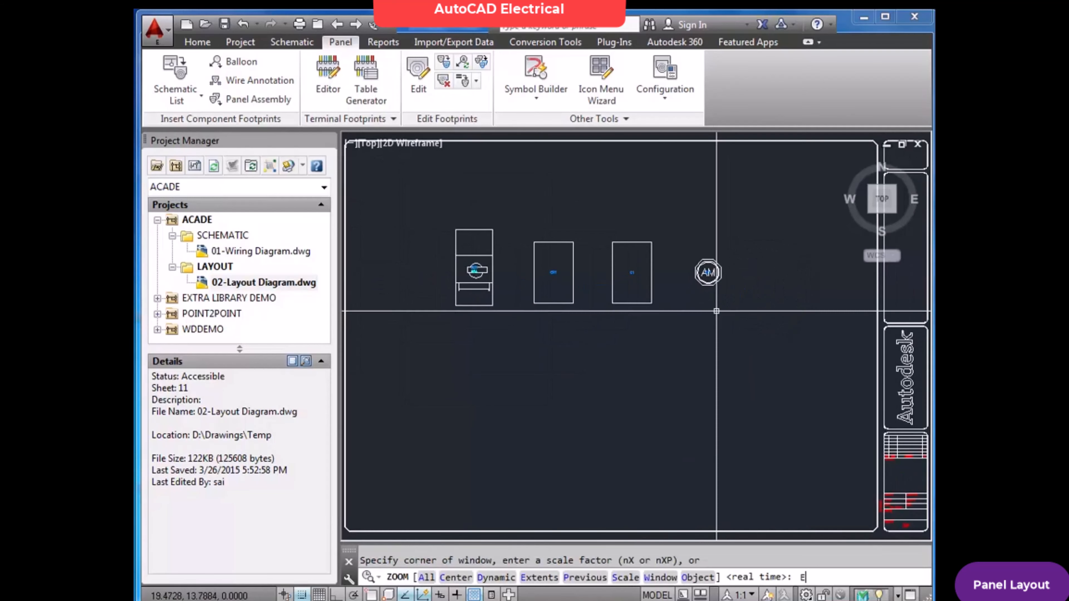
key(ctrl+s)
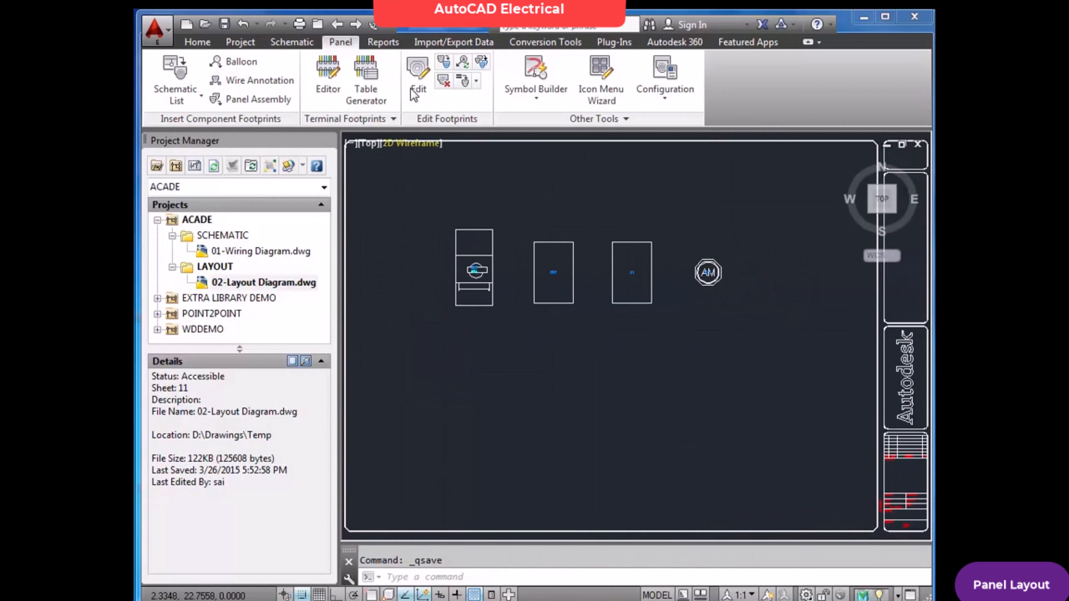
Generate a panel Bill of Material report for the active drawing, covering all installation and location codes in normal tallied format.
click(387, 47)
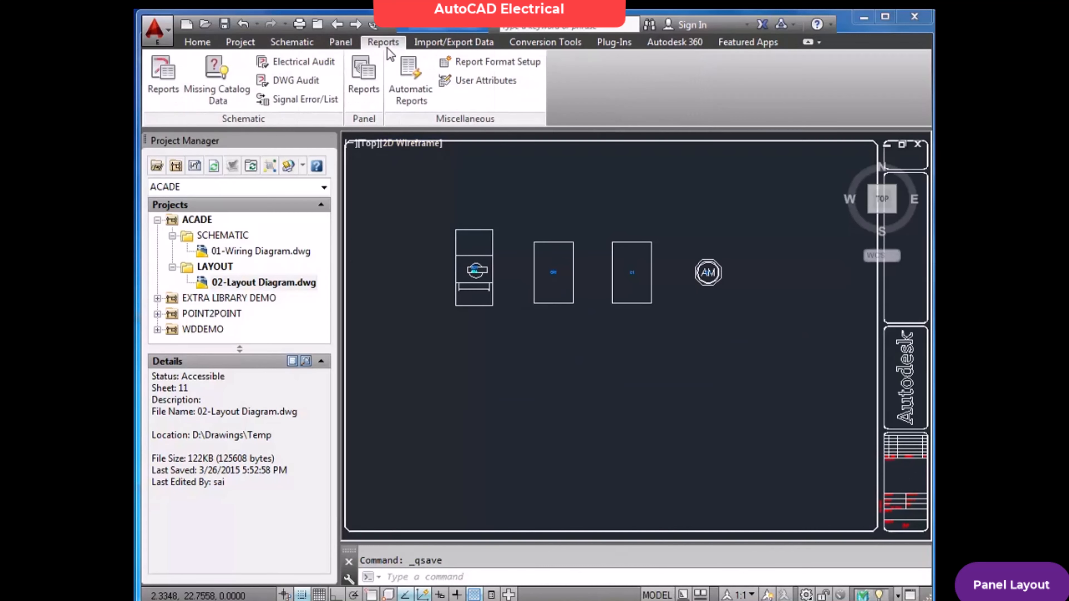
click(375, 87)
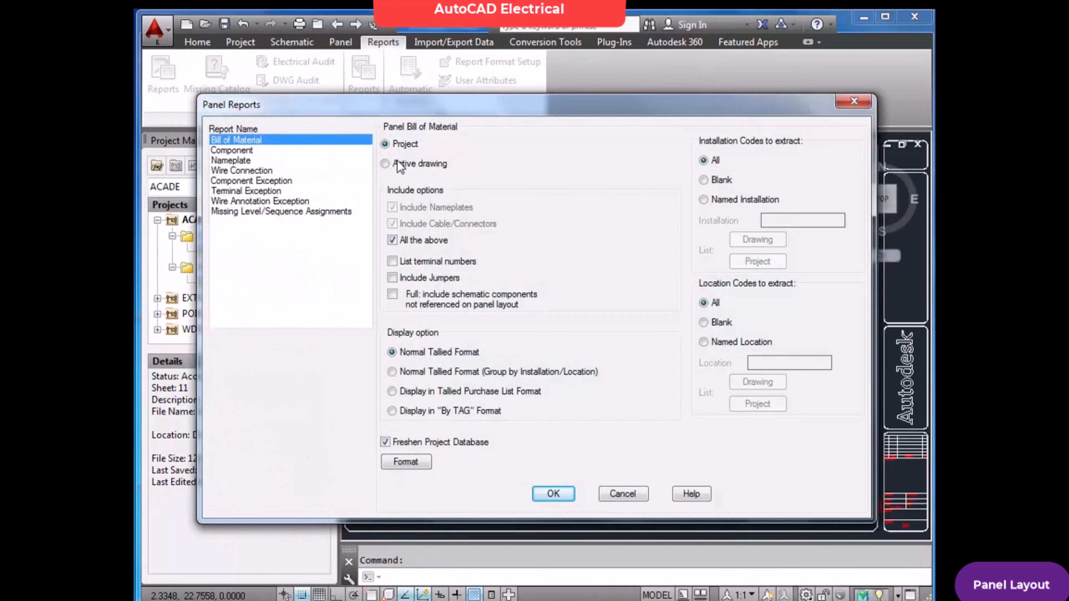
click(553, 494)
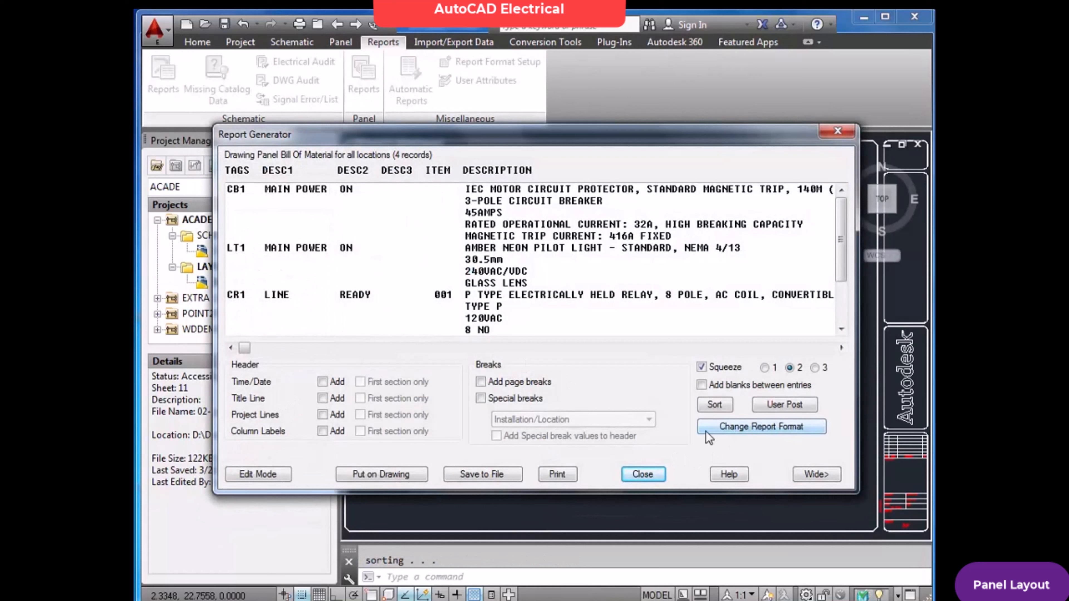
Add the time/date, title line, project lines and column labels to the report header.
click(331, 383)
click(327, 397)
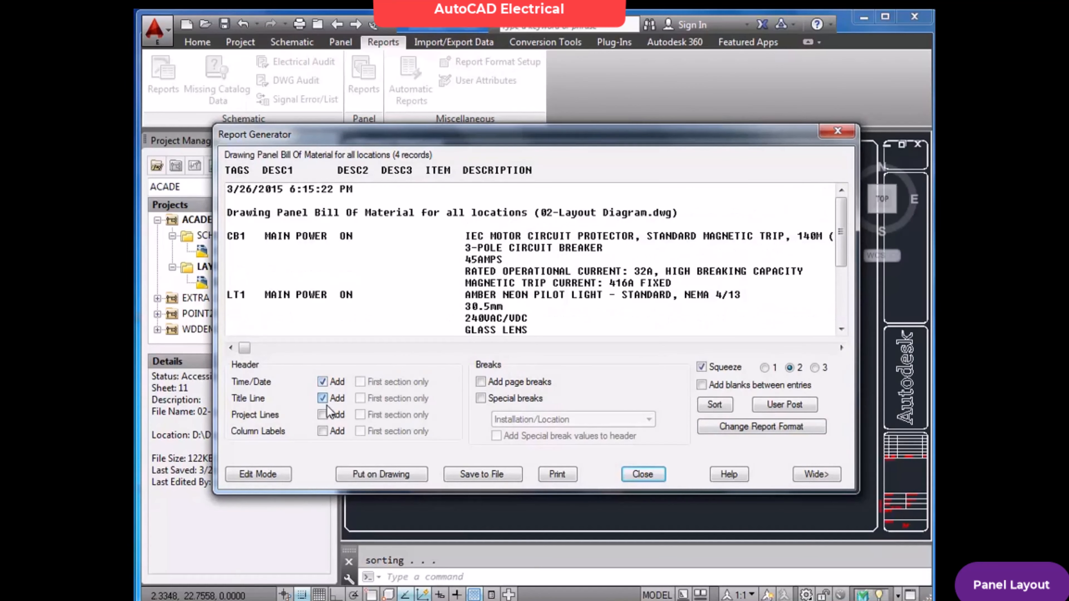
click(327, 415)
click(324, 431)
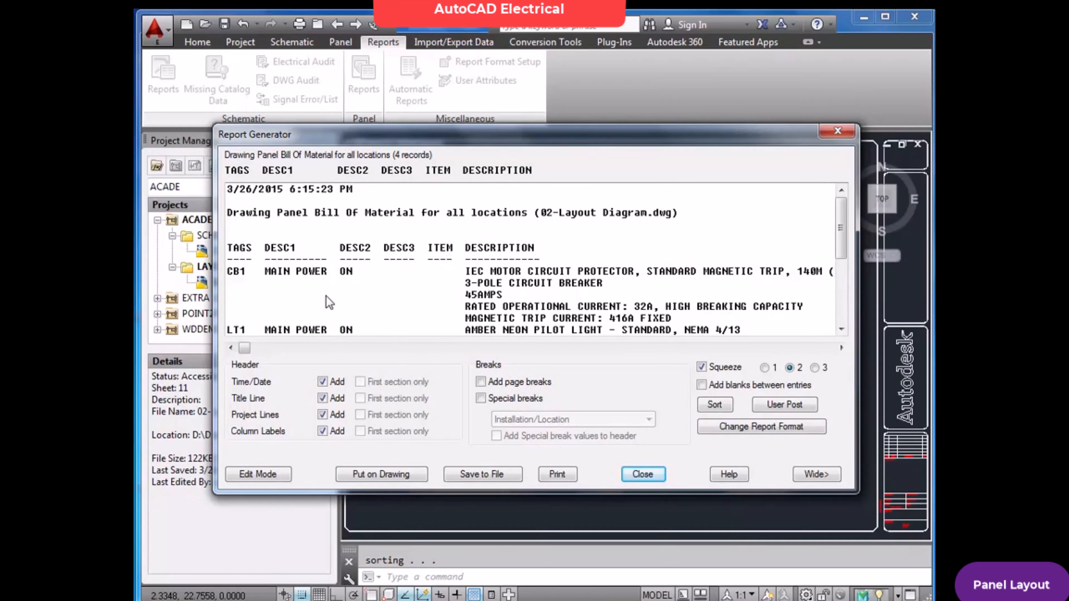
Place the report on the drawing as a new table at about 3, 11.5, below the footprints, and close the report.
click(395, 478)
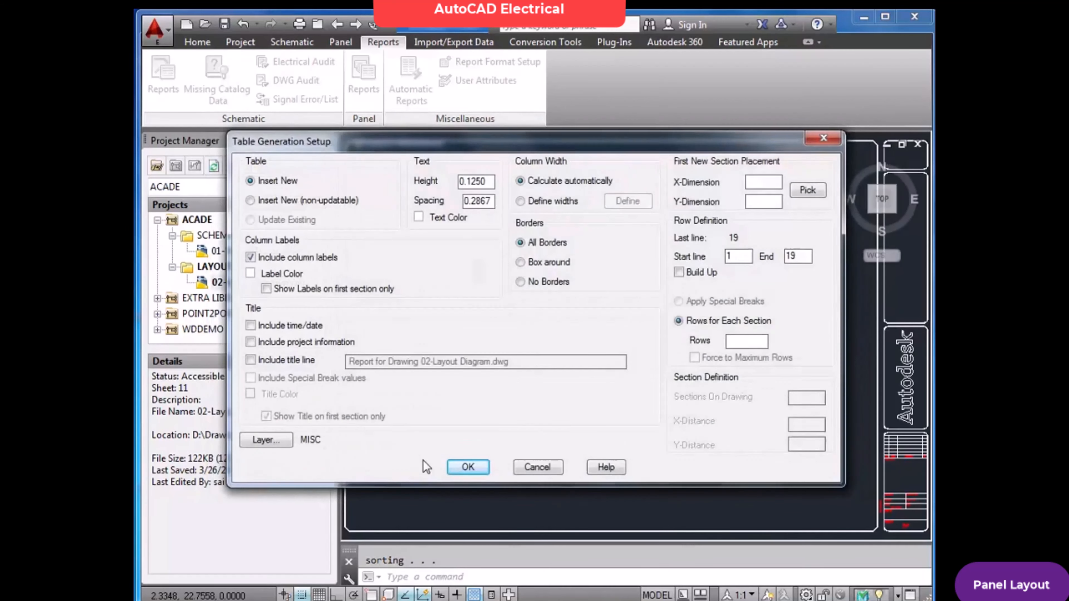
click(467, 467)
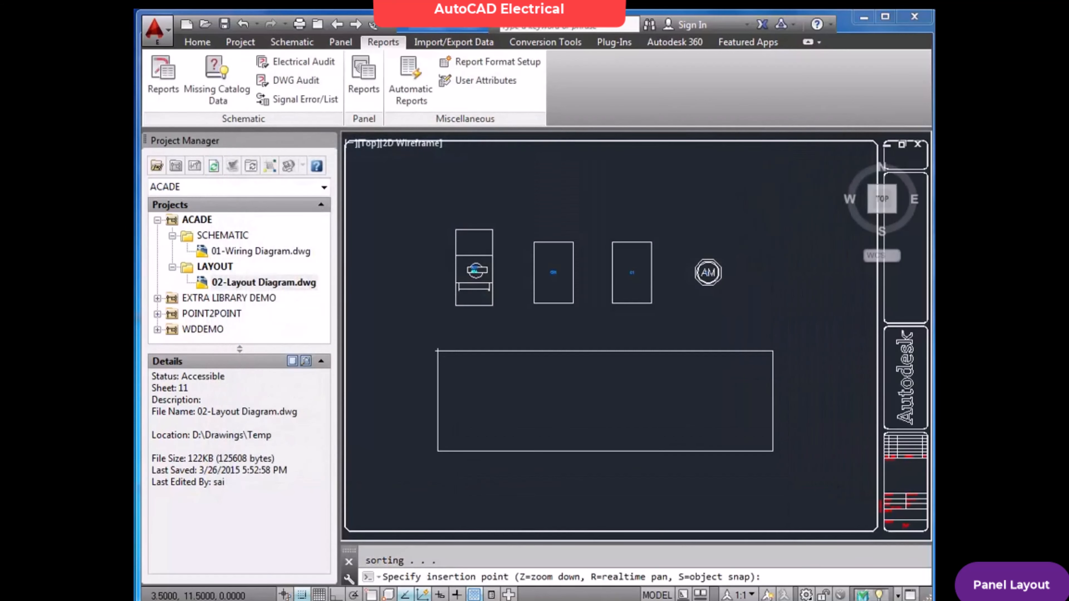
click(429, 350)
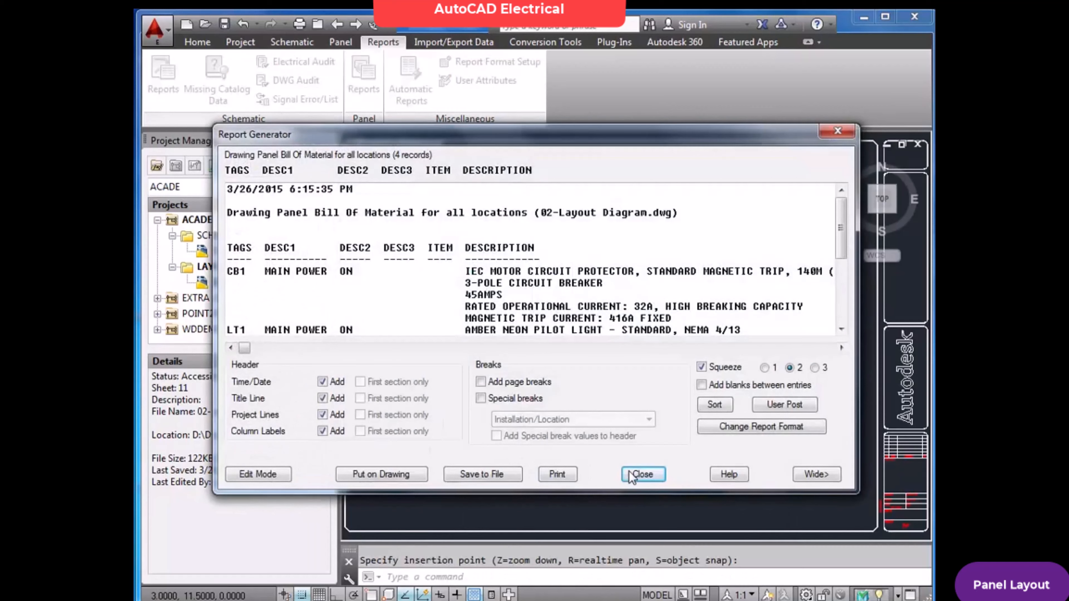
click(636, 478)
Examine the tags, descriptions, catalog numbers, manufacturers and quantities in the placed bill of material table.
scroll(436, 360, up, 5)
scroll(435, 360, down, 5)
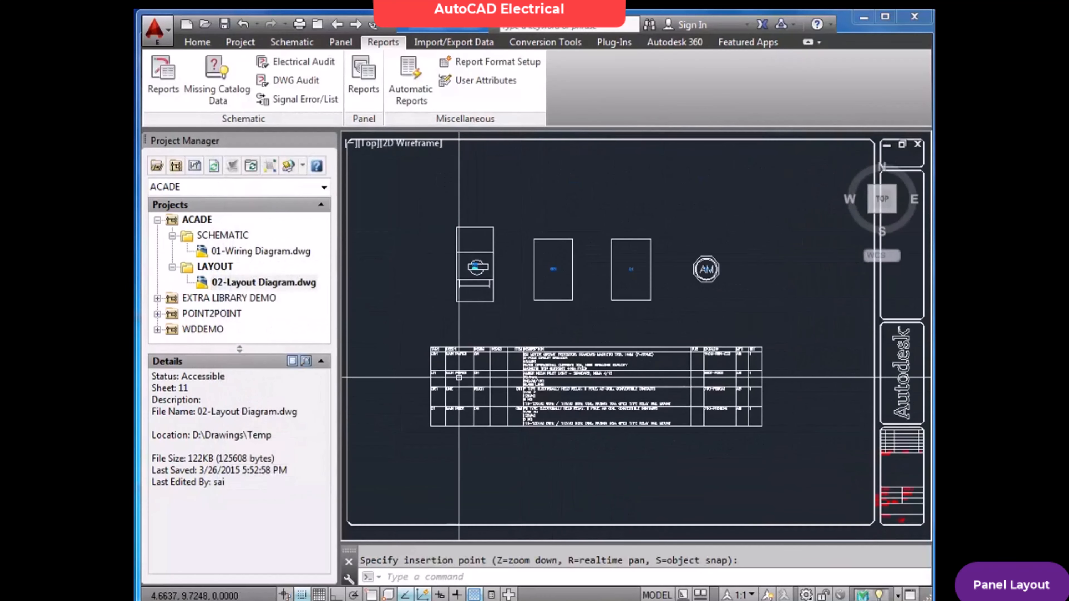
scroll(411, 343, up, 5)
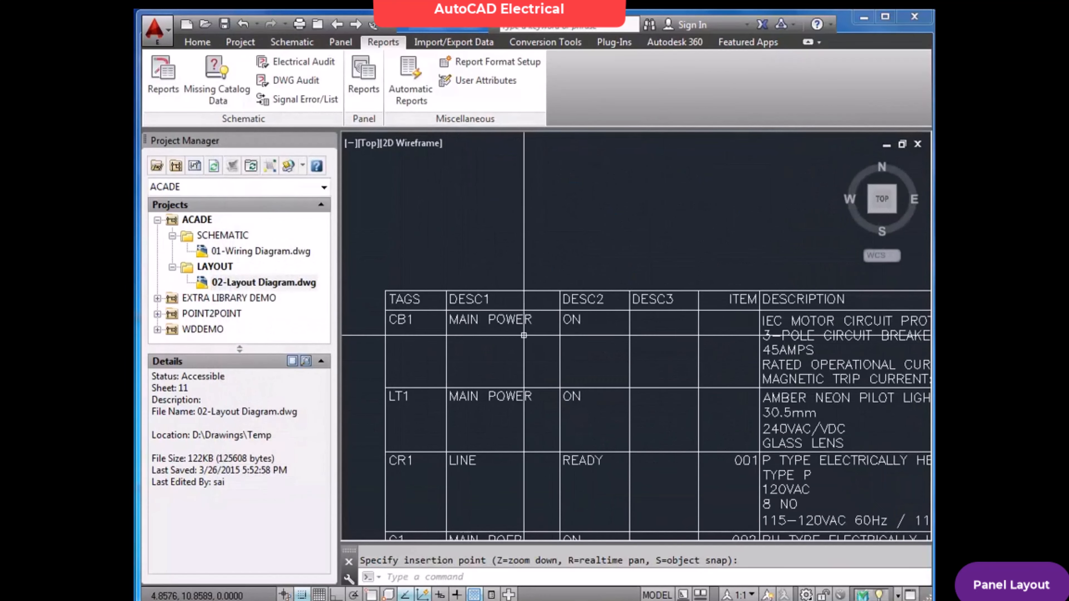
scroll(572, 330, down, 3)
scroll(589, 330, down, 3)
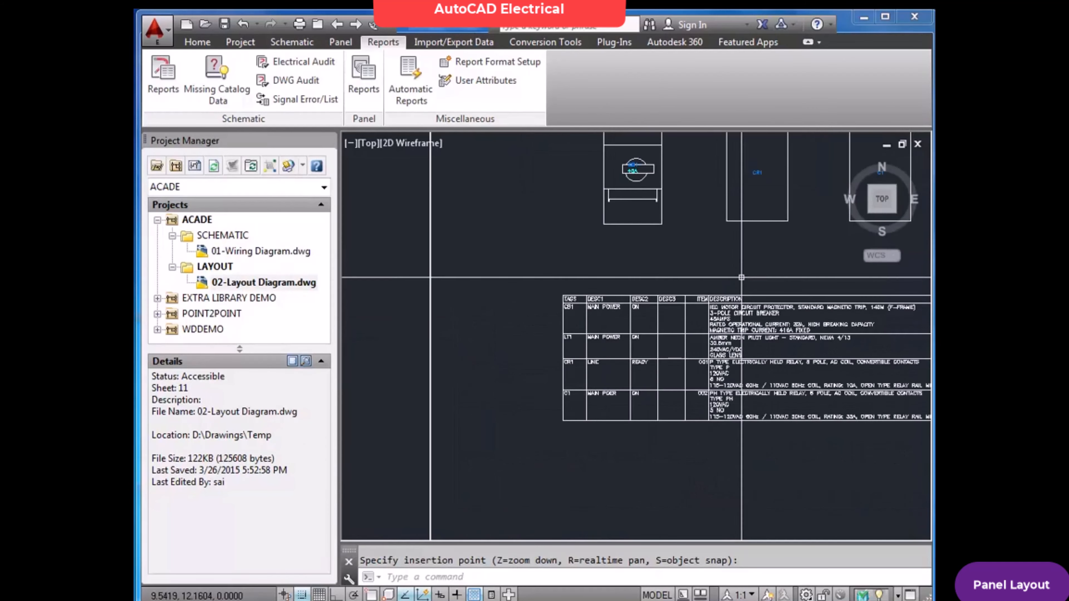
scroll(603, 331, down, 3)
scroll(631, 330, up, 5)
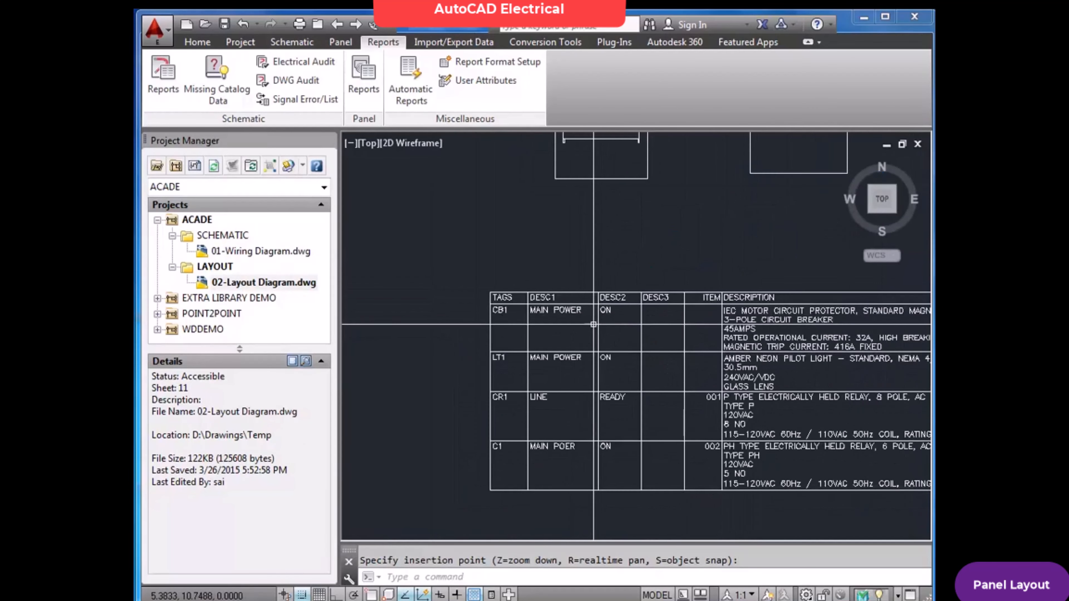
scroll(673, 328, down, 5)
scroll(677, 329, up, 8)
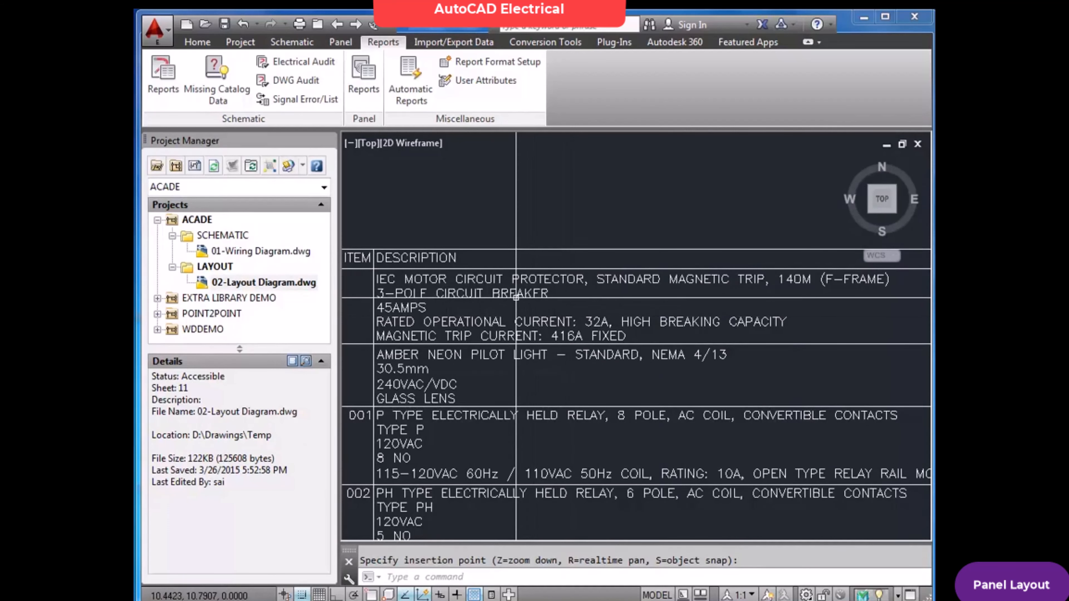
scroll(514, 295, down, 4)
scroll(760, 306, up, 4)
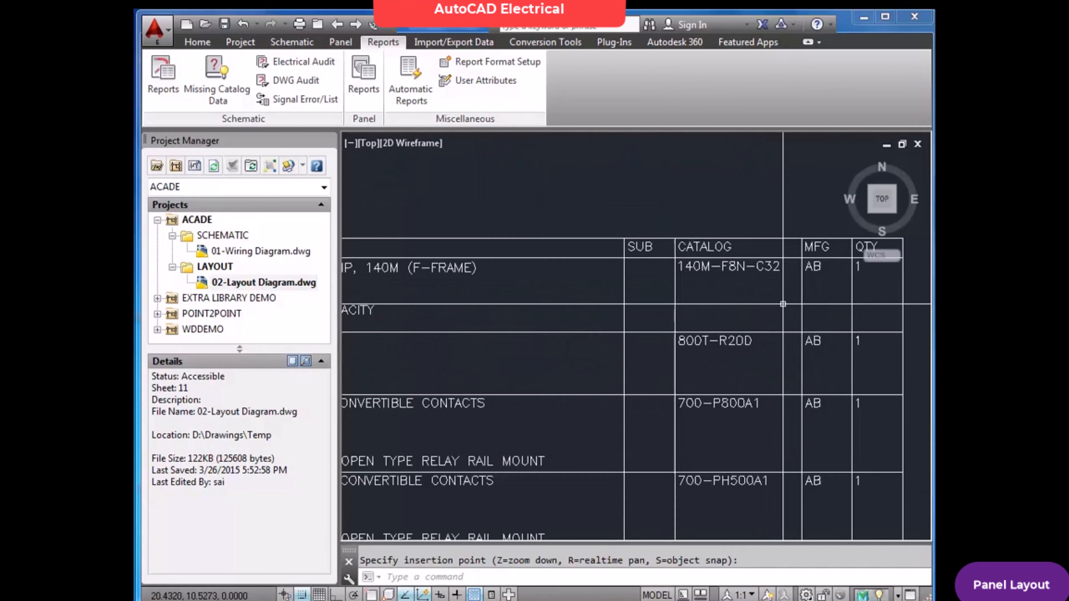
scroll(761, 305, down, 4)
scroll(761, 305, up, 4)
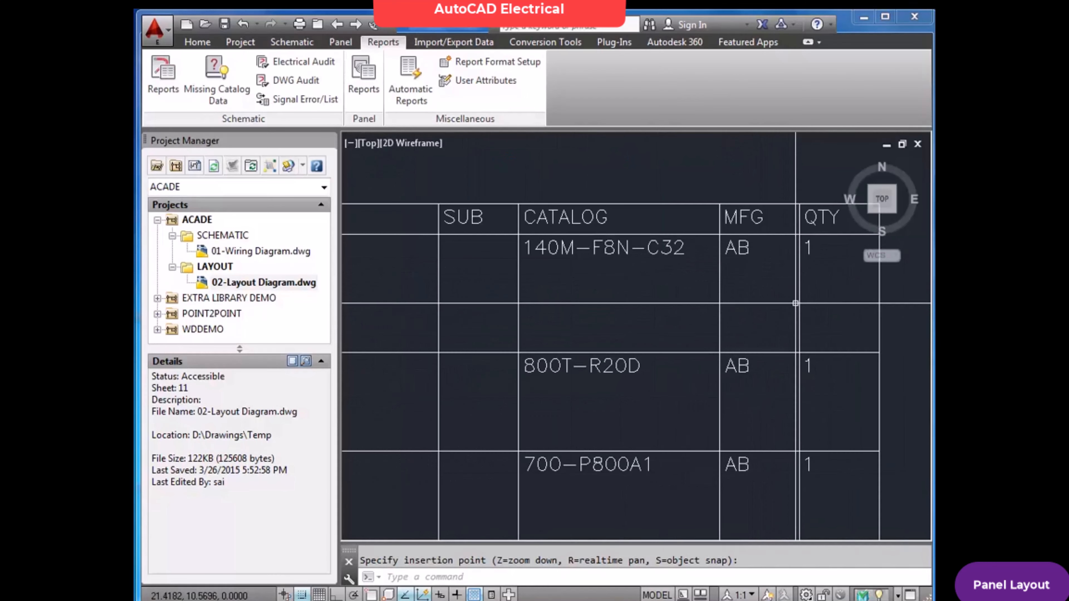
scroll(799, 306, down, 1)
scroll(816, 306, down, 4)
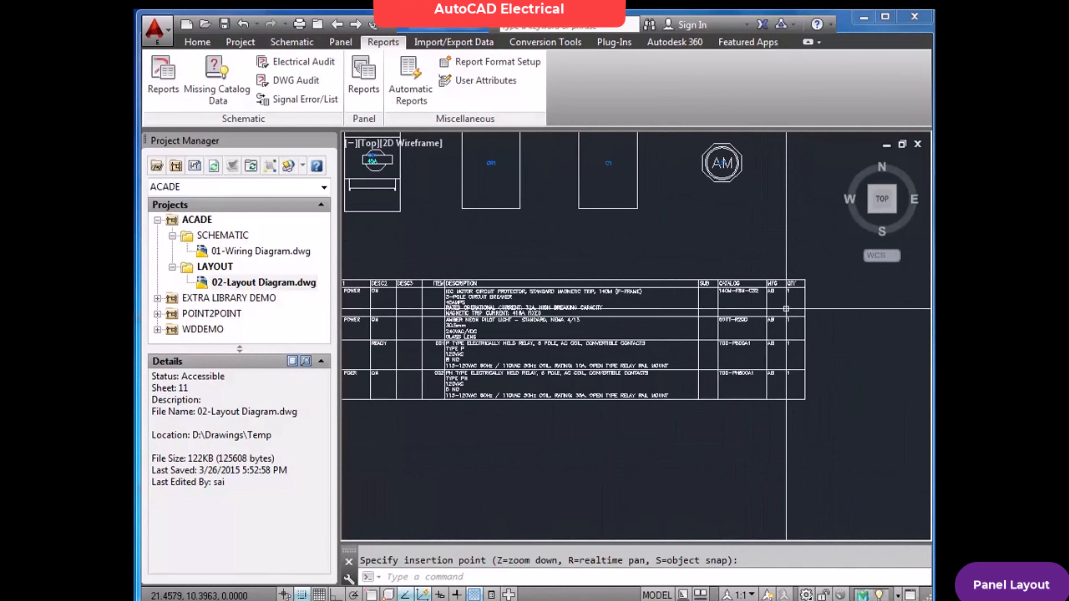
scroll(480, 412, down, 4)
scroll(439, 401, up, 4)
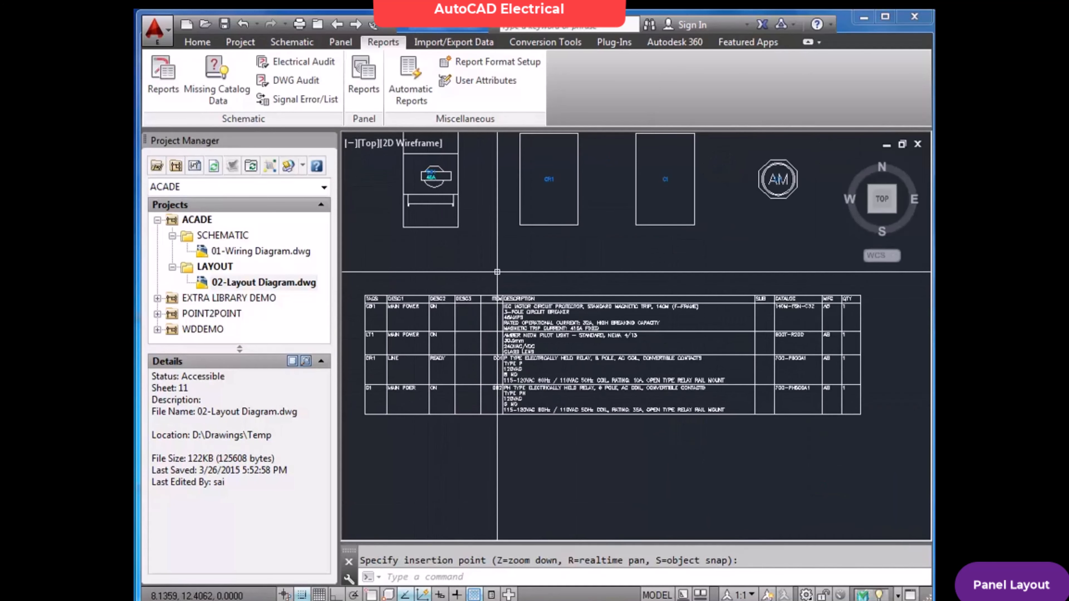
Zoom to the drawing extents and save the layout drawing with its bill of material table.
text(z)
key(Return)
text(e)
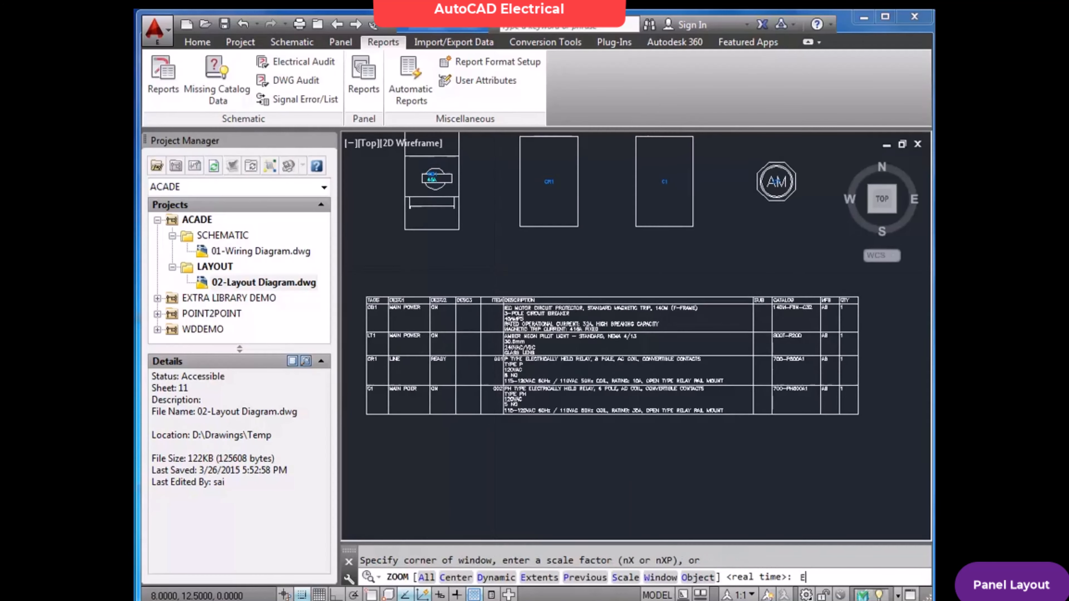
key(Return)
key(ctrl+s)
Open the 01-Wiring Diagram drawing of the ACADE project and view its control circuit.
double_click(253, 252)
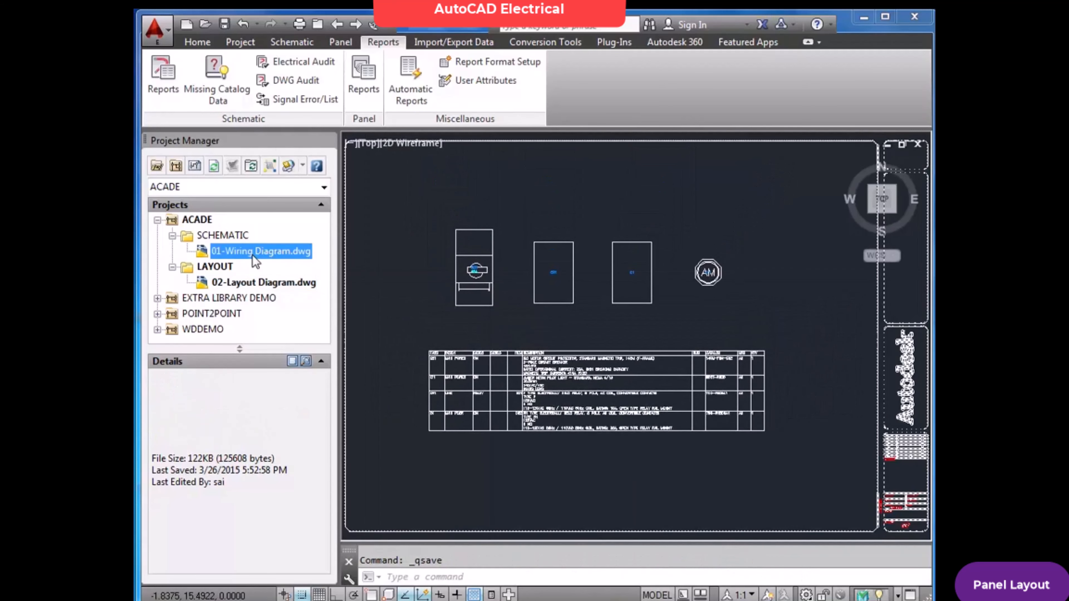
scroll(562, 297, up, 3)
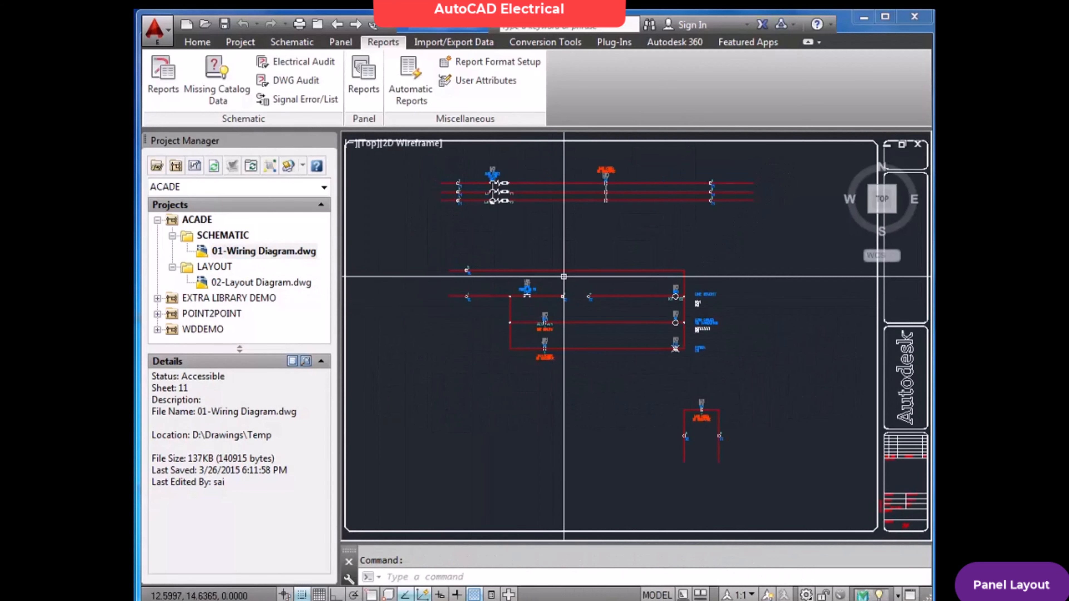
scroll(533, 248, up, 2)
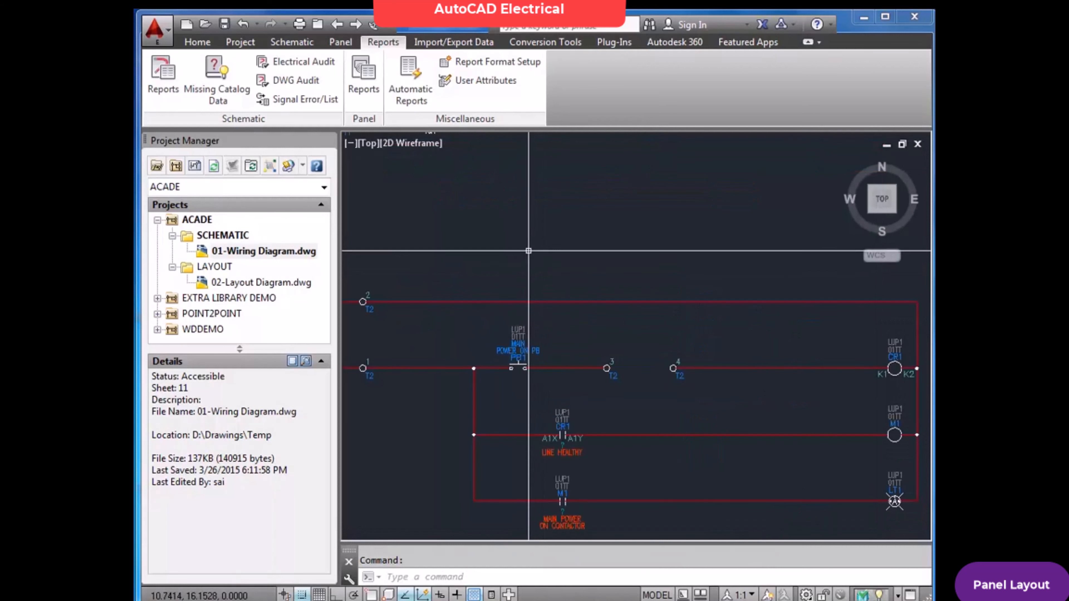
scroll(508, 257, down, 2)
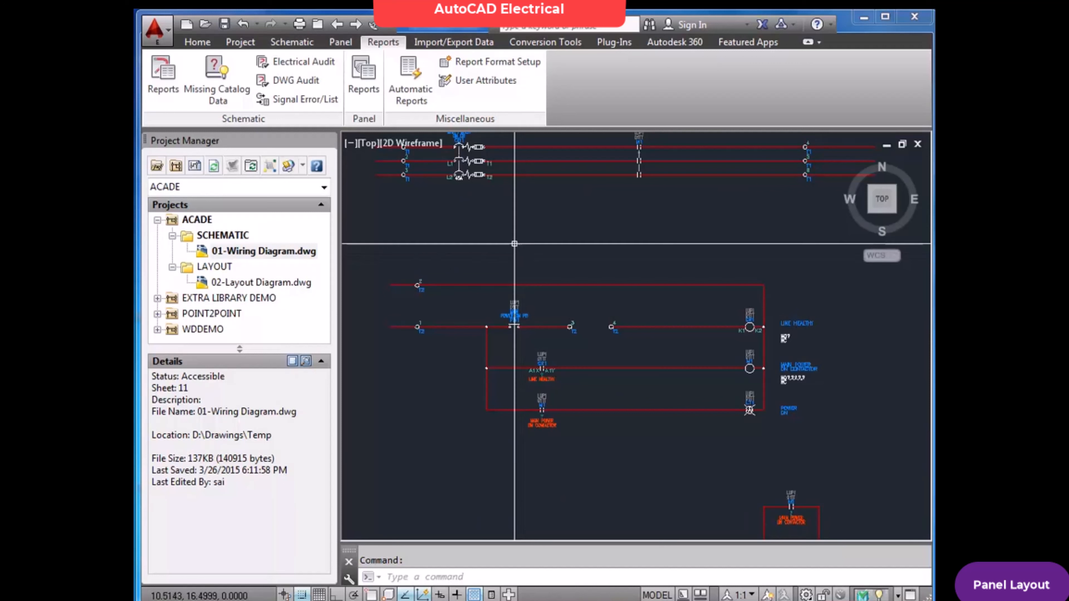
Export the active drawing's component data for all location codes to an Excel file named 01-Wiring Diagram on the desktop.
click(454, 45)
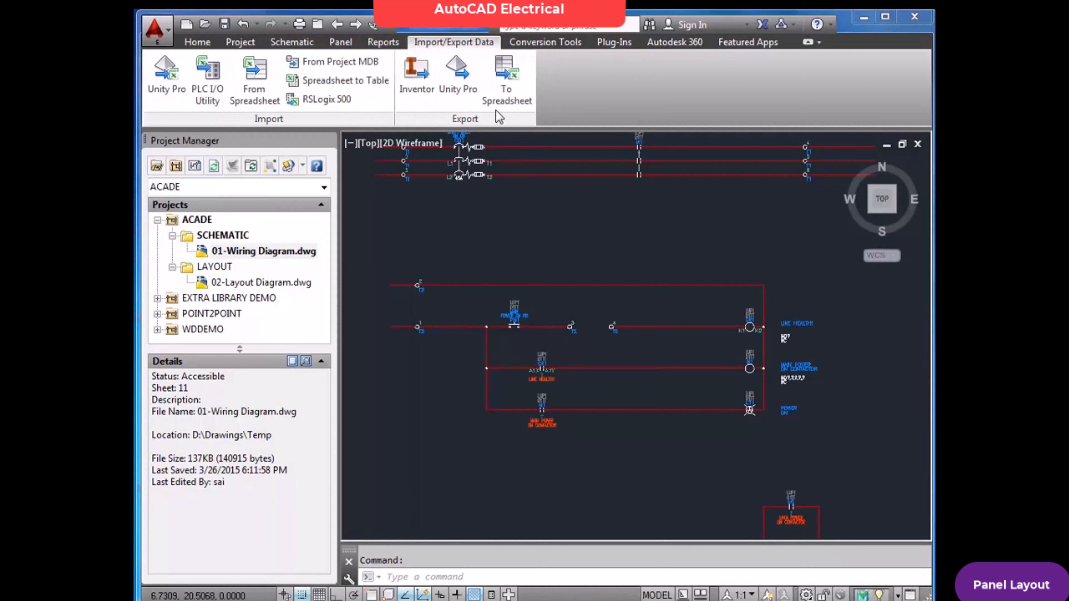
click(508, 81)
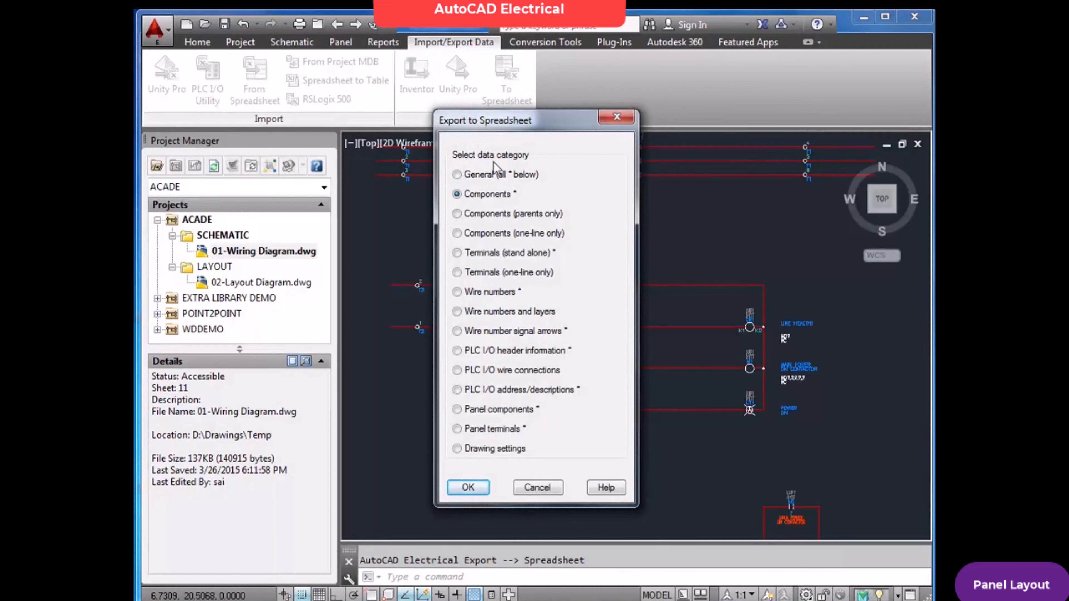
click(475, 486)
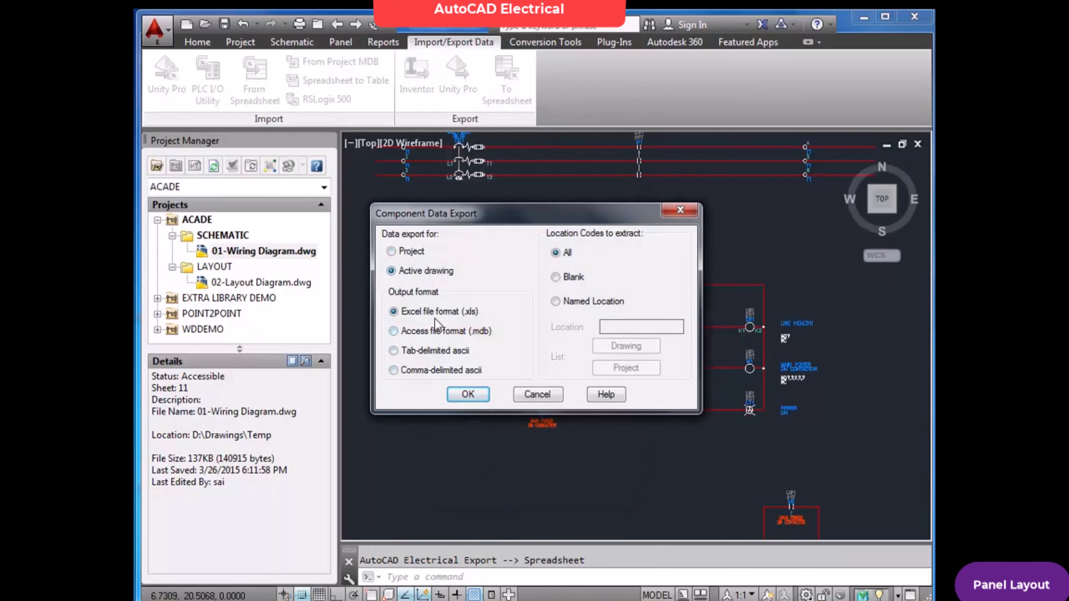
click(466, 395)
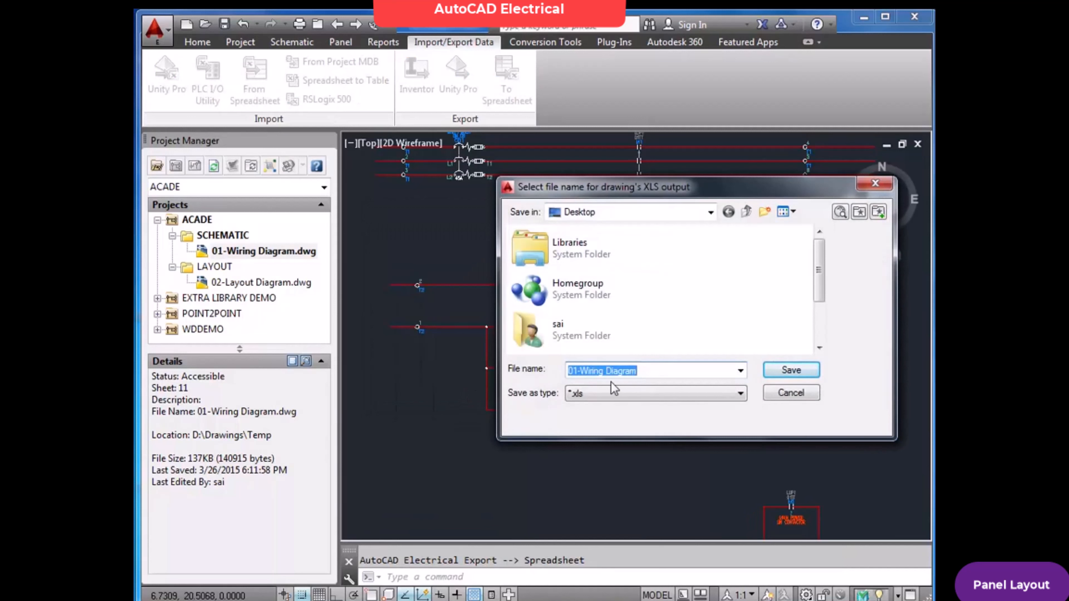
click(784, 376)
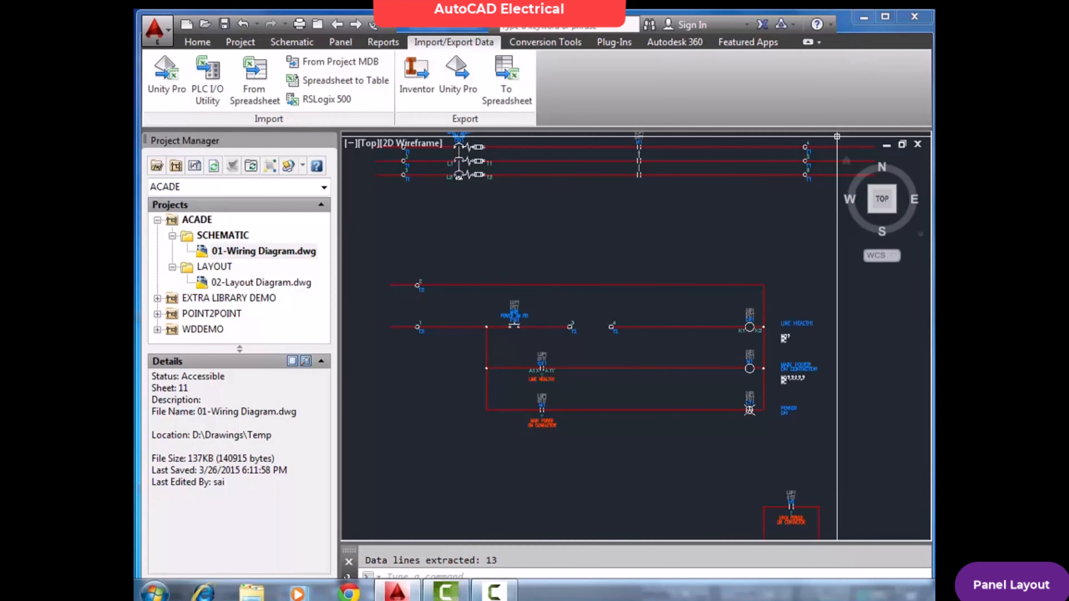
Switch to the Windows desktop and open the exported 01-Wiring Diagram spreadsheet in Excel.
click(930, 592)
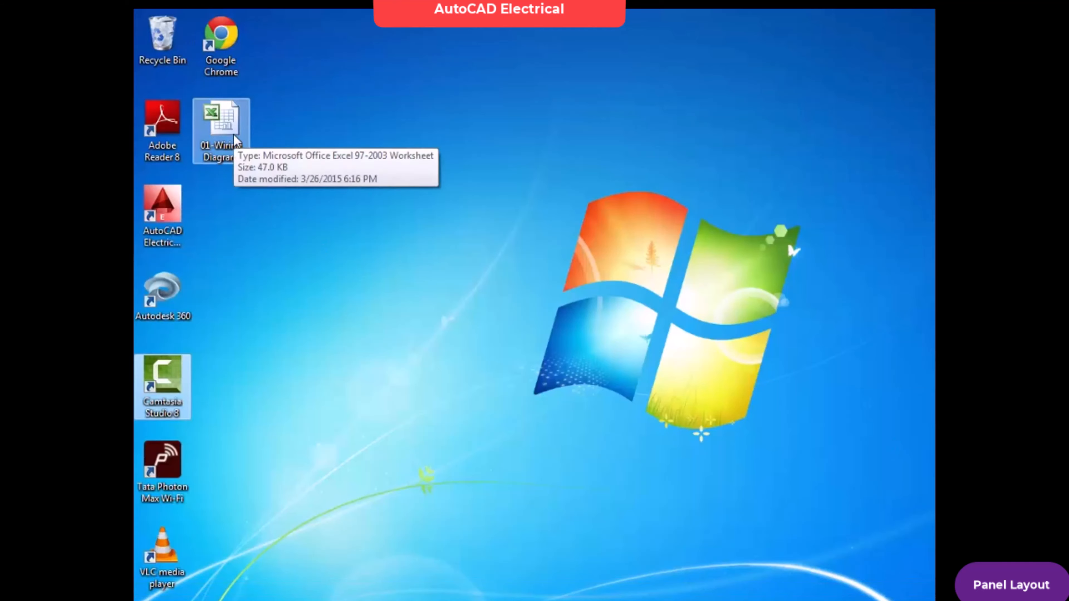
double_click(237, 145)
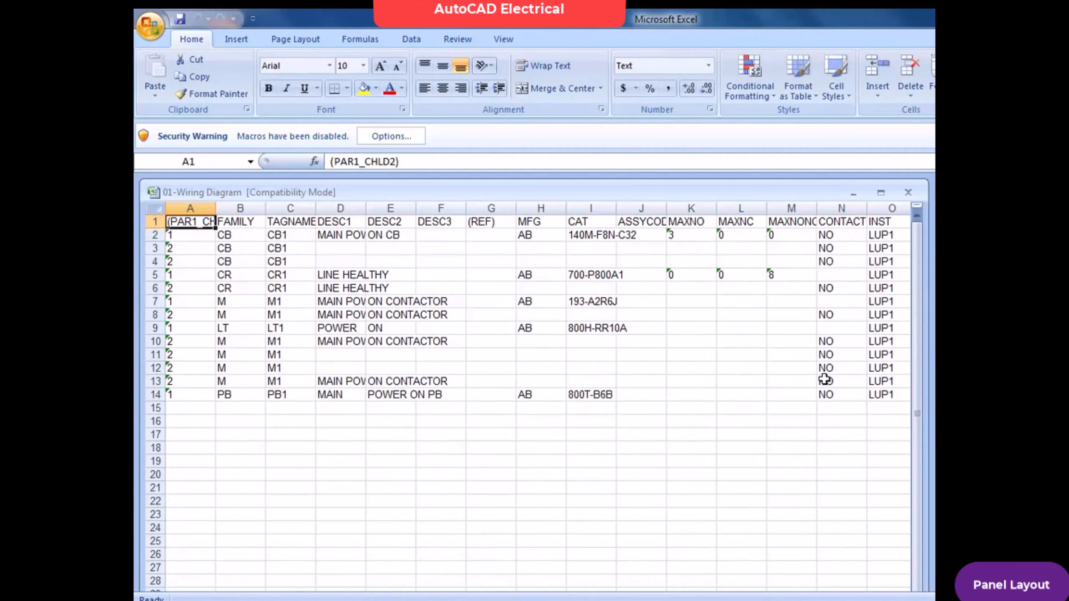
Examine the tag names, descriptions, manufacturers and catalog numbers of the exported components in the spreadsheet.
click(499, 290)
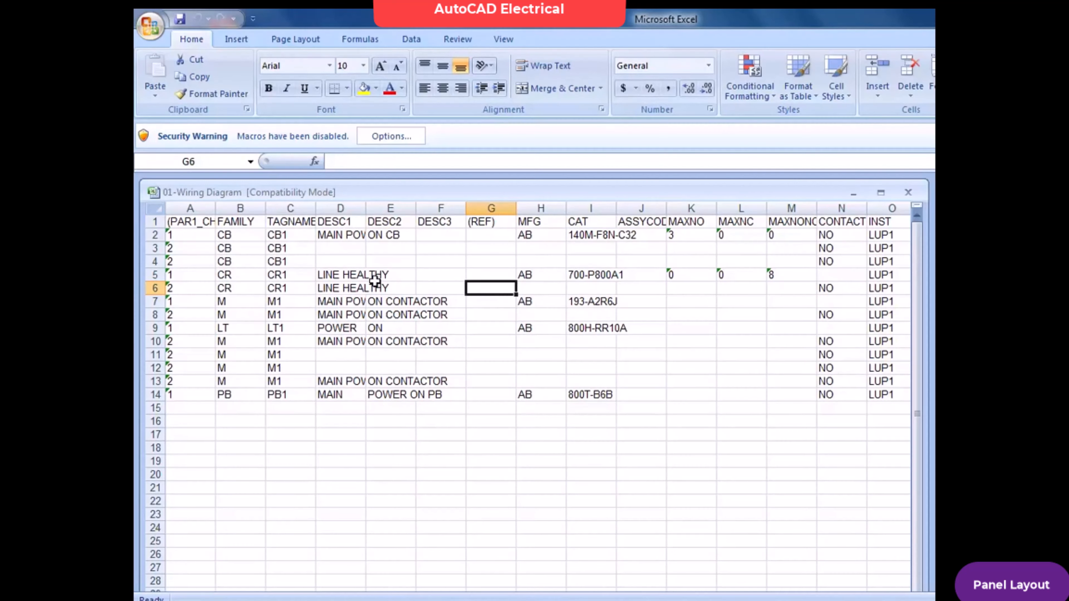
click(345, 274)
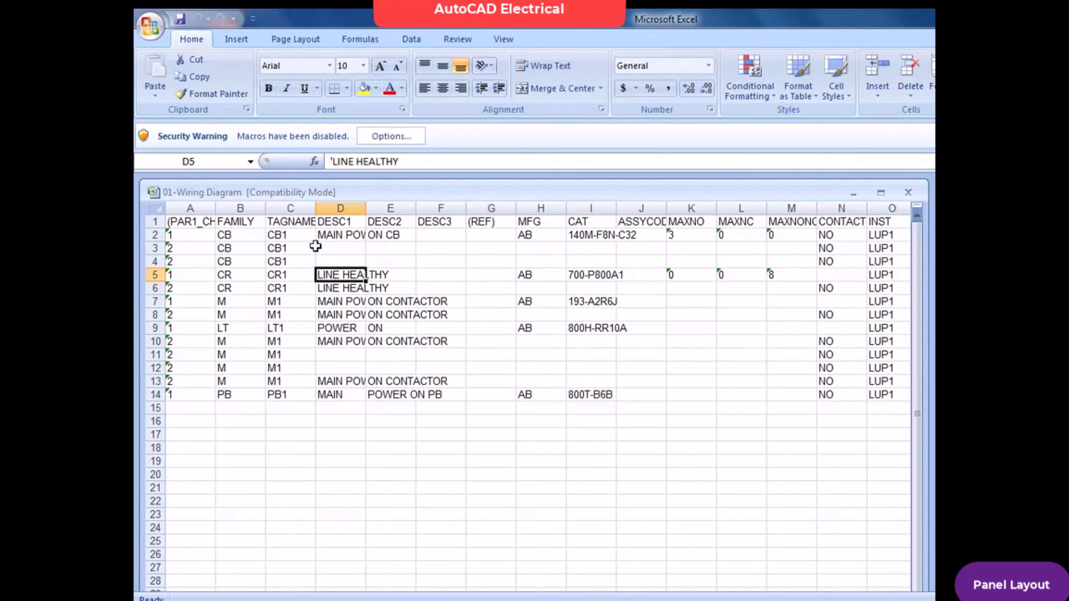
click(333, 234)
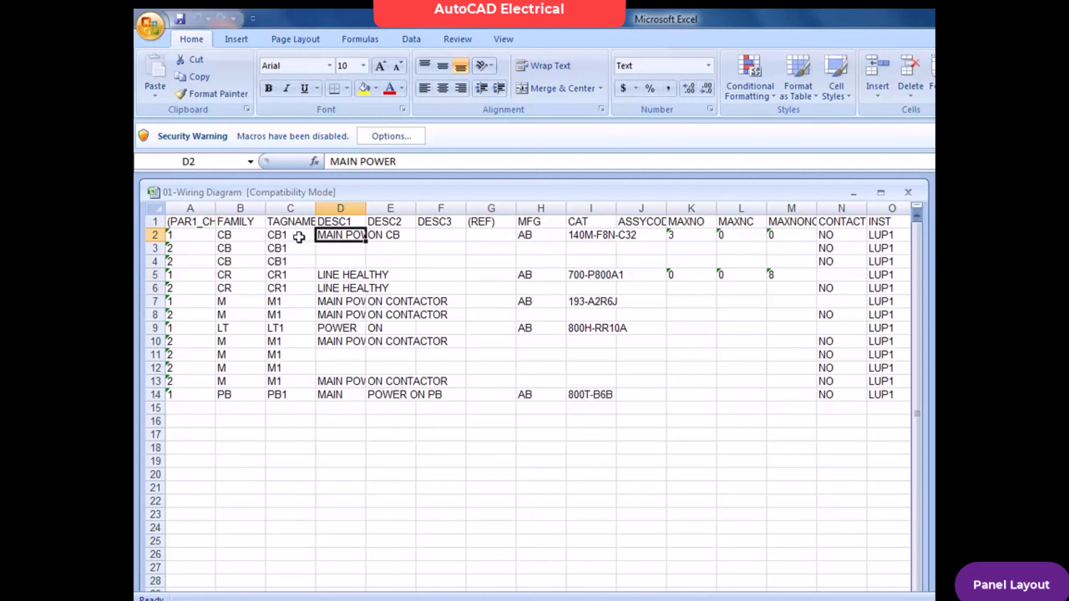
click(295, 237)
drag(299, 247, 407, 236)
click(517, 233)
click(593, 233)
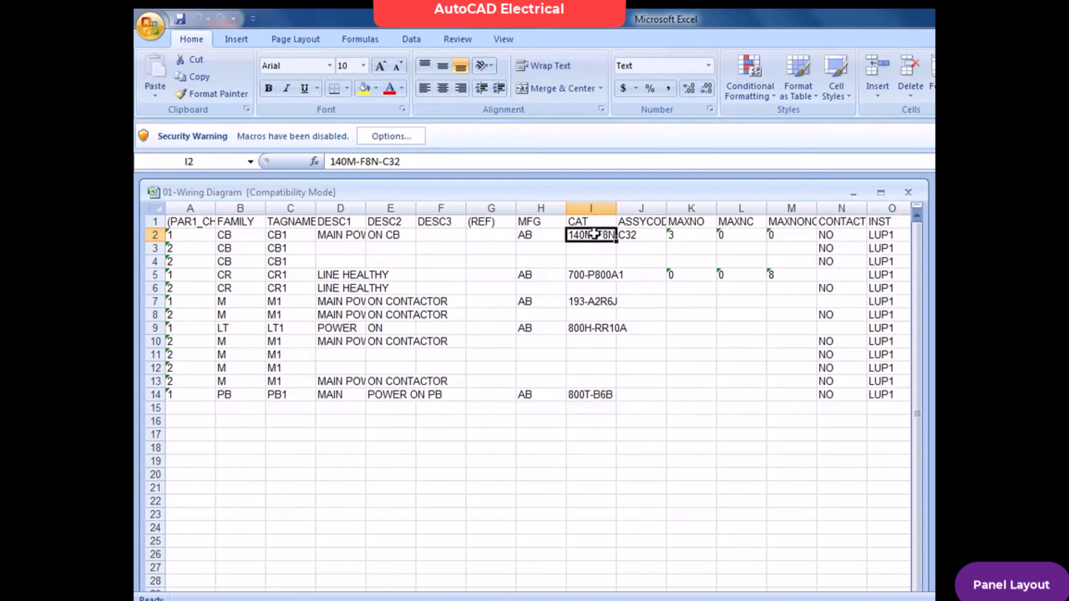
click(591, 275)
click(596, 301)
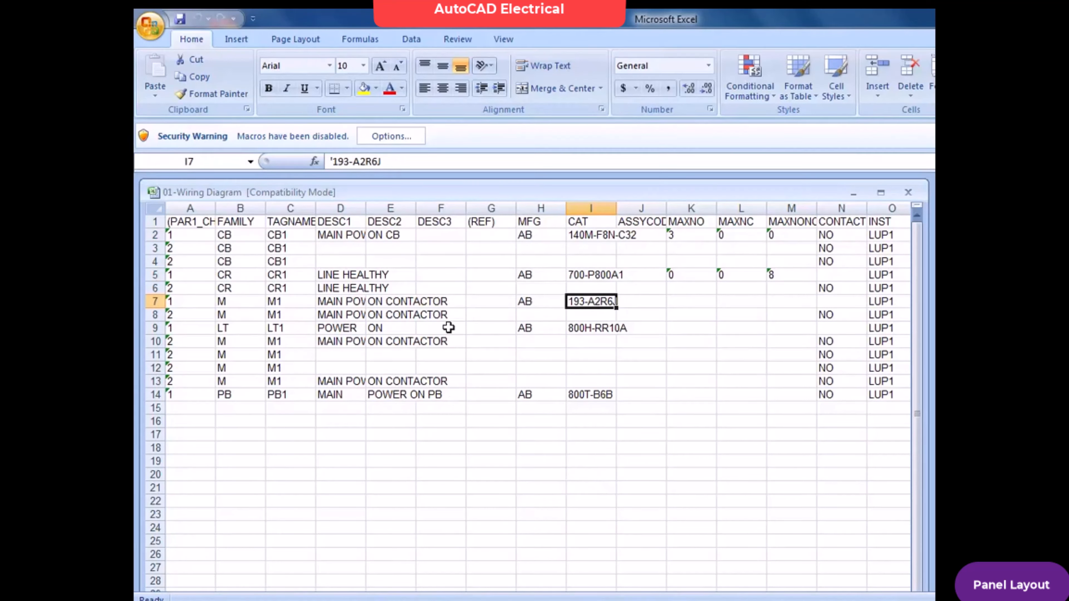
click(404, 302)
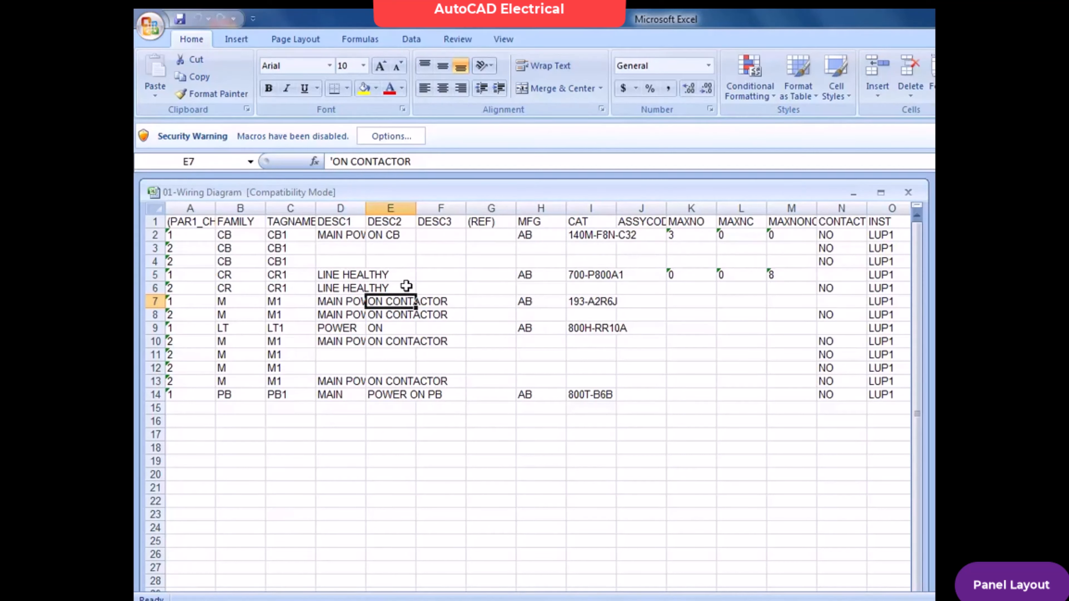
Change the DESC1 text of the parent relay CR1 in cell D5 to LINE READY.
click(345, 274)
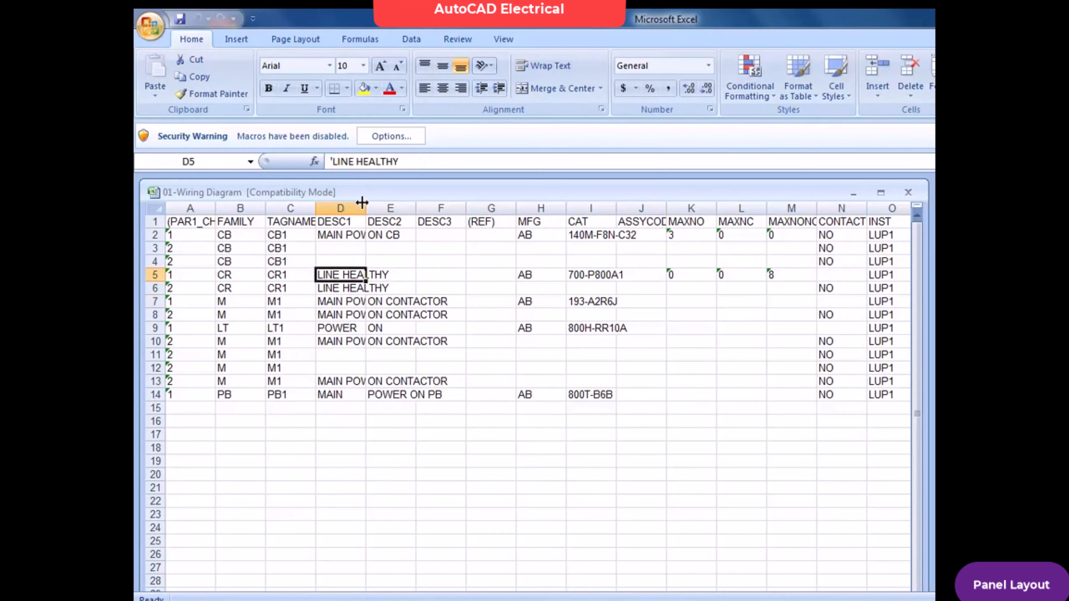
double_click(364, 161)
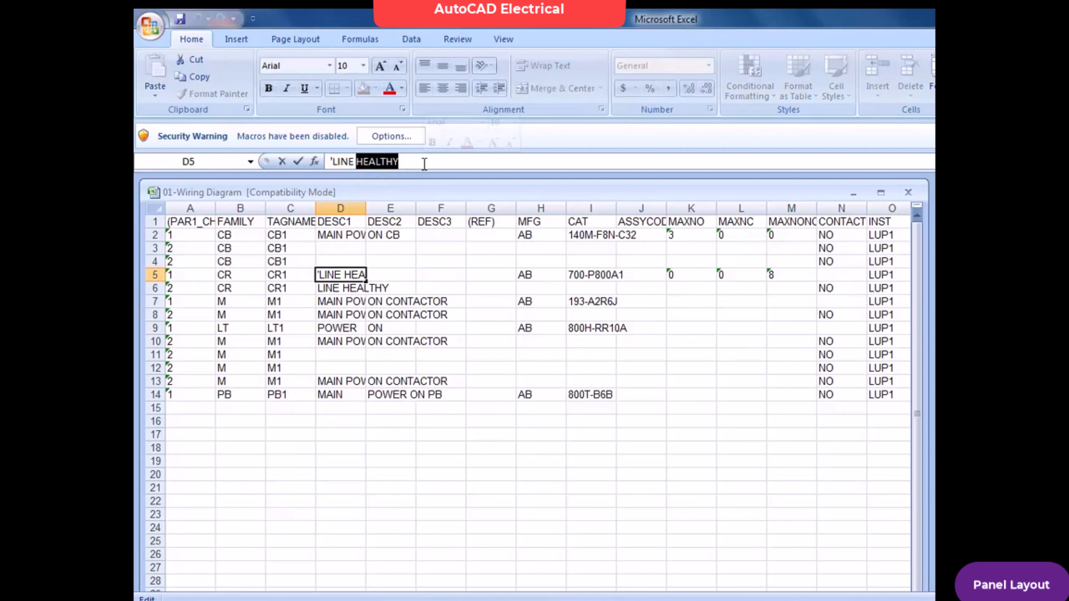
text(ready)
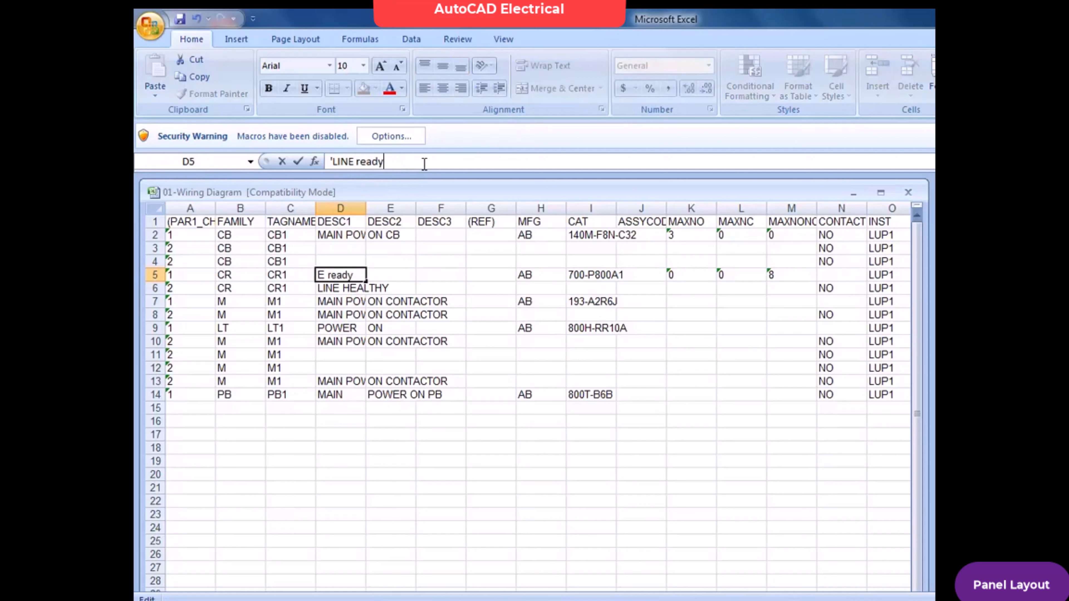
key(BackSpace)
key(BackSpace)
key(BackSpace)
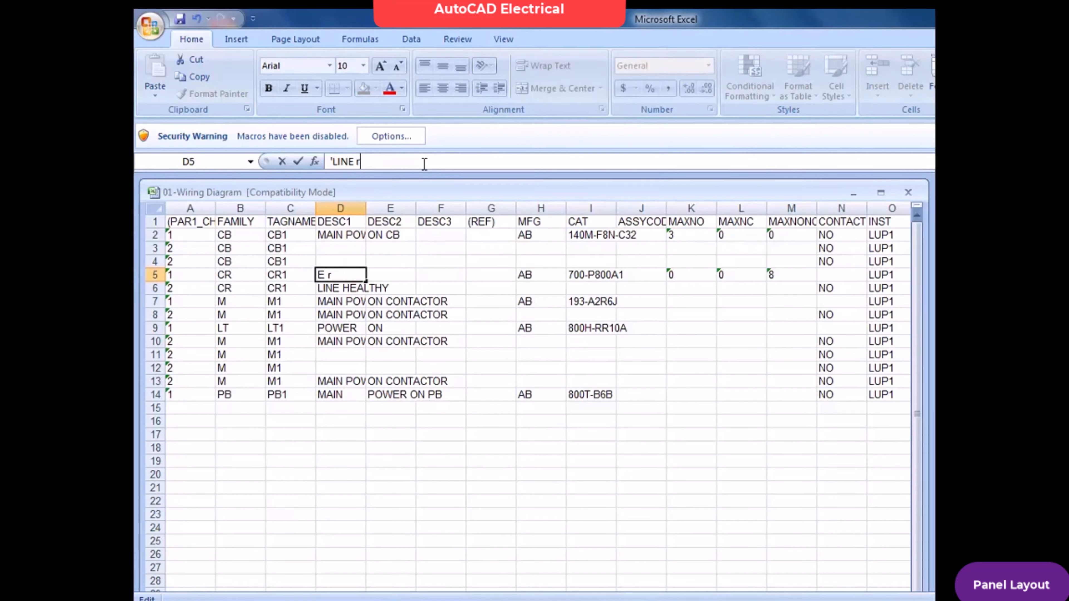
text(READY)
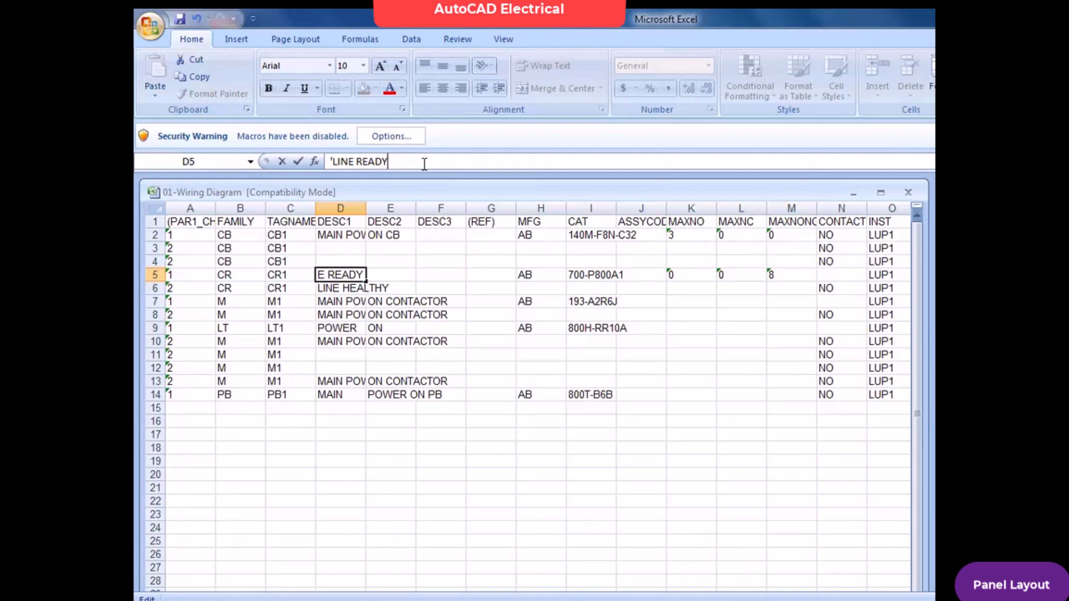
Enter LINE READY as the DESC1 value of both CR1 rows in D5 and D6, and close the workbook.
key(Return)
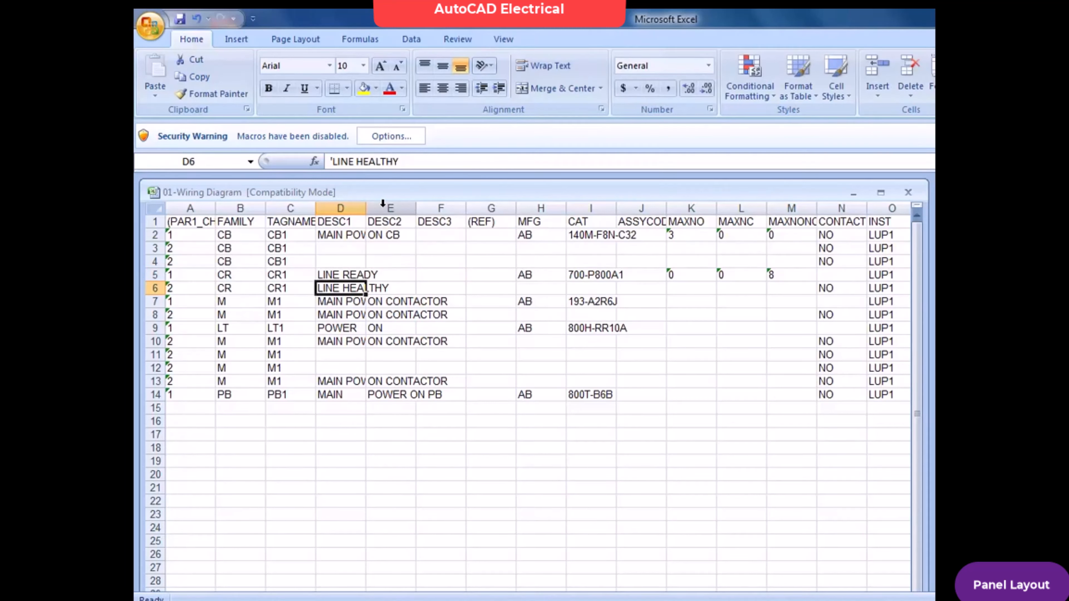
key(ctrl+d)
click(422, 264)
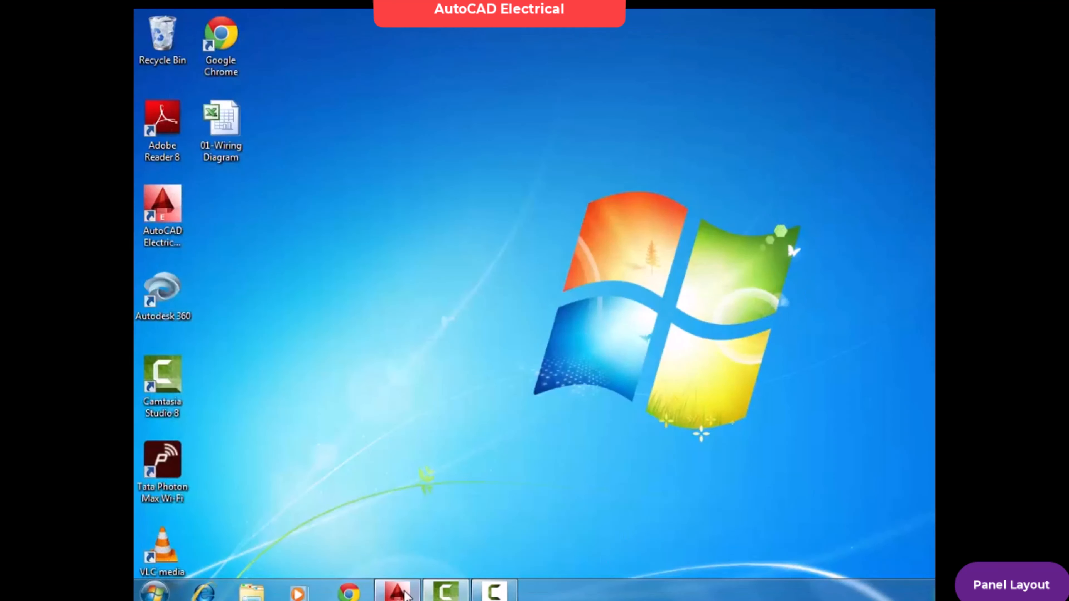
Switch to AutoCAD Electrical and update only the active drawing from the 01-Wiring Diagram spreadsheet, keeping the upper-case and fixed-tag options.
click(405, 594)
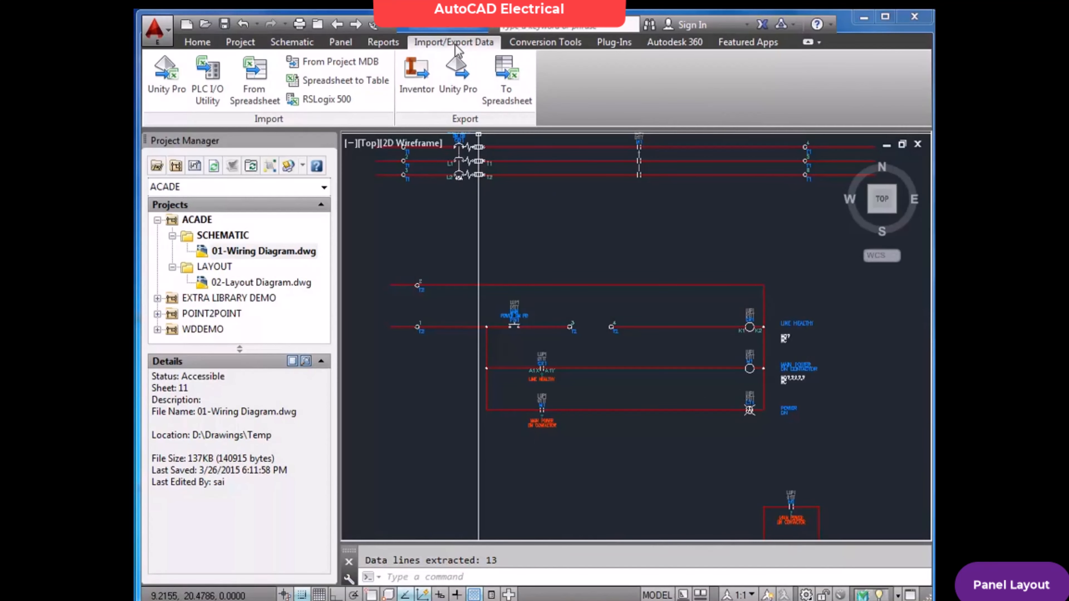
click(258, 90)
key(Escape)
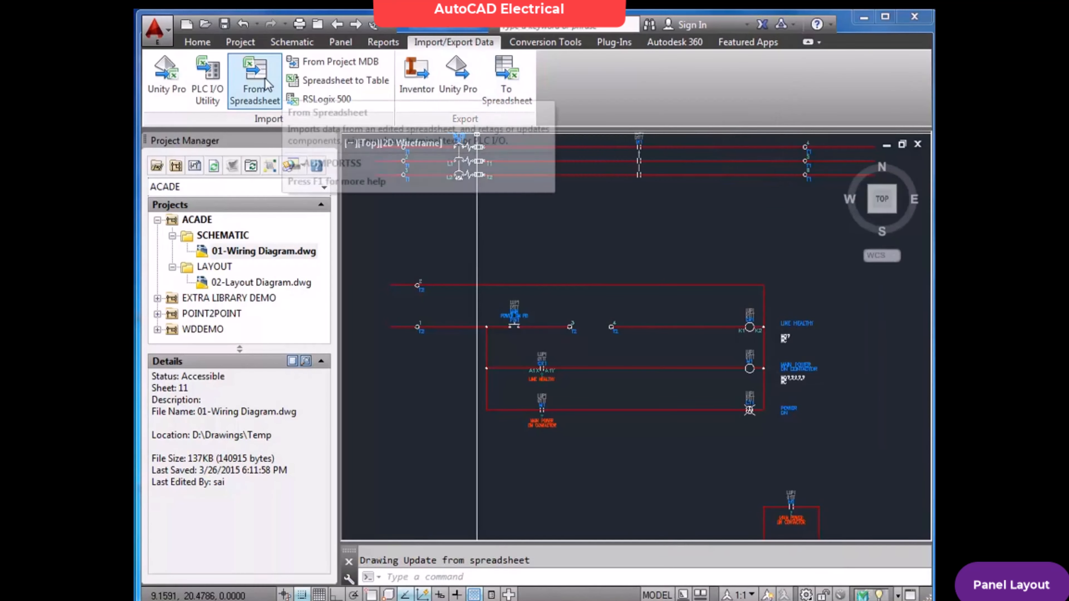
click(254, 87)
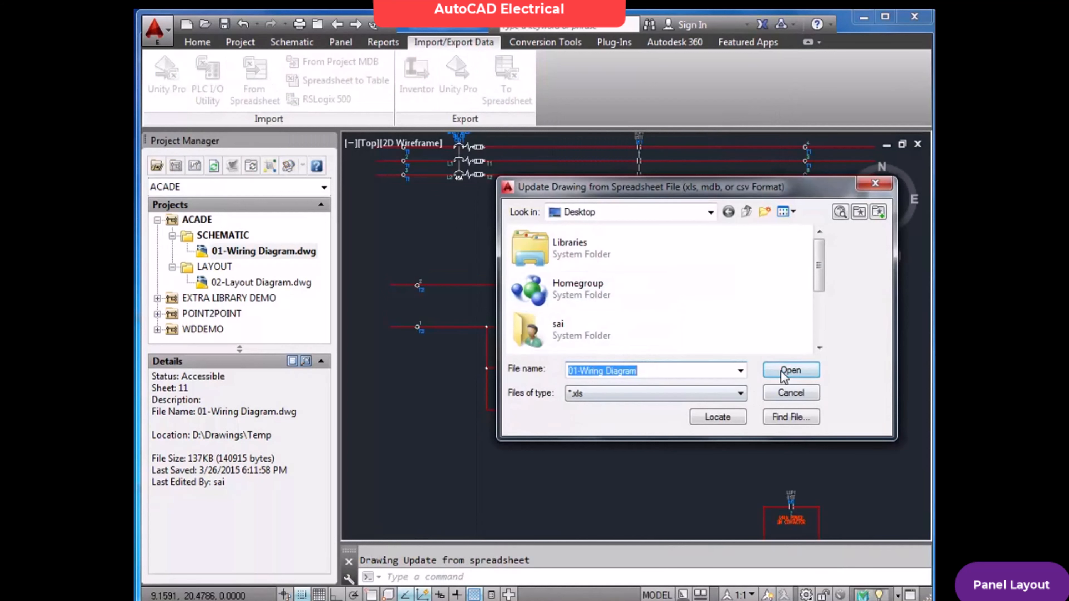
click(790, 370)
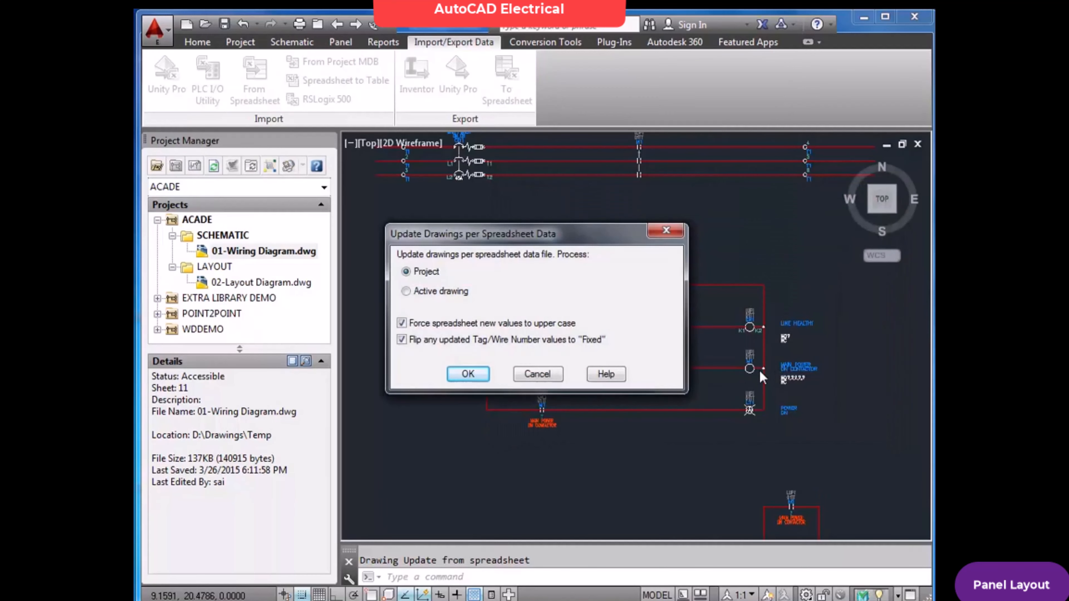
click(416, 293)
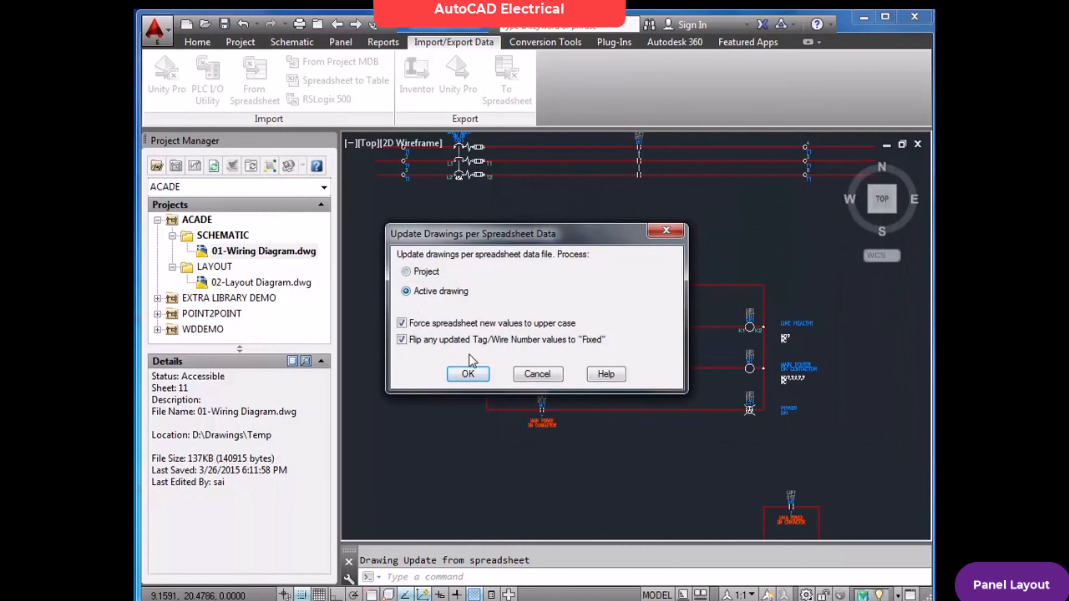
click(467, 374)
Examine the CR1 coil and contact descriptions in the wiring diagram, ending with the drawing's full extents in view.
scroll(782, 324, down, 3)
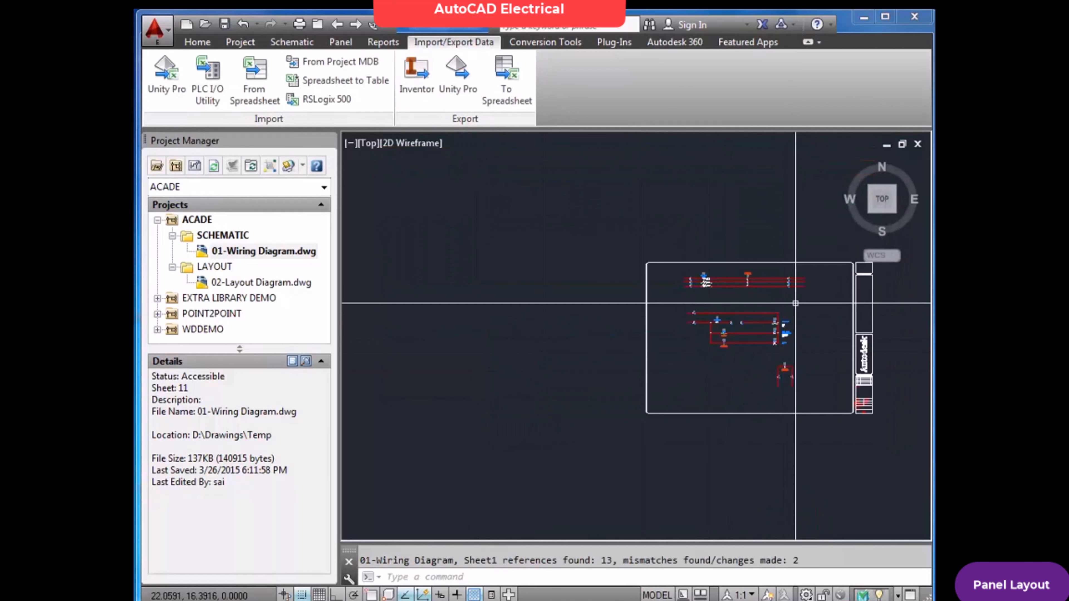
scroll(800, 305, up, 2)
scroll(801, 305, up, 5)
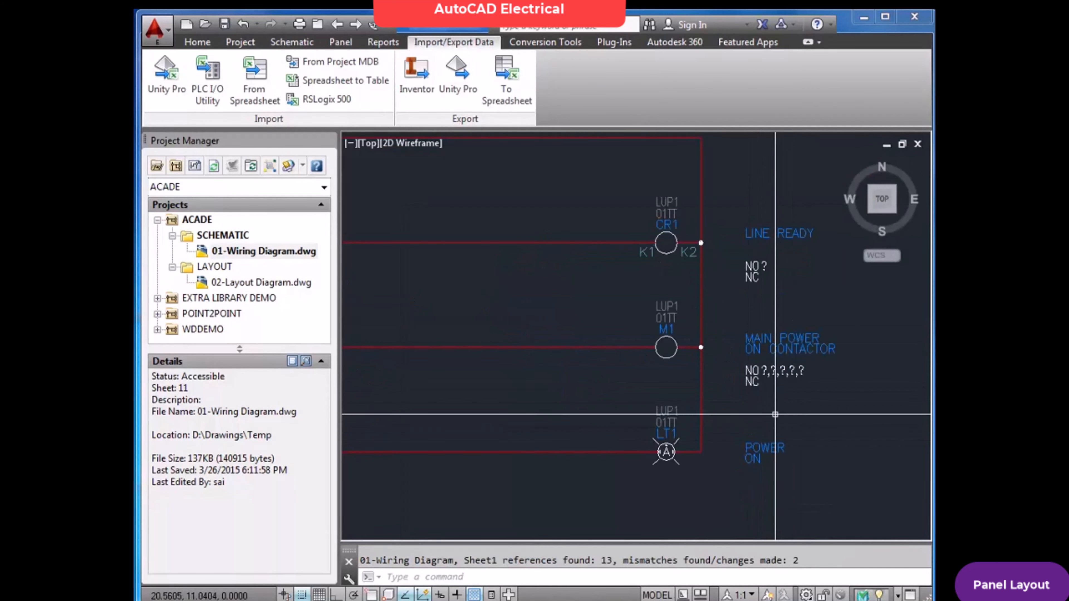
scroll(811, 246, up, 2)
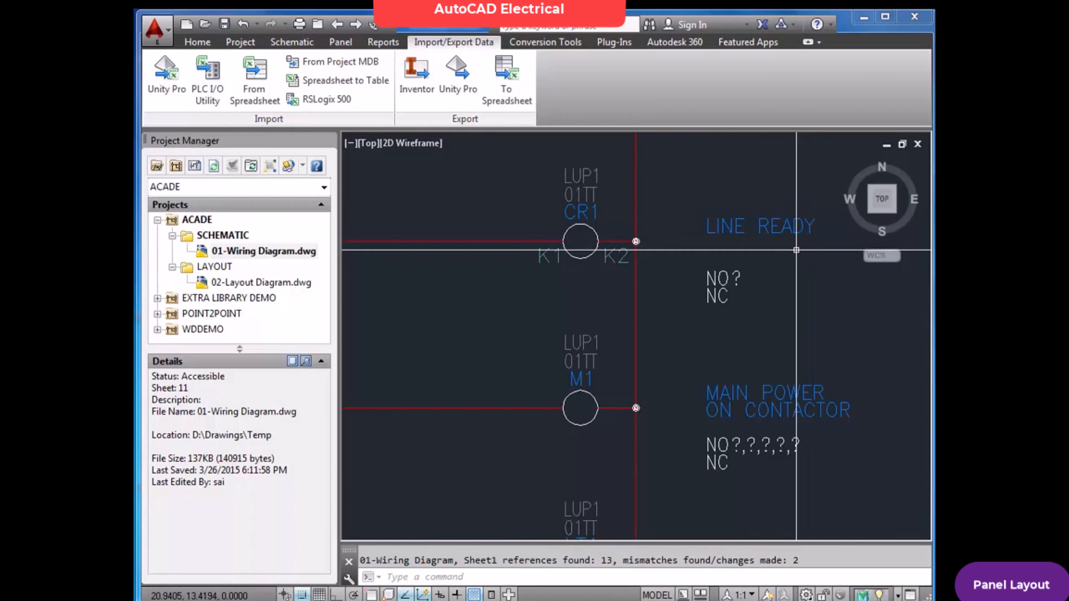
scroll(796, 250, down, 6)
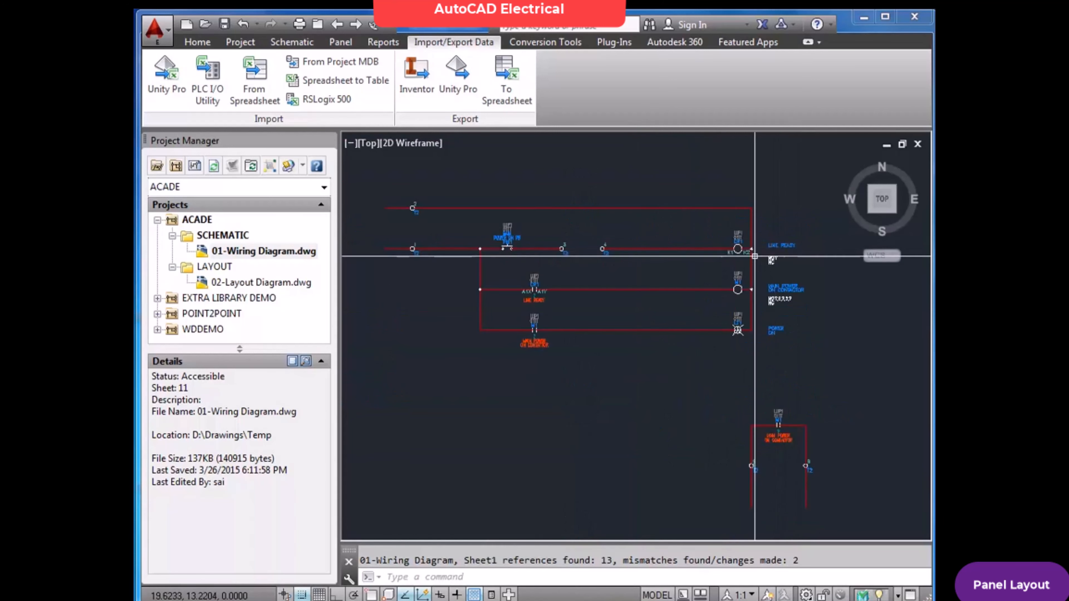
text(z)
key(Return)
scroll(705, 248, down, 3)
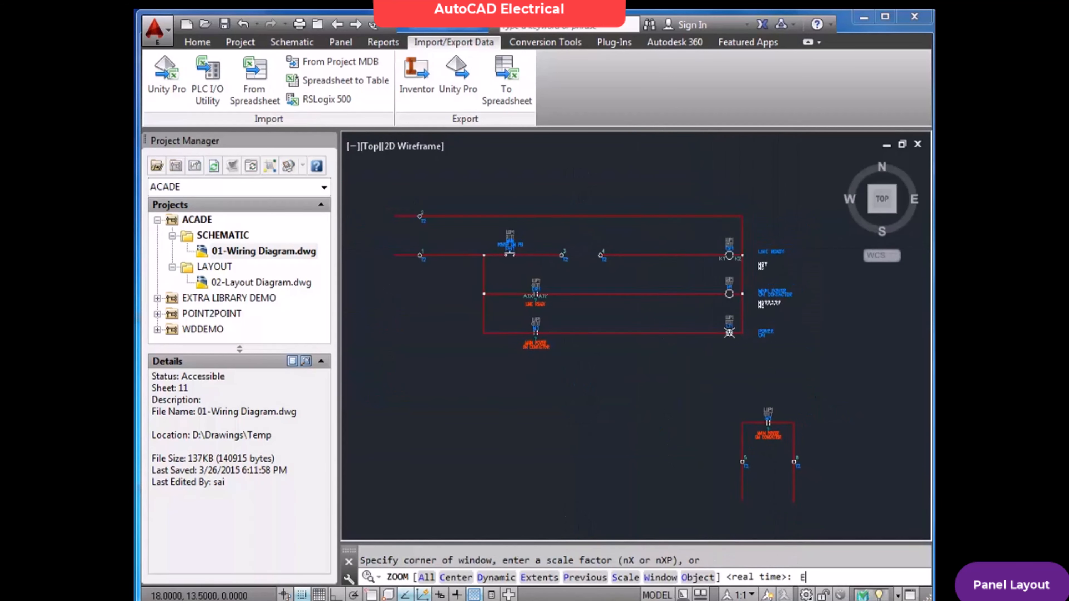
text(E)
key(Return)
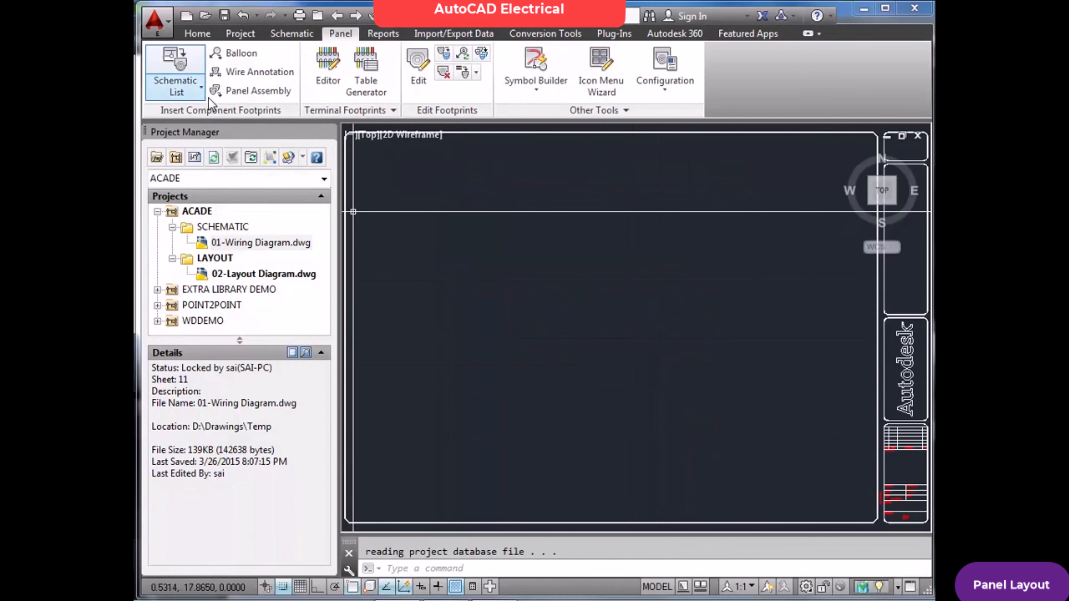
View the 01-Wiring Diagram drawing that holds the source components, and return to the 02-Layout Diagram drawing.
click(201, 88)
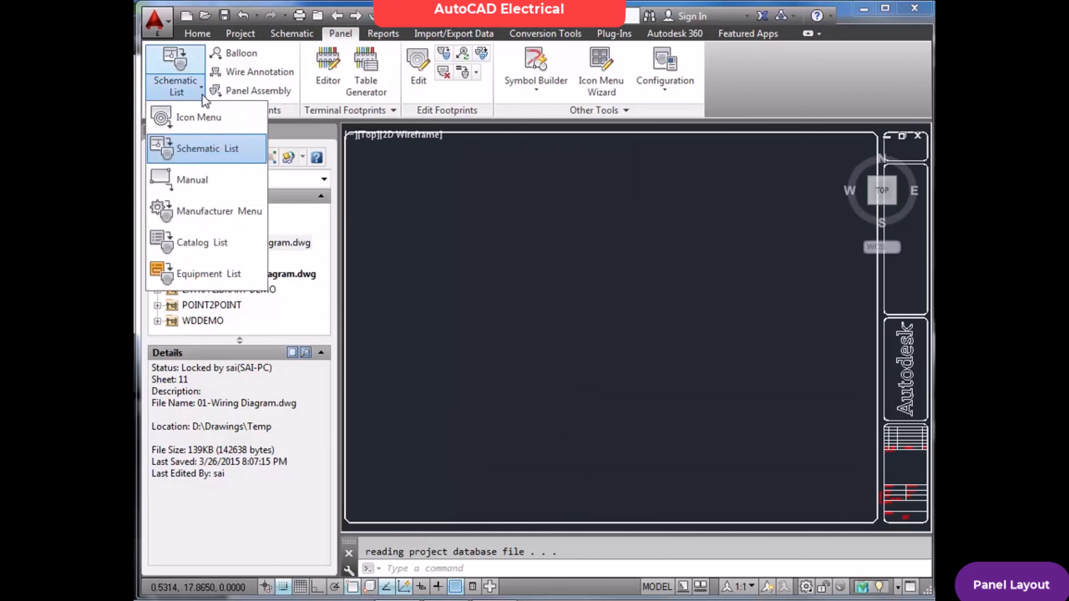
click(201, 148)
double_click(268, 243)
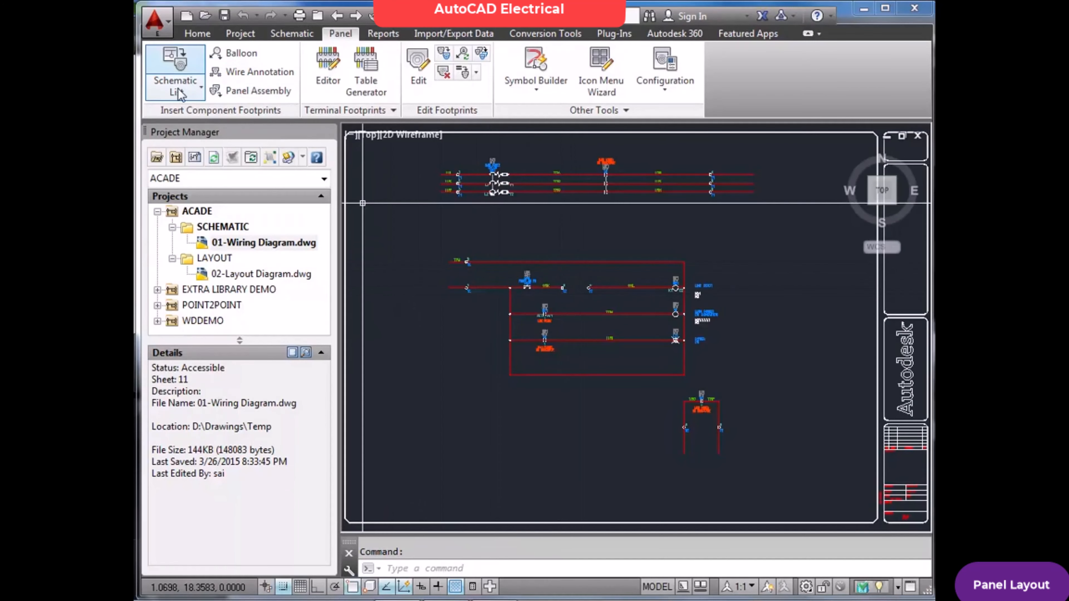
click(356, 17)
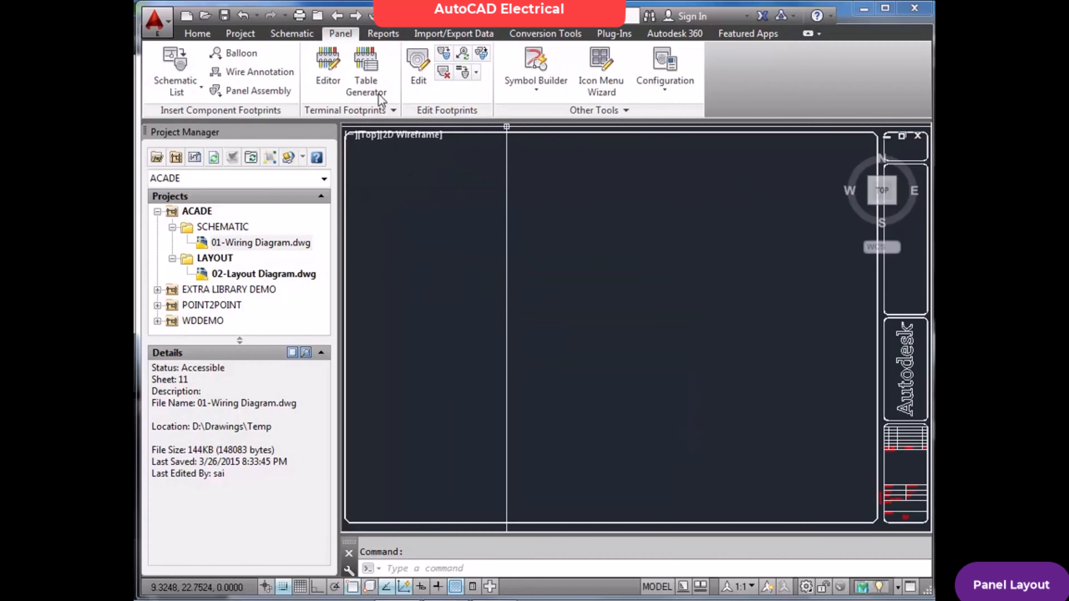
Start inserting footprints for CB1, M1, CR1, LT1 and PB1 from the schematic list using footprint tables, prompting for each location.
click(187, 67)
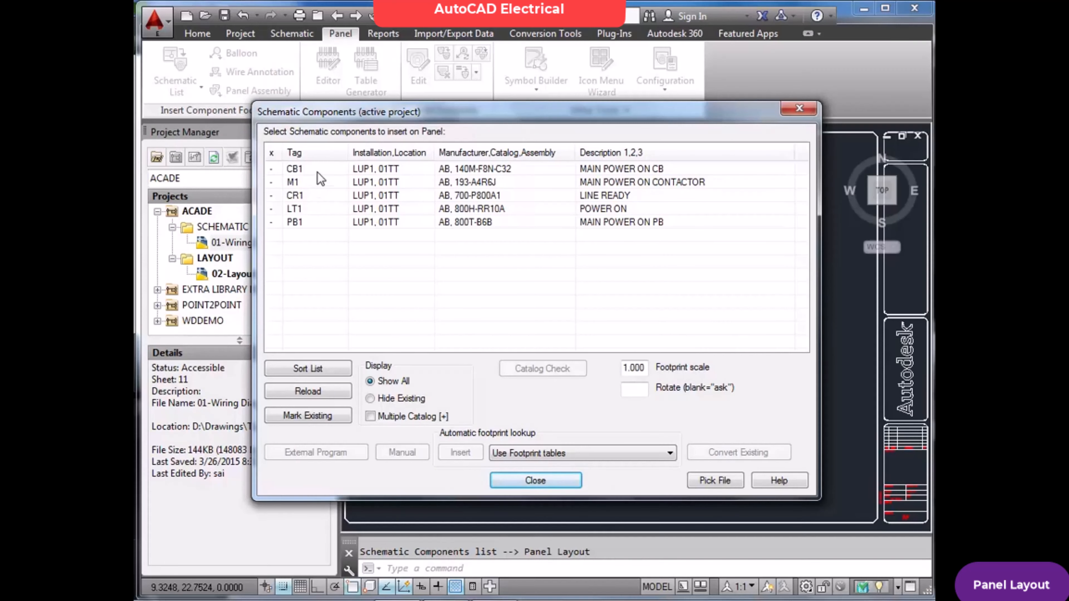
drag(318, 170, 316, 225)
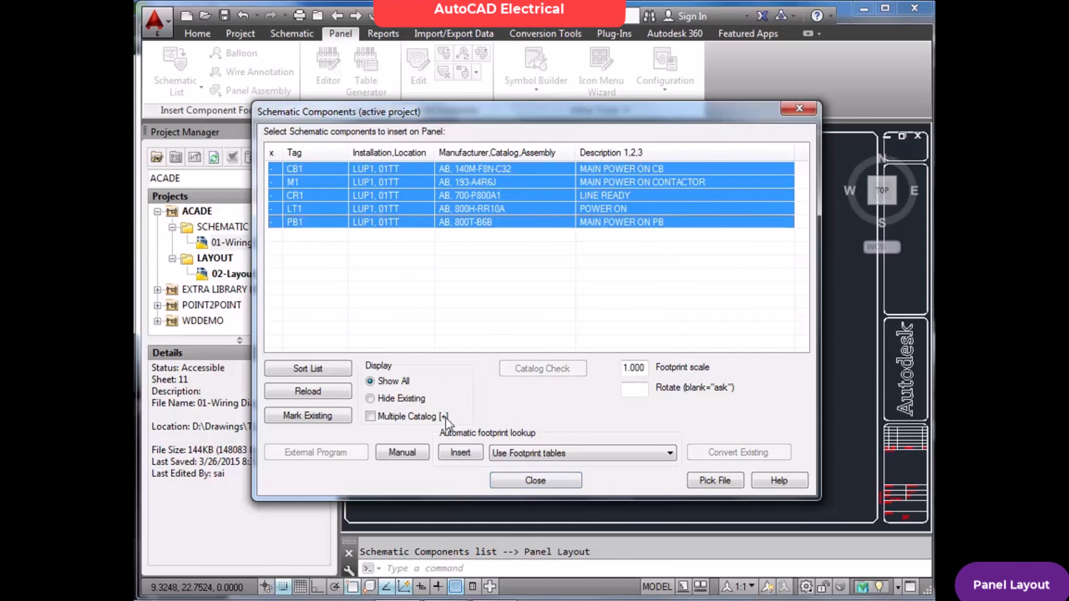
click(460, 453)
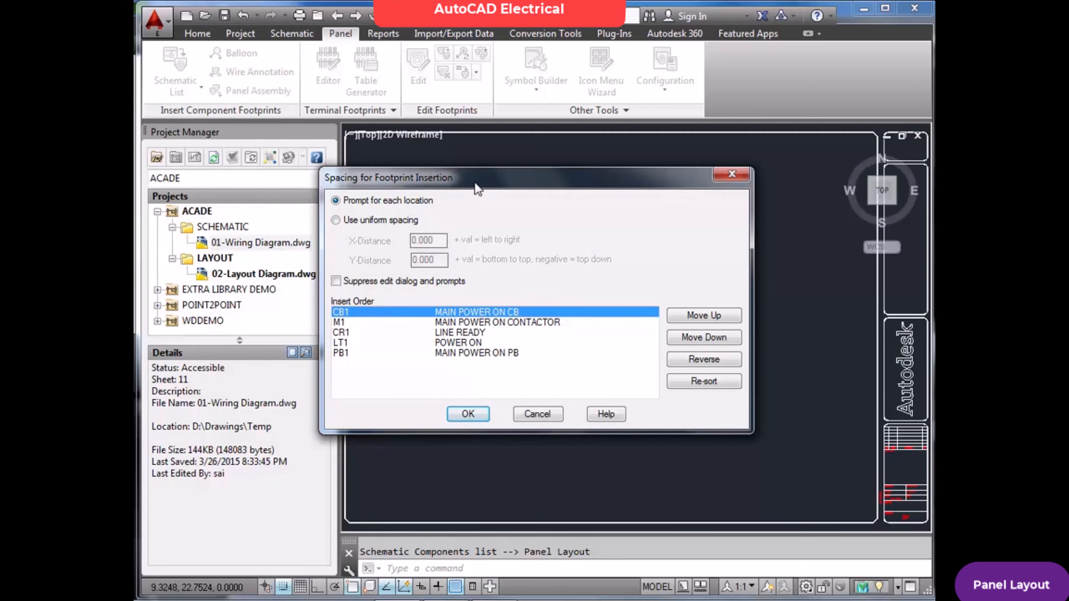
drag(477, 188, 487, 176)
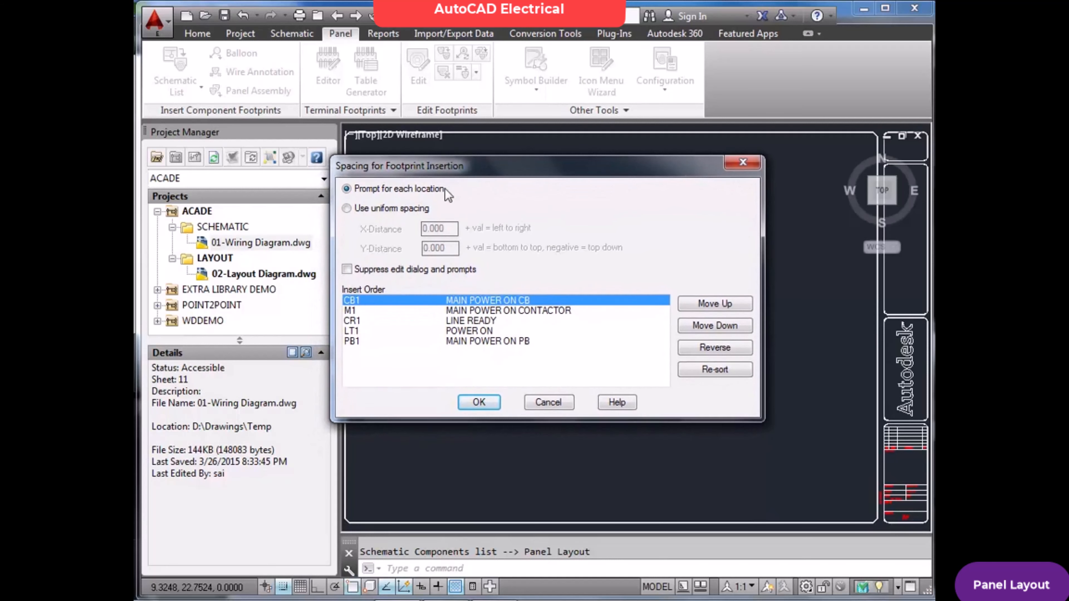
click(347, 209)
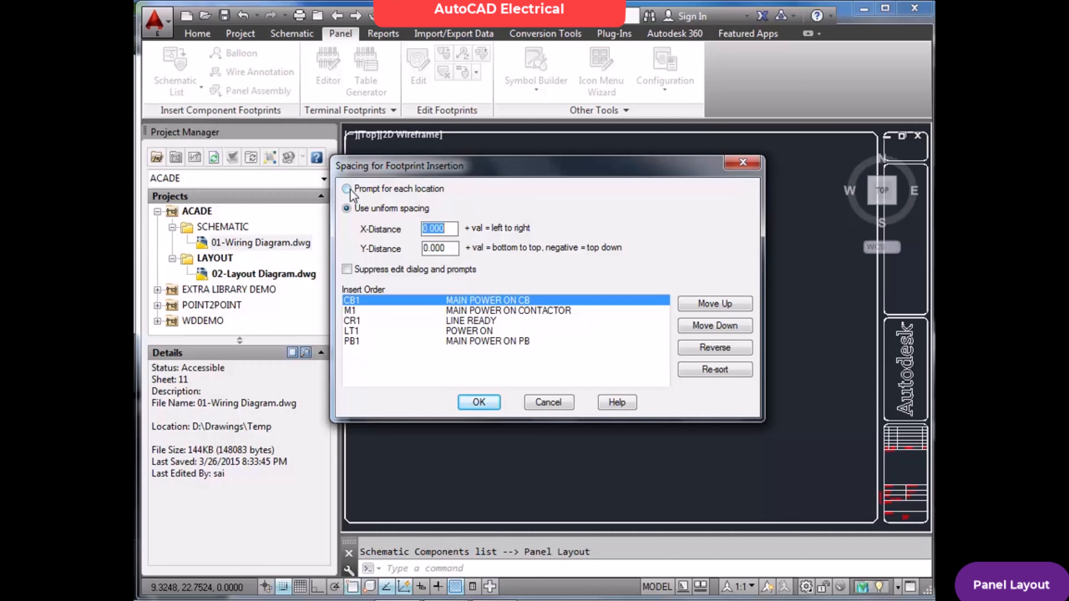
click(347, 189)
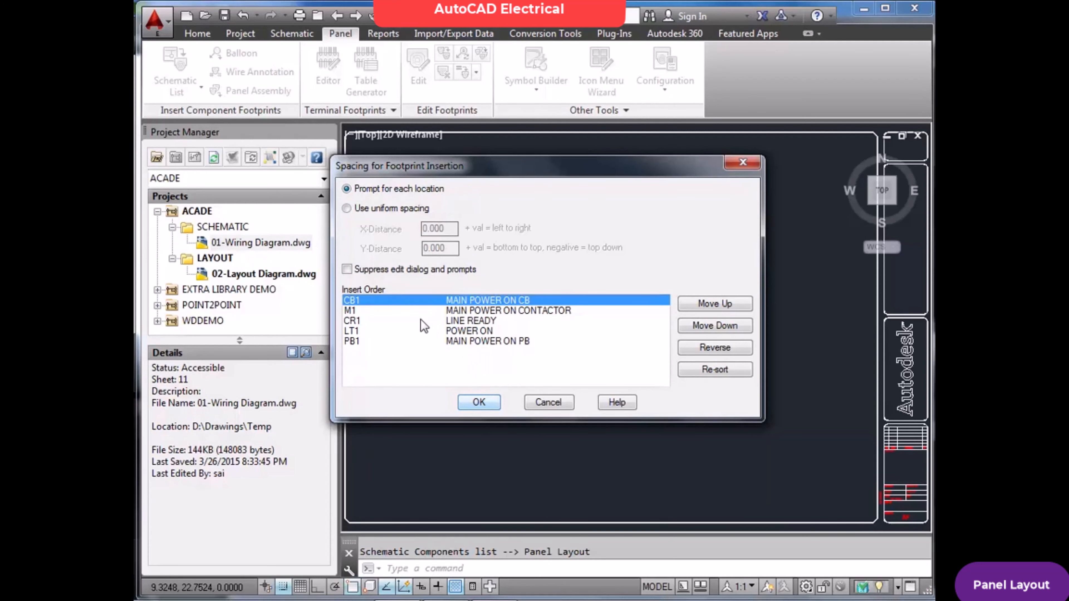
click(478, 402)
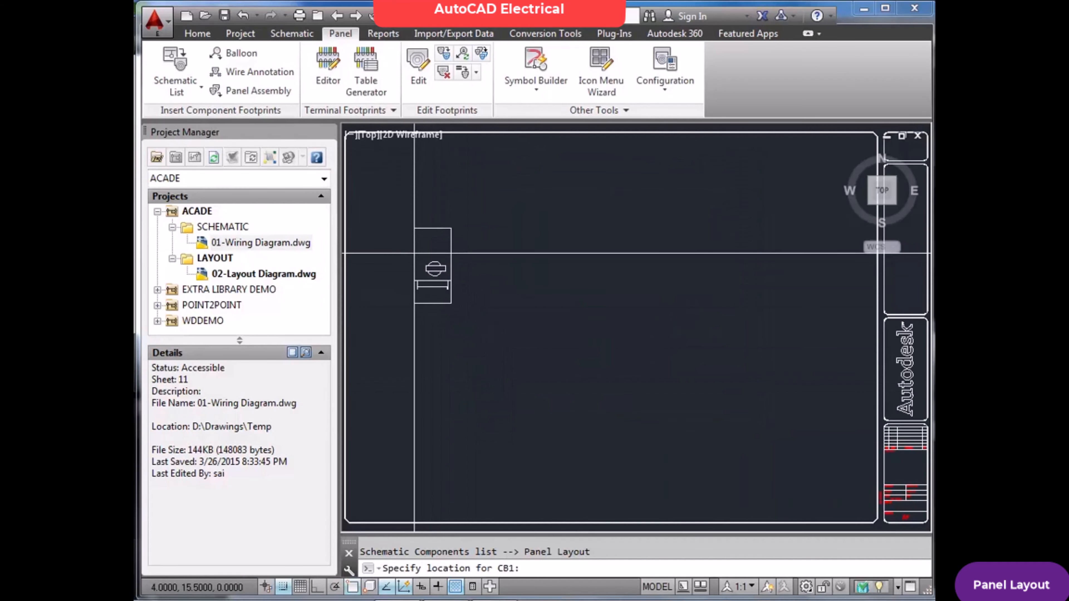
Place the CB1 footprint unrotated at 4, 16.5 with Ortho on, and accept its component data.
key(F8)
click(414, 236)
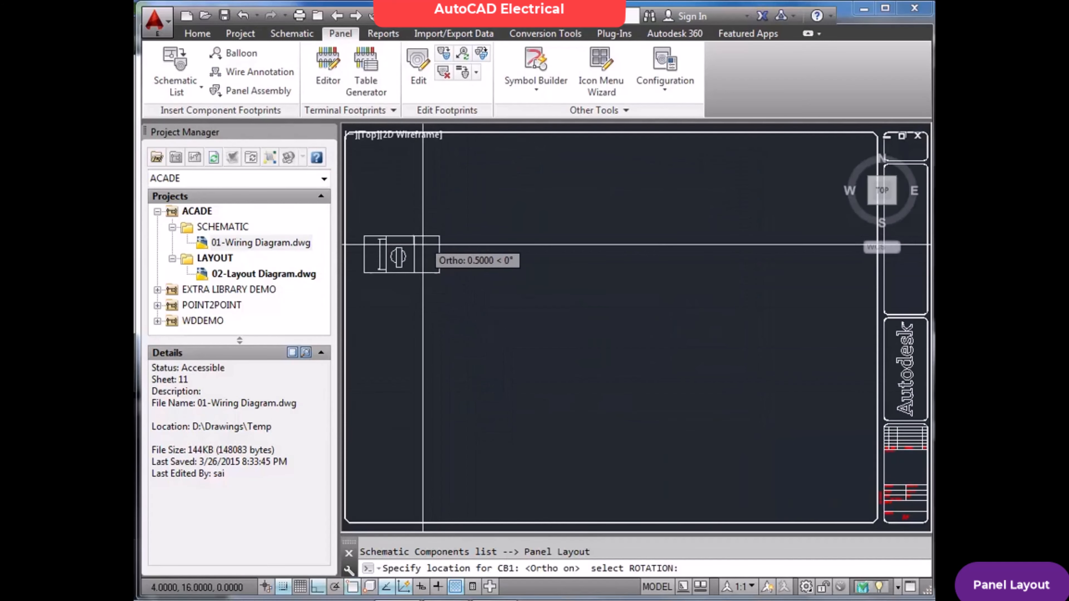
click(431, 244)
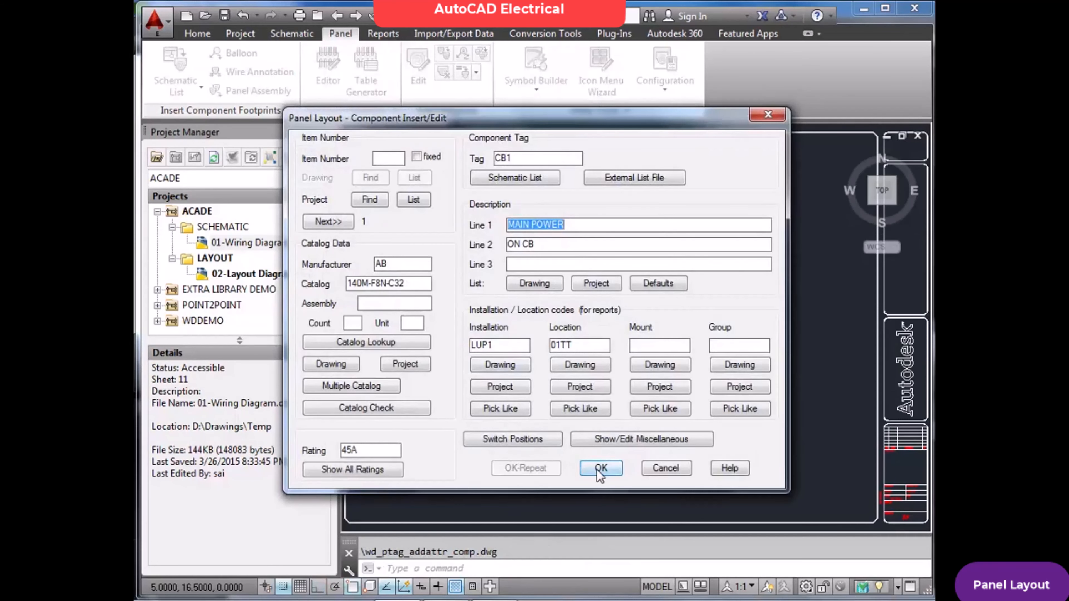
click(597, 467)
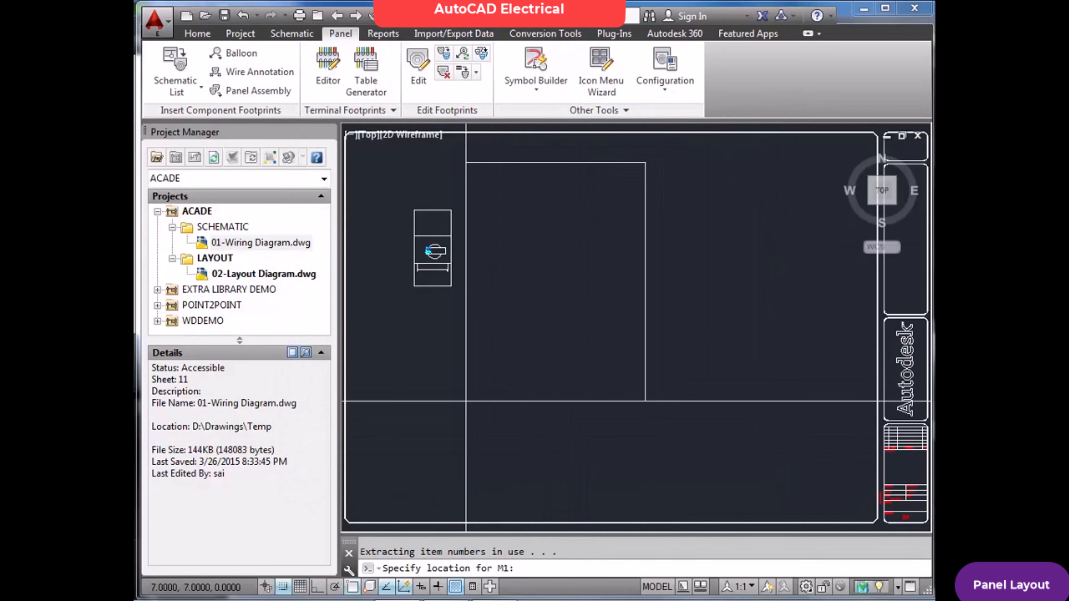
Place the M1 contactor footprint unrotated at 7, 7, beside CB1, and accept its component data.
click(465, 401)
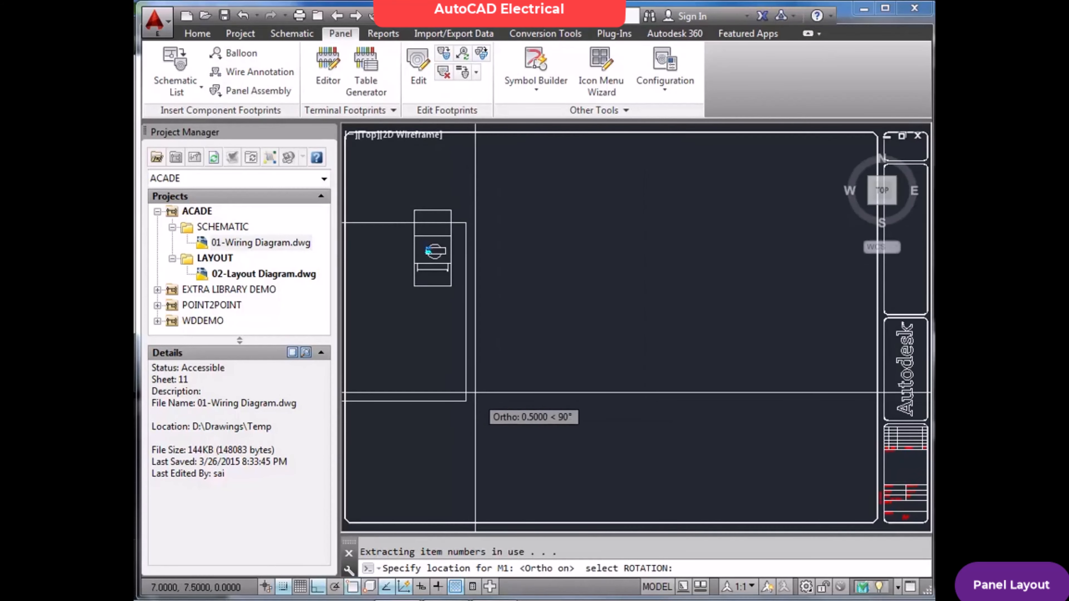
click(502, 391)
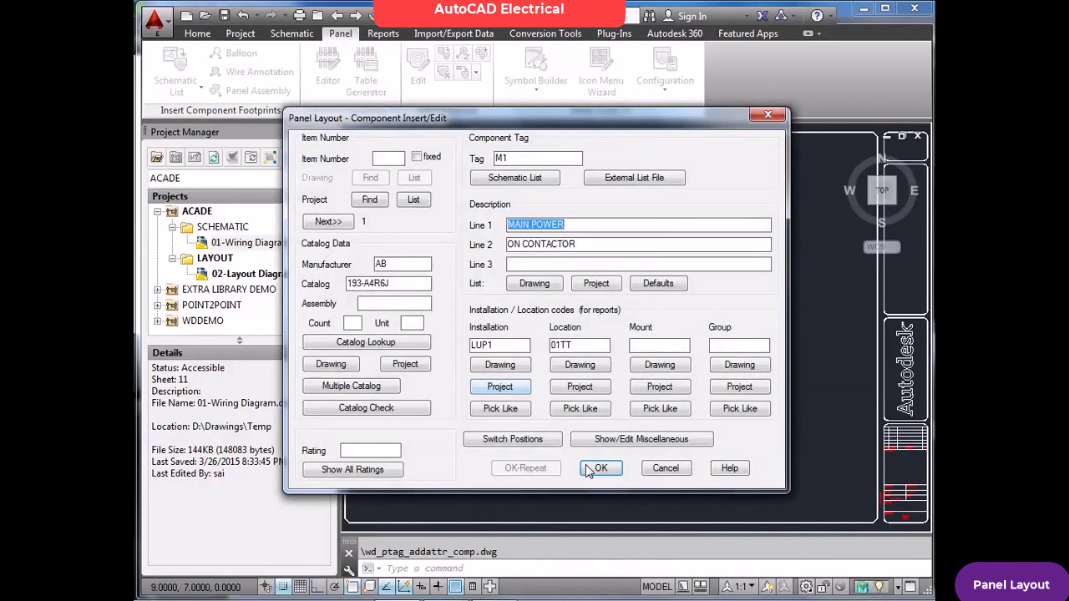
click(595, 450)
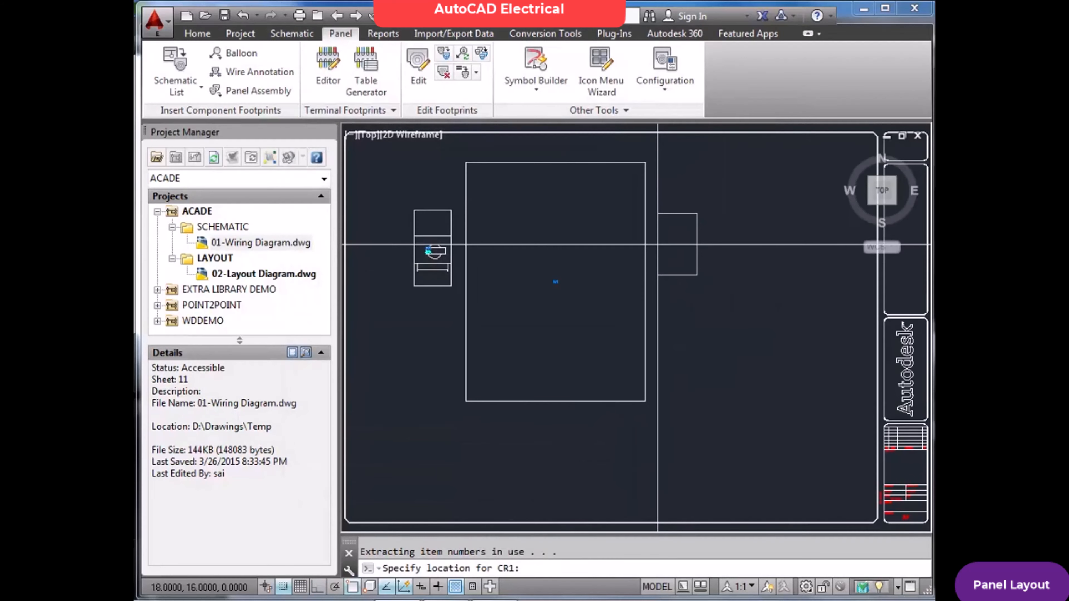
Place the CR1 relay footprint unrotated at 18, 16, beside the M1 contactor, and accept its component data.
click(657, 244)
click(668, 249)
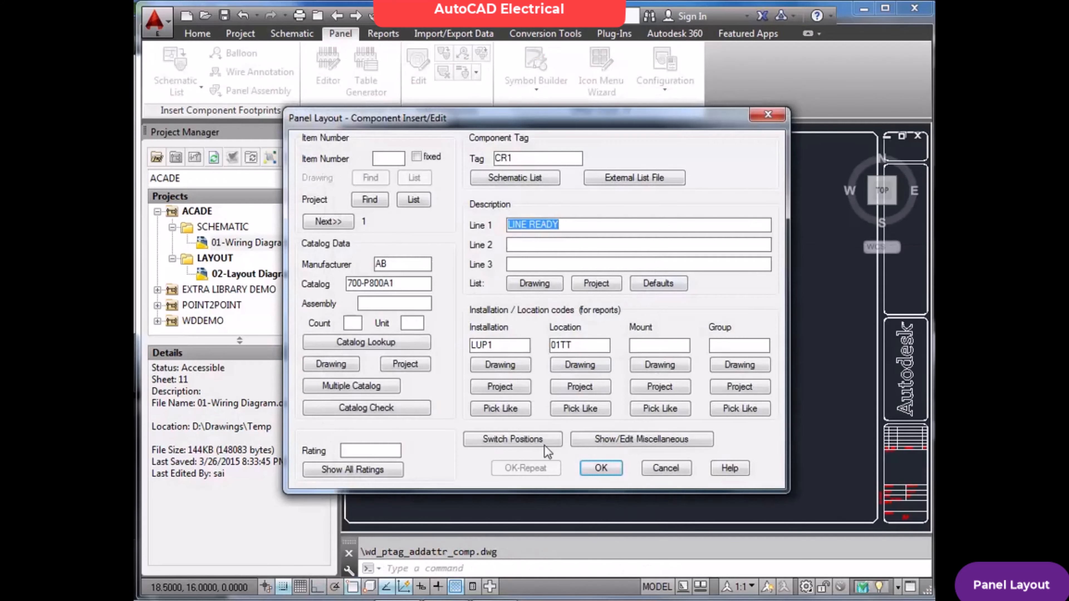
click(600, 468)
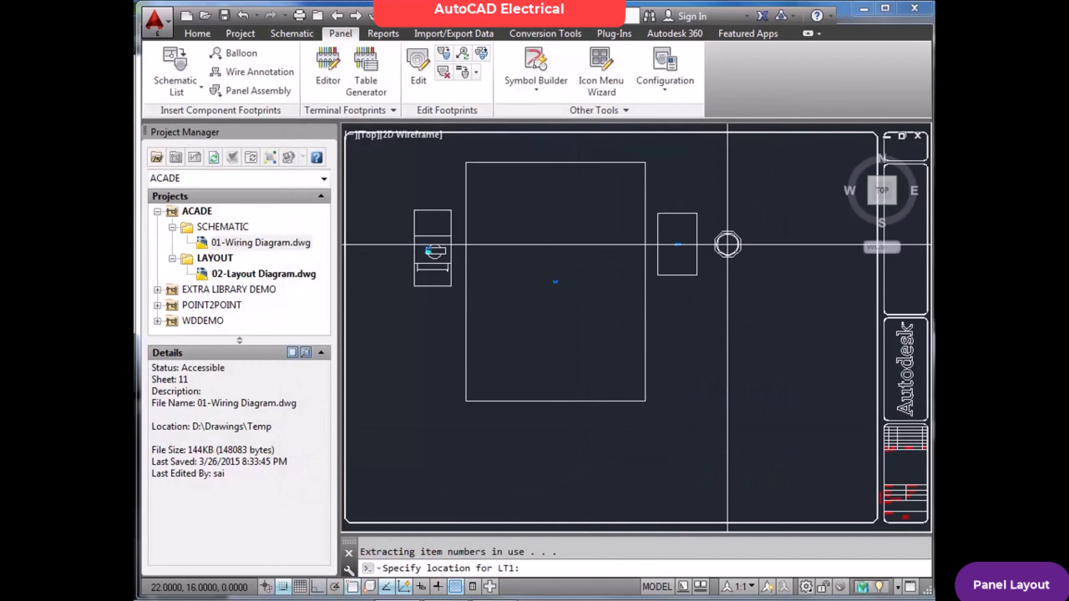
Place the LT1 pilot light footprint at 22, 16, rotated 270 degrees, and accept its component data.
key(F8)
click(727, 244)
click(728, 249)
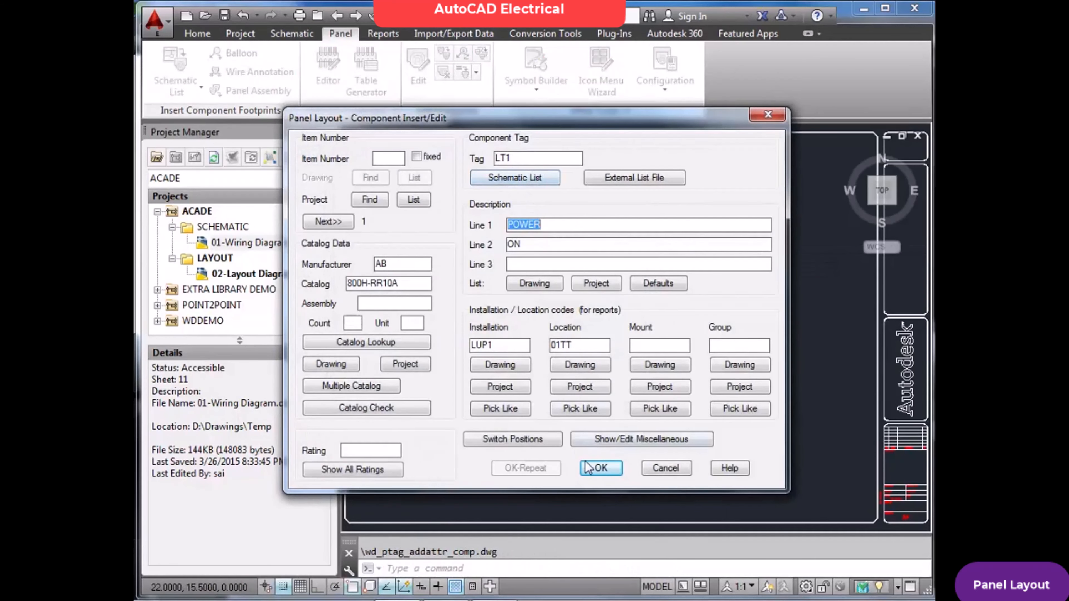
click(601, 468)
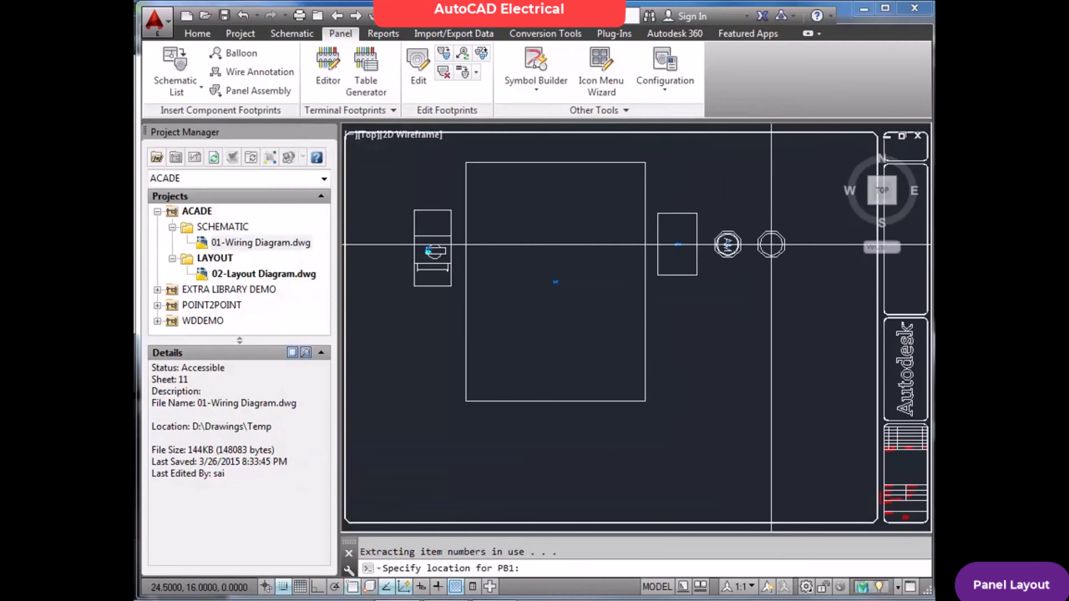
Place the PB1 push button footprint unrotated at 24.5, 16, beside the pilot light, and accept its component data.
click(771, 244)
click(780, 248)
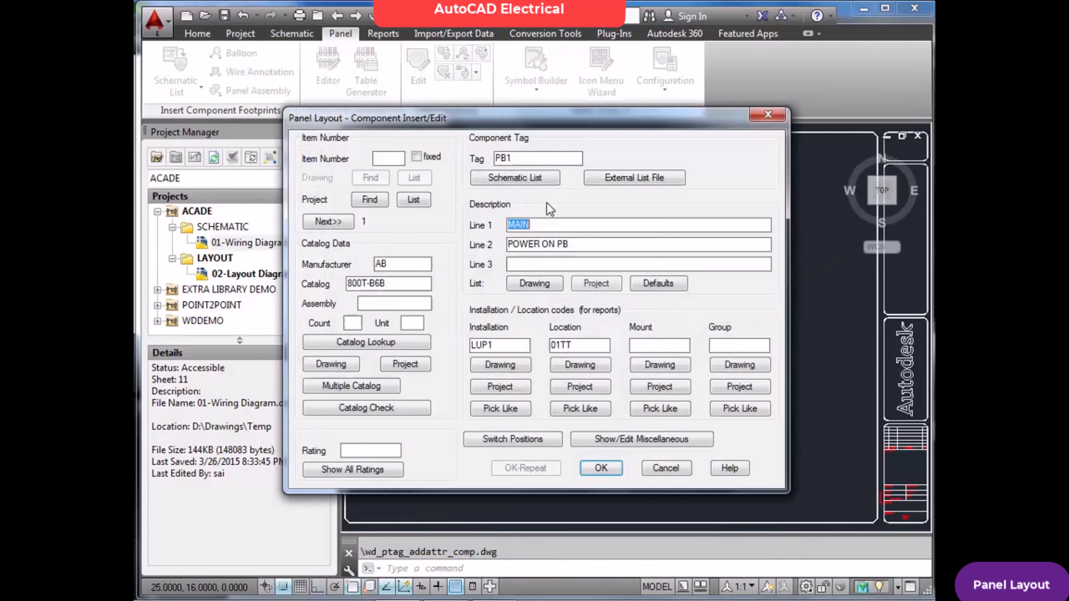
click(602, 466)
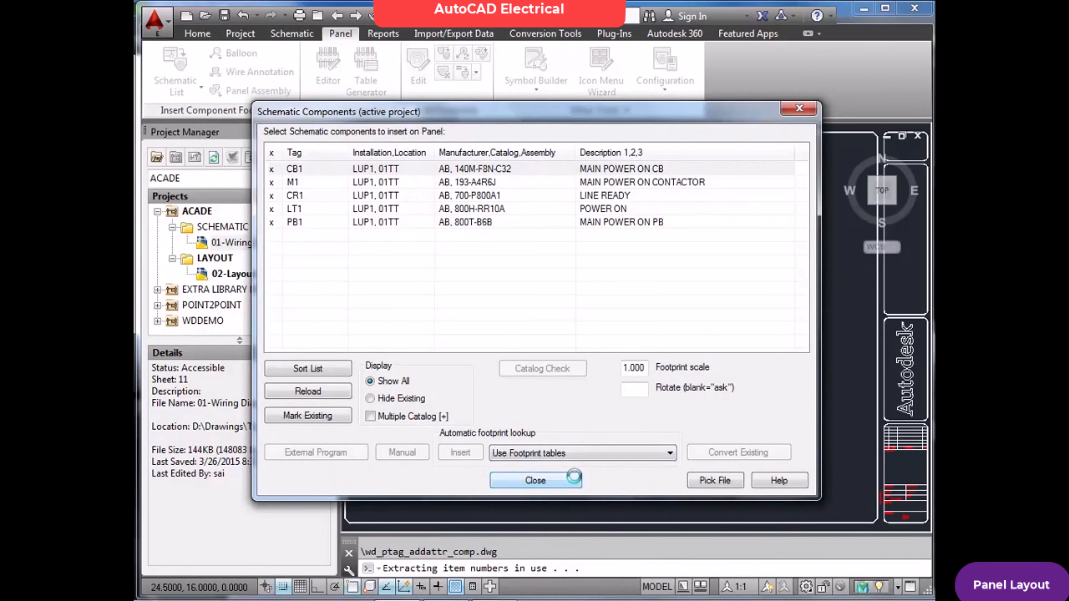
Close the schematic component list, save the changes to the layout drawing and open 01-Wiring Diagram.dwg.
click(564, 481)
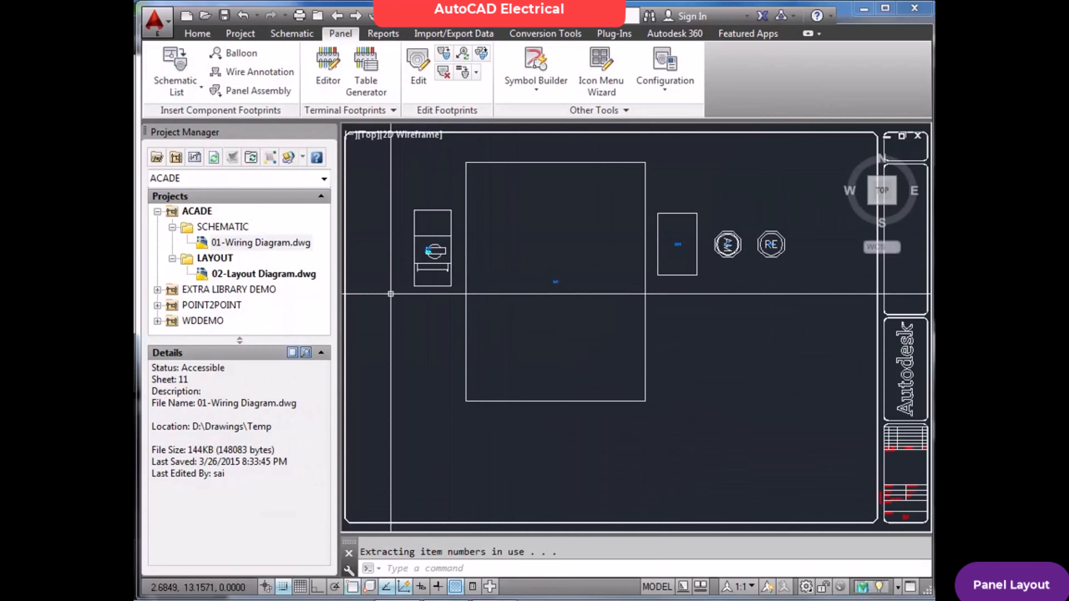
double_click(267, 244)
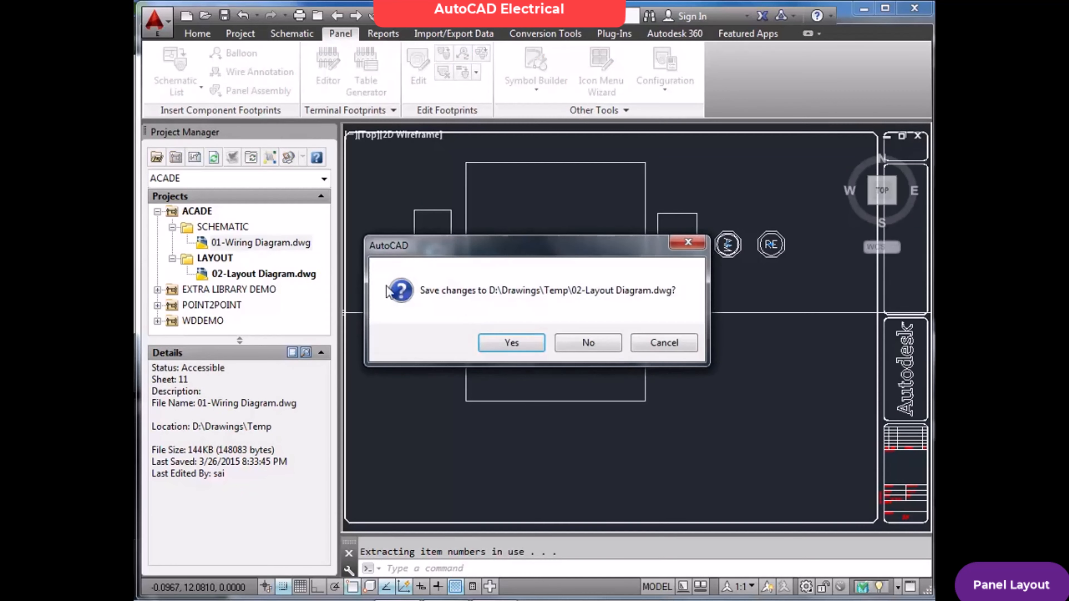
click(509, 343)
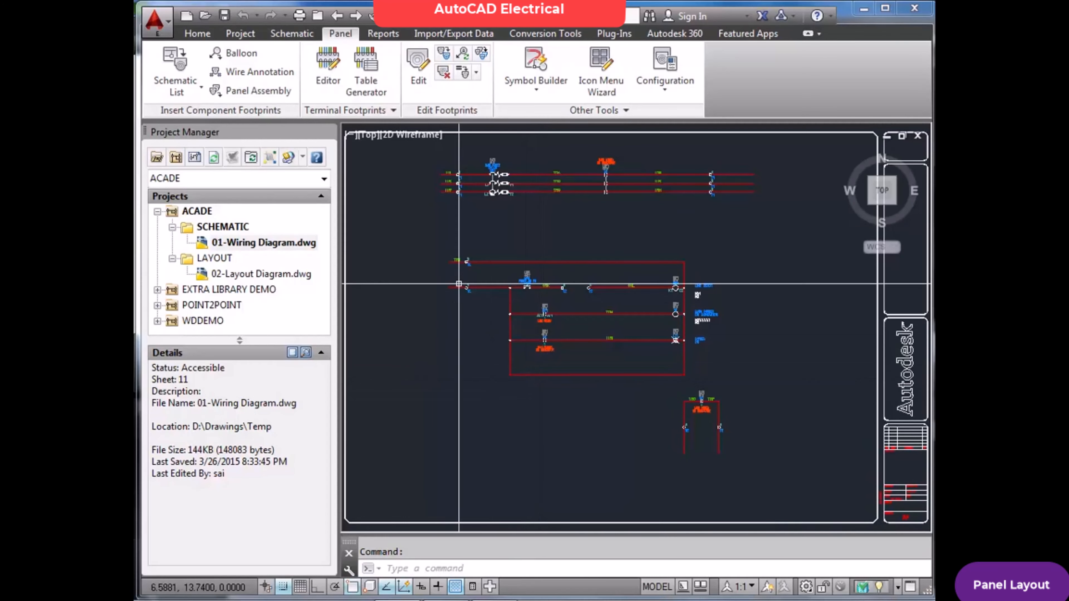
Insert a KVAR Capacitor from the Motor Control symbols at 11.5, 8.5 on the lowest rung, with object snap off.
click(346, 240)
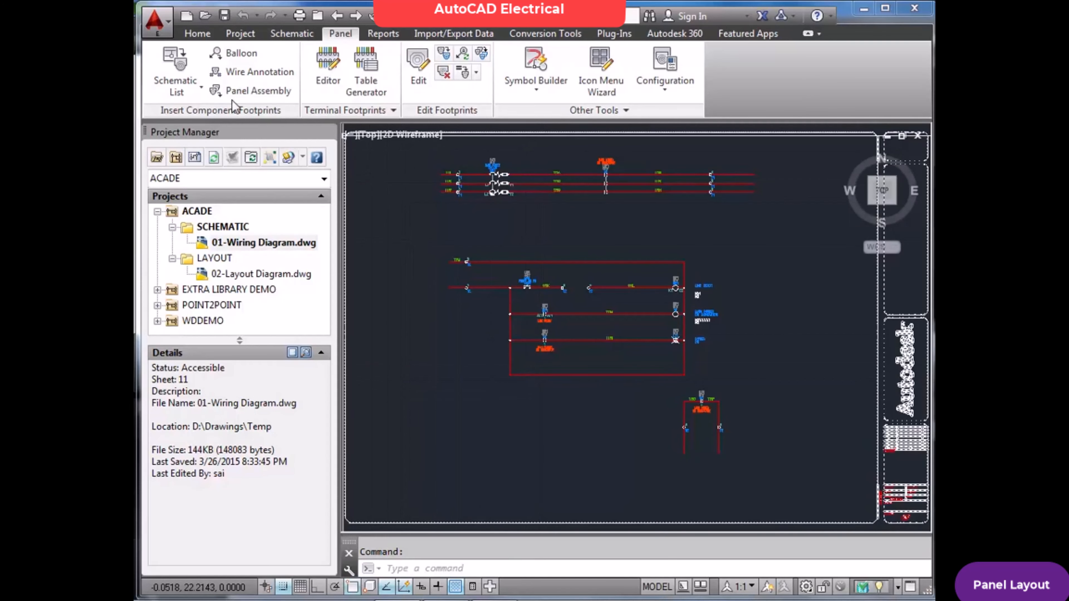
click(292, 35)
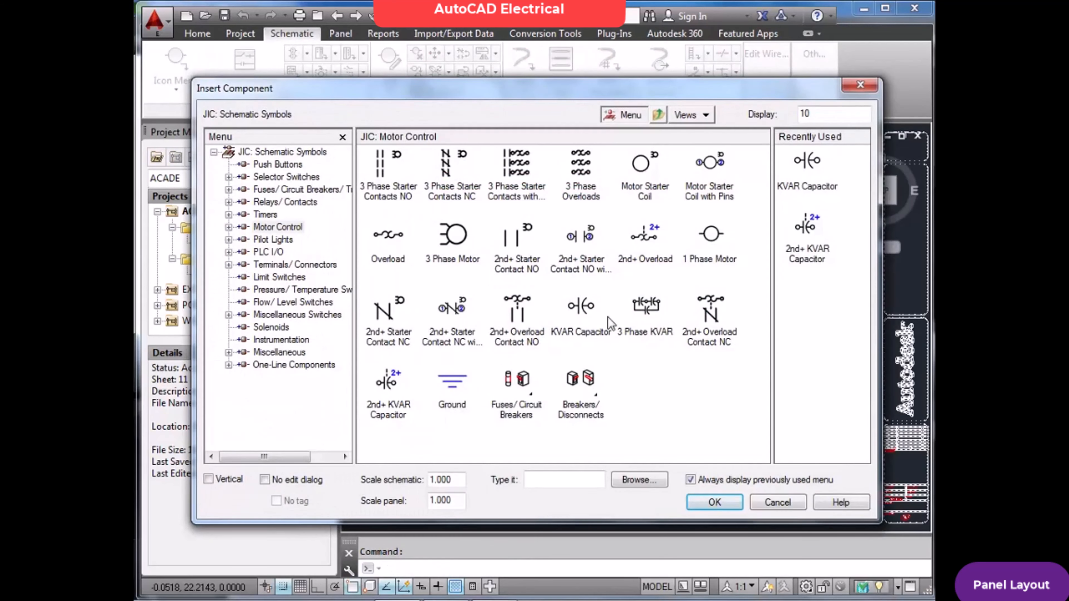
double_click(586, 307)
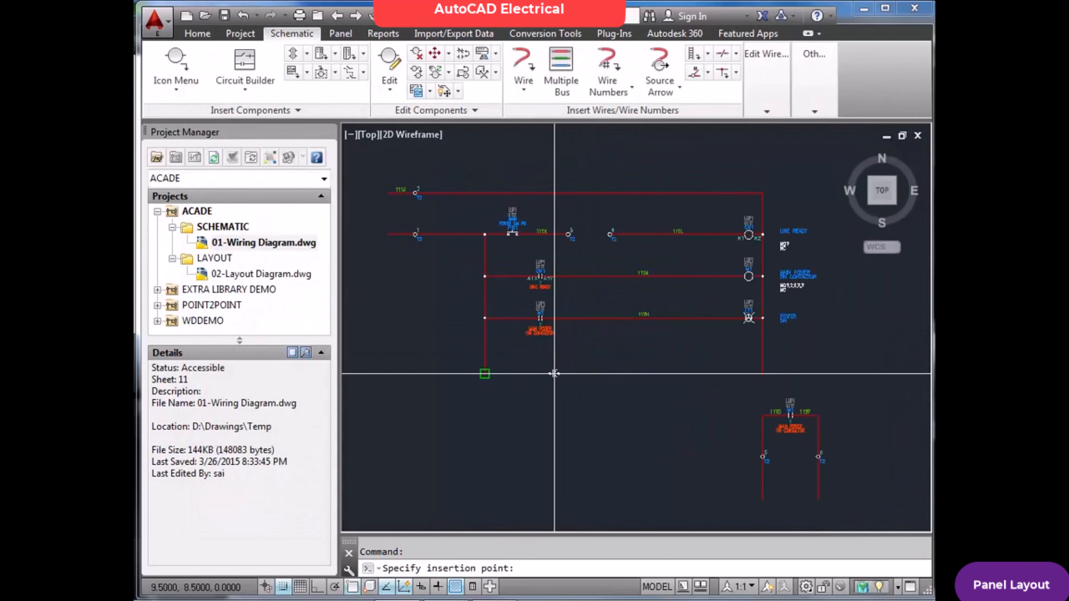
key(F3)
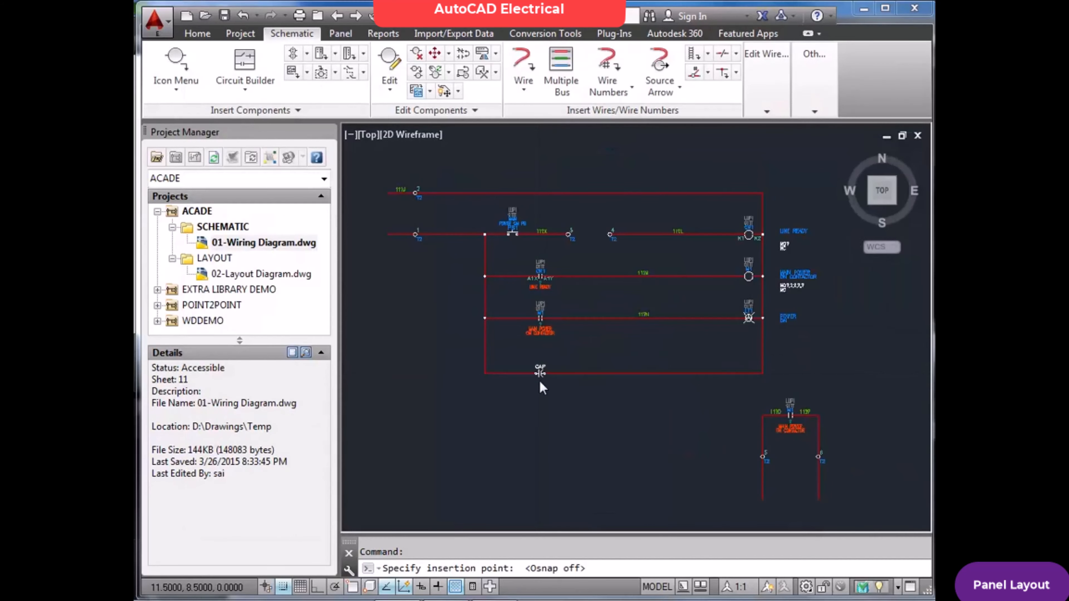
click(539, 378)
Tag the capacitor CAP1, assign the ABB 2GCA281318A0030 catalog part, and set installation LUP1 and location 01TT.
drag(333, 122, 365, 136)
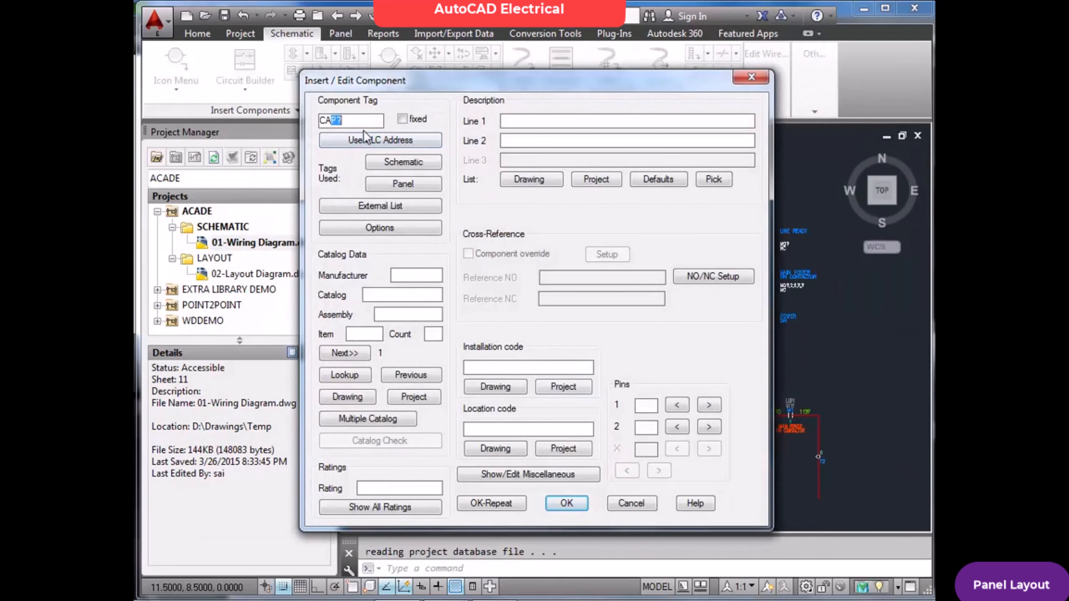
text(P1)
click(356, 373)
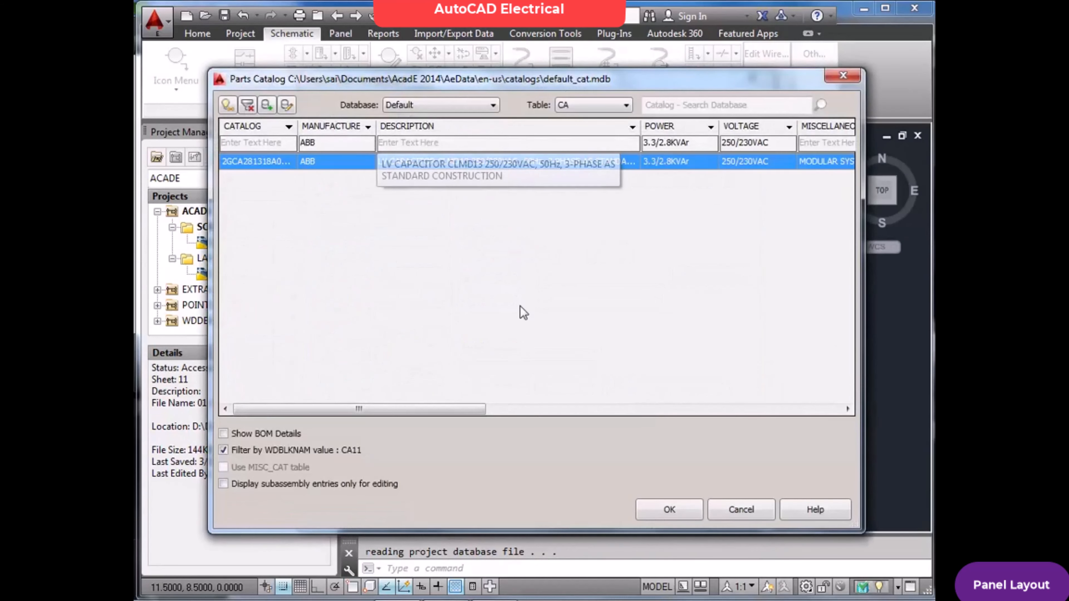
click(670, 510)
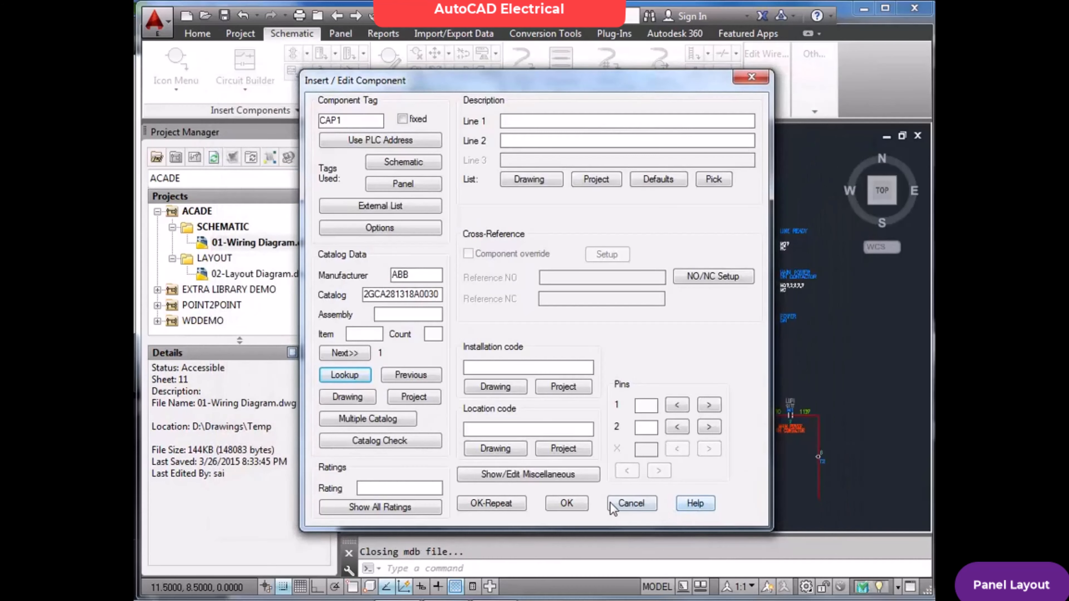
click(556, 368)
text(LUP1)
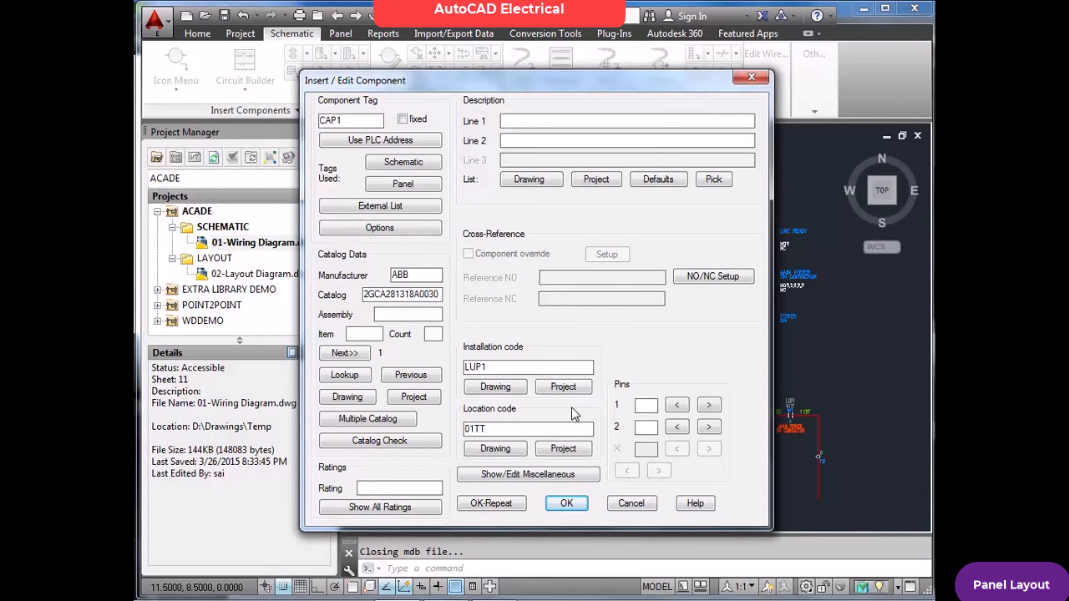
click(567, 503)
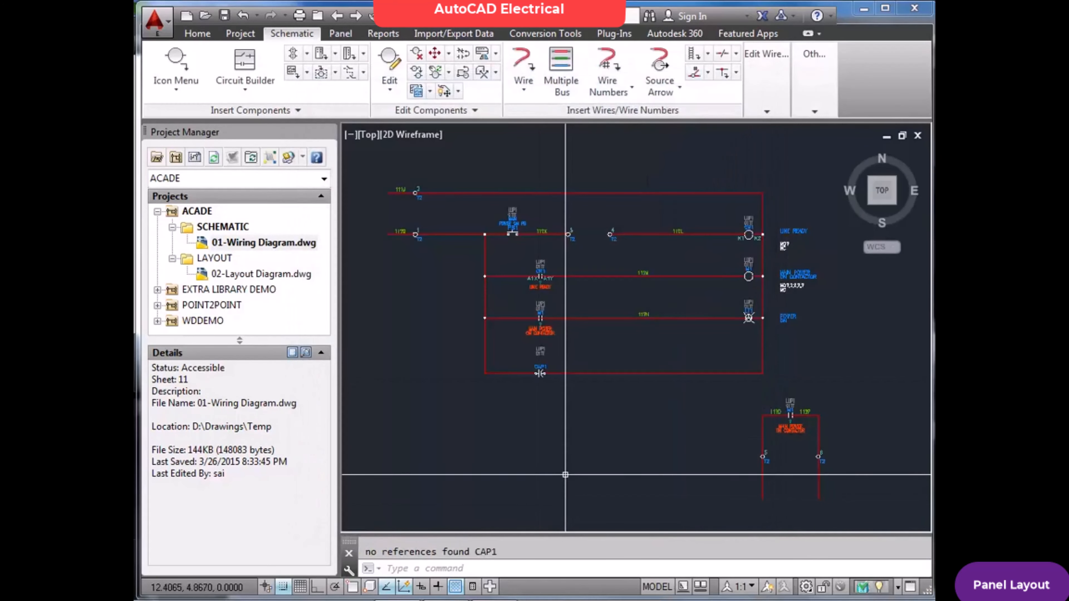
Save the wiring diagram with the new capacitor and open 02-Layout Diagram.dwg.
scroll(547, 366, up, 5)
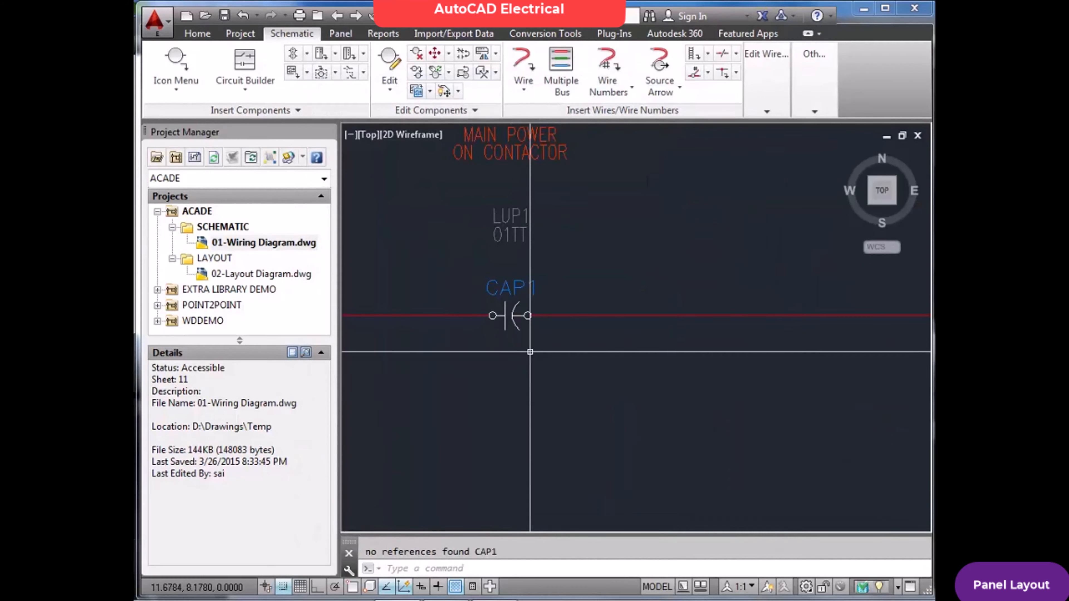
key(Escape)
text(z)
key(Return)
text(a)
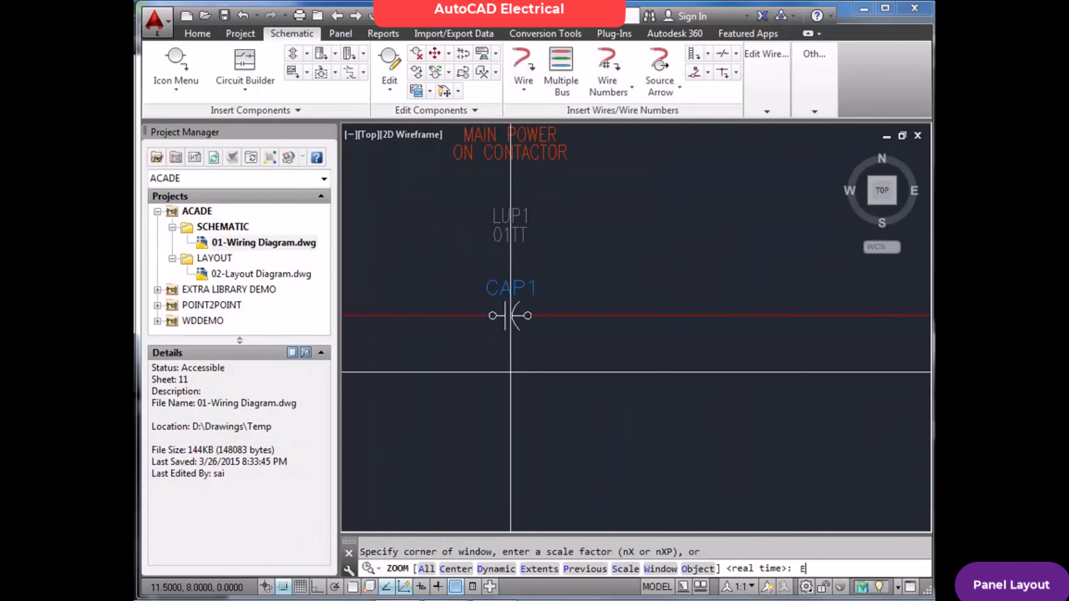
key(Return)
key(ctrl+s)
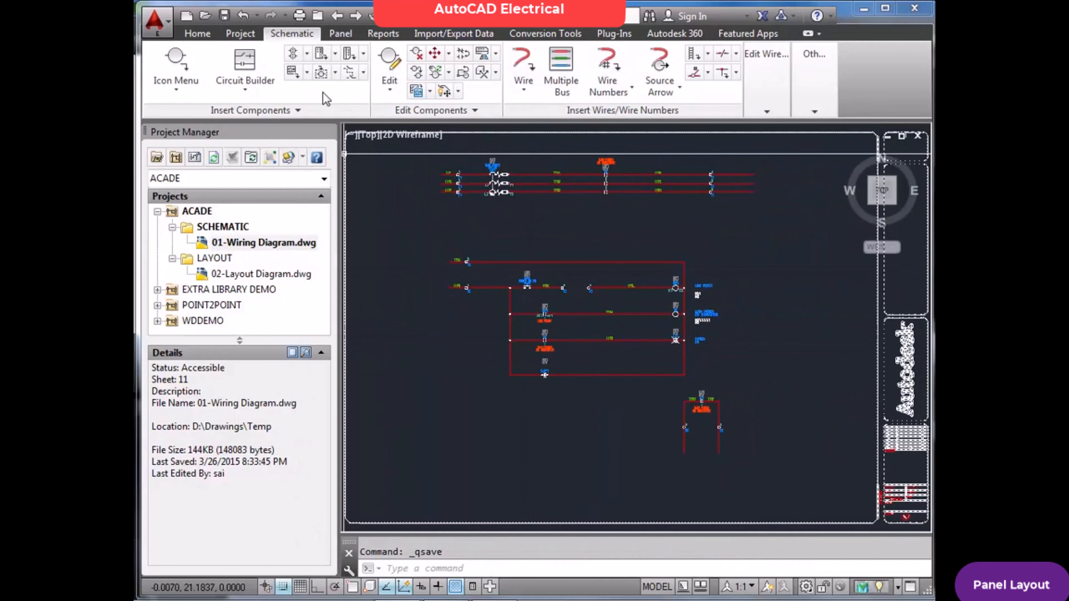
click(355, 15)
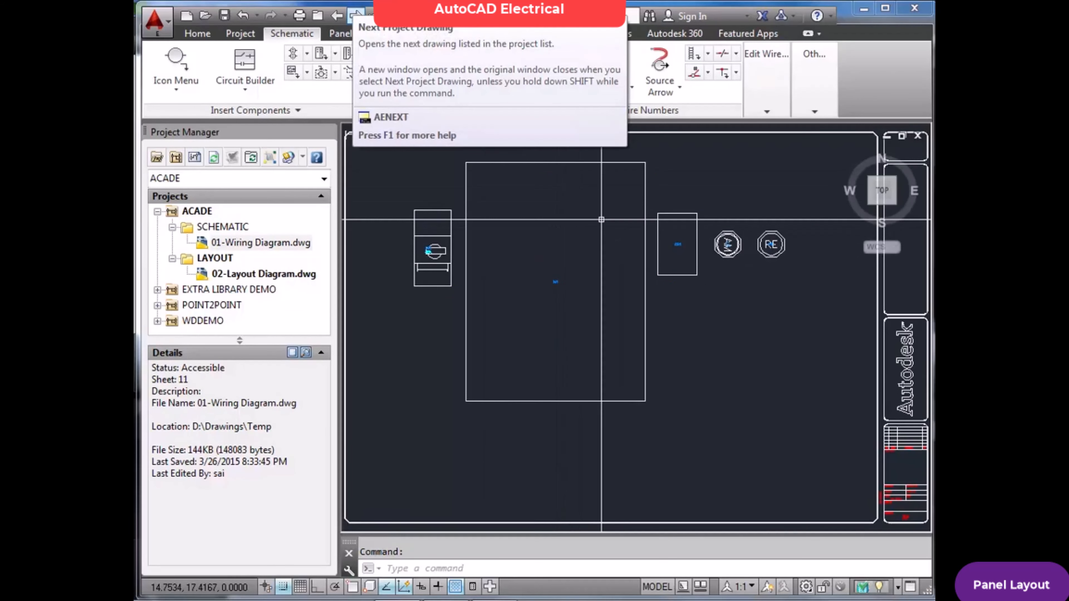
key(Escape)
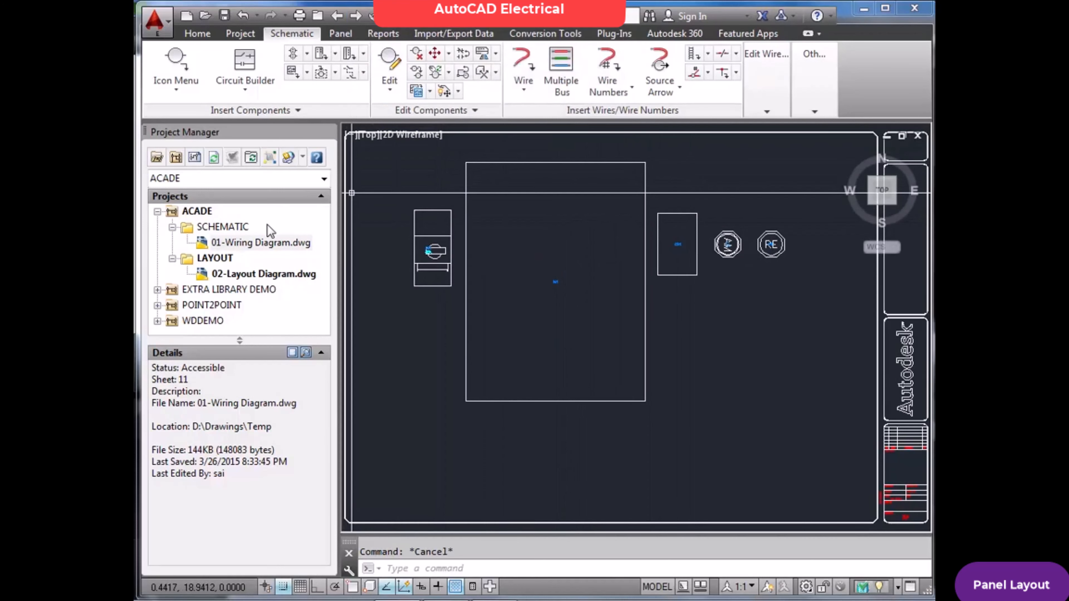
Reopen 01-Wiring Diagram.dwg to examine the CAP1 capacitor on the lowest rung, and return to 02-Layout Diagram.dwg.
double_click(260, 242)
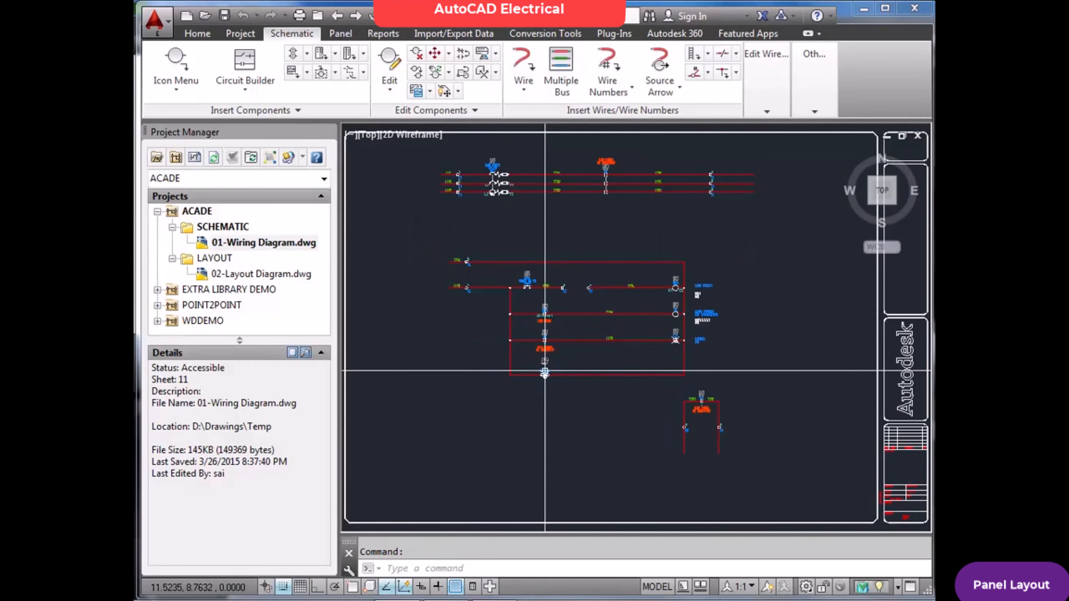
scroll(545, 370, up, 2)
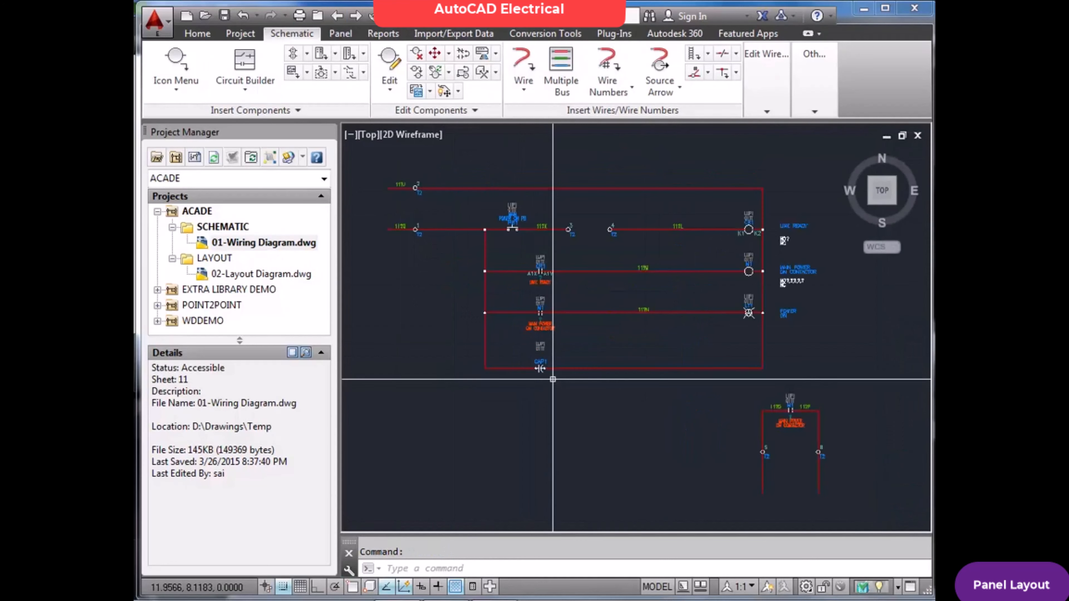
key(Escape)
click(355, 15)
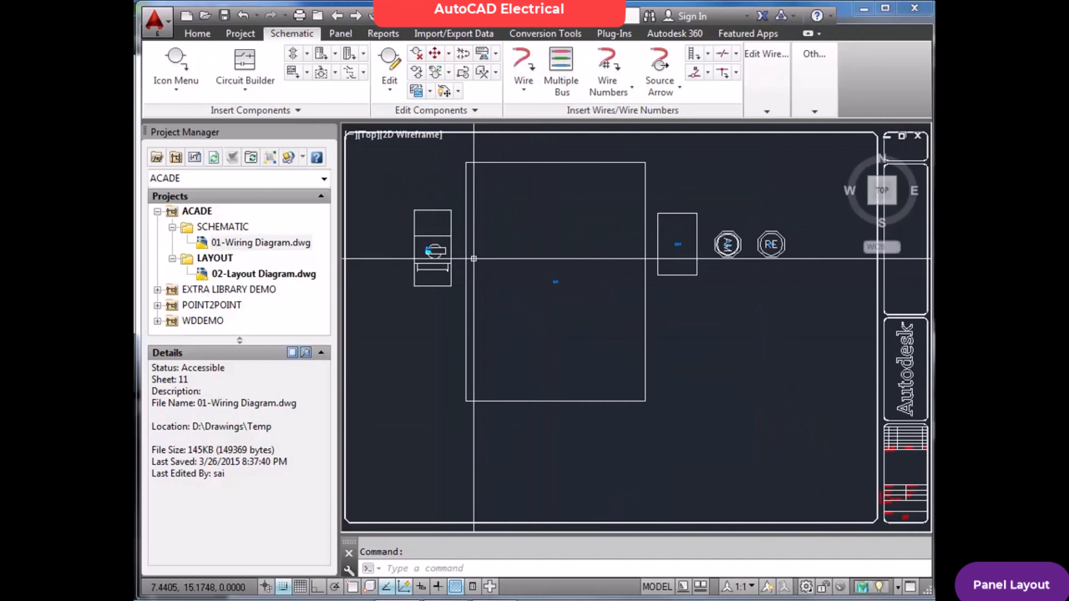
click(340, 33)
click(201, 90)
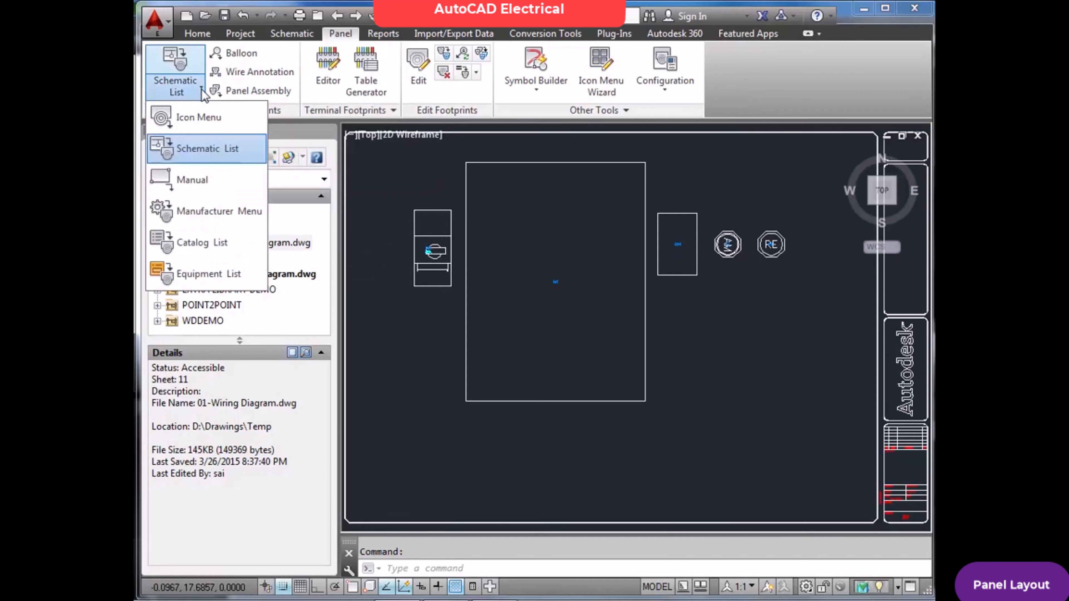
click(190, 185)
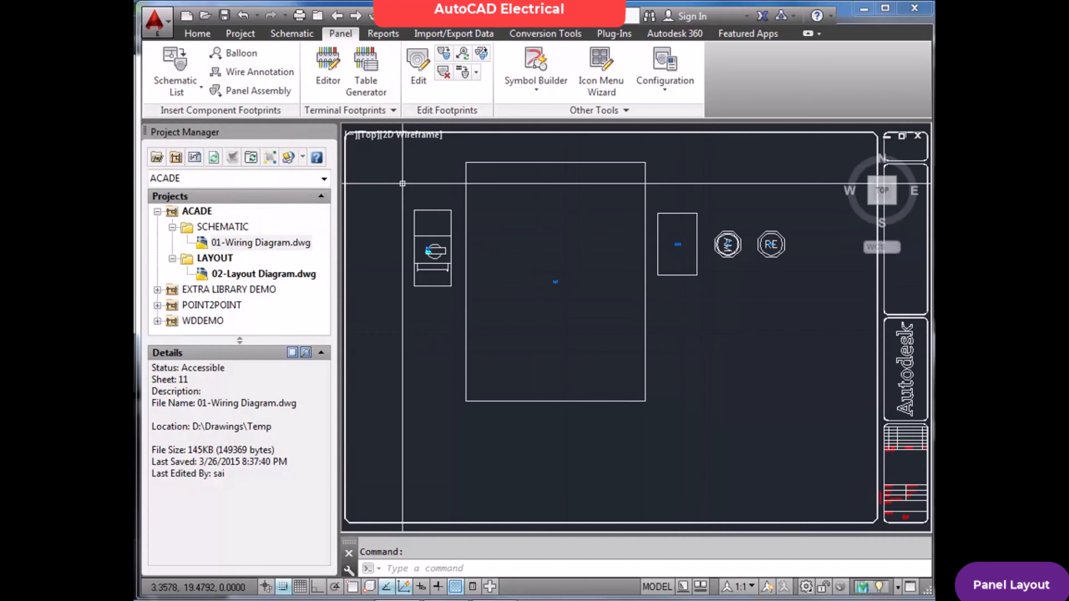
Try a rectangle from 20, 7.5 to 24, 10 on the WIRES layer below the pilot light, and erase it.
click(202, 36)
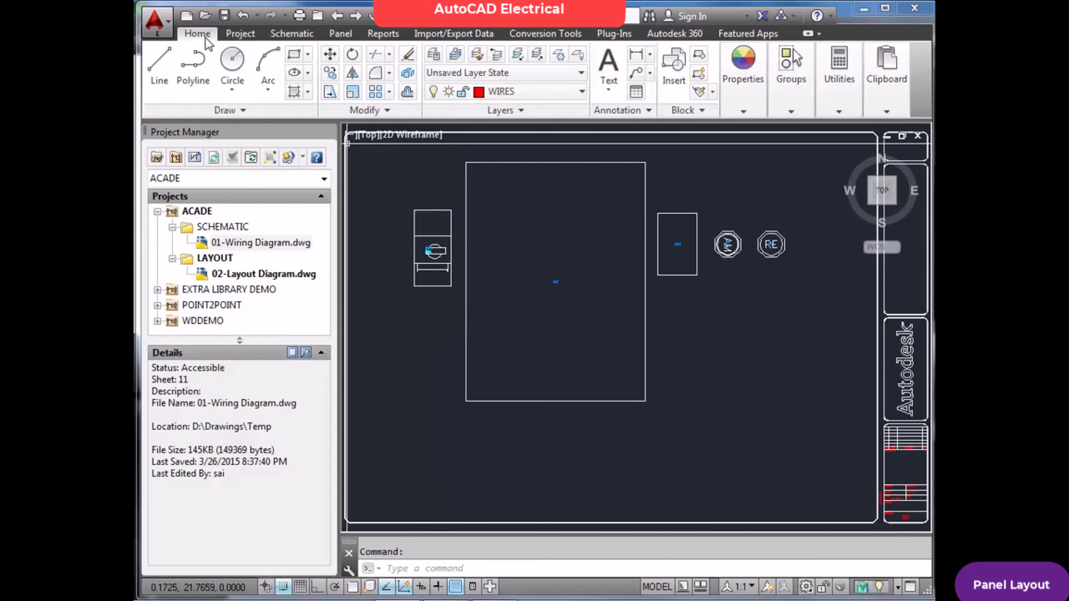
click(297, 55)
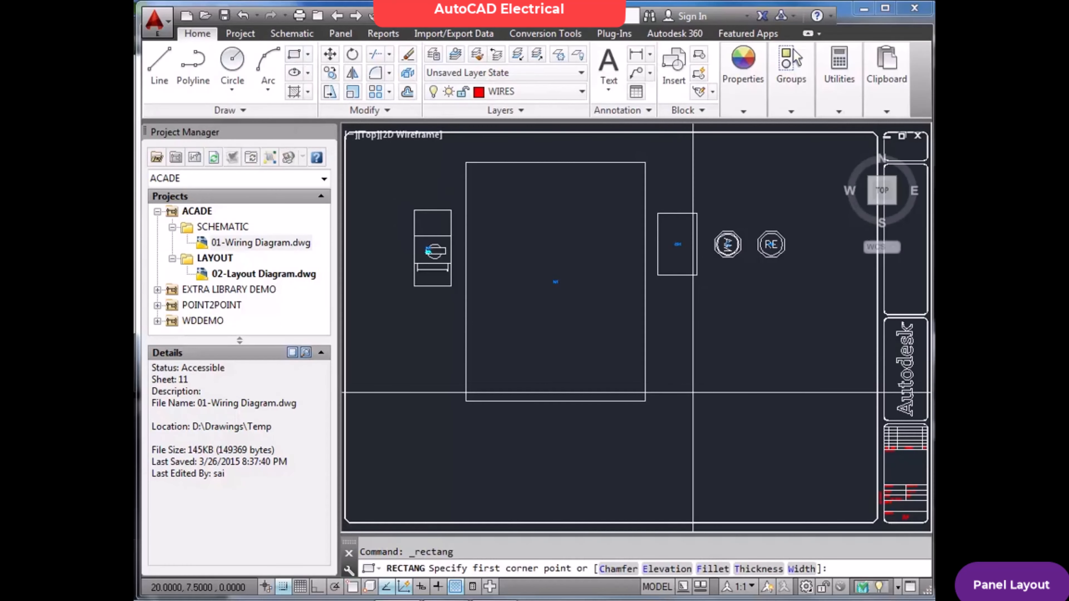
click(692, 393)
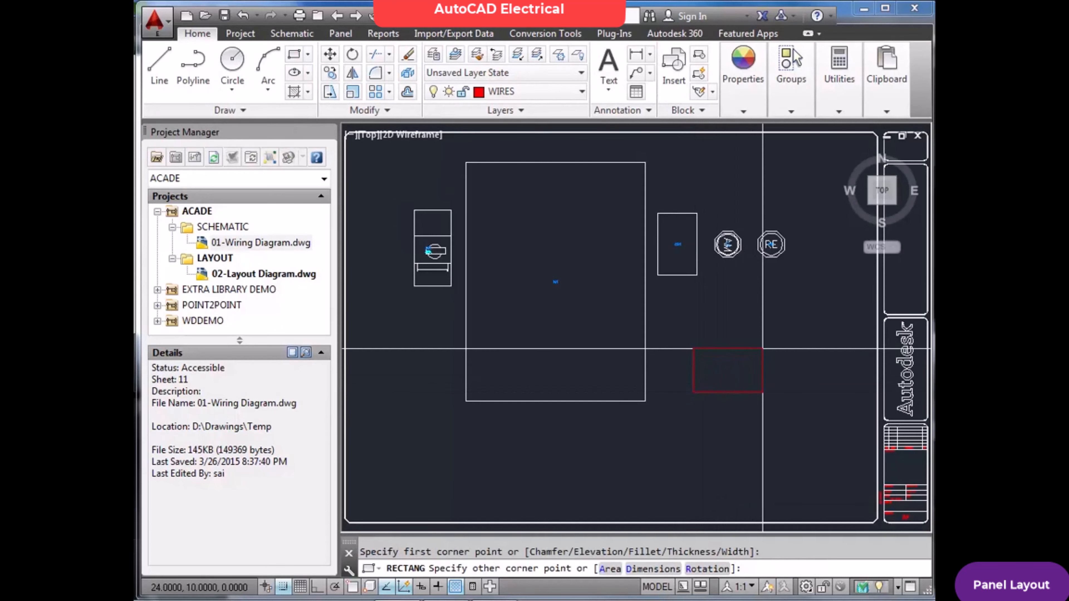
click(762, 348)
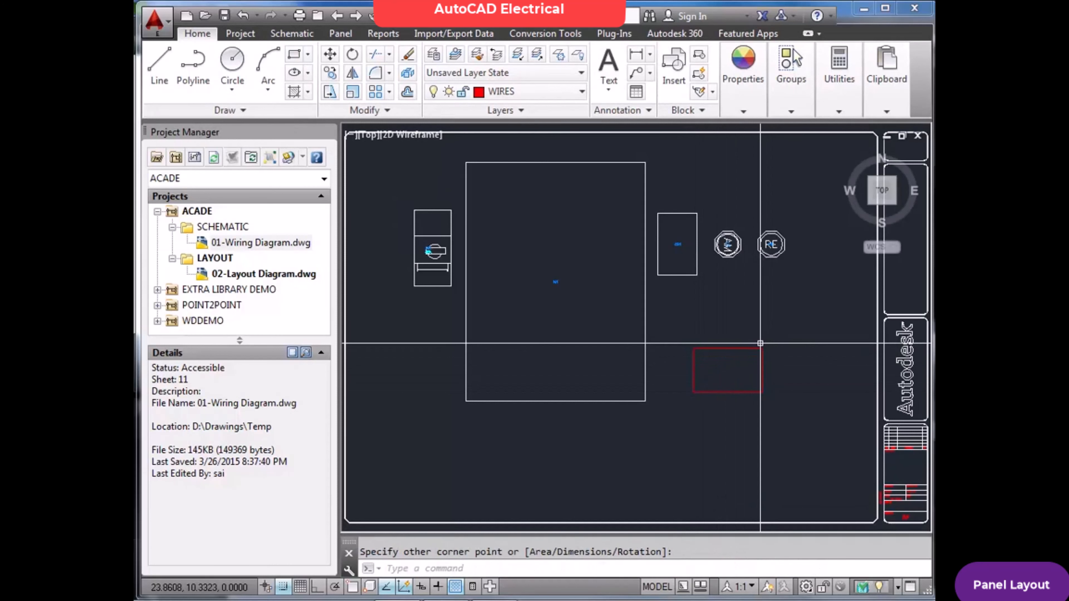
click(760, 333)
click(721, 381)
key(Delete)
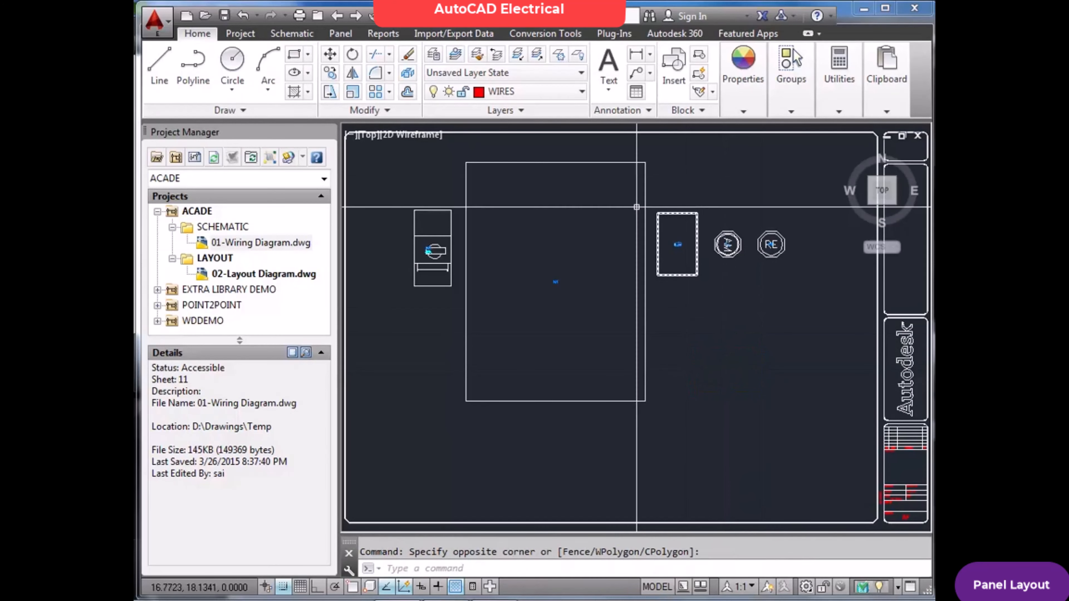
Make PMISC the current layer and draw a rectangle from 19.5, 7 to 25, 10 below the pilot light and push button.
click(581, 92)
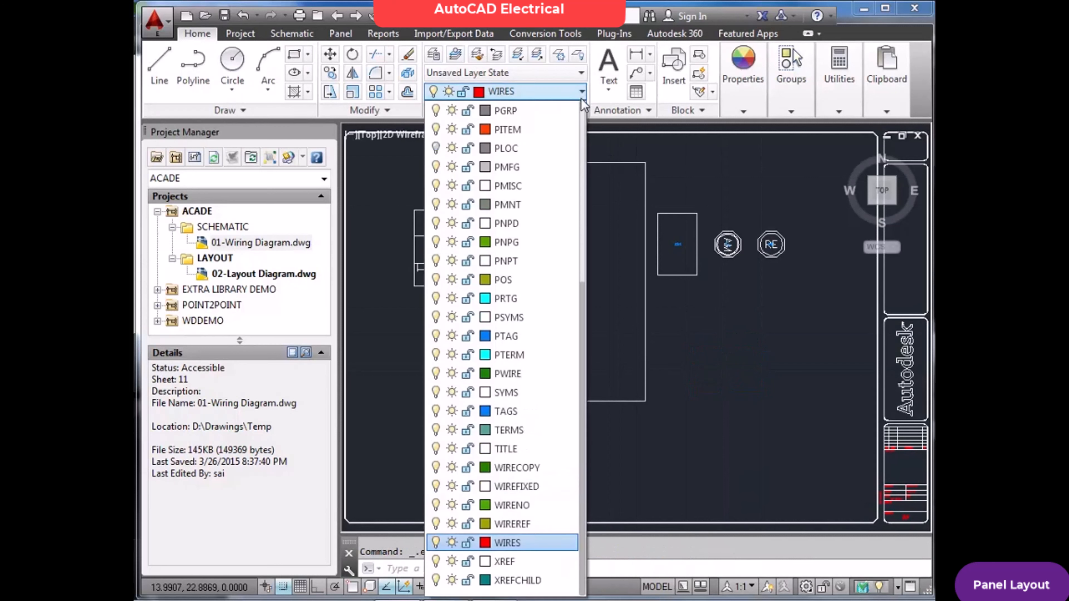
click(546, 186)
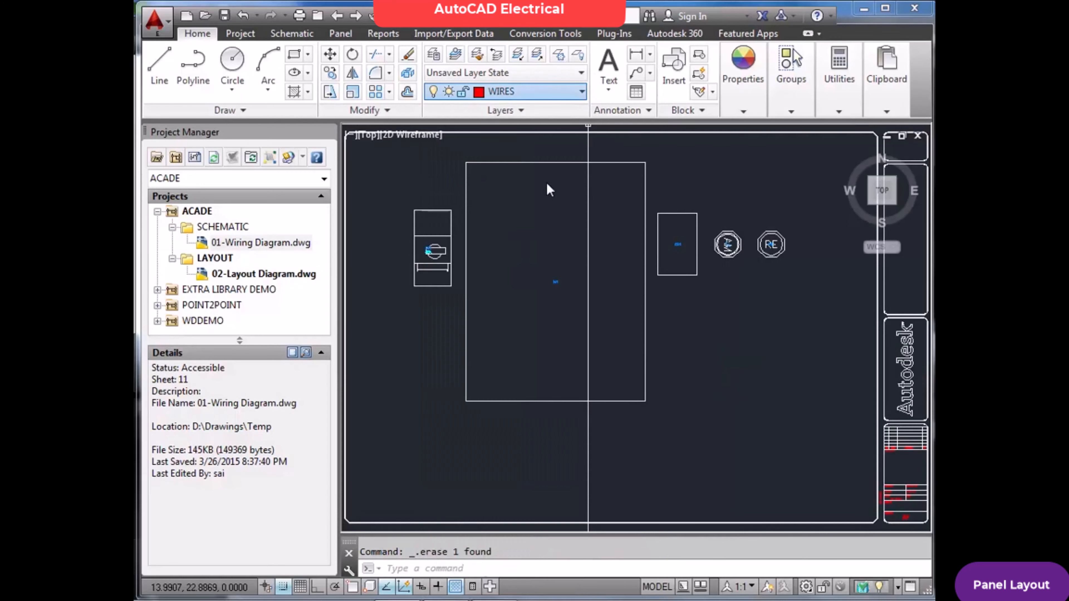
click(294, 54)
click(684, 401)
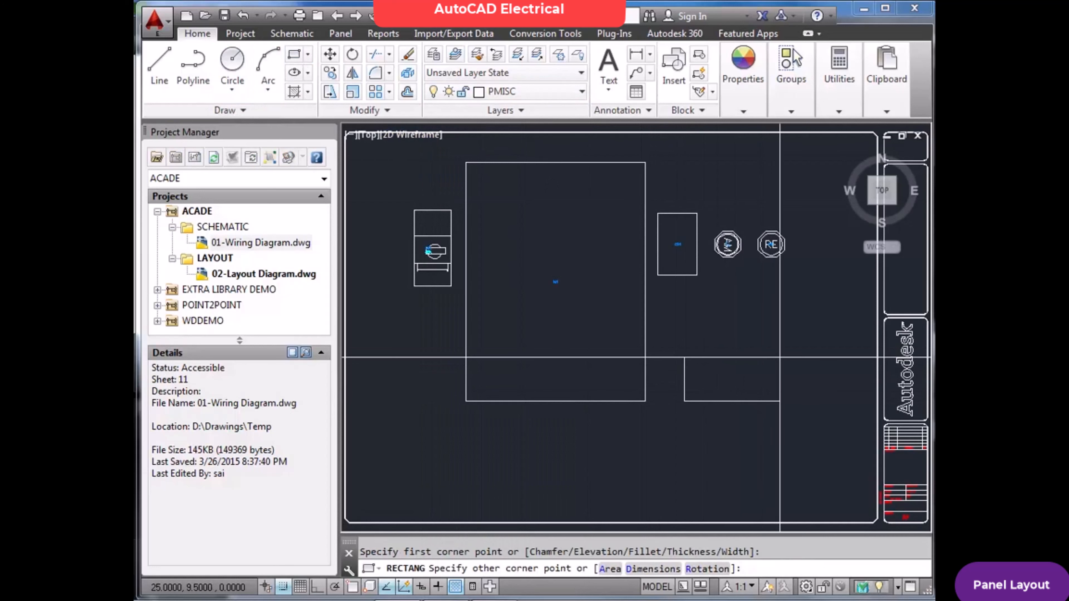
click(780, 348)
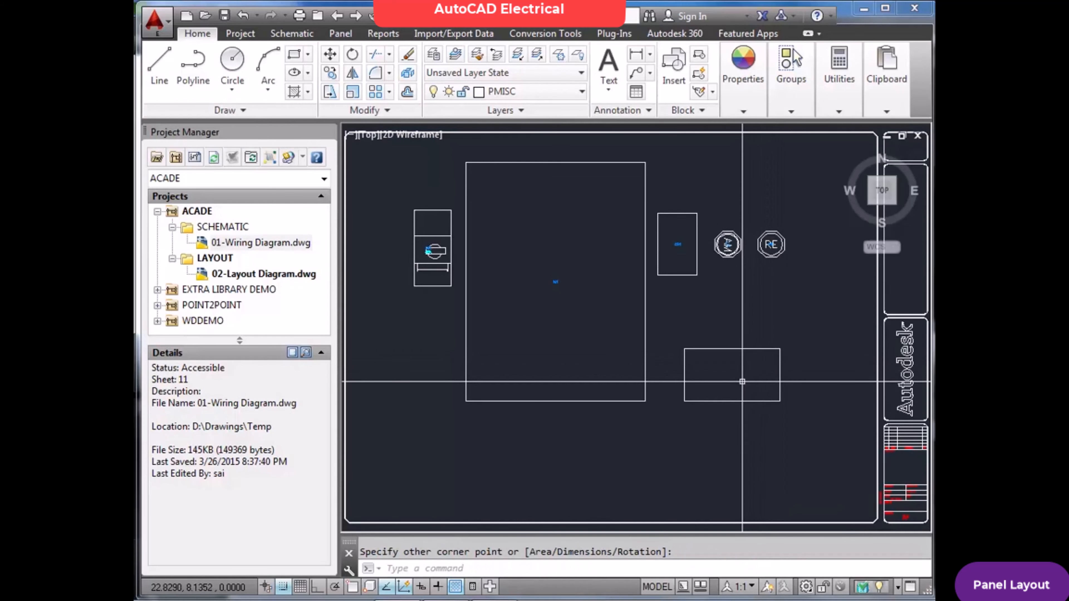
Draw a small circle centred at 20, 8 inside the rectangle below the pilot light, with snap off for the radius.
scroll(741, 380, up, 3)
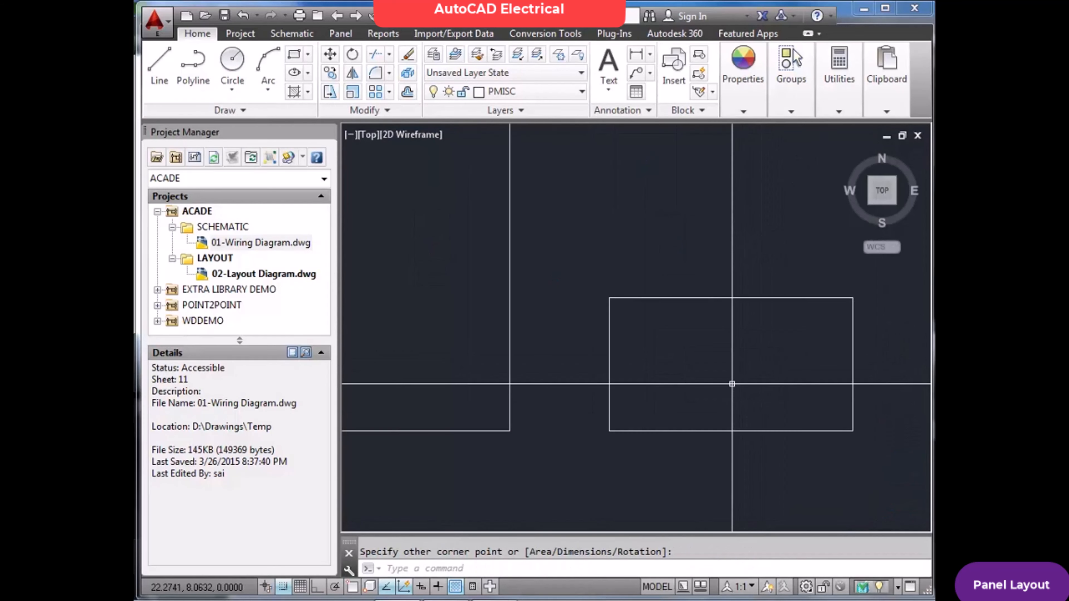
text(c)
key(Return)
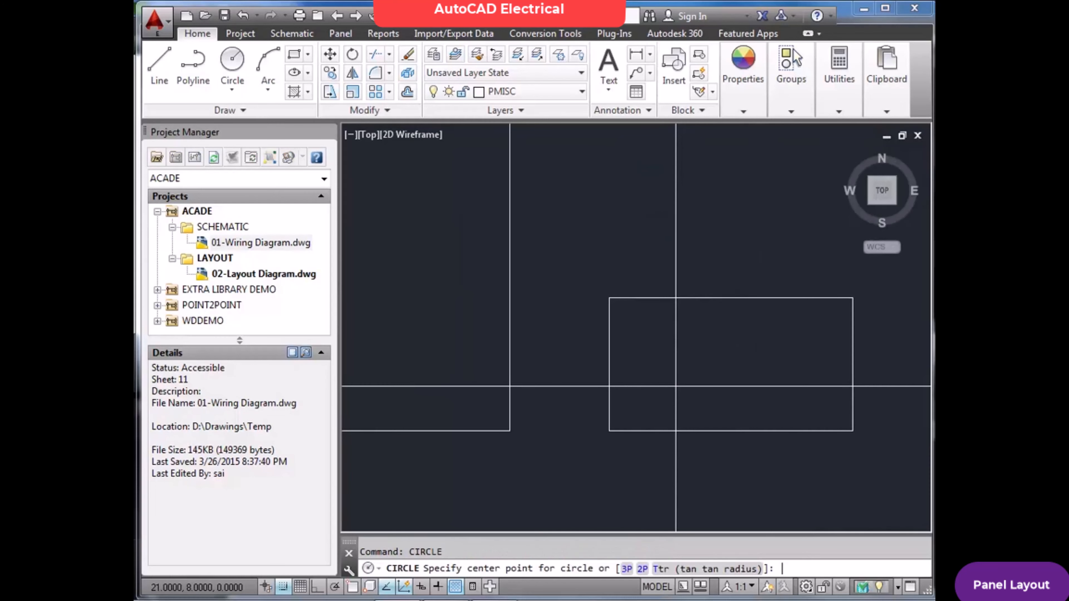
click(631, 385)
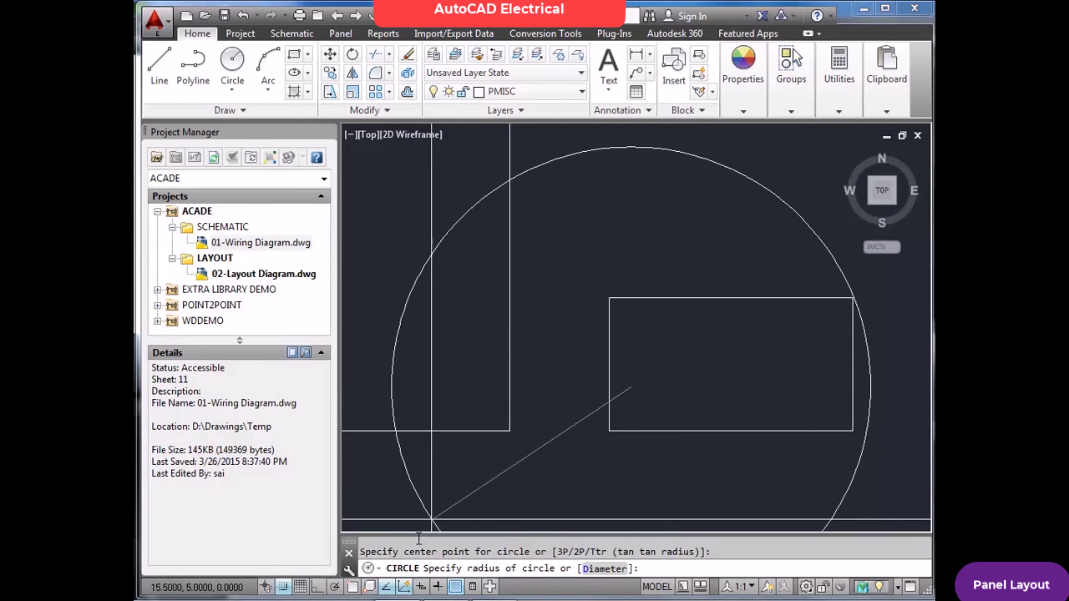
key(F9)
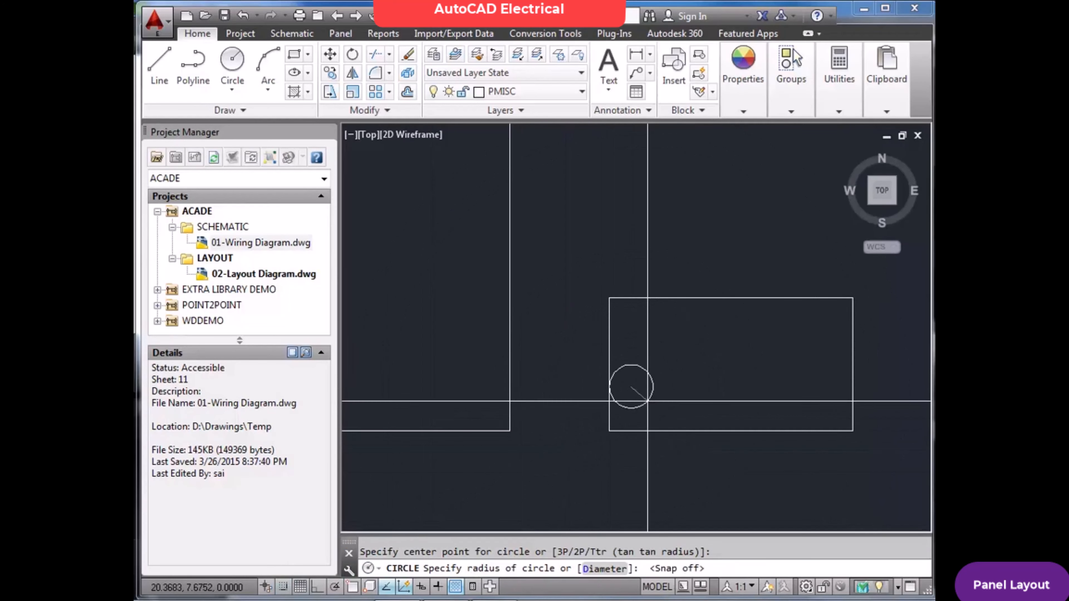
click(636, 389)
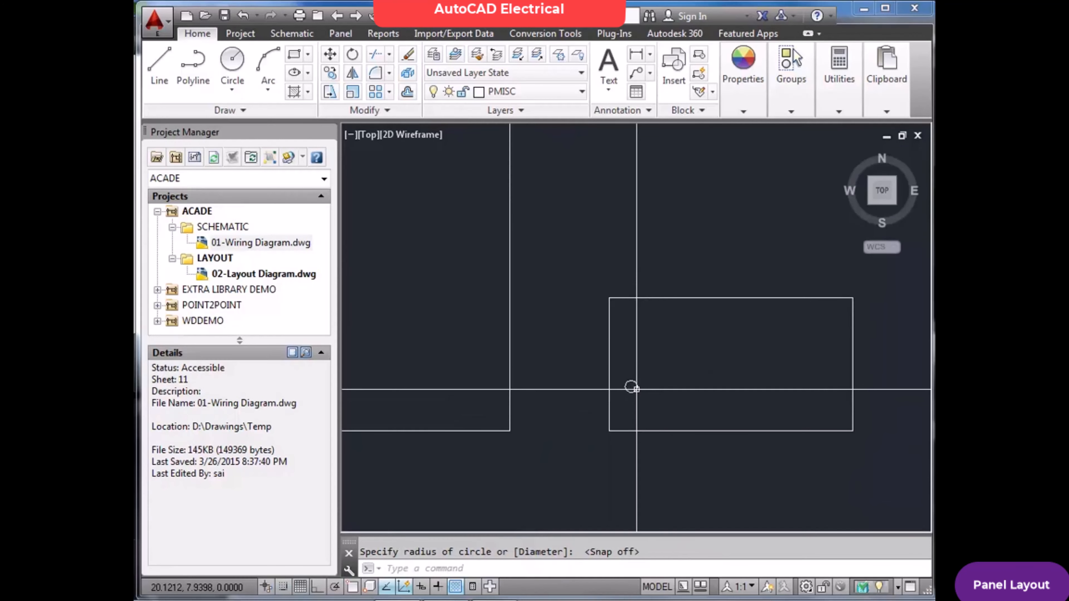
Move the small circle down into the lower-left corner area of the rectangle.
text(m)
key(Return)
click(648, 379)
click(632, 394)
key(Return)
click(655, 375)
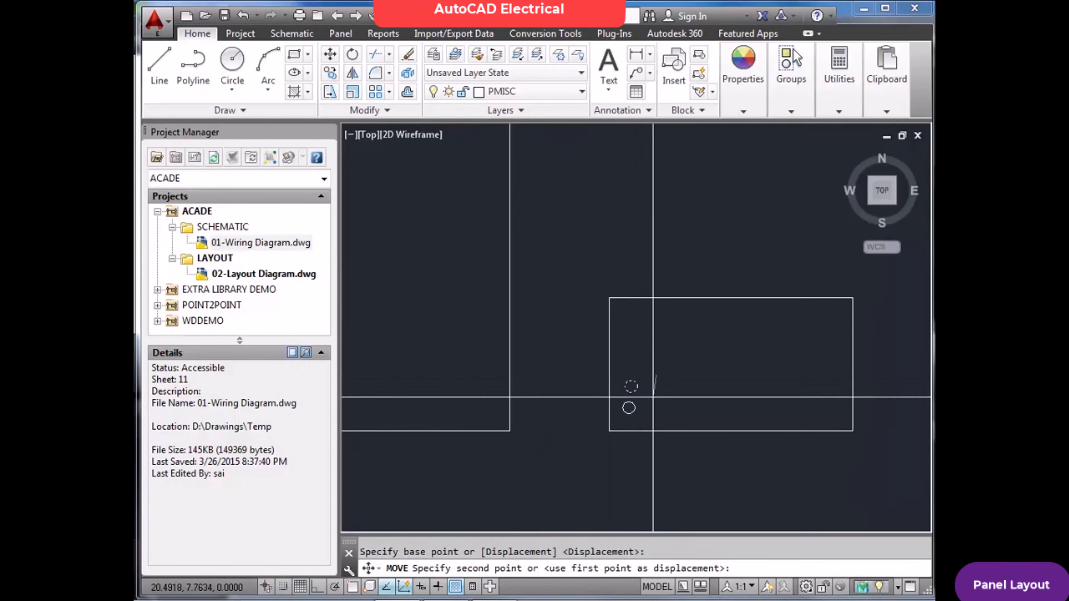
click(653, 397)
Try a second circle overlapping the small one in the lower-left corner, and erase it.
key(Return)
text(ct objects: C)
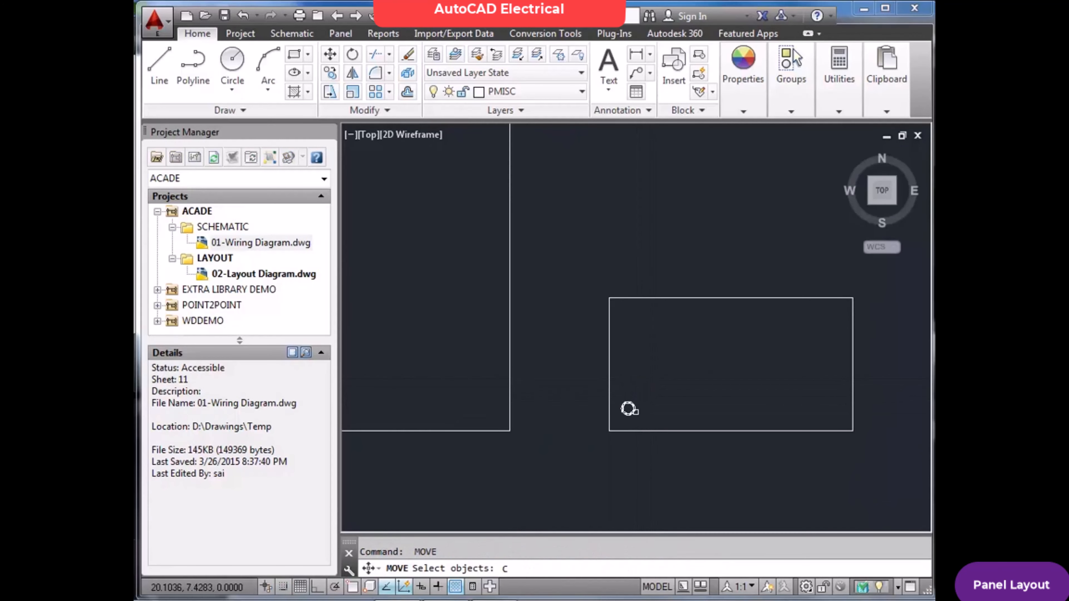
key(Escape)
text(c)
key(Return)
click(639, 403)
click(630, 410)
key(Escape)
key(e)
key(Return)
click(651, 398)
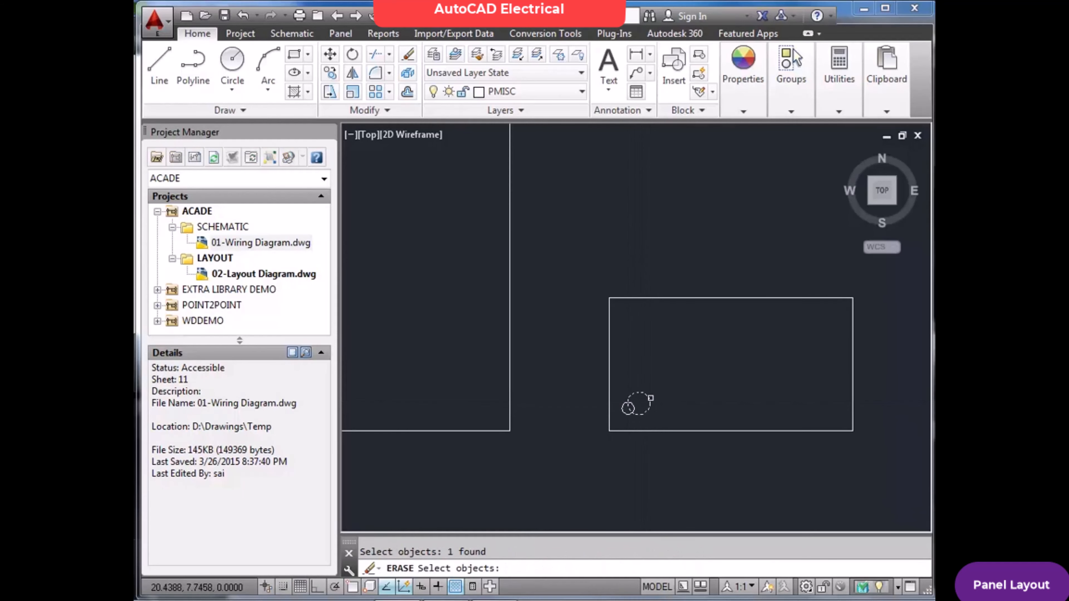
key(Return)
Copy the small circle straight up by about 2.1 units with Ortho on, into the rectangle's upper-left corner.
text(co)
key(Return)
click(621, 401)
click(629, 420)
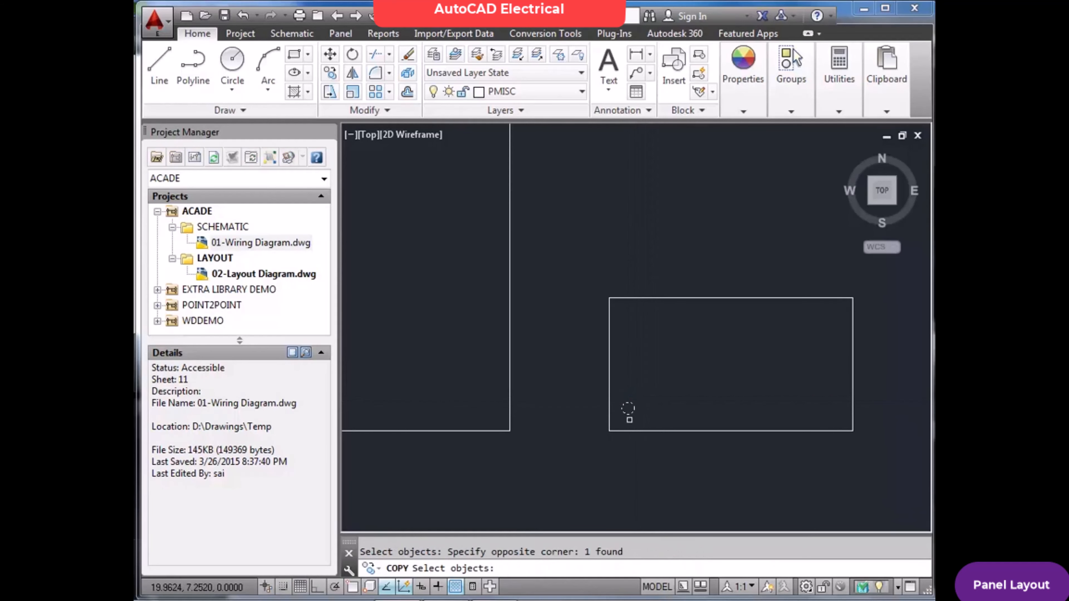
key(Return)
click(652, 418)
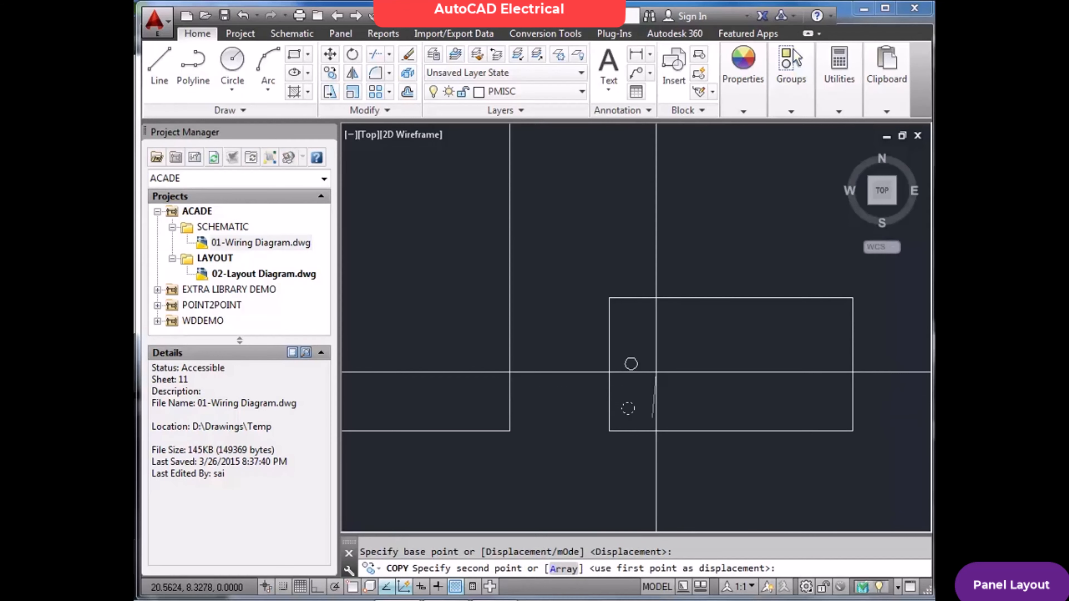
key(F8)
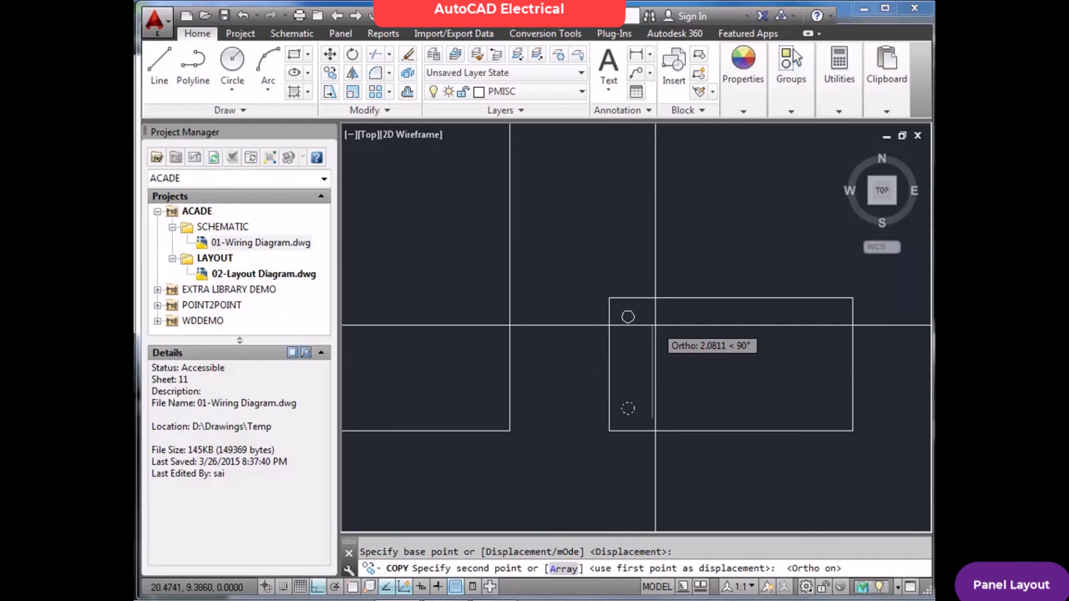
click(654, 324)
key(Escape)
Mirror the two left circles across the rectangle's vertical centreline, keeping the source objects.
text(mi)
key(Return)
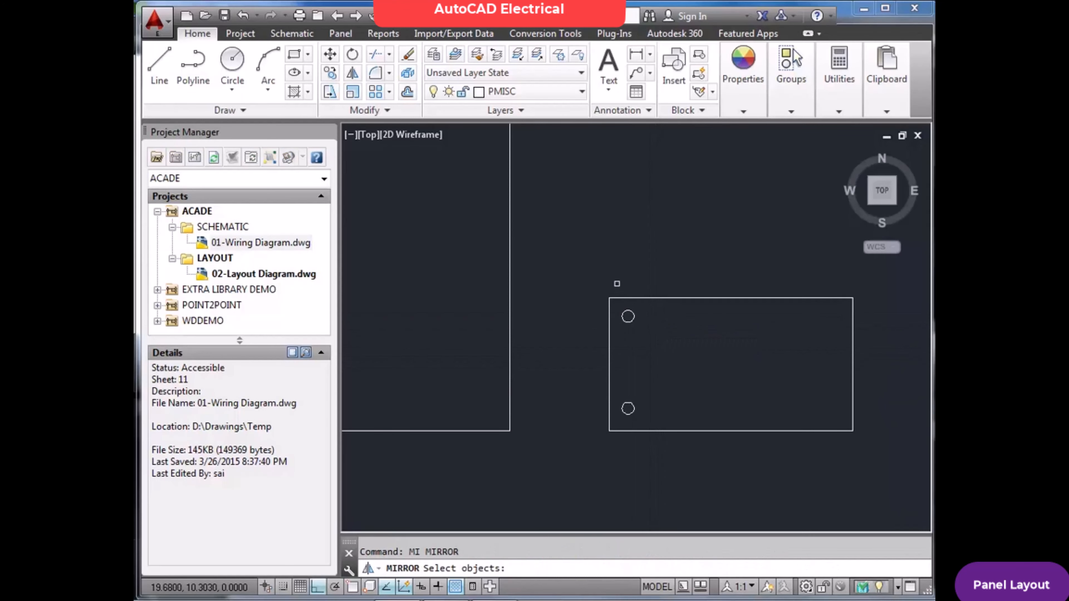
click(617, 283)
click(652, 441)
key(Return)
click(734, 417)
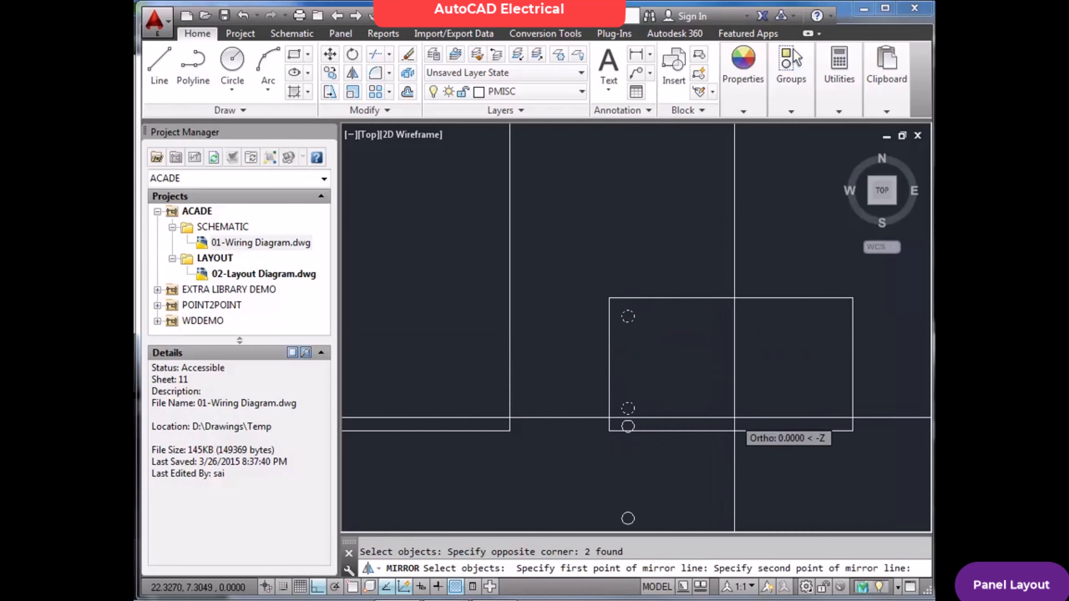
click(734, 386)
right_click(740, 381)
click(741, 388)
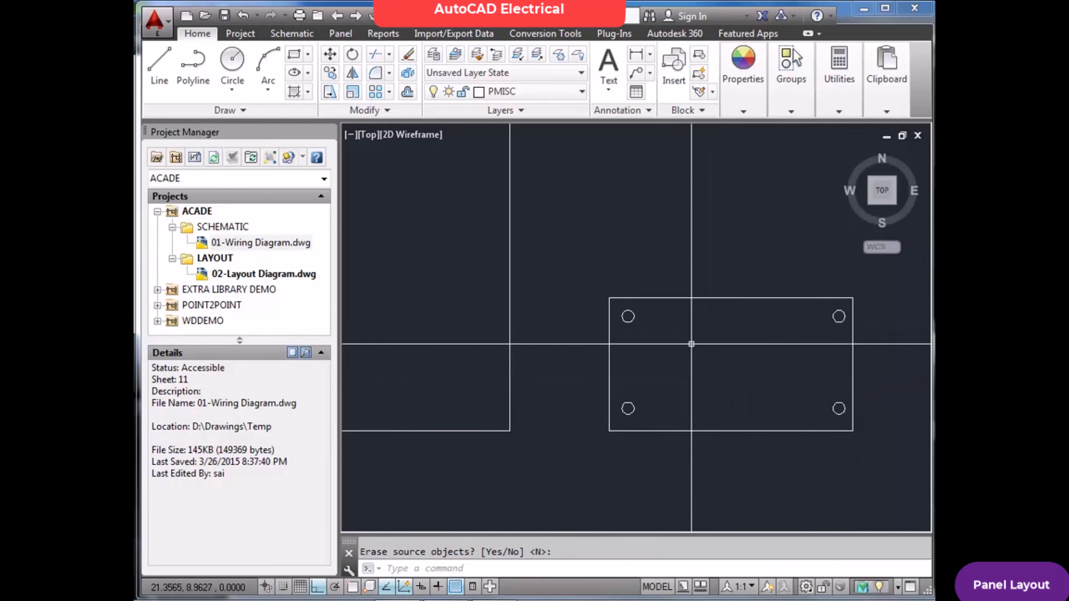
Try to convert the drawn rectangle into a manual component footprint as a non-AutoCAD Electrical block.
scroll(667, 257, down, 4)
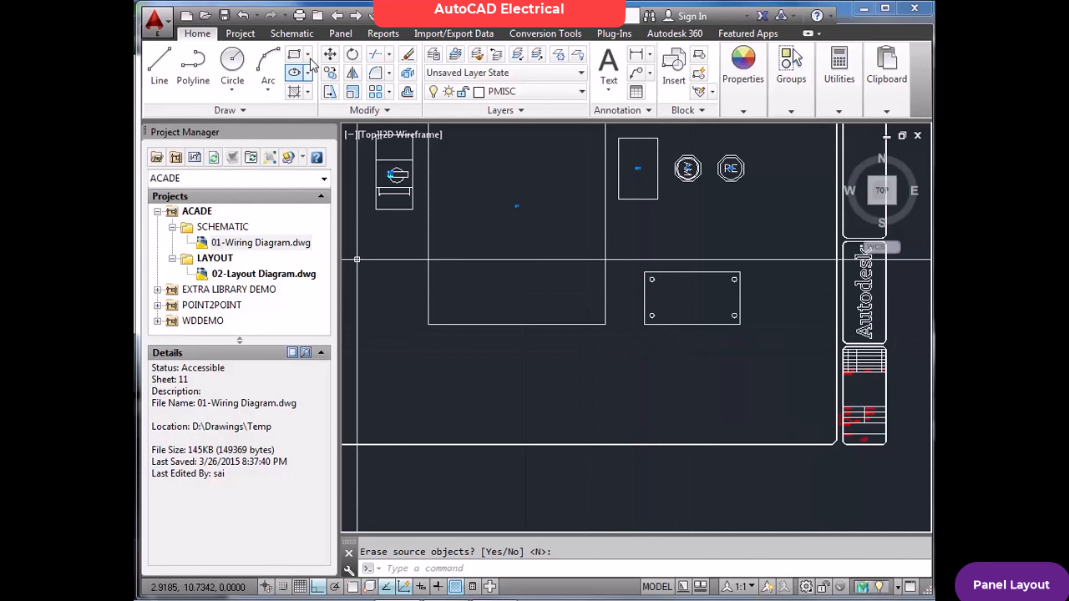
click(340, 33)
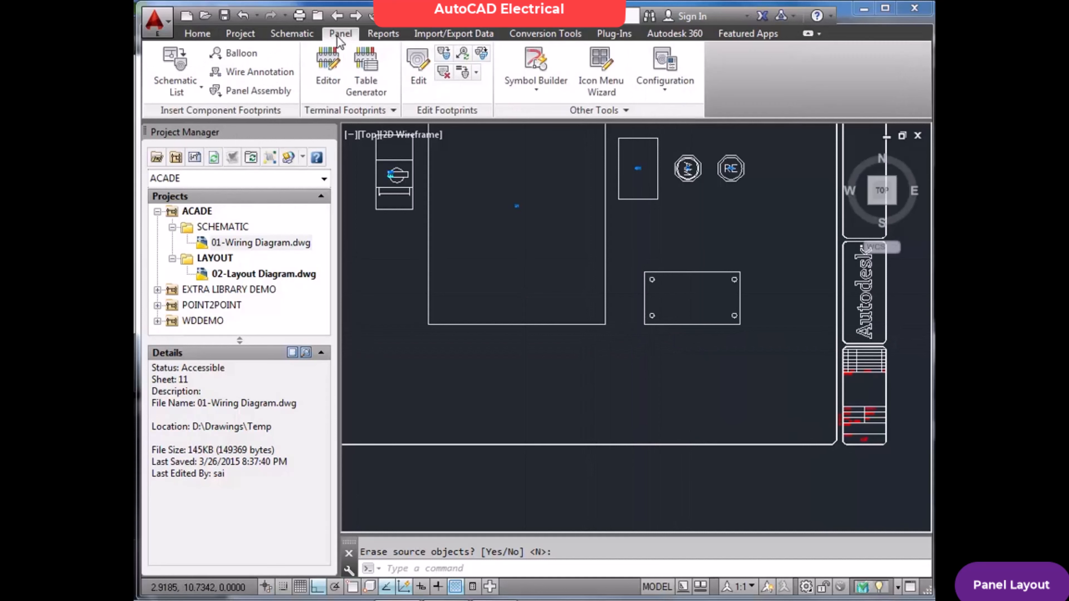
click(201, 89)
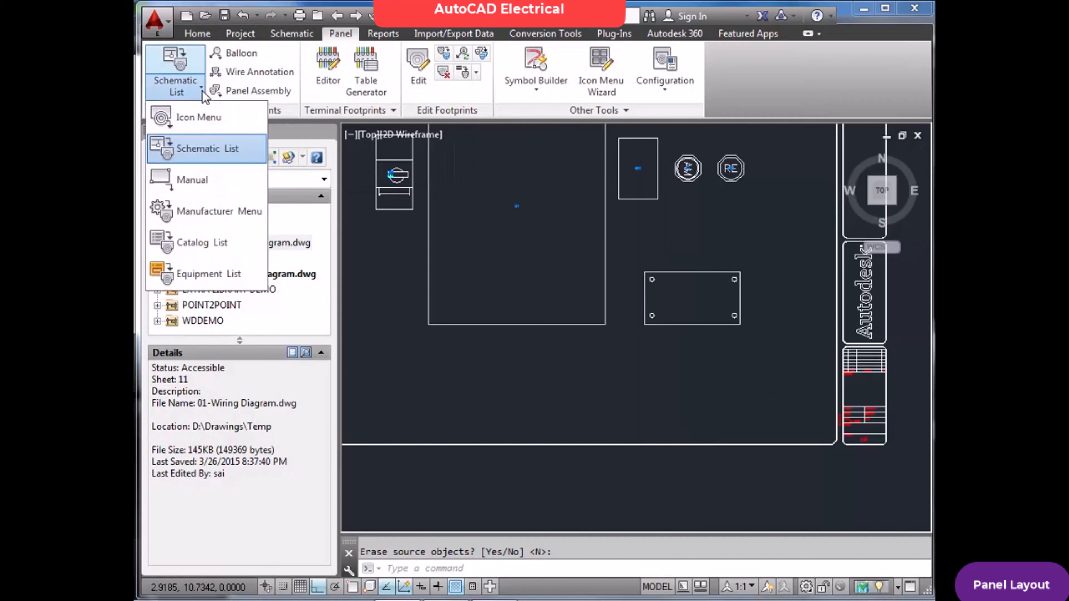
click(204, 182)
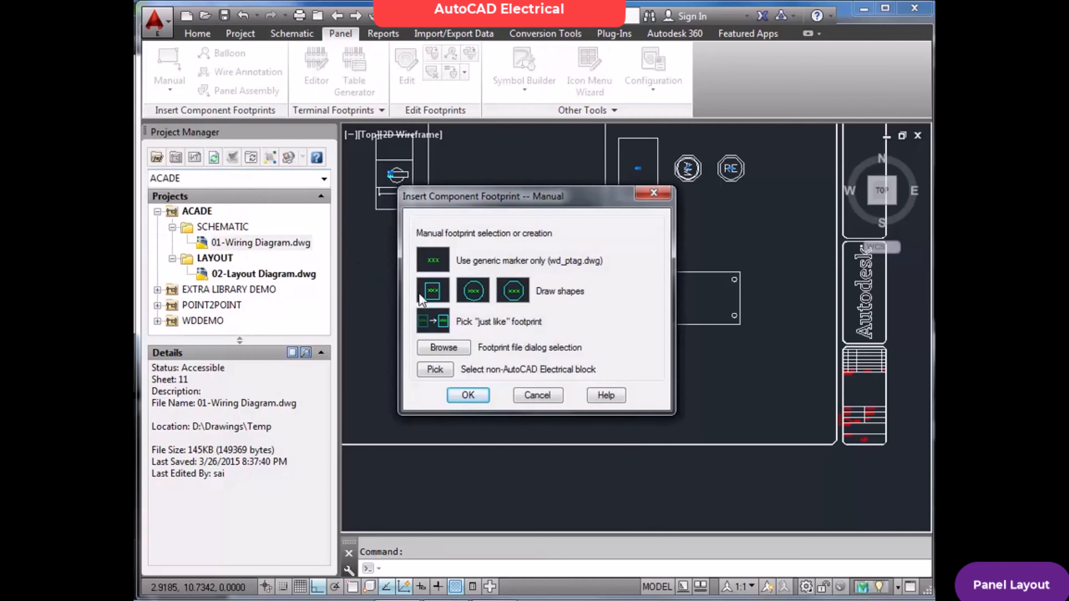
drag(518, 201, 501, 177)
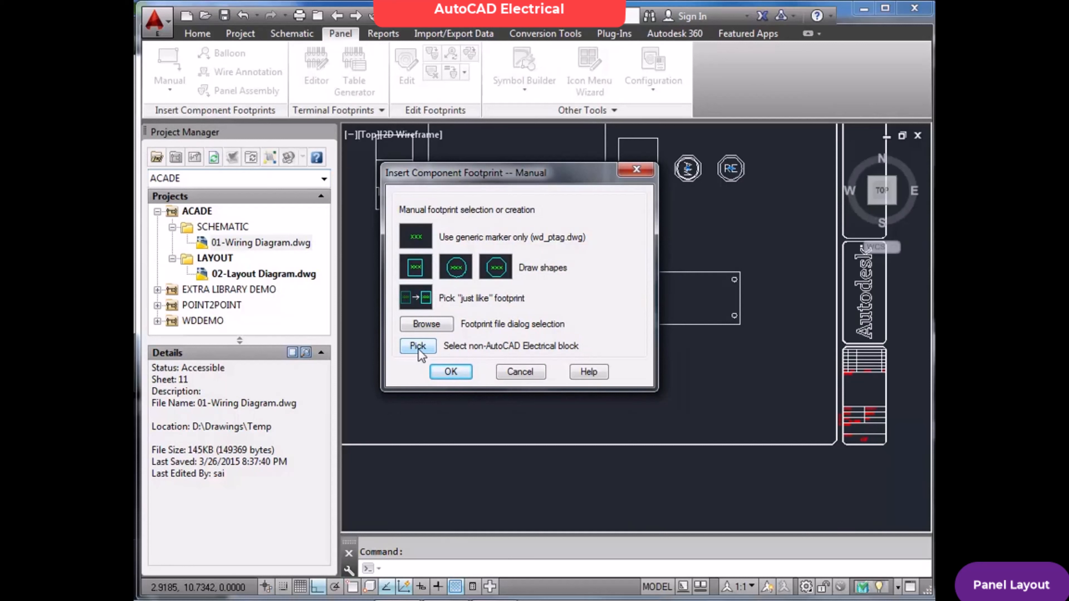
drag(533, 173, 492, 171)
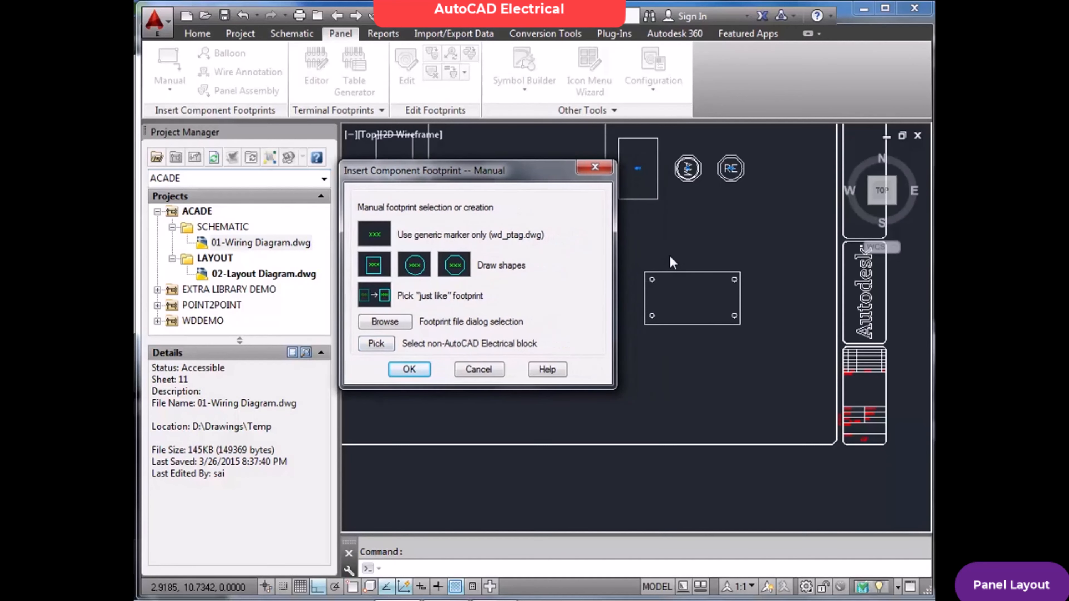
click(376, 343)
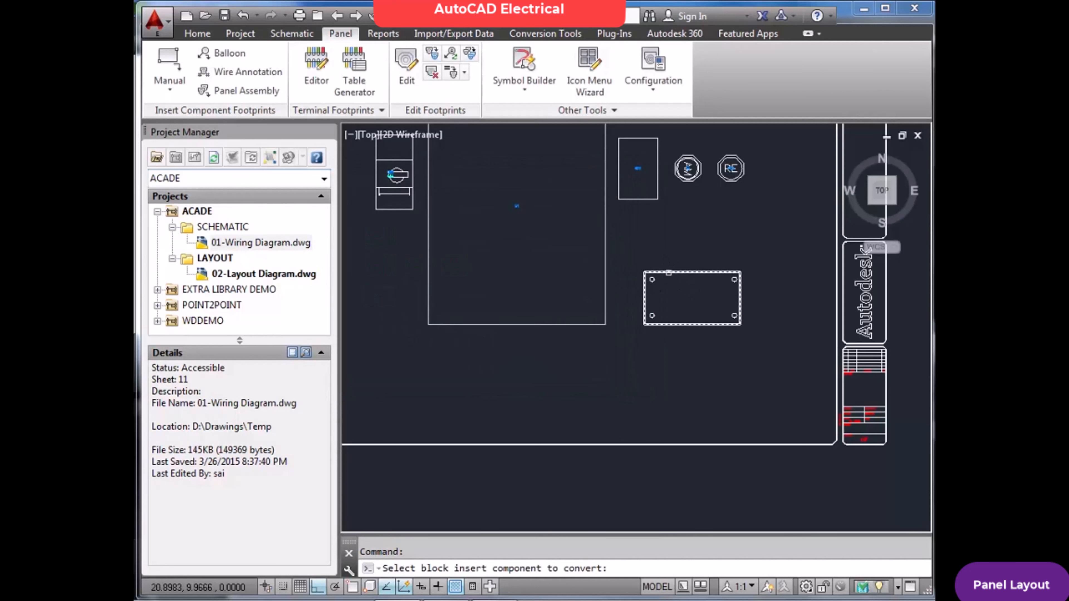
click(669, 273)
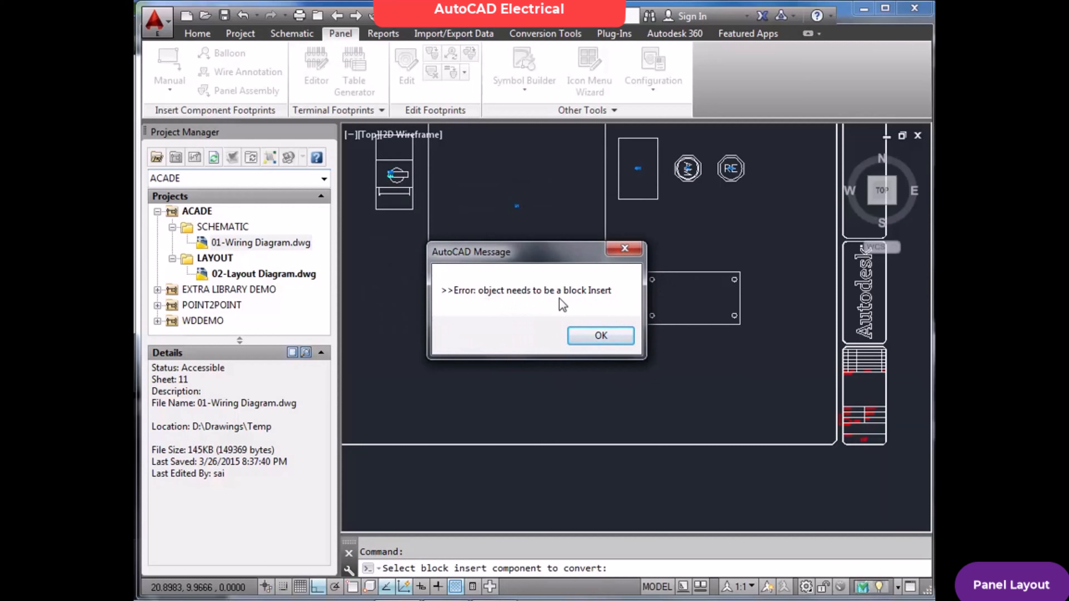
click(601, 335)
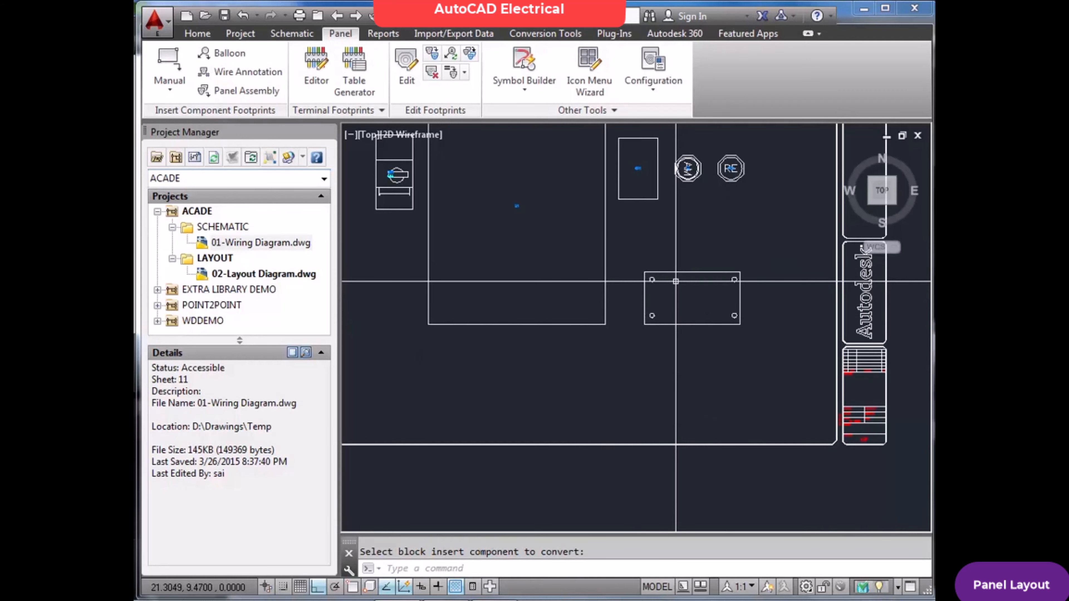
Start a block definition named CP with its base point at the upper-left endpoint of the rectangle, 19.5, 10.
scroll(734, 311, up, 2)
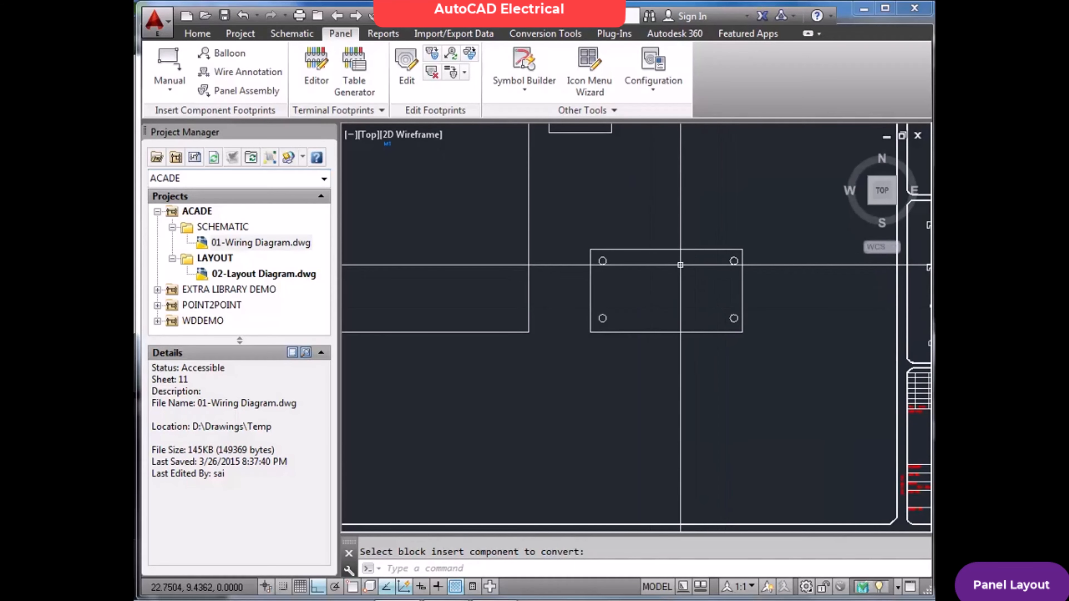
text(BLOCK)
key(Return)
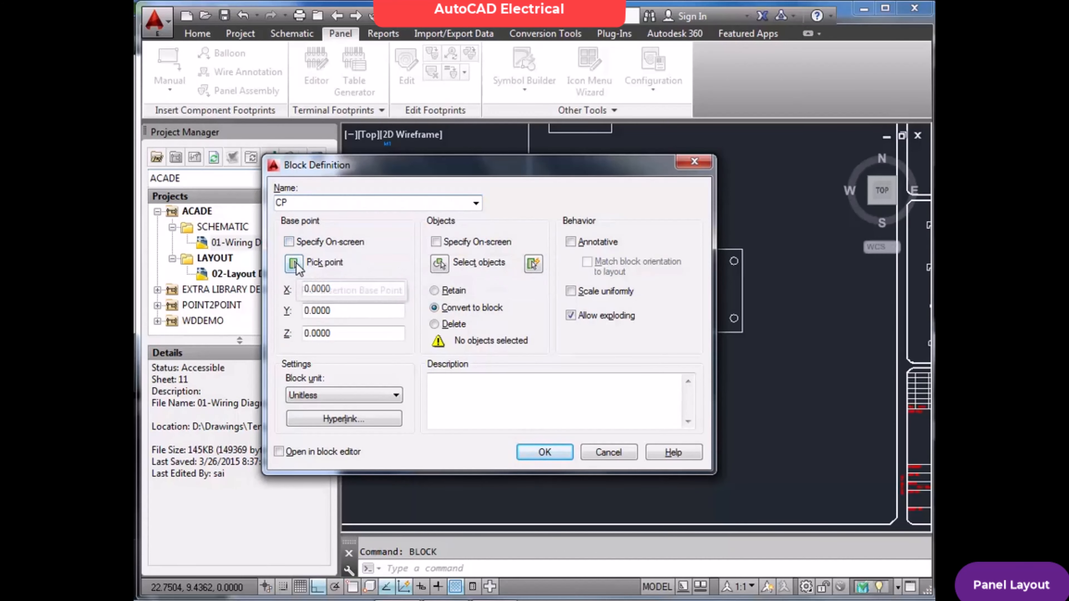
click(293, 264)
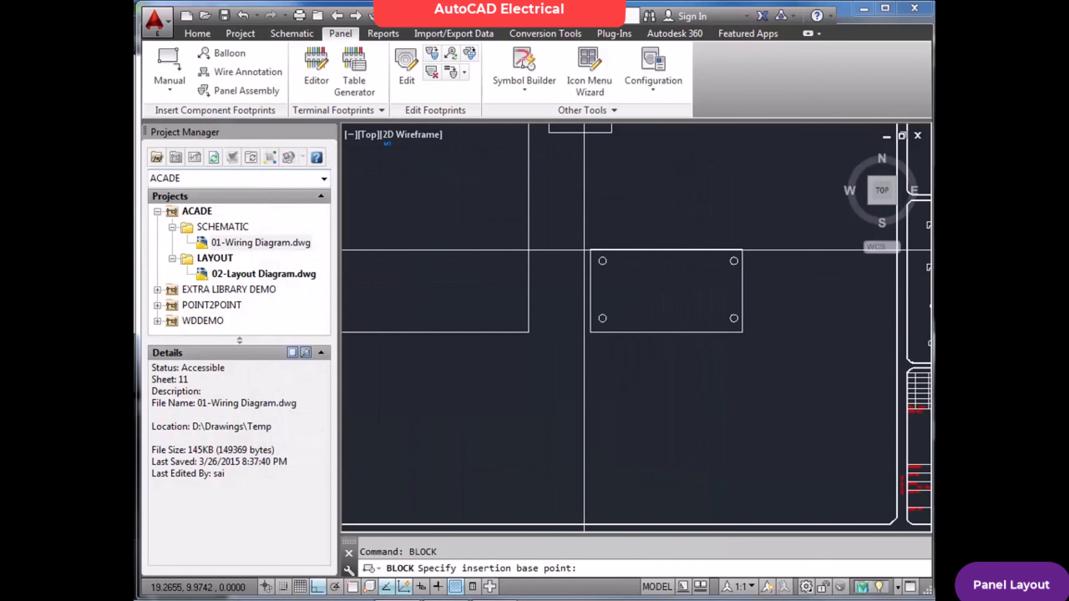
text(END)
key(Return)
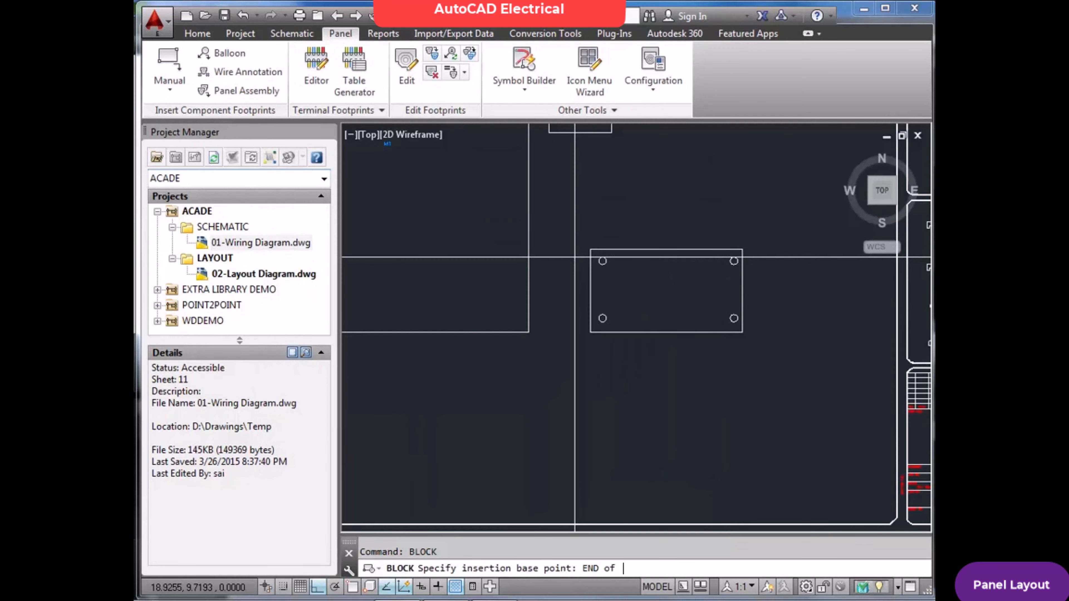
click(590, 249)
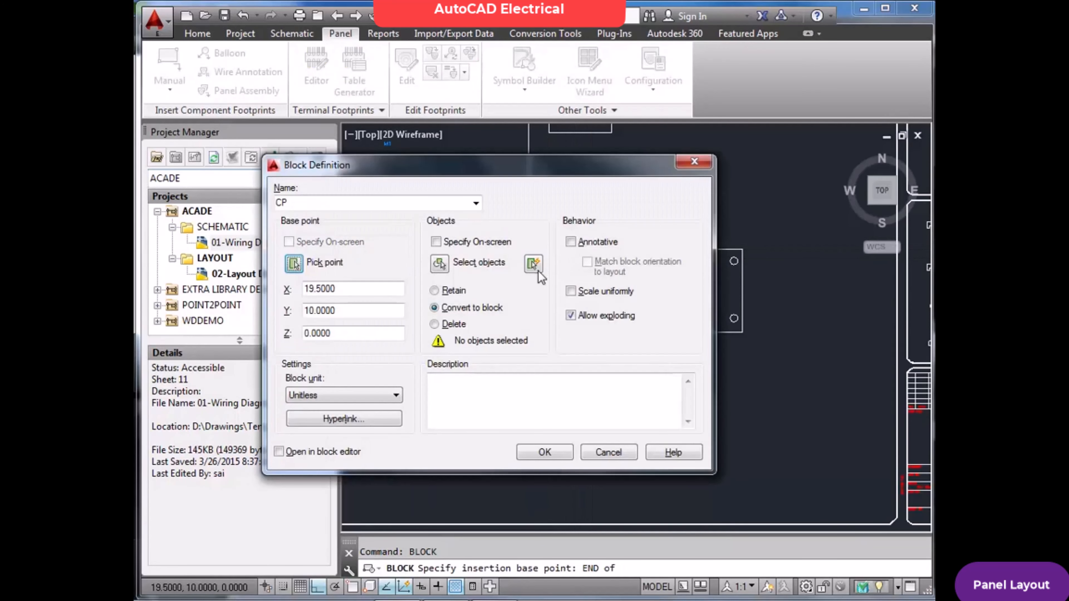
Select the rectangle and its four circles as the block's objects and create the block, converting them in place.
click(439, 263)
click(571, 235)
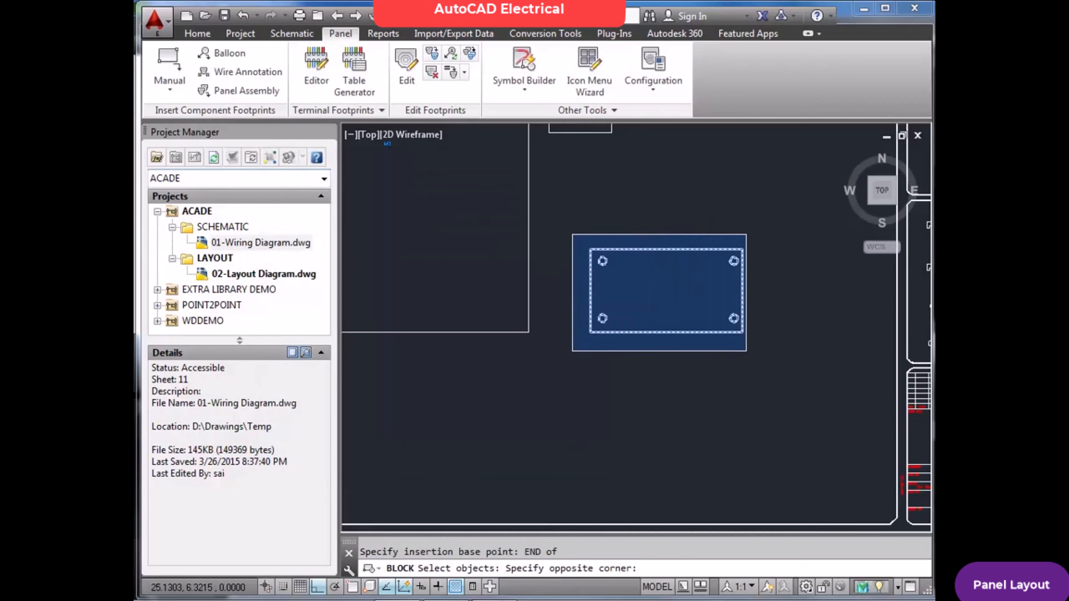
click(748, 353)
key(Return)
click(545, 452)
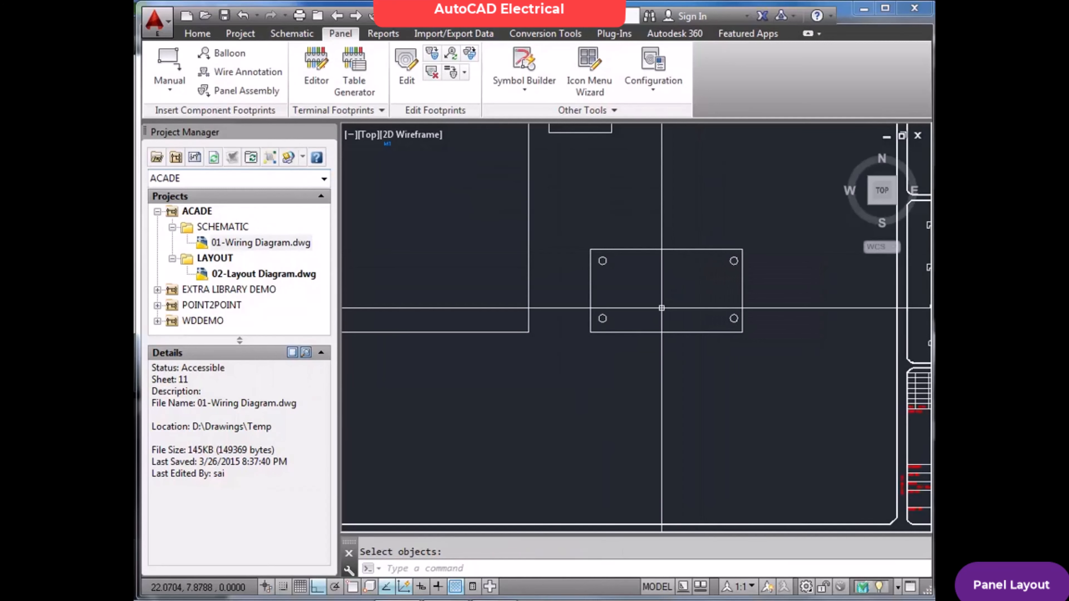
Insert a manual component footprint by picking the CP block as the non-AutoCAD Electrical block to convert.
key(Escape)
text(z)
key(Return)
text(e)
key(Return)
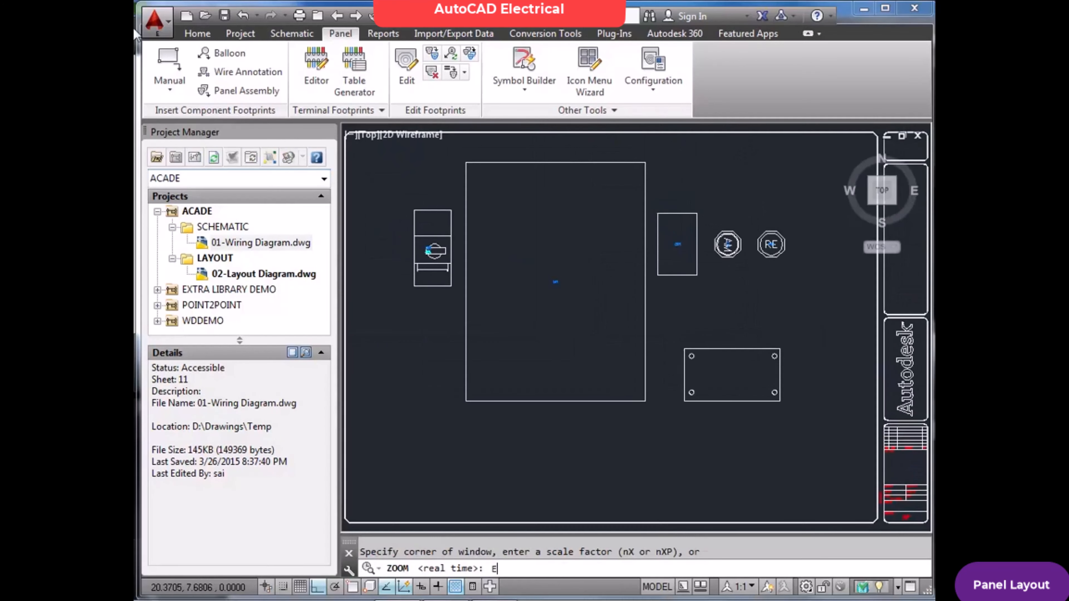
click(177, 66)
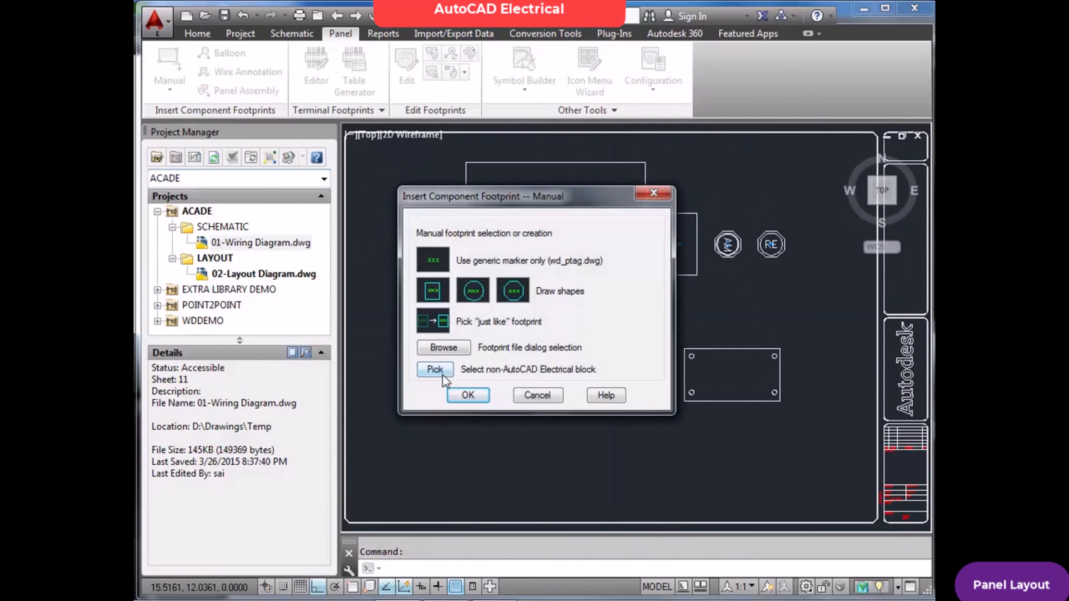
click(435, 369)
click(680, 378)
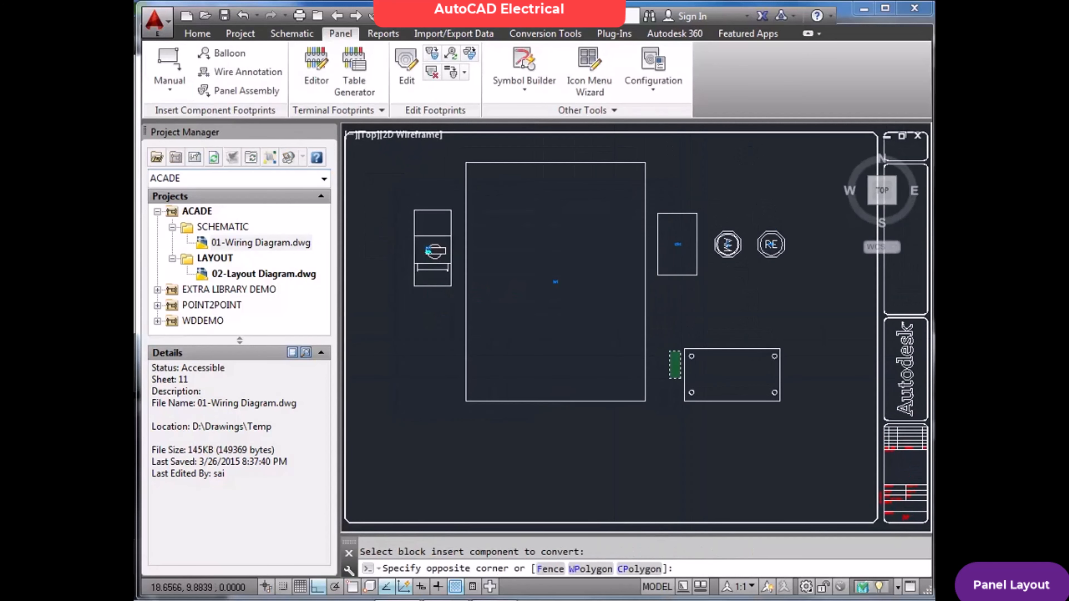
click(669, 351)
click(435, 369)
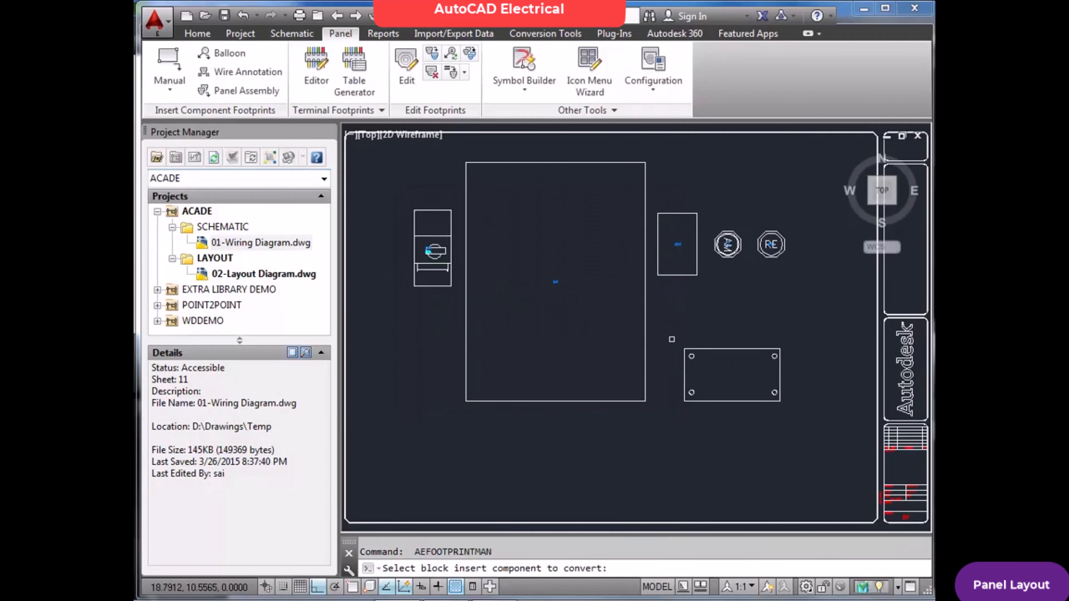
click(689, 349)
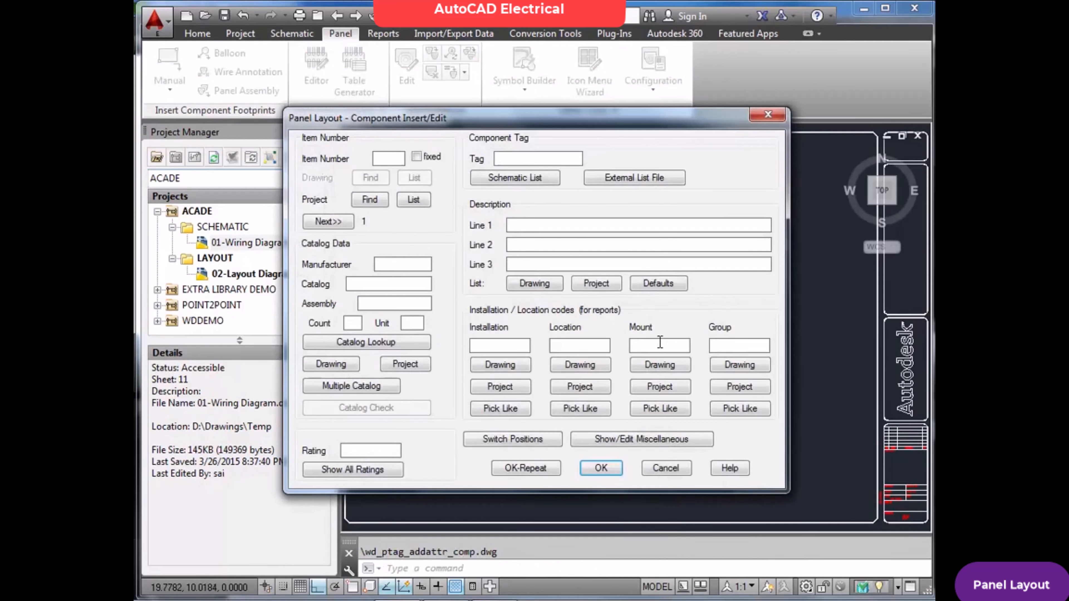
Assign the CAP1 tag and its catalog data from the schematic list to the CP block footprint and insert it.
click(533, 179)
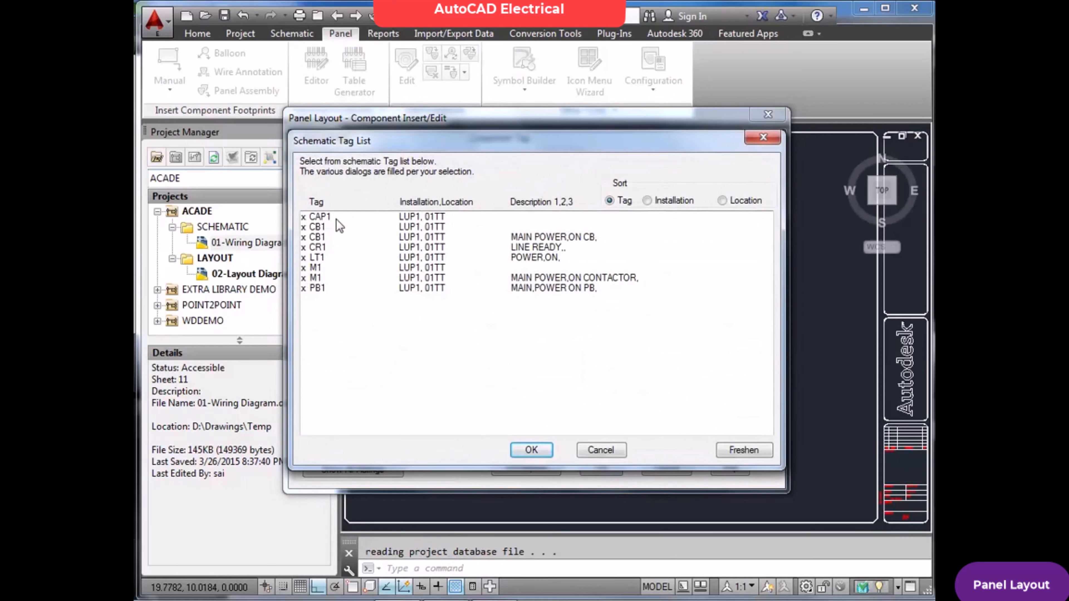
click(327, 217)
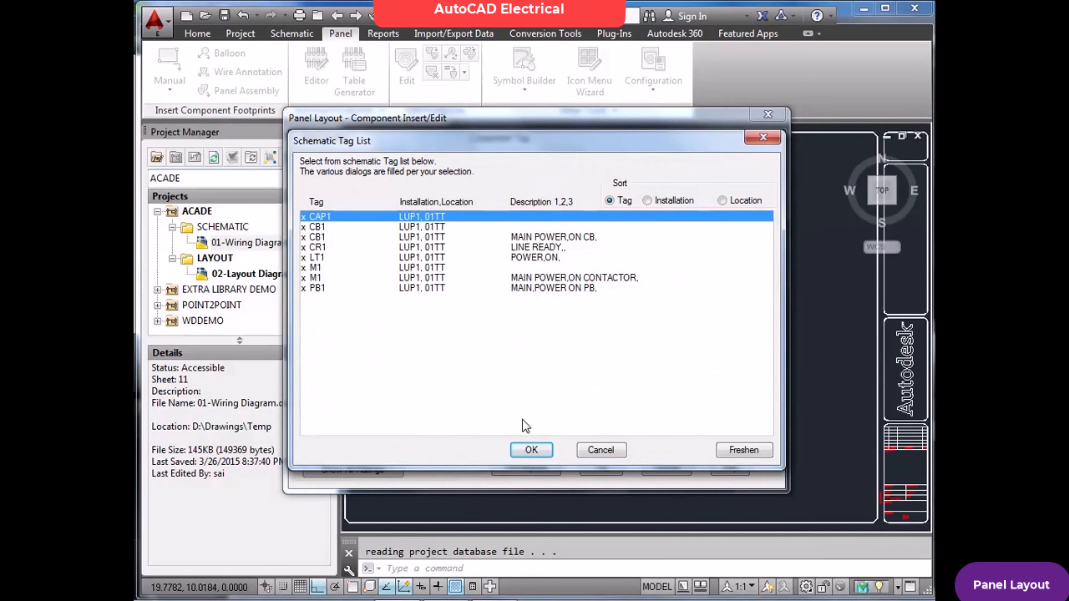
click(531, 450)
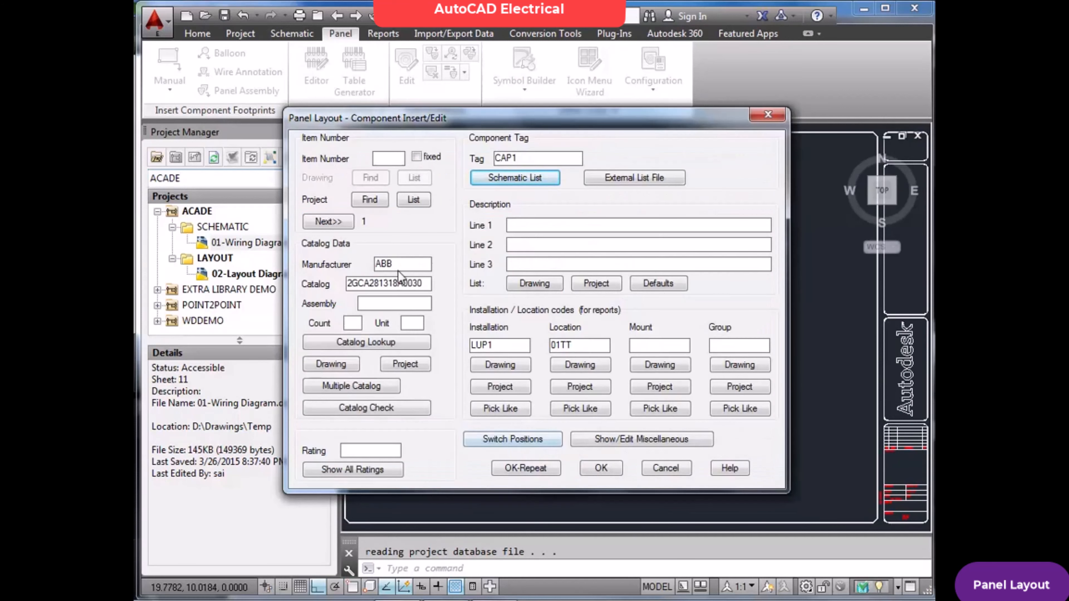
drag(399, 265, 378, 265)
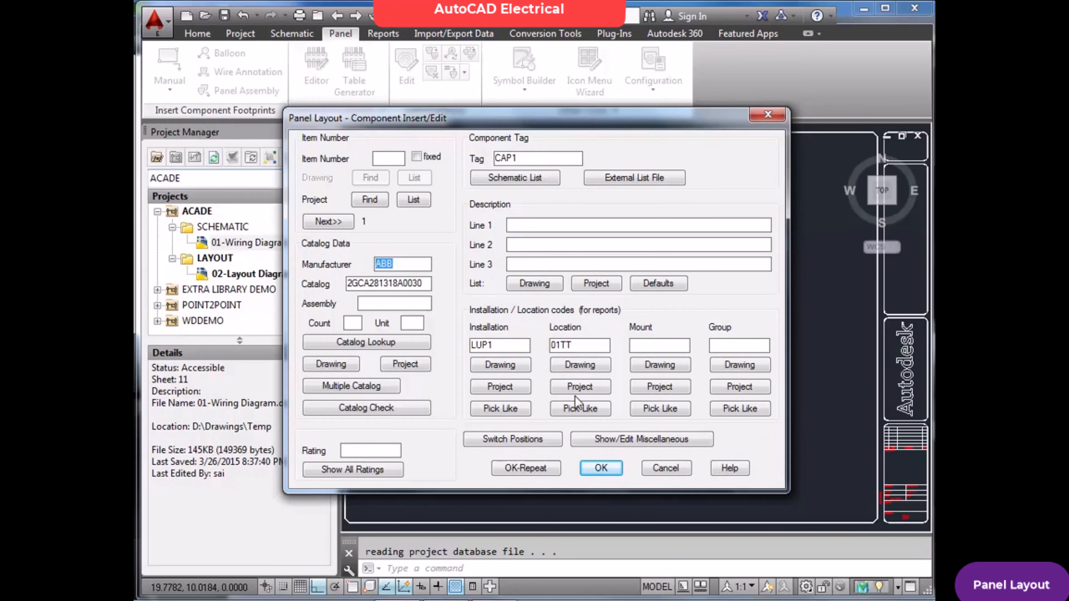
click(601, 467)
scroll(772, 391, up, 5)
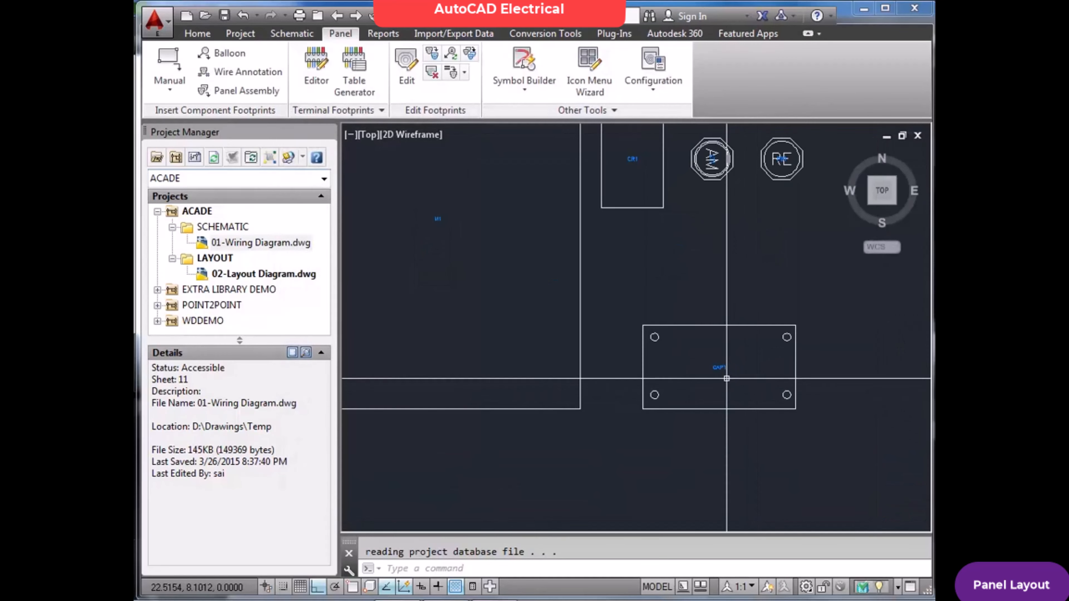
scroll(646, 343, down, 5)
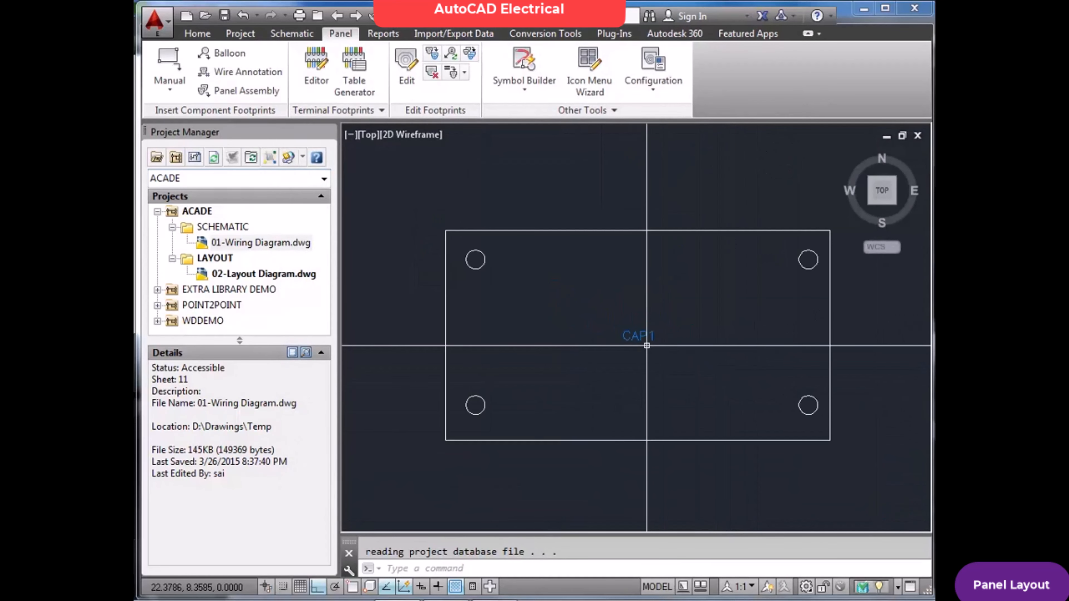
scroll(662, 327, up, 2)
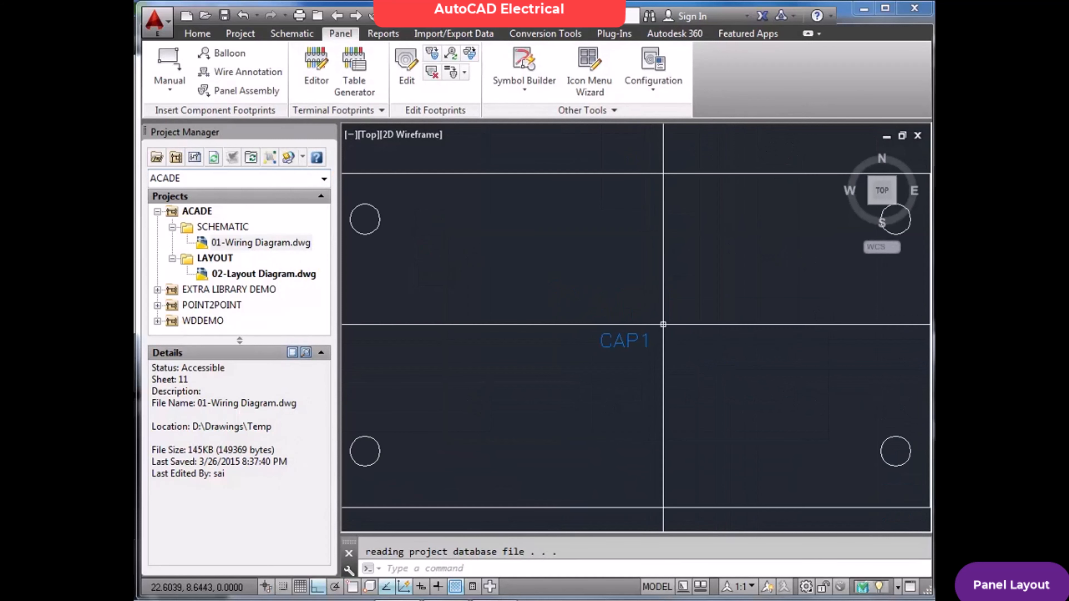
Save the panel layout drawing with its full extents in view.
text(z)
key(Return)
text(e)
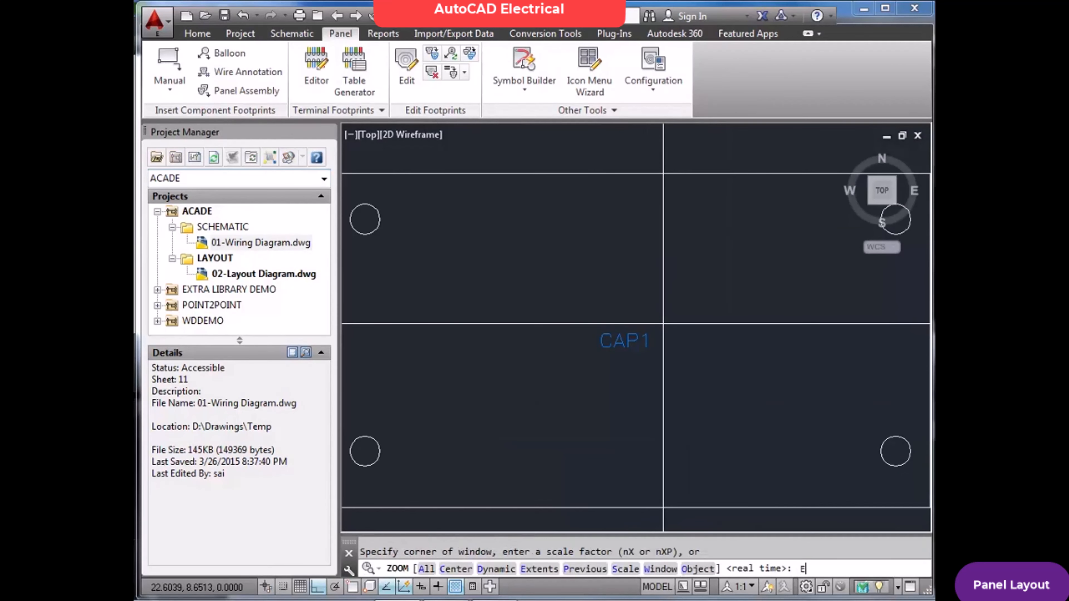
key(Return)
key(Escape)
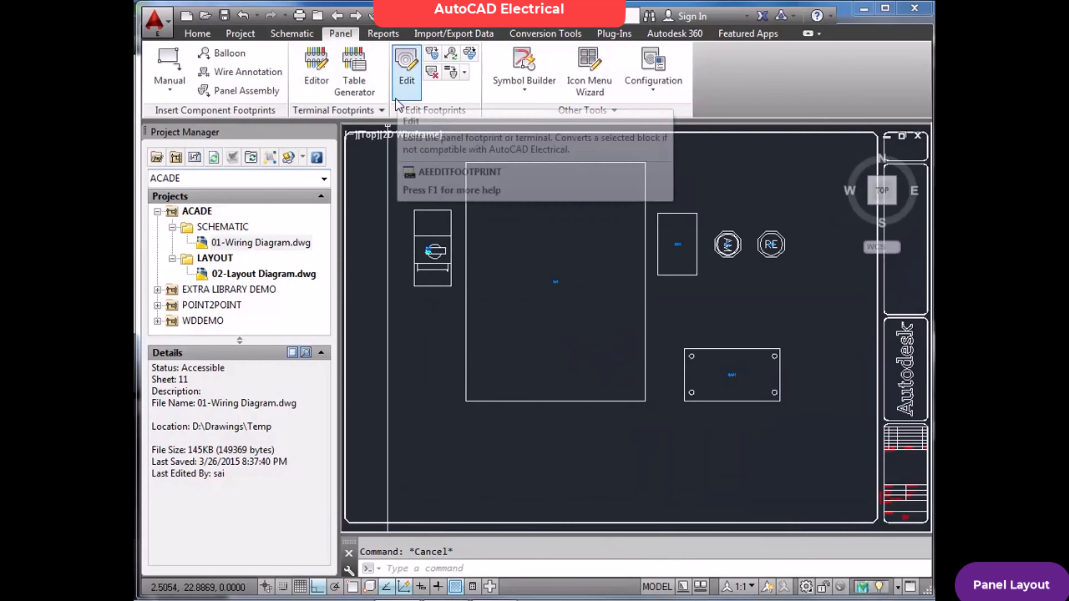
key(ctrl+s)
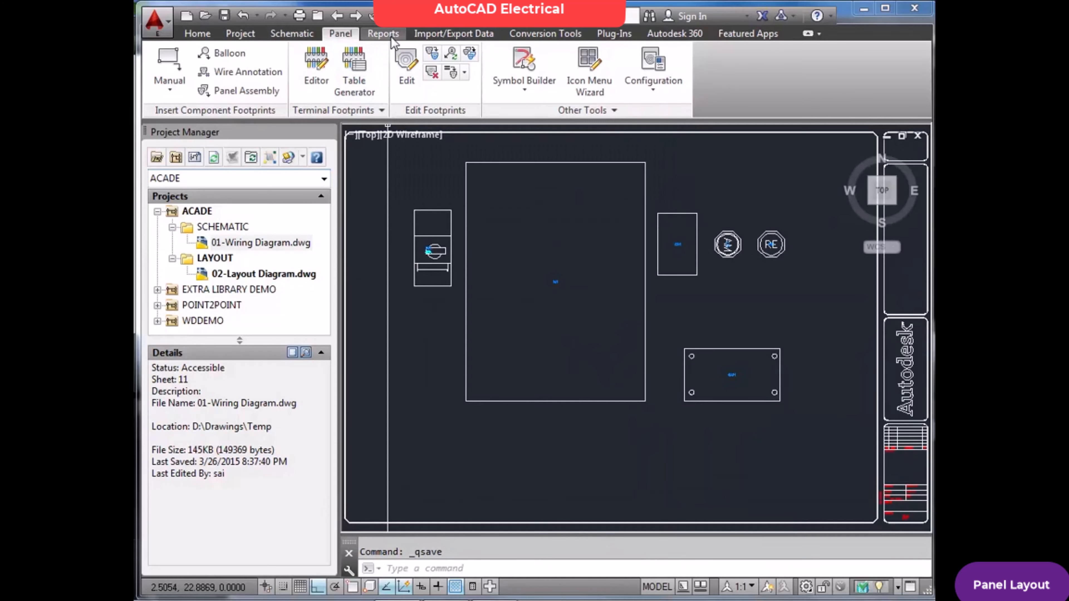
Generate the panel Bill of Material report for the active drawing, examine the CAP1 entry, and close the report.
click(382, 34)
click(370, 62)
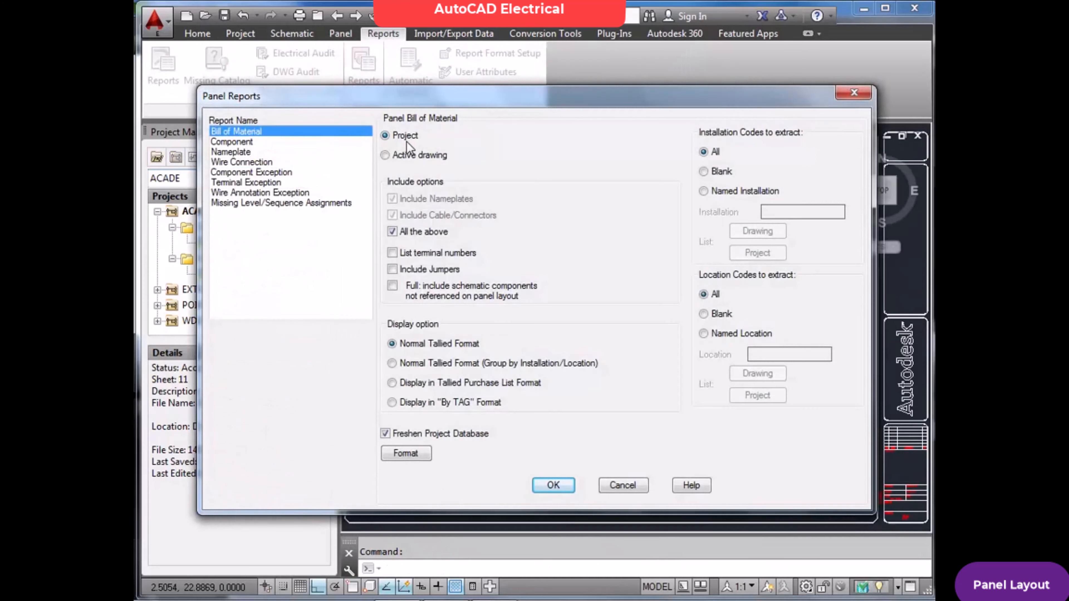
click(400, 155)
click(548, 483)
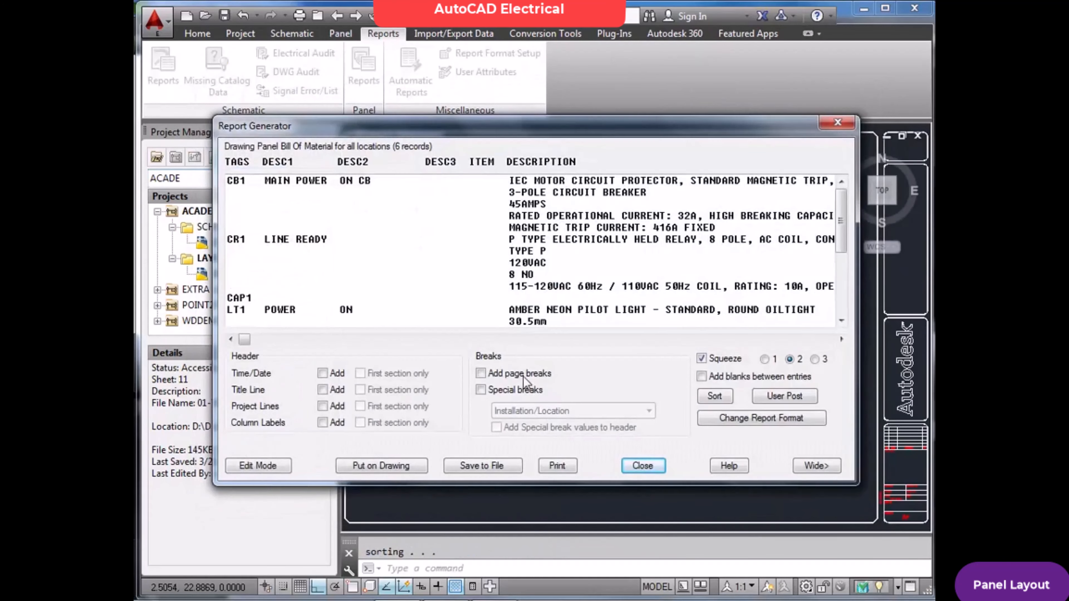
click(250, 299)
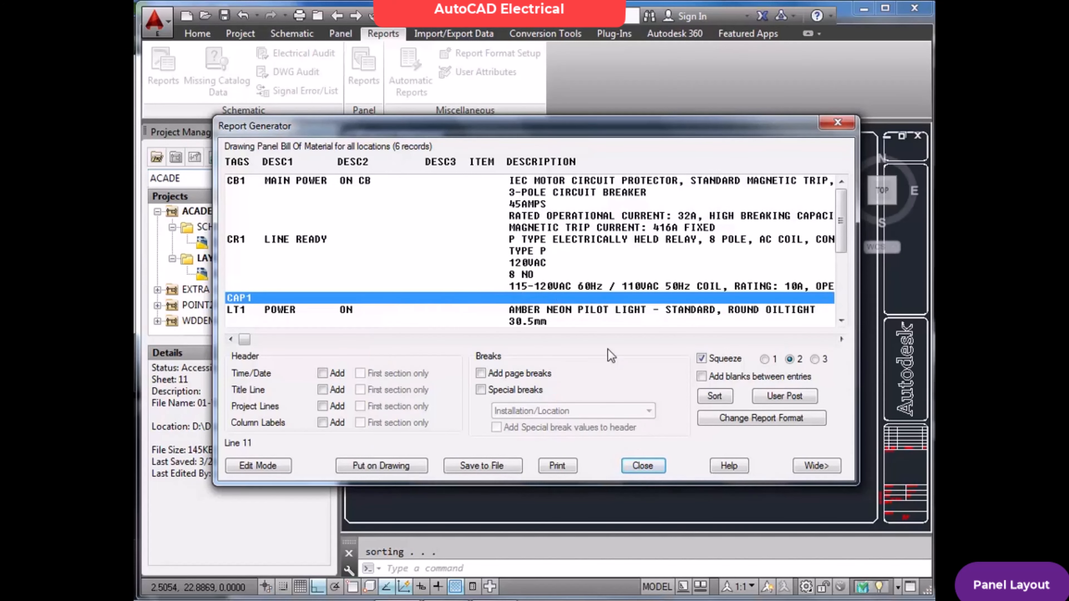
click(651, 469)
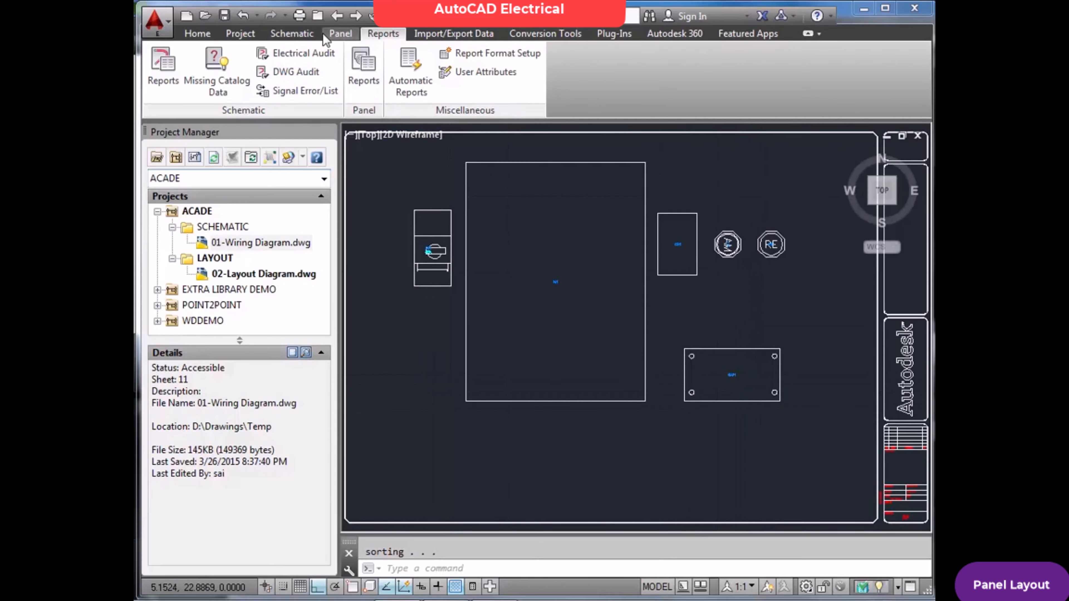
Delete the CAP1 capacitor footprint from the panel layout.
click(343, 35)
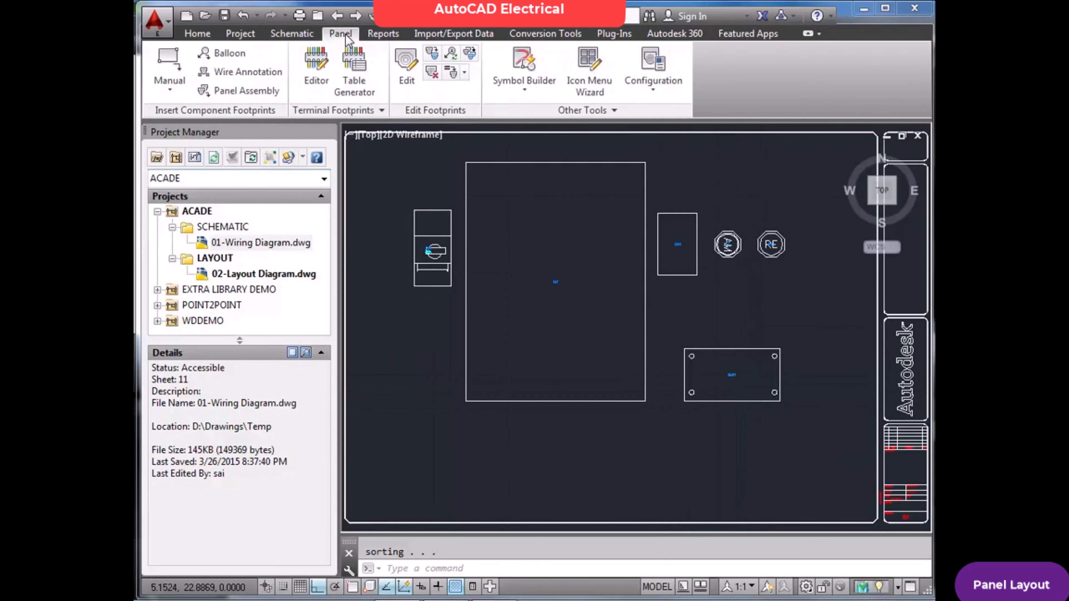
click(434, 75)
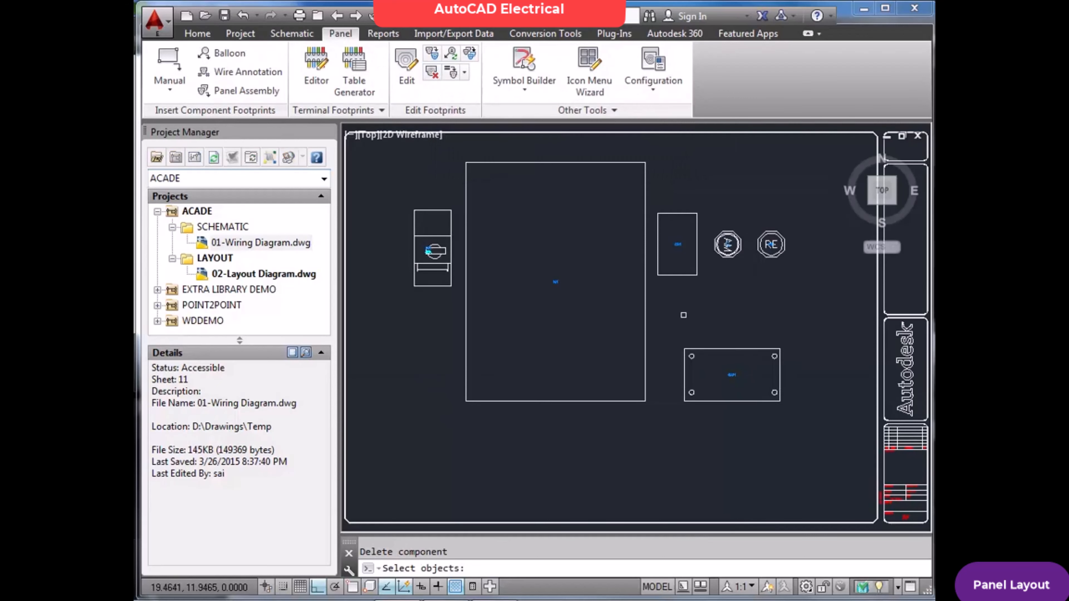
click(709, 335)
click(689, 364)
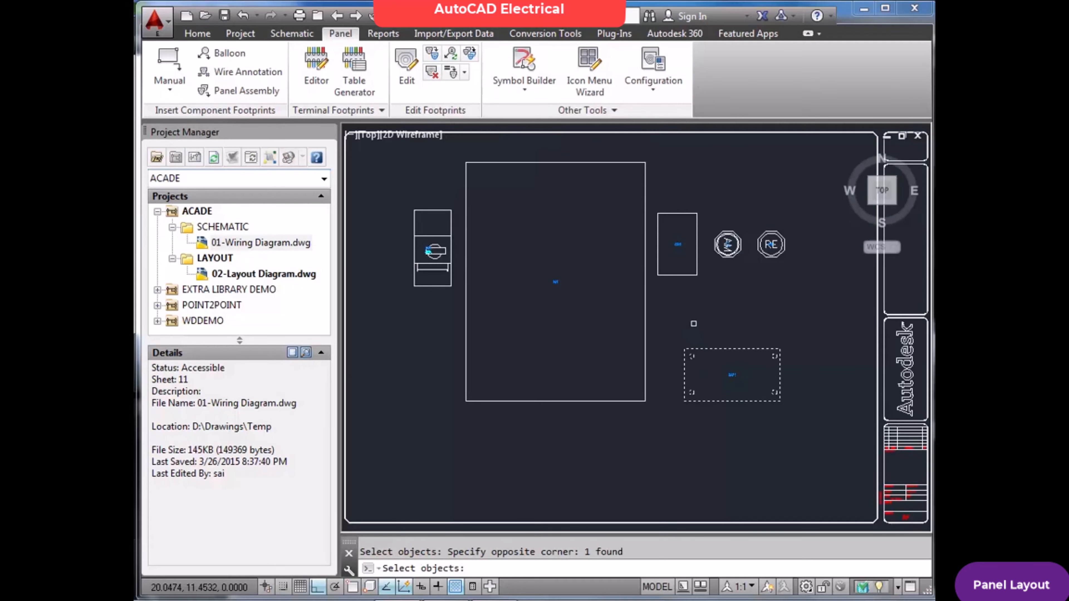
key(Return)
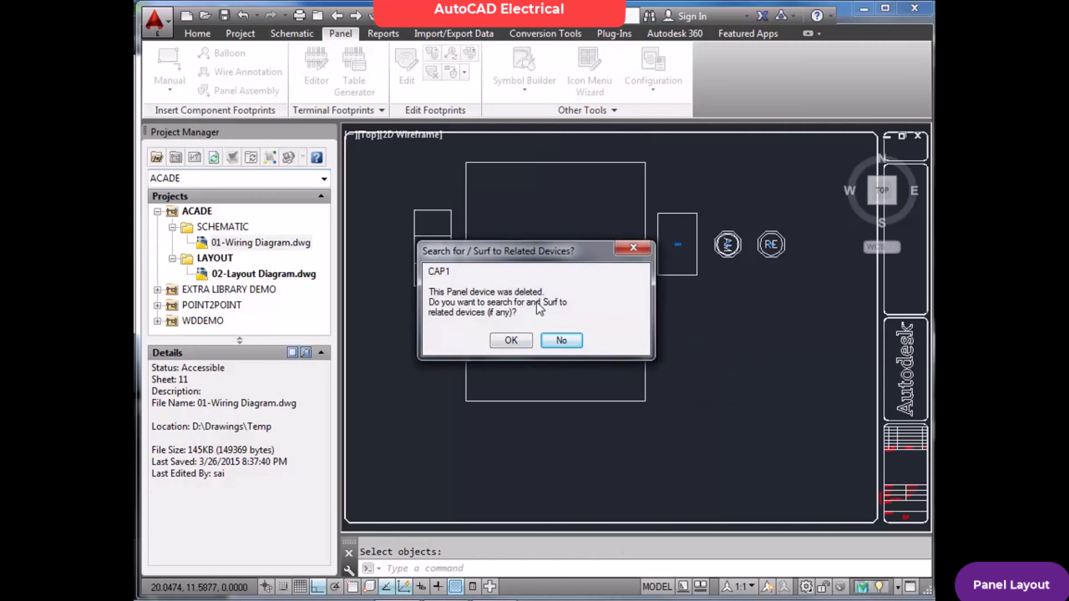
Search for CAP1's related devices, save the drawing, and surf to its schematic reference on sheet 11.
click(510, 341)
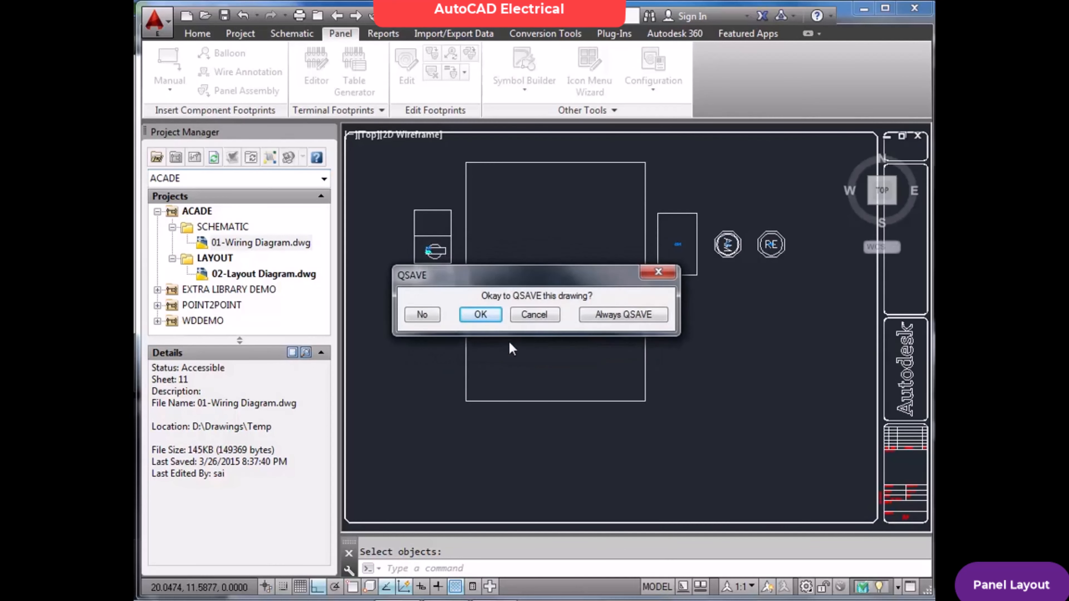
click(491, 315)
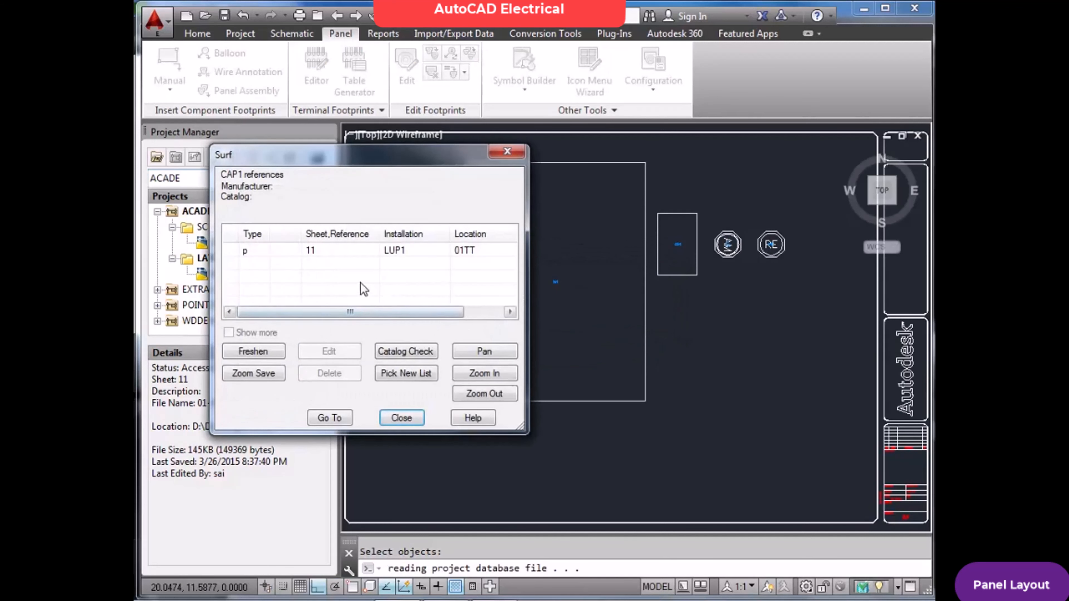
click(363, 252)
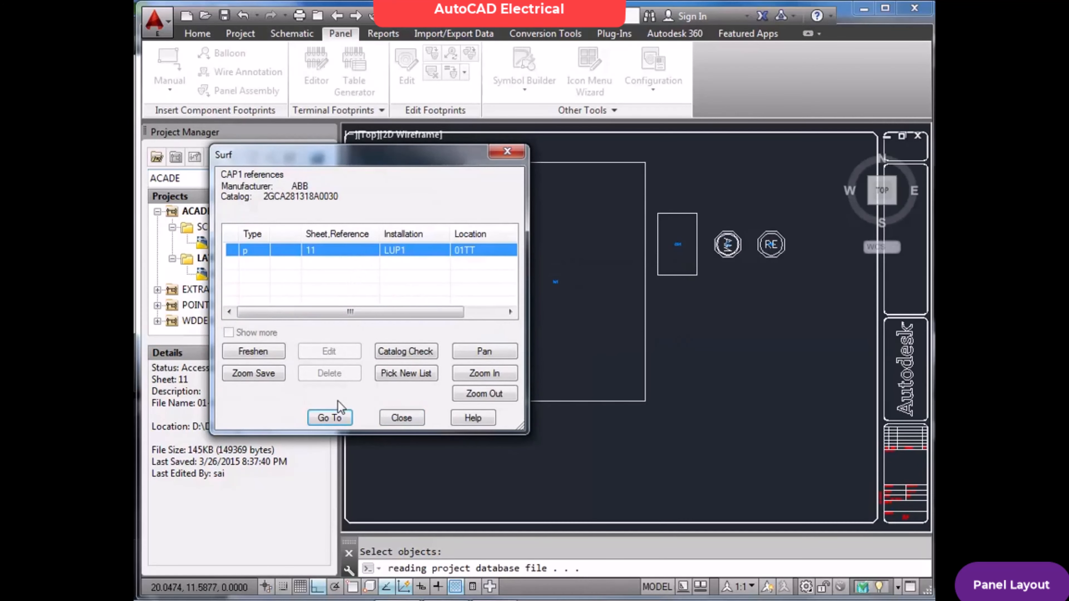
click(332, 418)
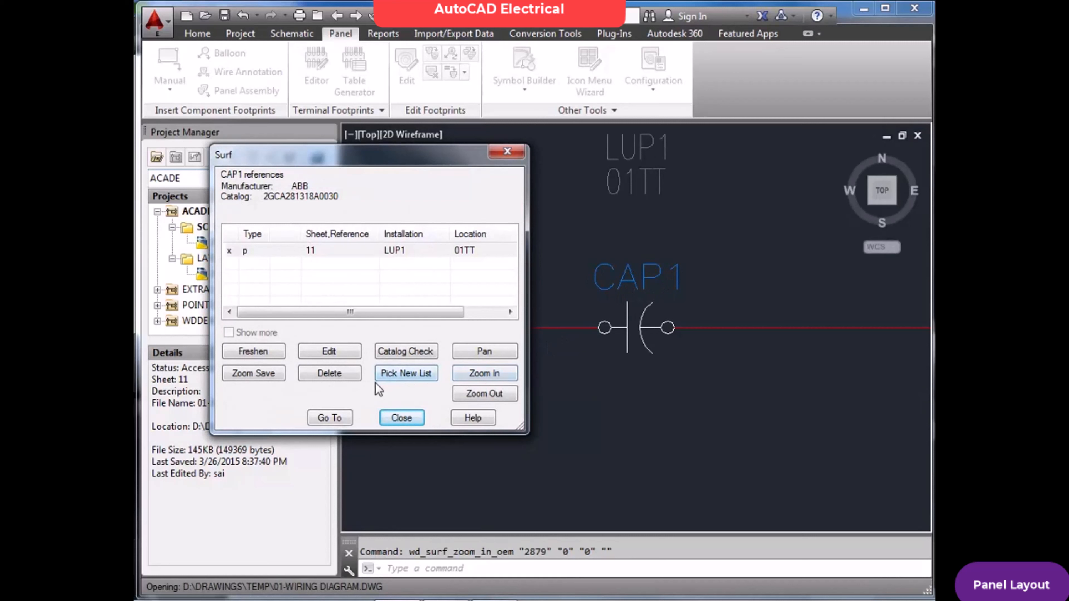
Delete the related CAP1 capacitor symbol from the wiring diagram and finish surfing its references.
click(337, 374)
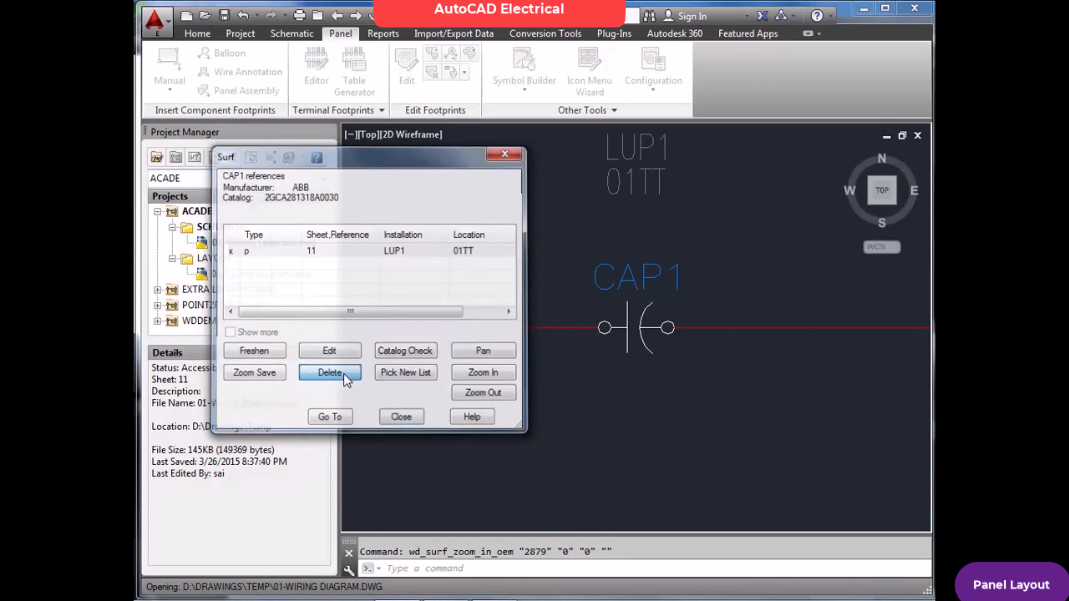
click(501, 342)
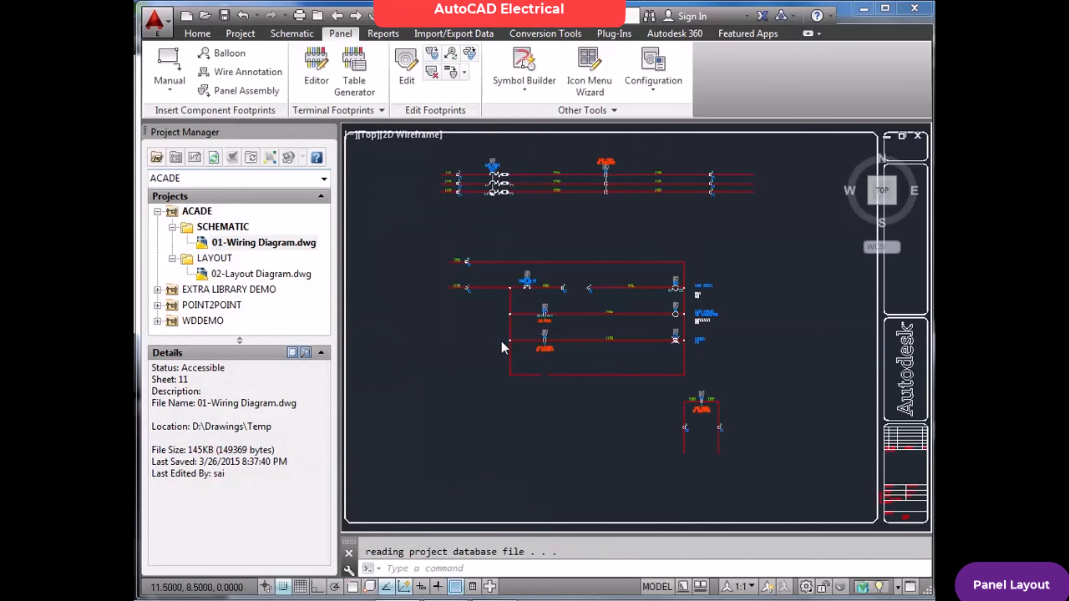
click(402, 418)
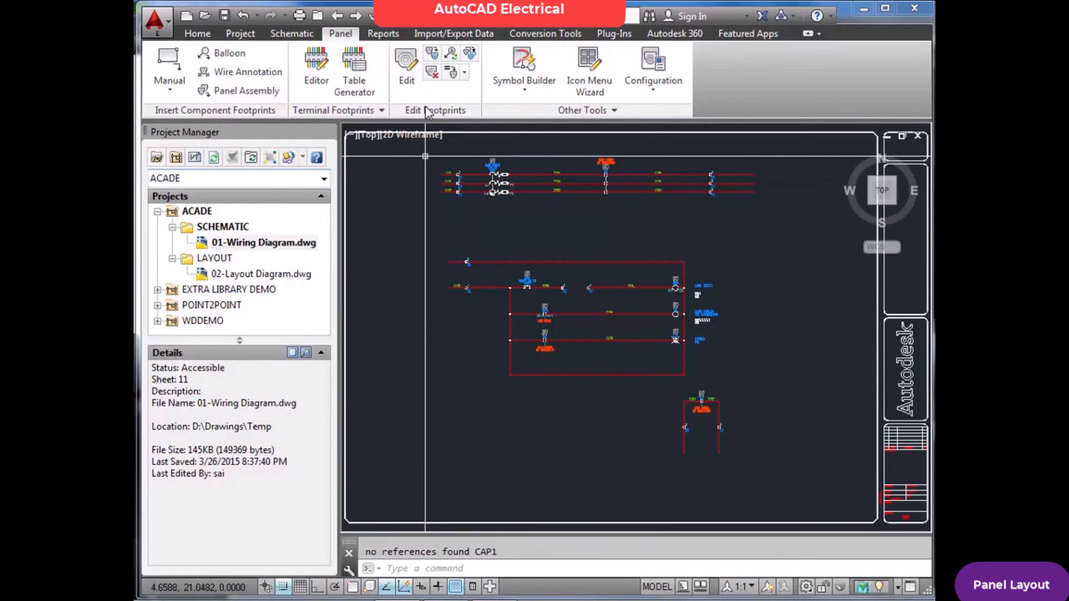
Return to the layout drawing and view the spreadsheet file choices for inserting footprints from an equipment list.
click(302, 37)
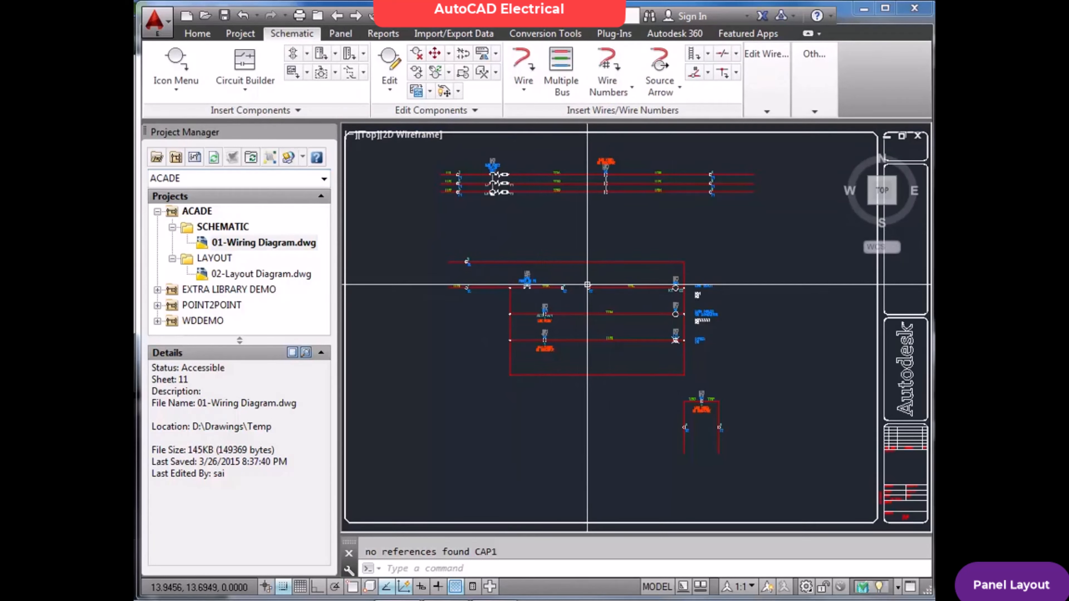
click(340, 33)
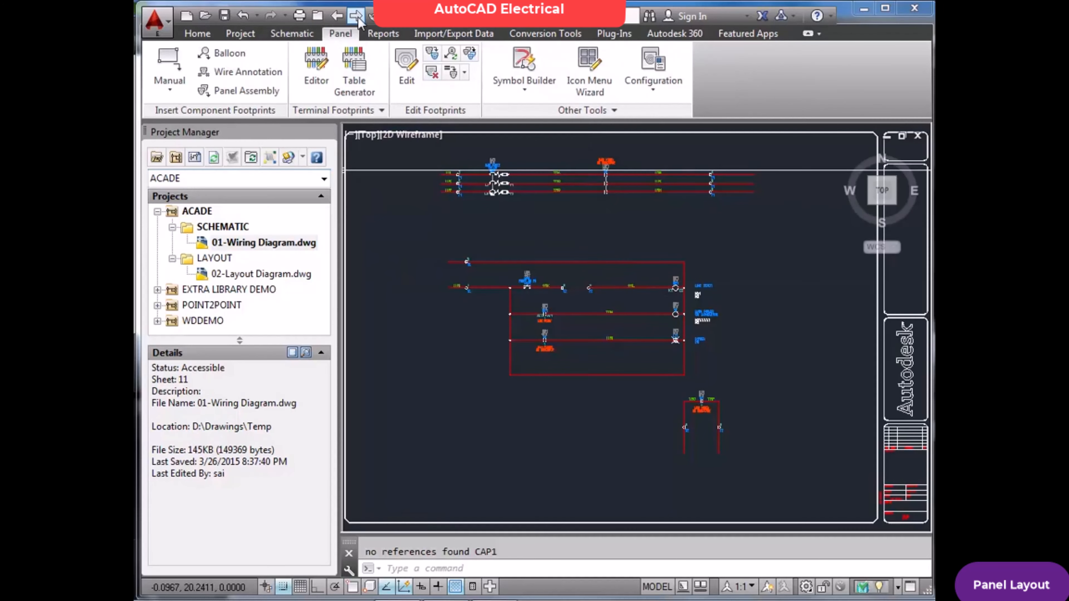
click(175, 96)
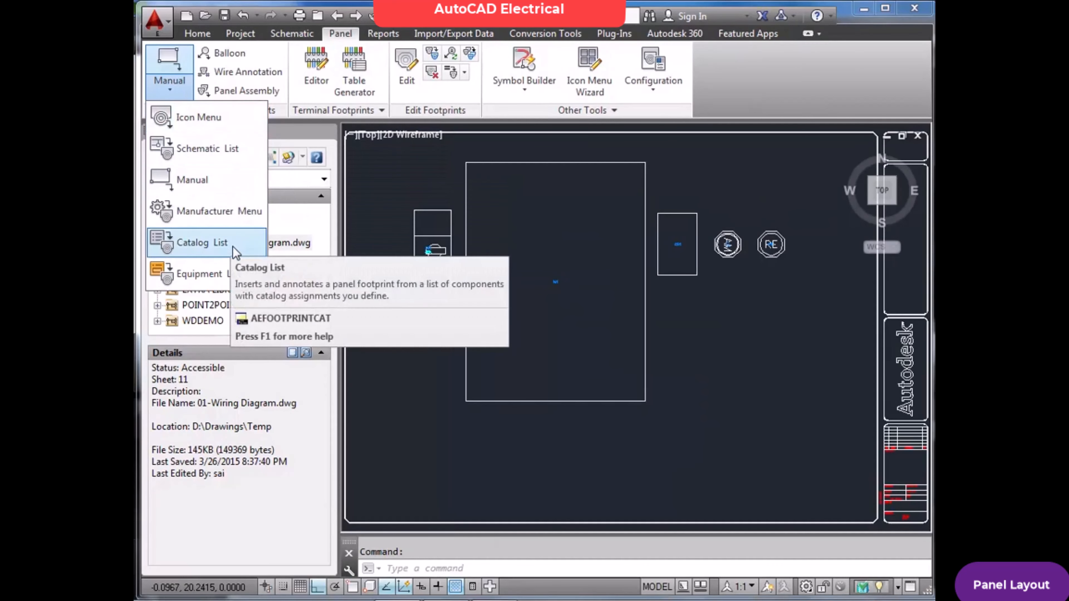
click(232, 274)
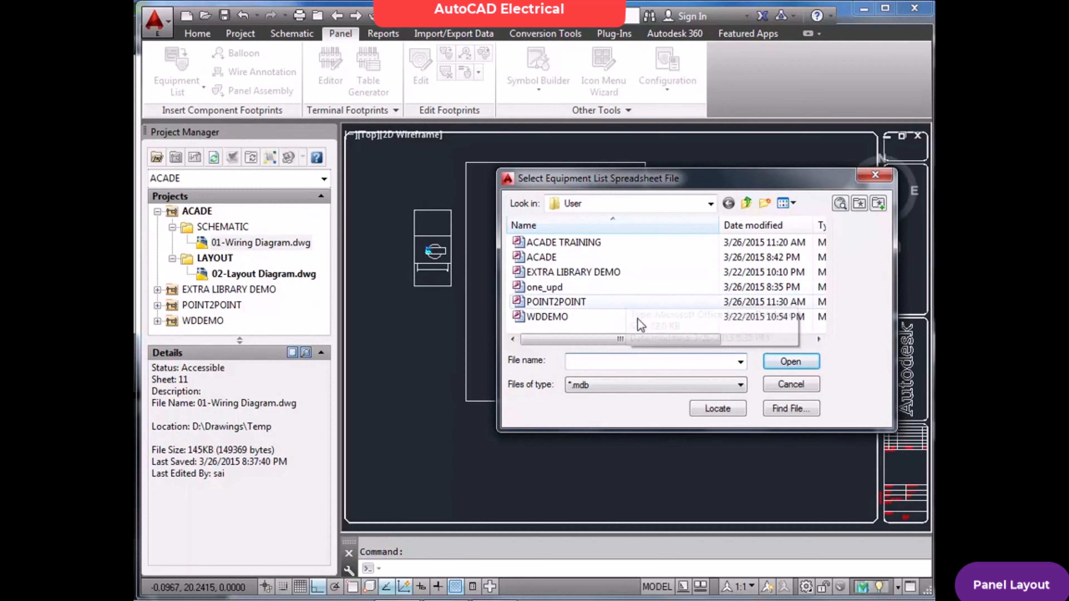
click(790, 384)
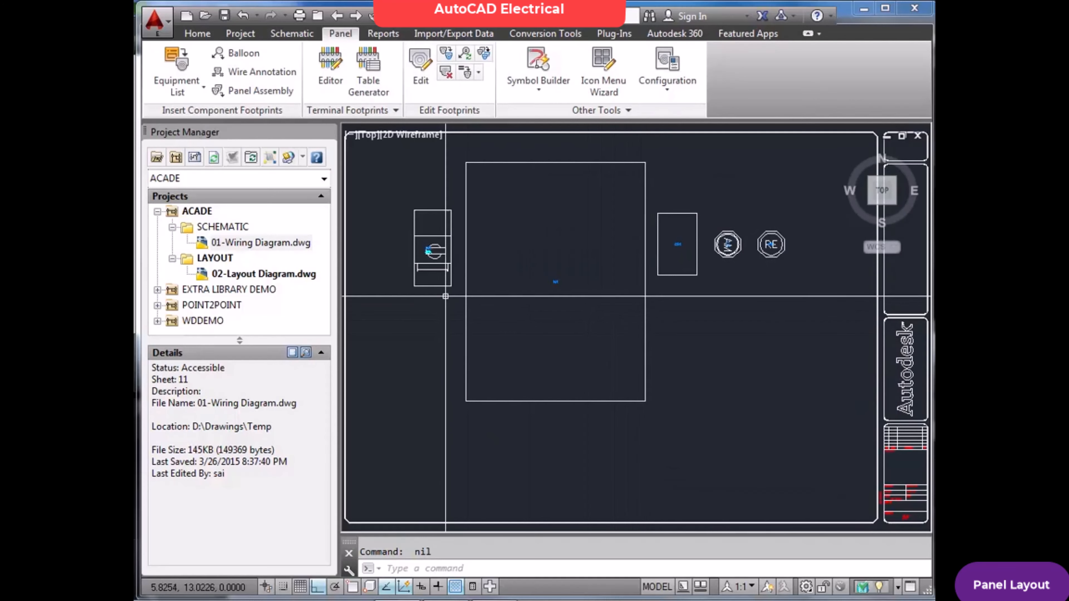
Measure the width of the circuit breaker footprint along its lower edge with the DIST command, with snap mode toggled.
text(DI)
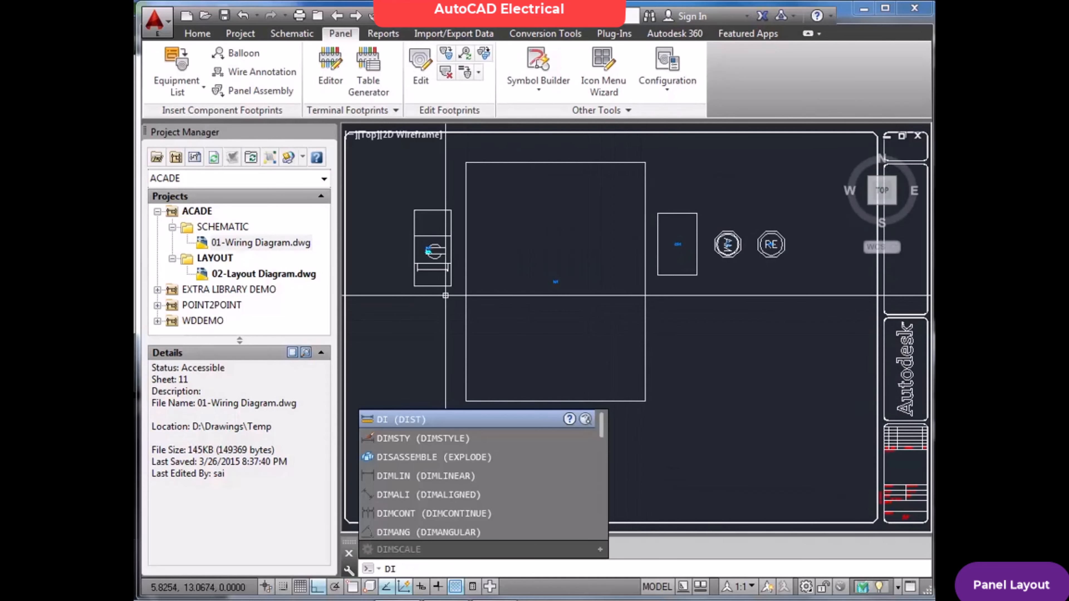
text(S)
key(Return)
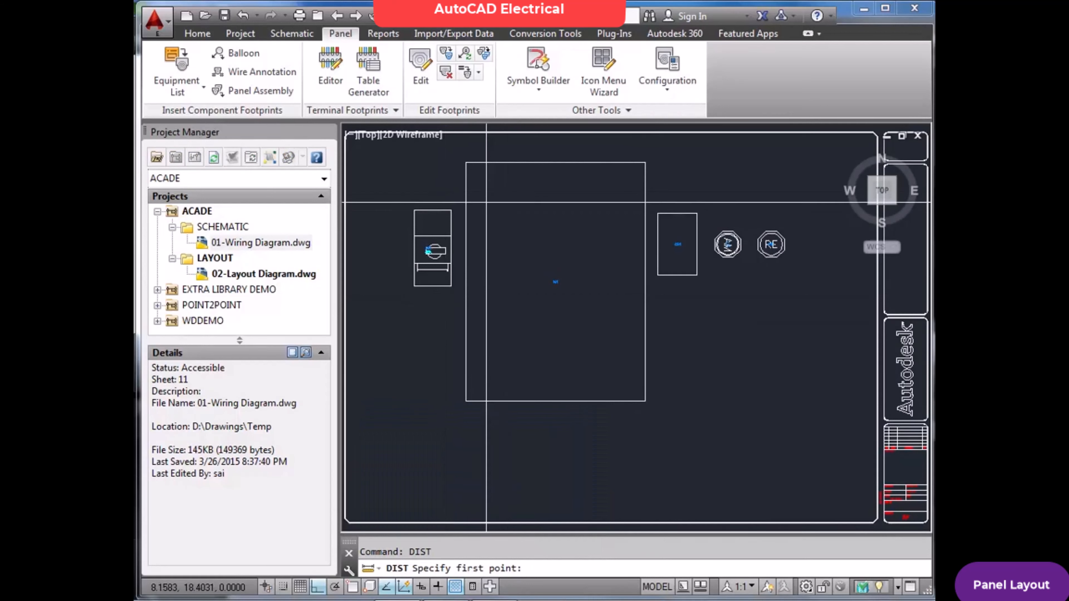
key(F9)
click(414, 287)
click(450, 287)
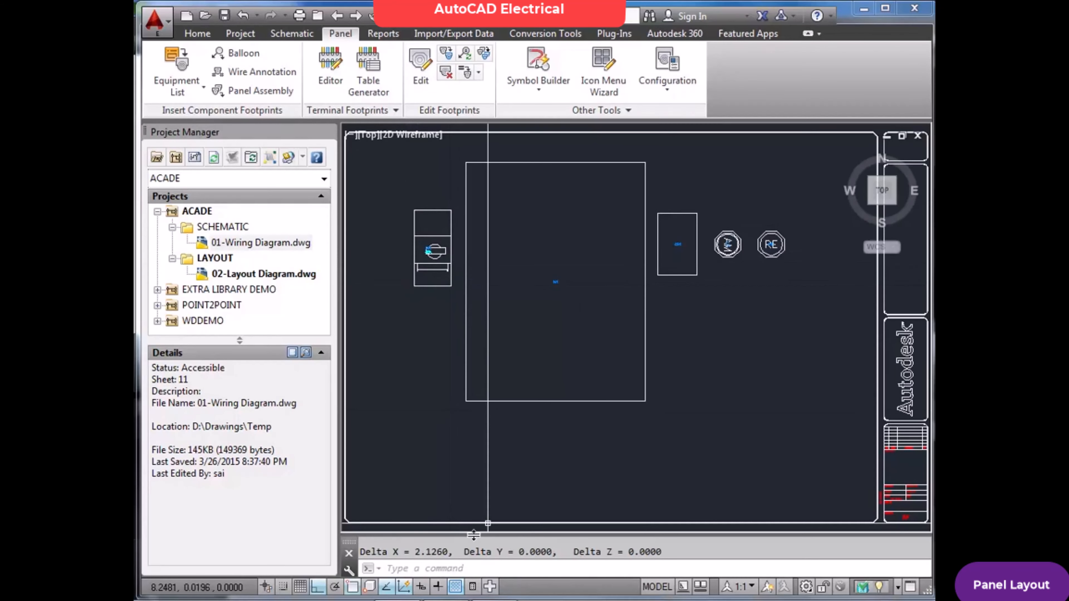
drag(415, 552, 444, 555)
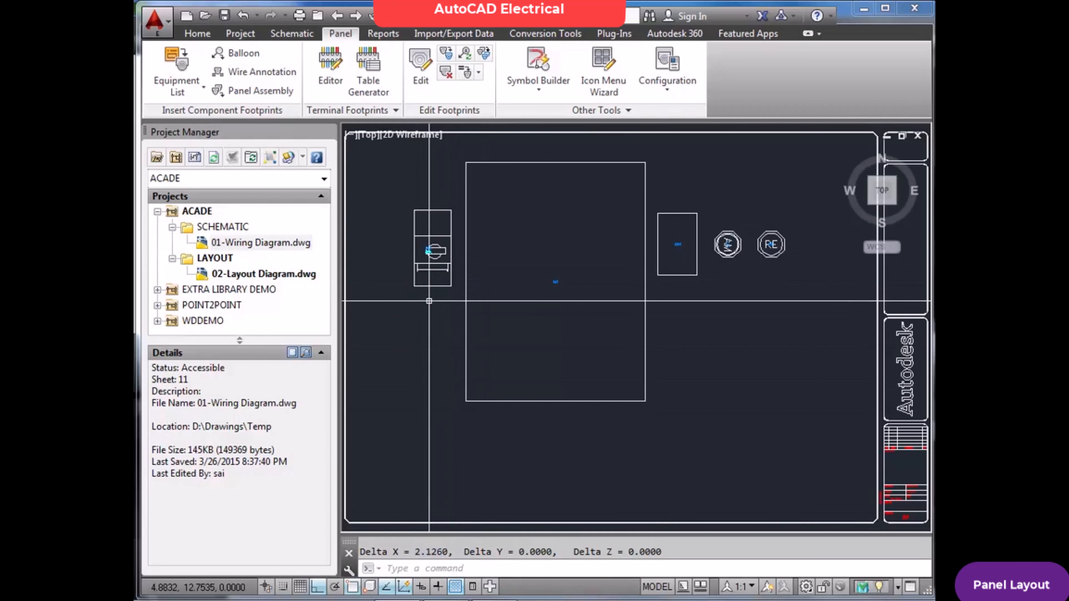
key(Escape)
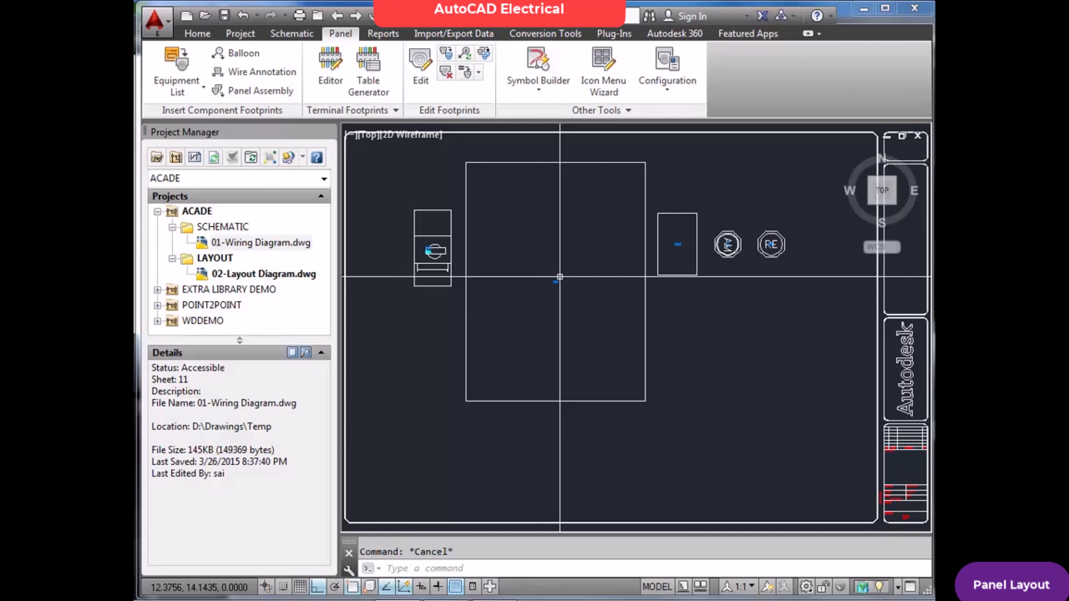
Run the -DWGUNITS command on the layout drawing and set the length unit to millimeters (option 3).
text(-DWG)
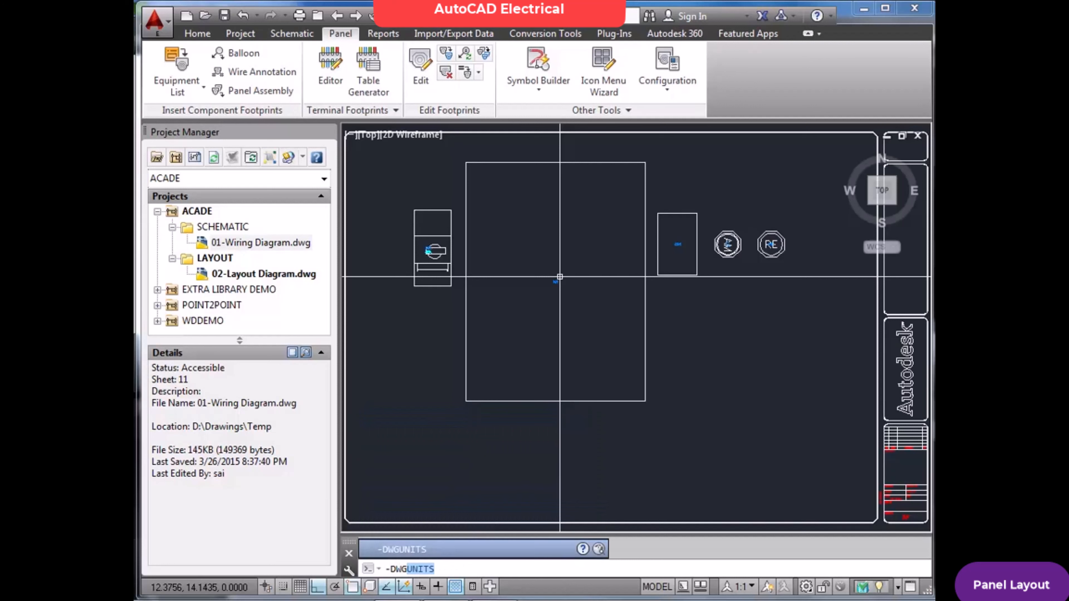
text(UNITS)
key(Return)
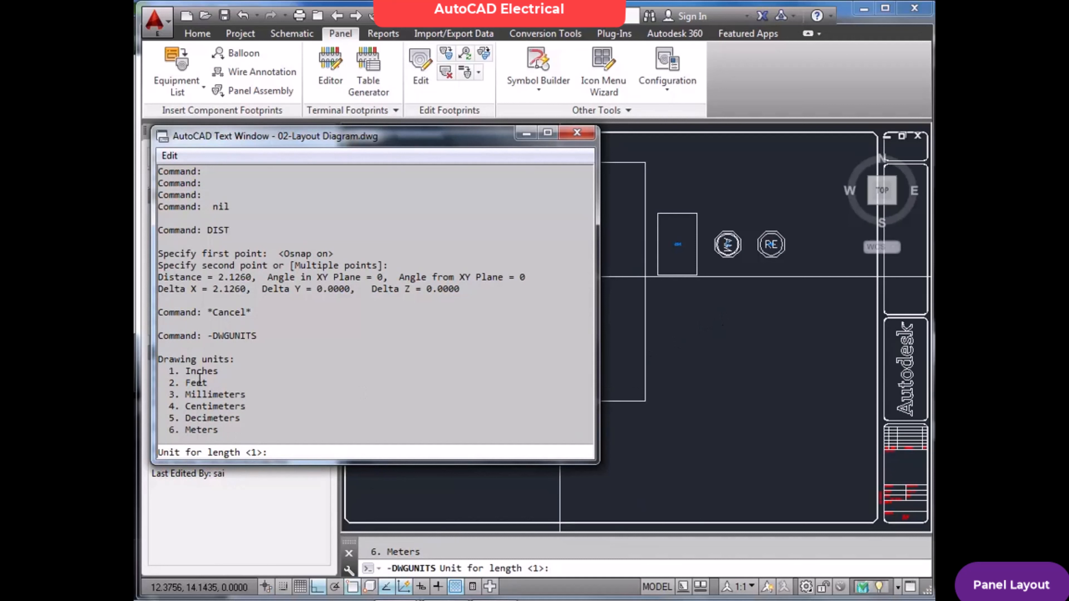
mouse_move(185, 372)
mouse_down()
mouse_move(217, 372)
mouse_move(176, 383)
mouse_up()
drag(247, 394, 163, 395)
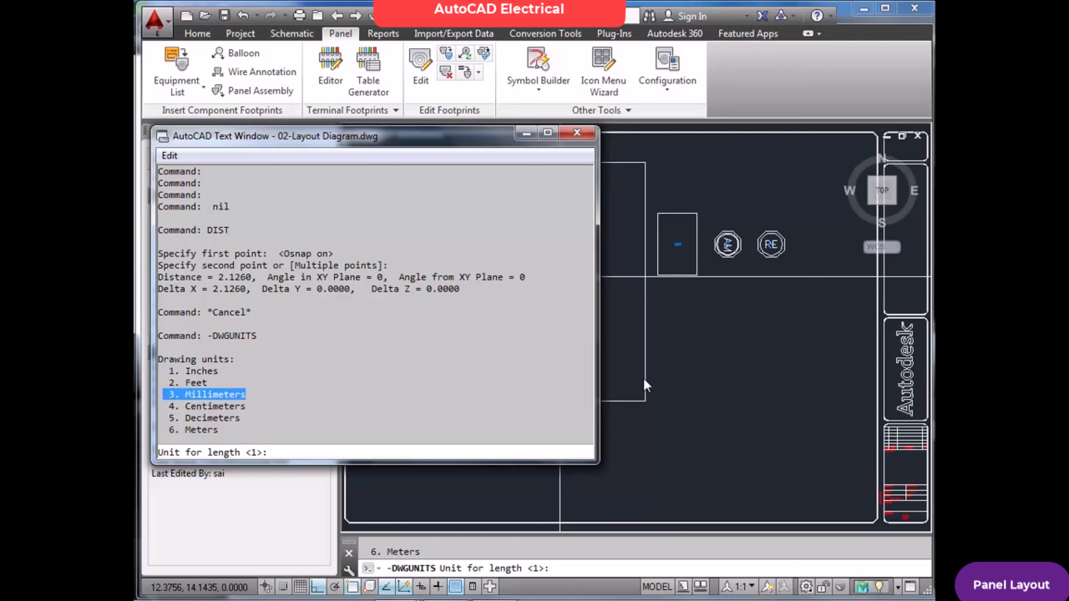
click(273, 411)
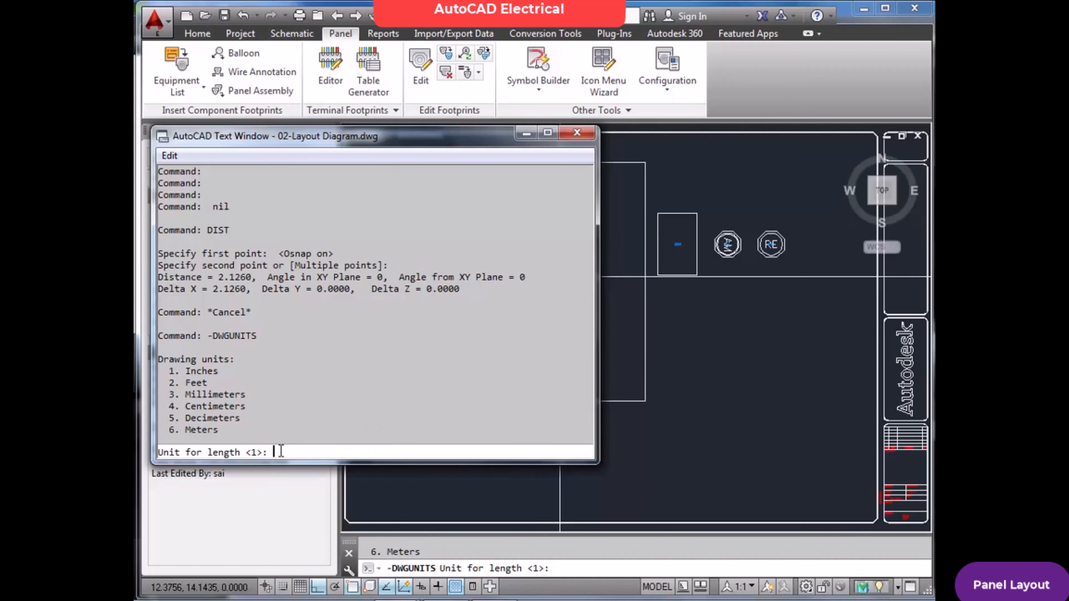
text(3)
key(Return)
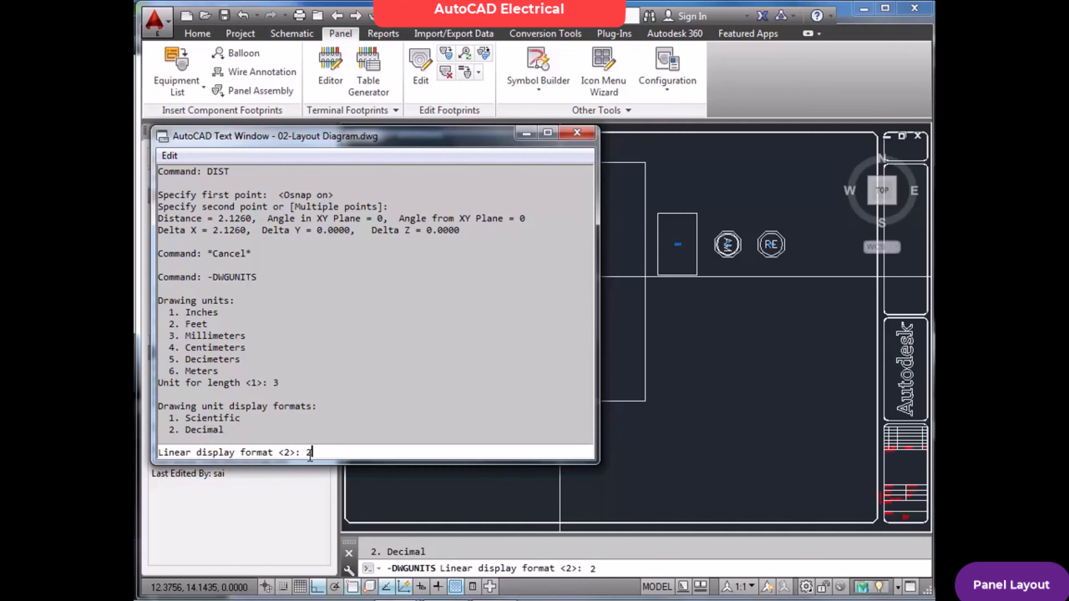
Set the drawing units' linear display format to decimal (option 2) with a display precision of 2.
text(2)
key(Return)
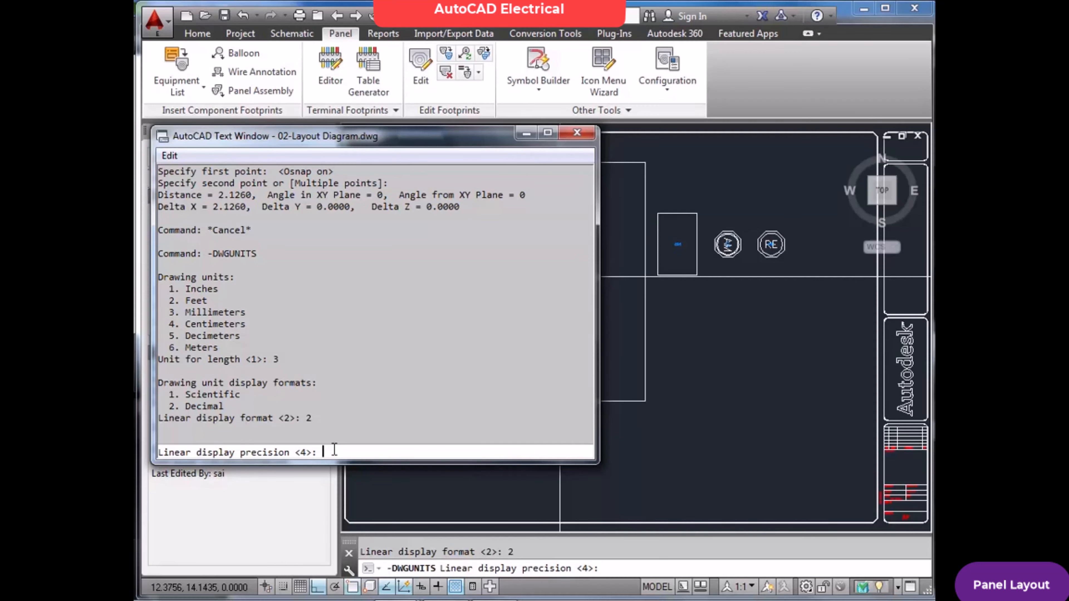
text(2)
key(Return)
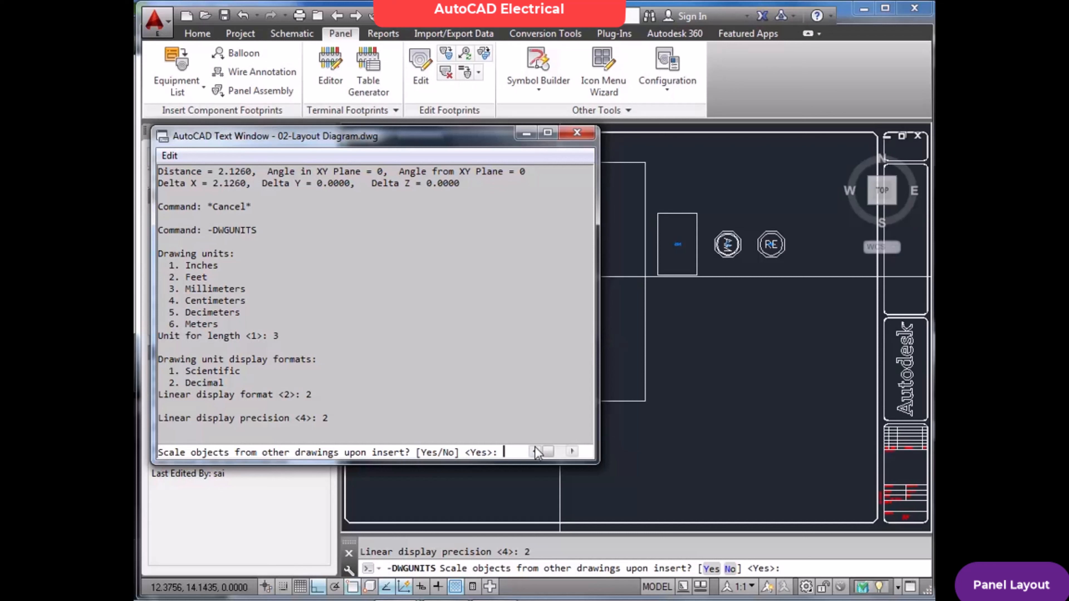
Accept scaling of inserted objects, INSUNITS matching and scaling of existing objects including Paper Space, and close the text window.
text(Y)
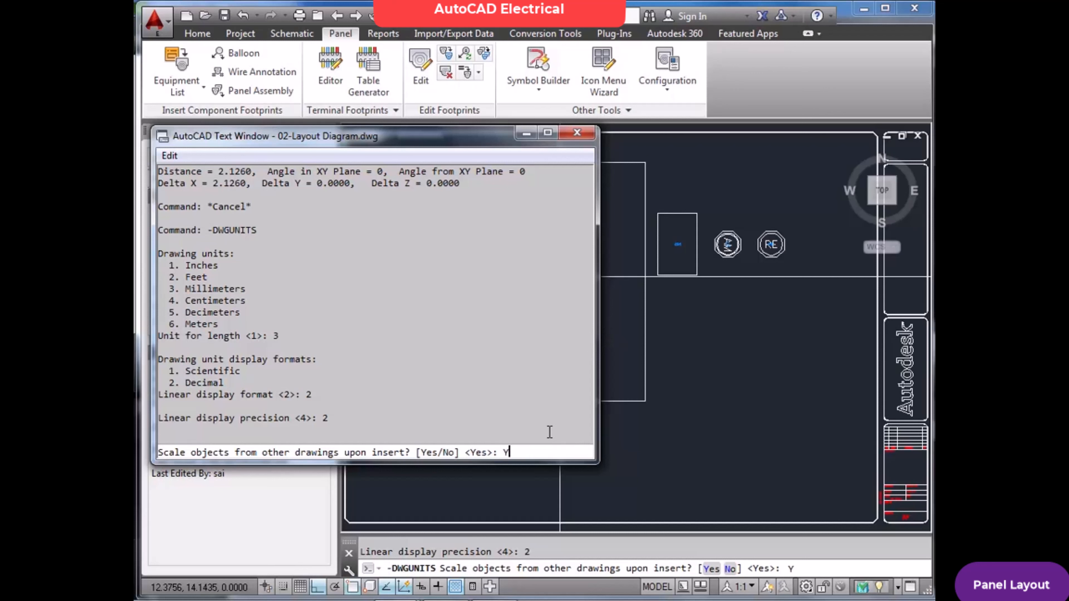
key(BackSpace)
key(Return)
key(Return)
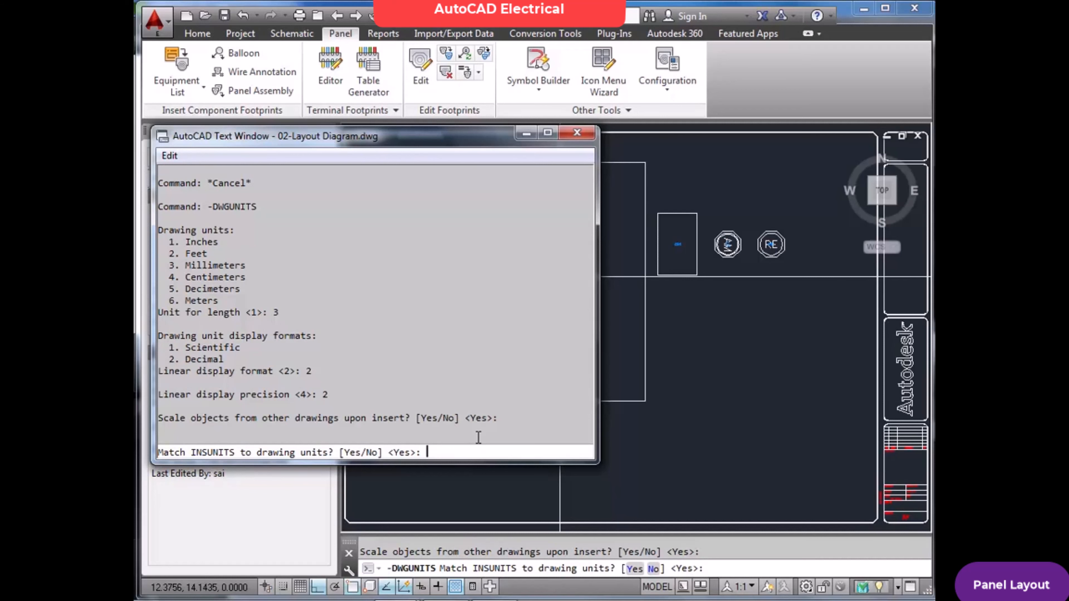
key(Return)
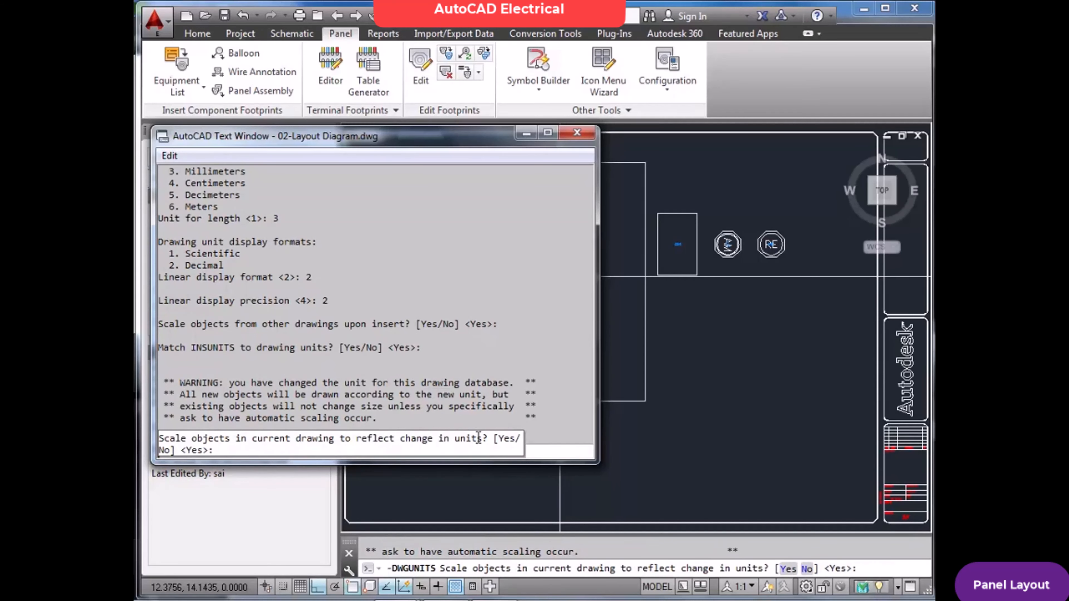
key(Return)
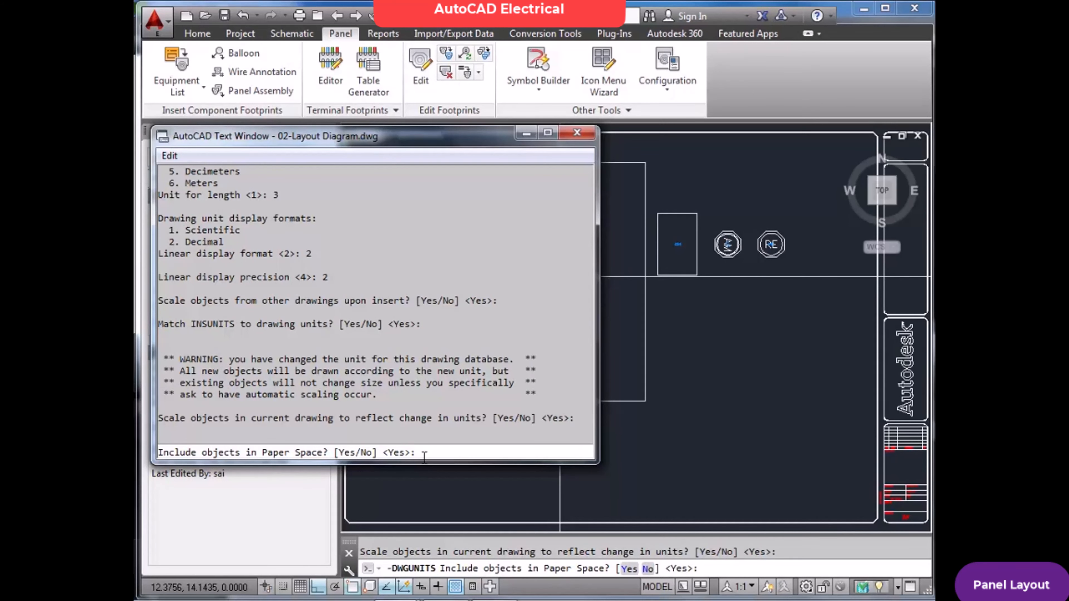
text(Y)
key(Return)
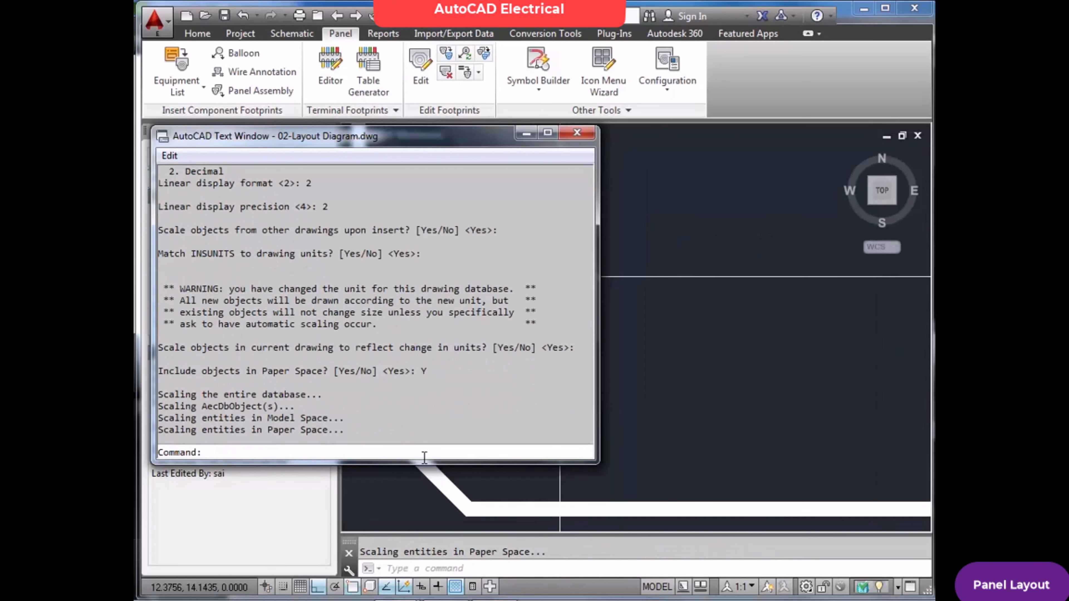
click(577, 133)
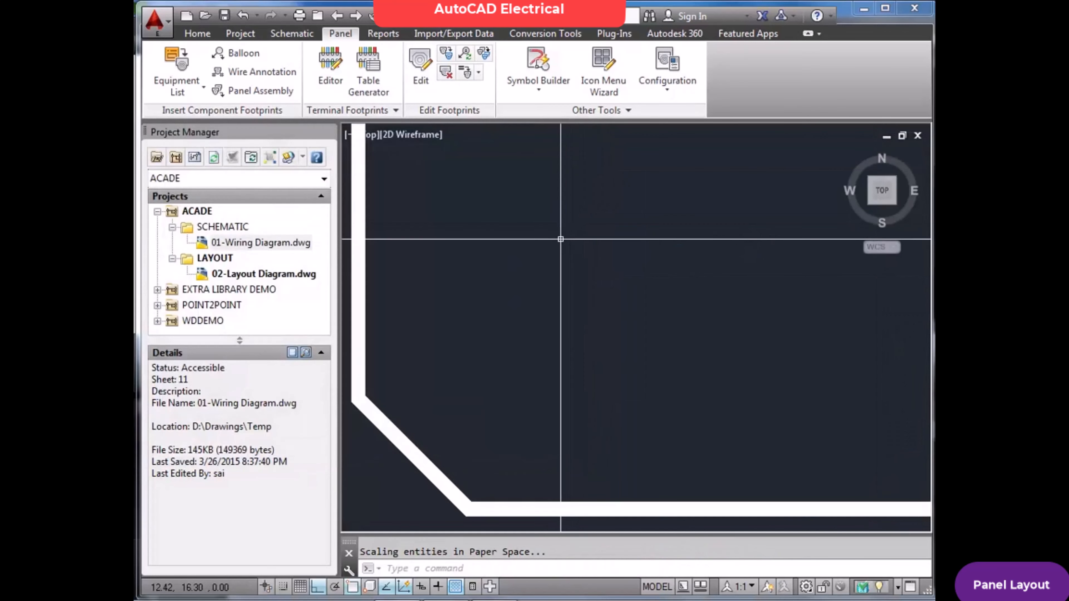
Show the whole rescaled drawing and measure the circuit breaker footprint's width along its lower edge in millimeters with DIST.
key(Escape)
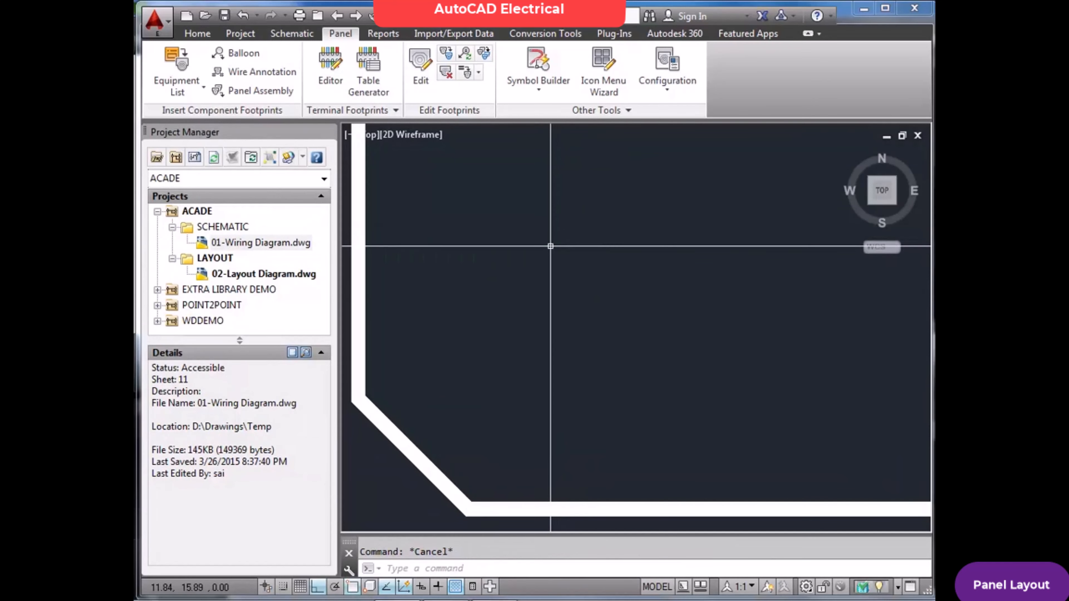
text(z)
key(Return)
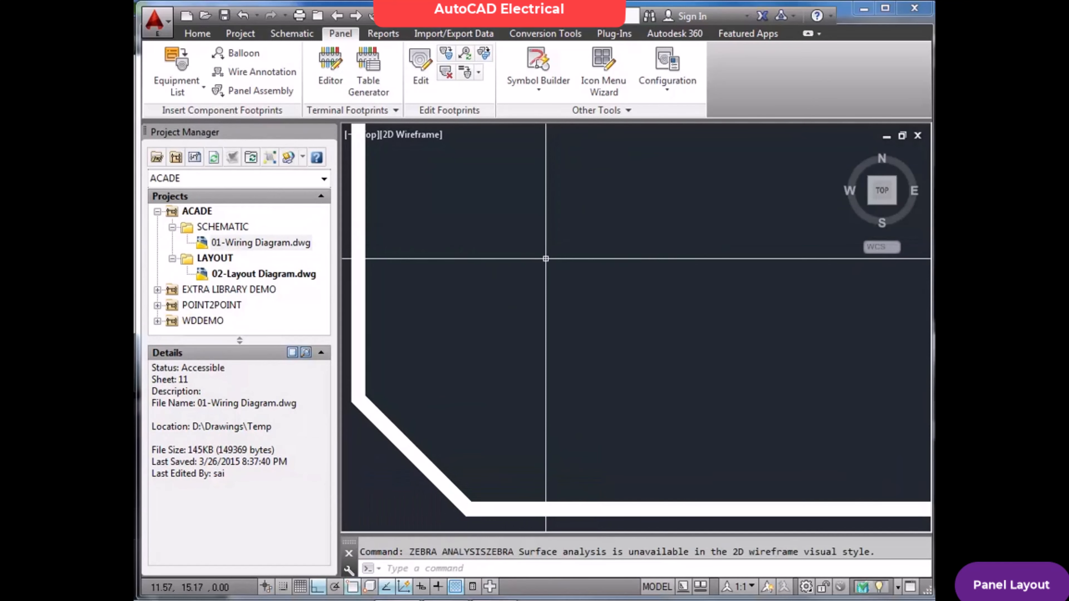
key(Escape)
text(z)
key(Return)
text(E)
key(Return)
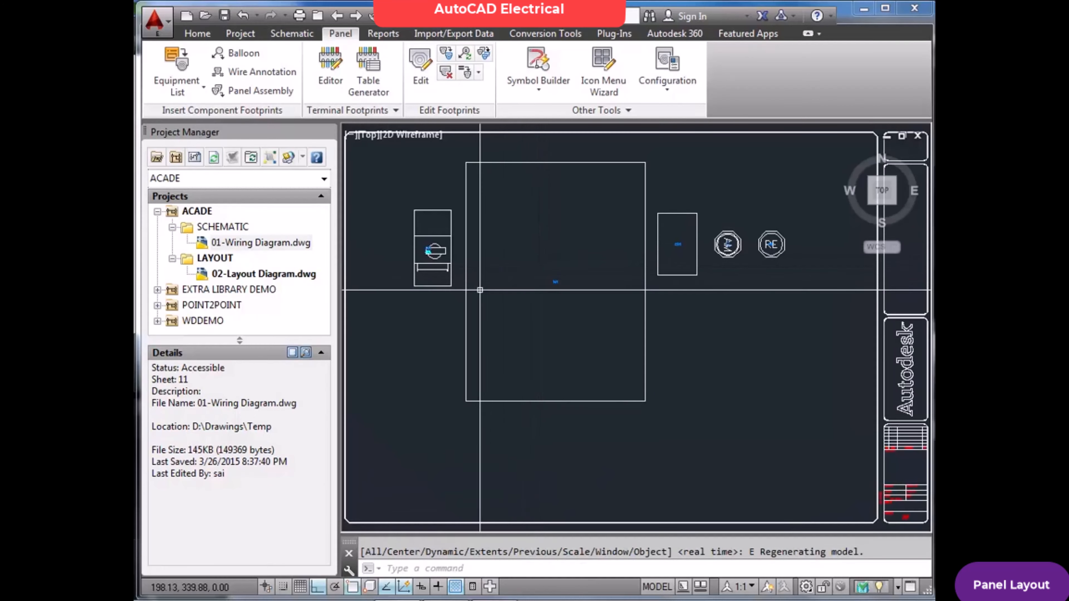
text(DIST)
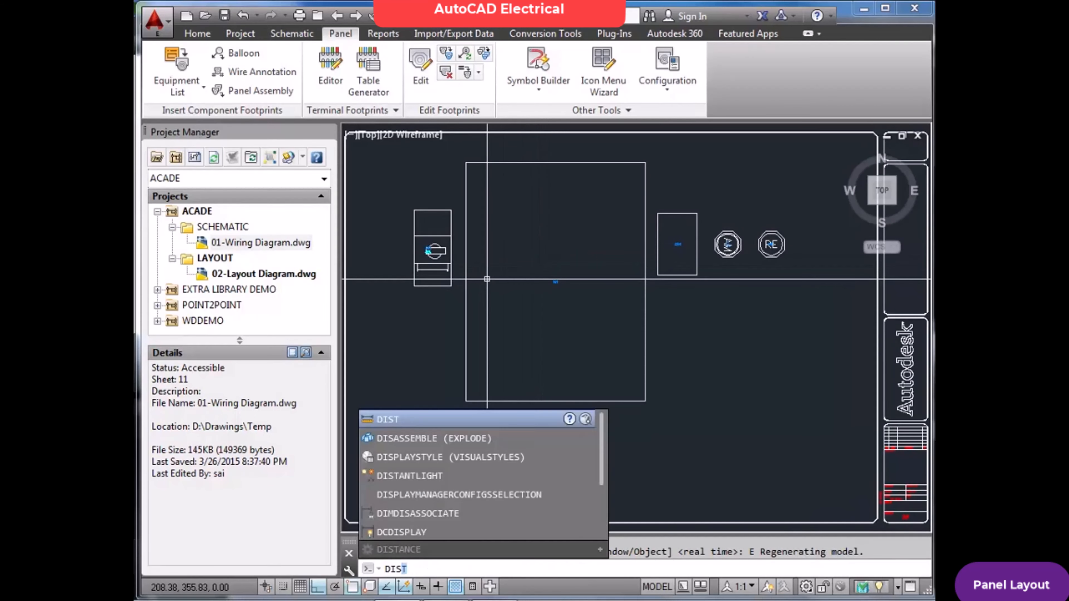
key(Return)
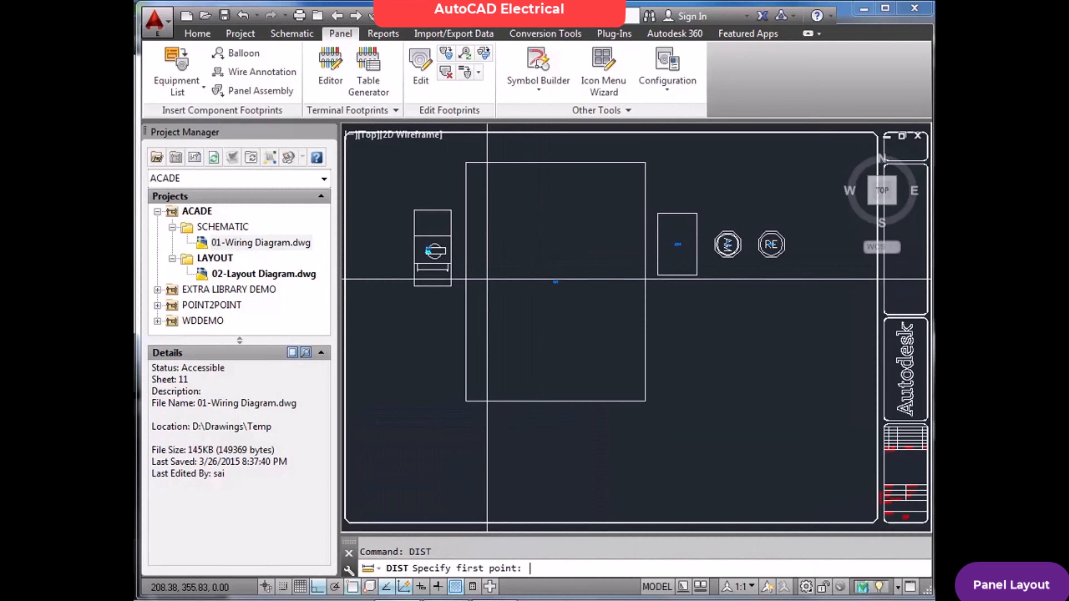
click(413, 287)
click(448, 287)
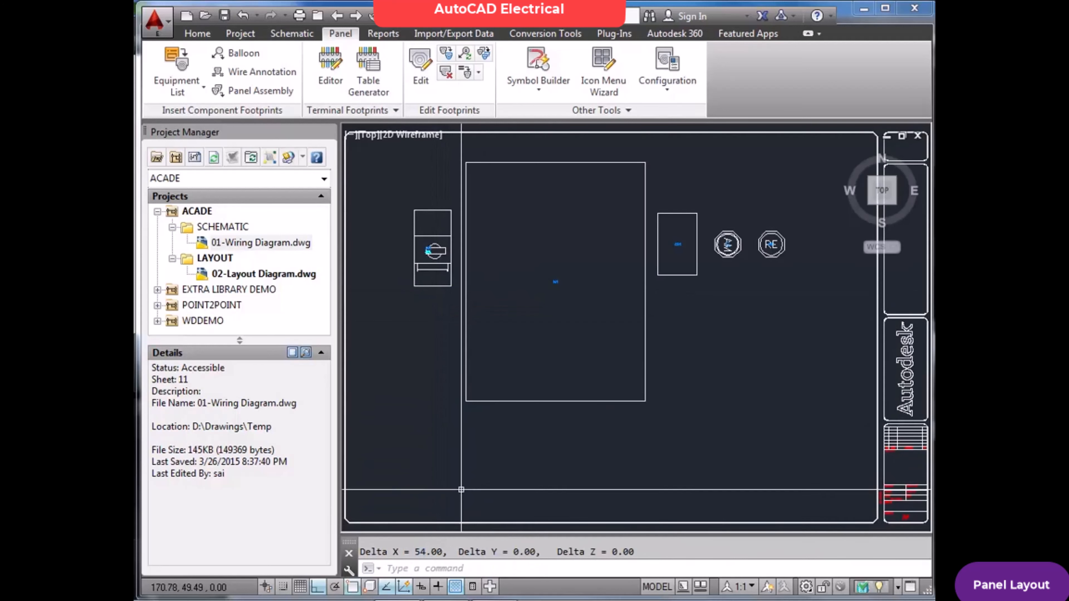
Measure the large rectangular footprint's width along its lower edge and its height along its vertical edge with DIST.
key(Return)
click(645, 401)
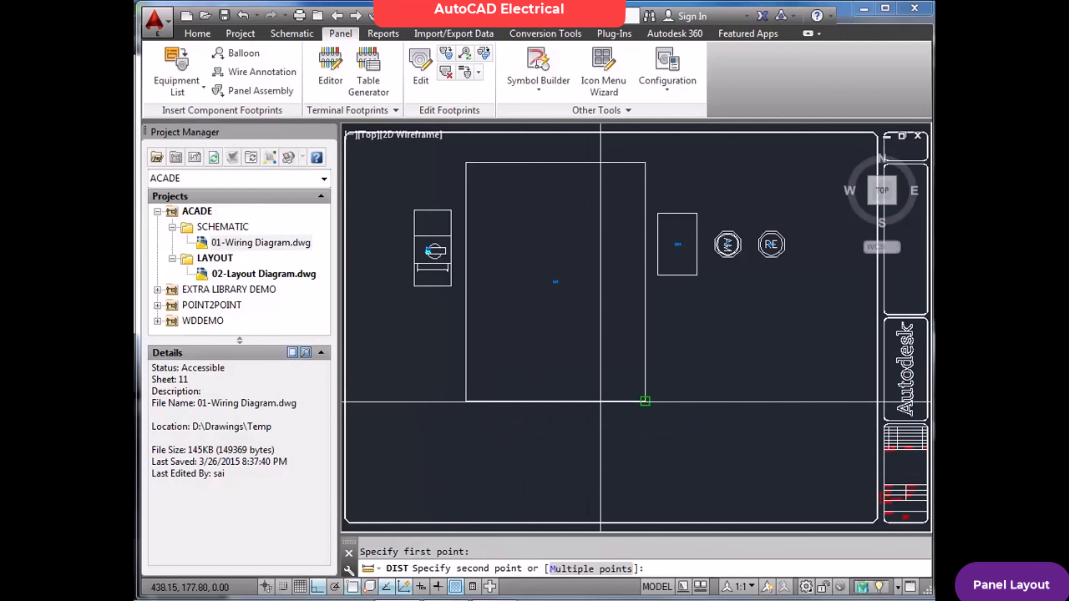
click(466, 400)
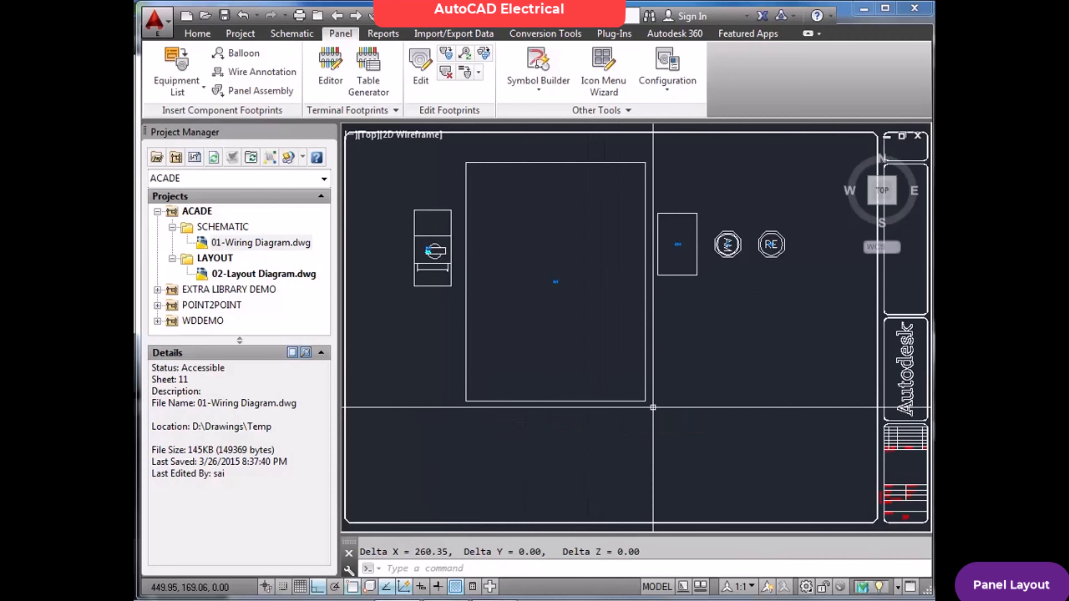
key(Return)
click(645, 401)
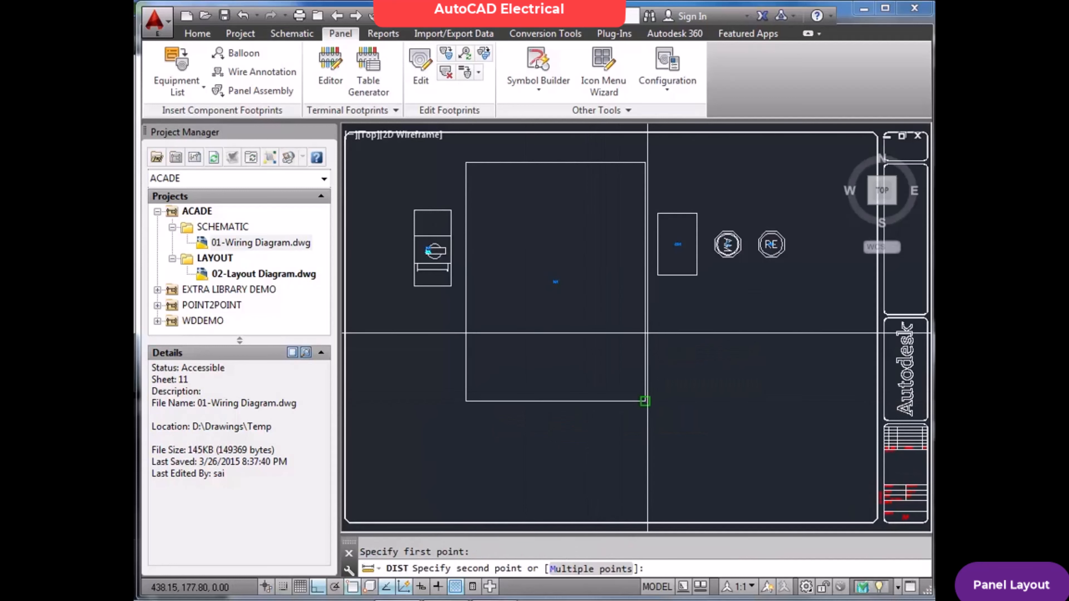
click(644, 163)
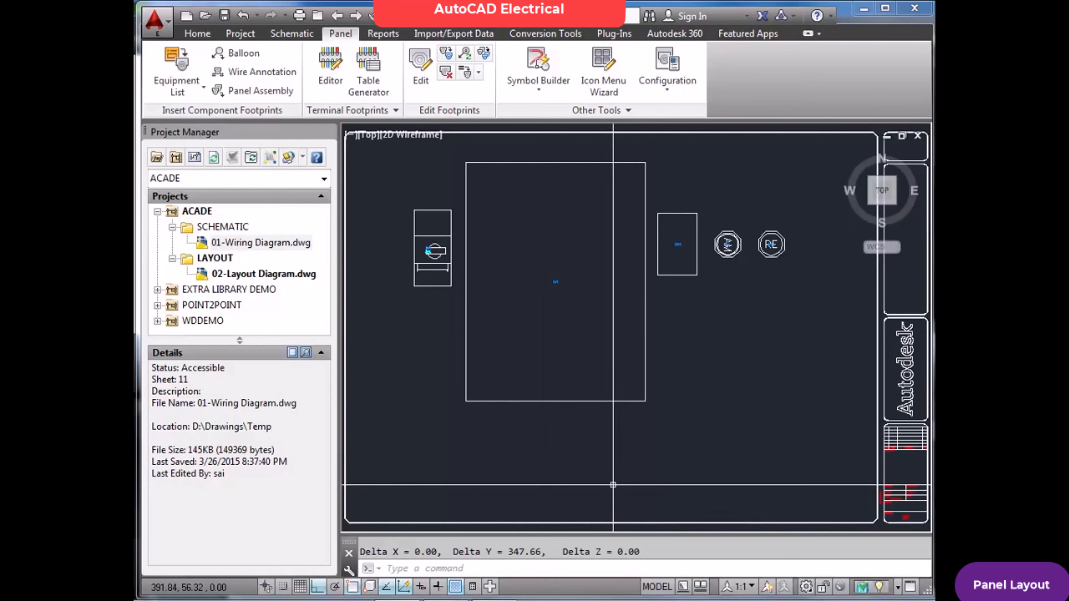
key(Escape)
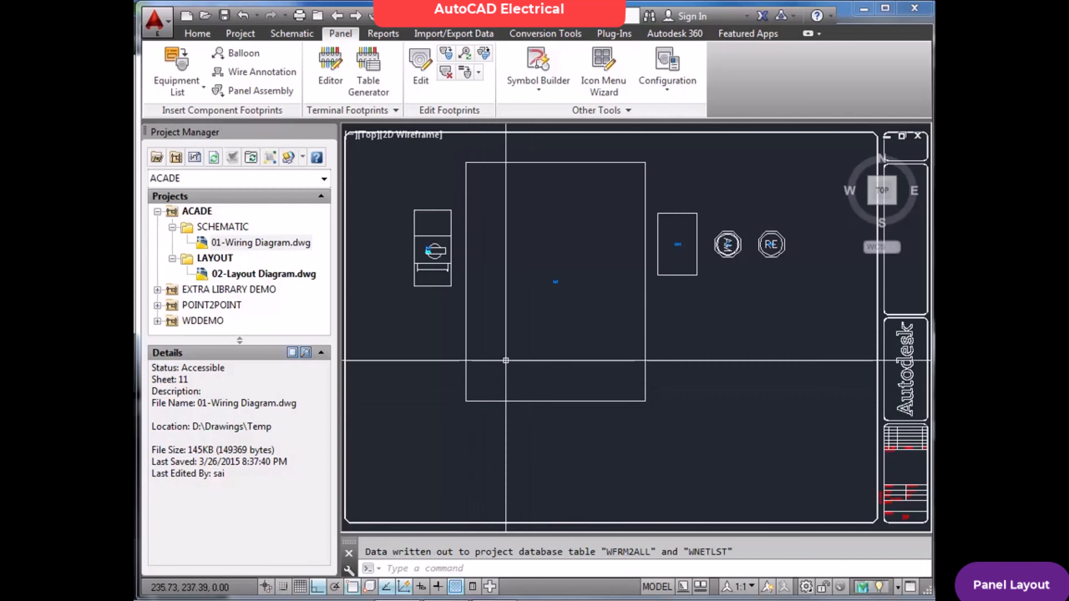
Open 01-Wiring Diagram.dwg, examine the T2 terminals in the control circuit, and return to the layout drawing.
double_click(238, 244)
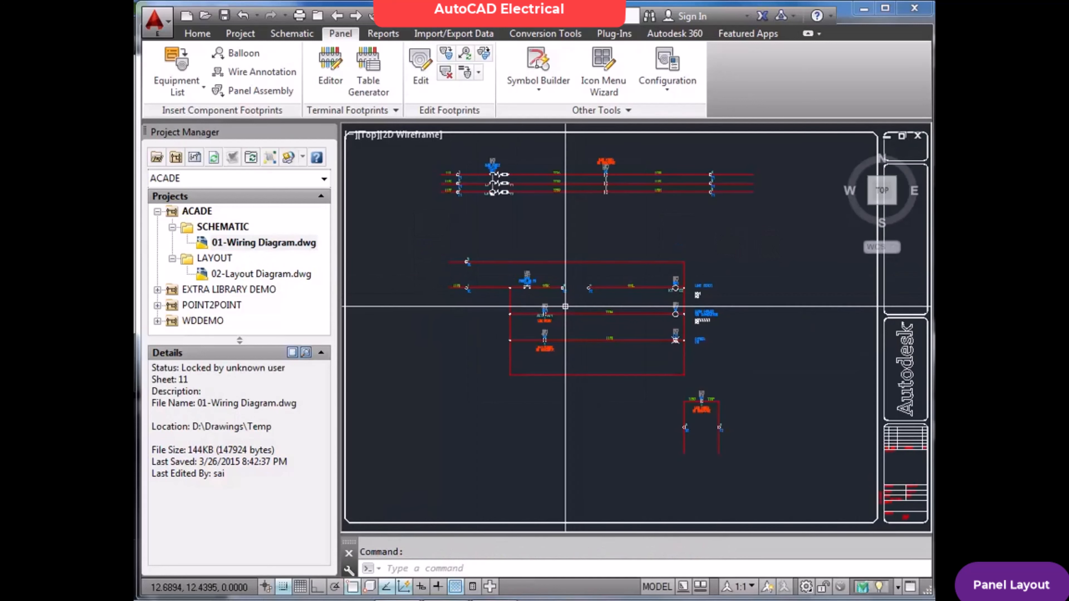
scroll(543, 296, up, 6)
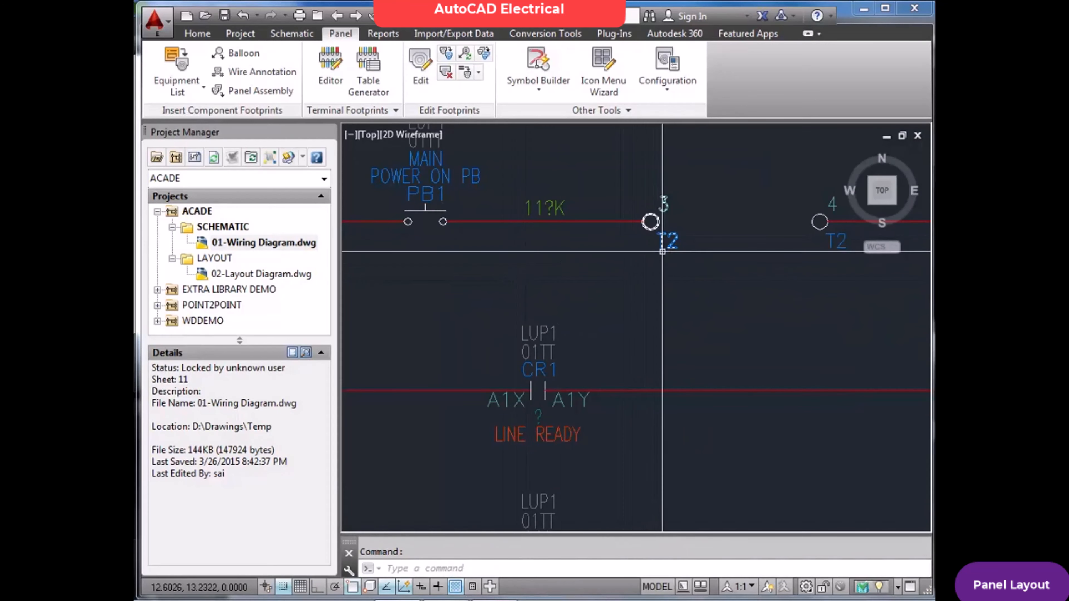
scroll(675, 249, down, 5)
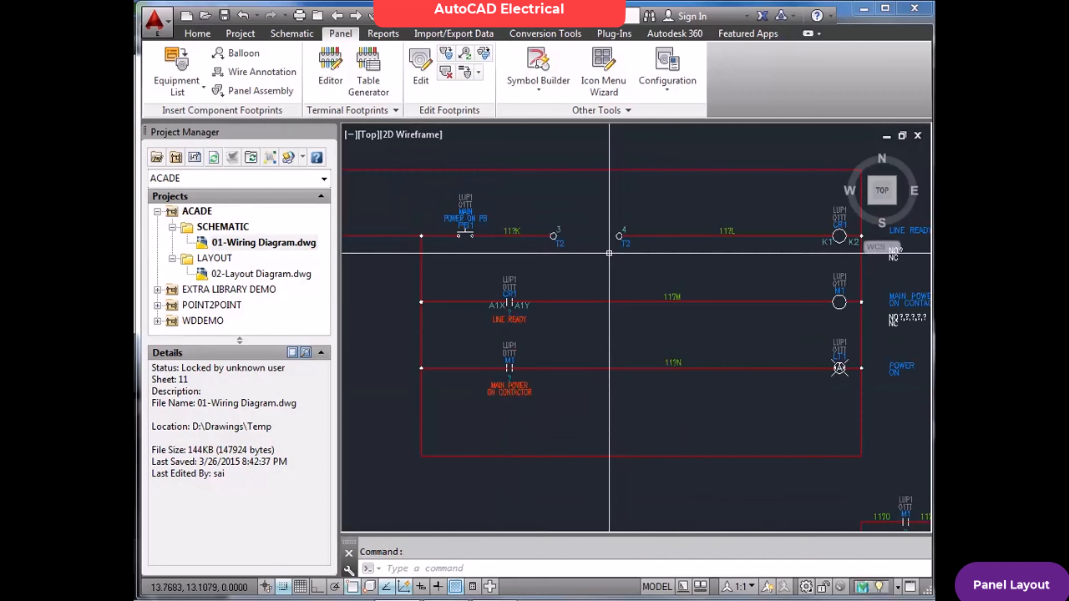
text(z)
key(Return)
text(e)
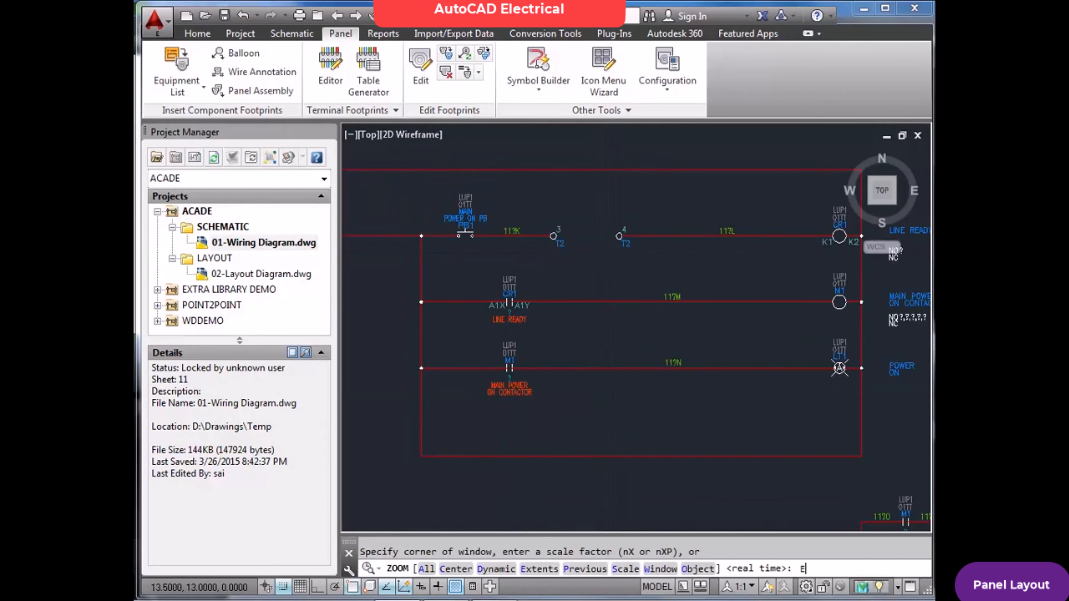
key(Return)
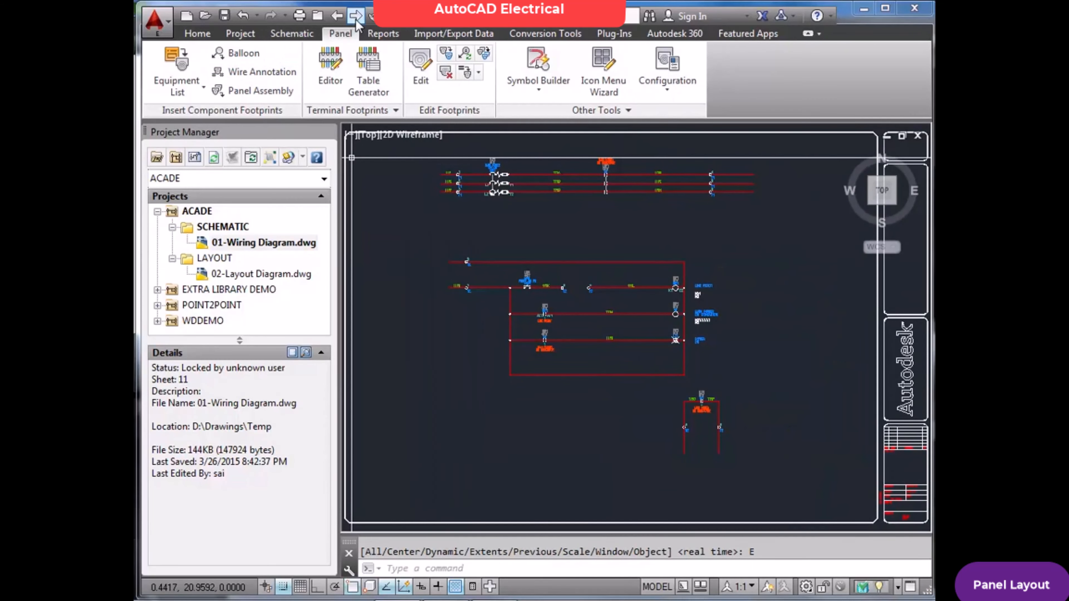
click(356, 17)
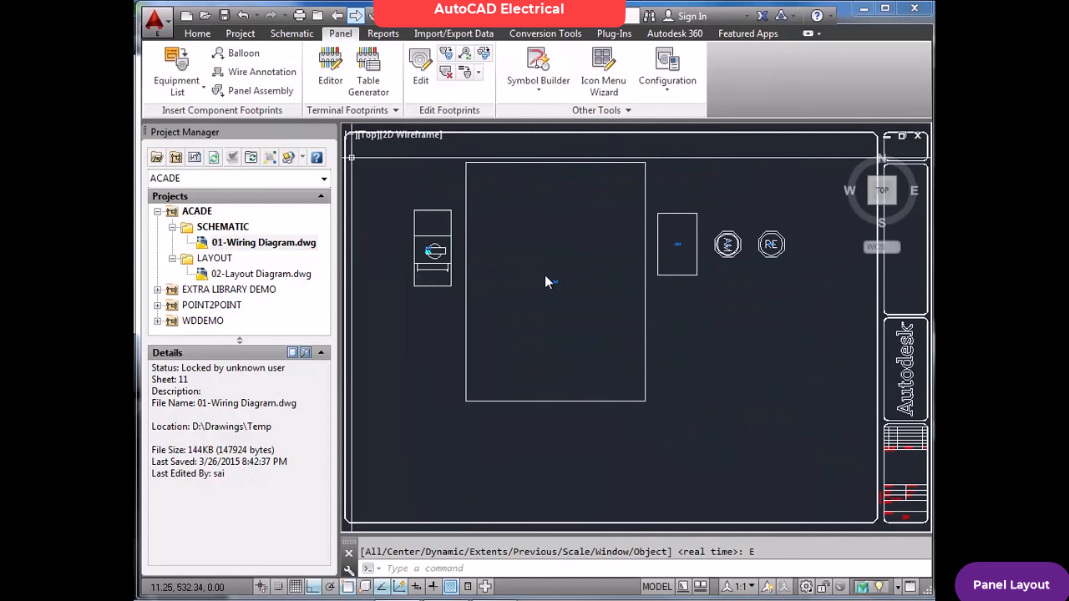
scroll(587, 314, up, 2)
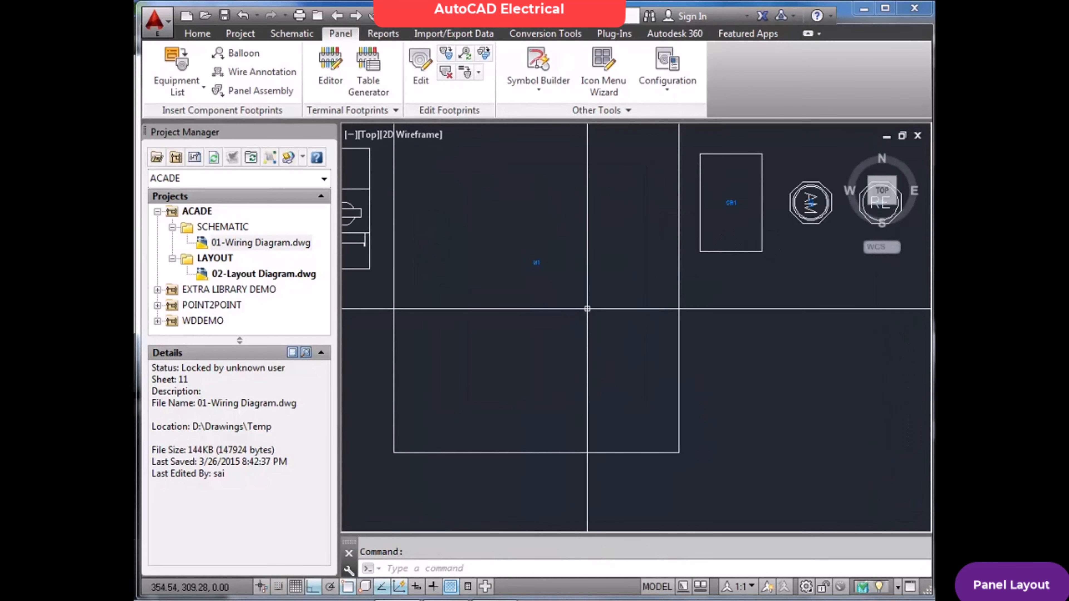
scroll(587, 308, down, 2)
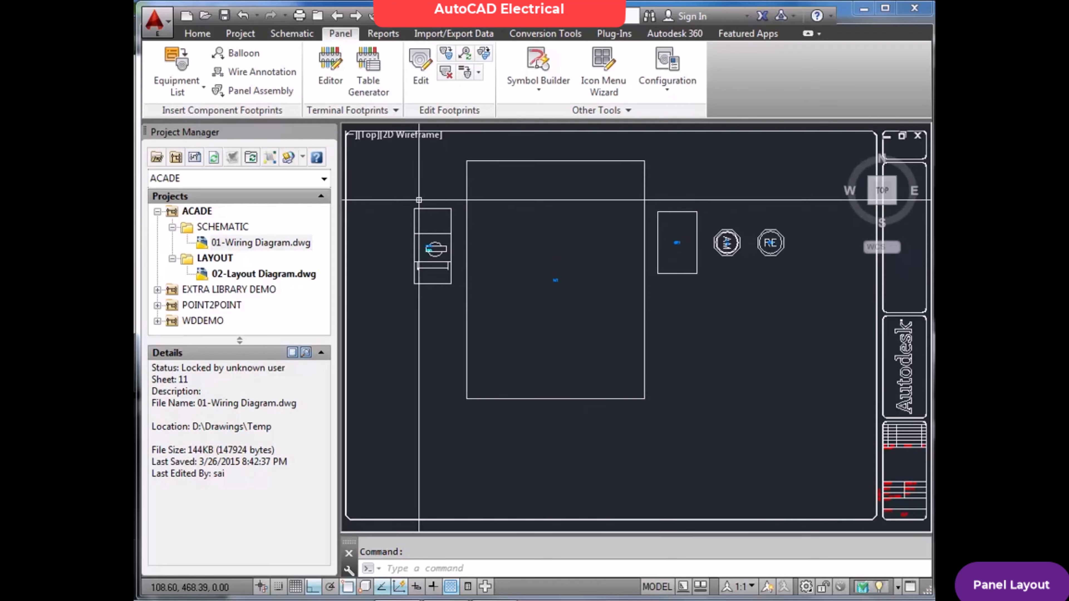
View the terminal strips available in the Terminal Strip Selection and collapse the SCHEMATIC and LAYOUT folders of the ACADE project.
click(339, 65)
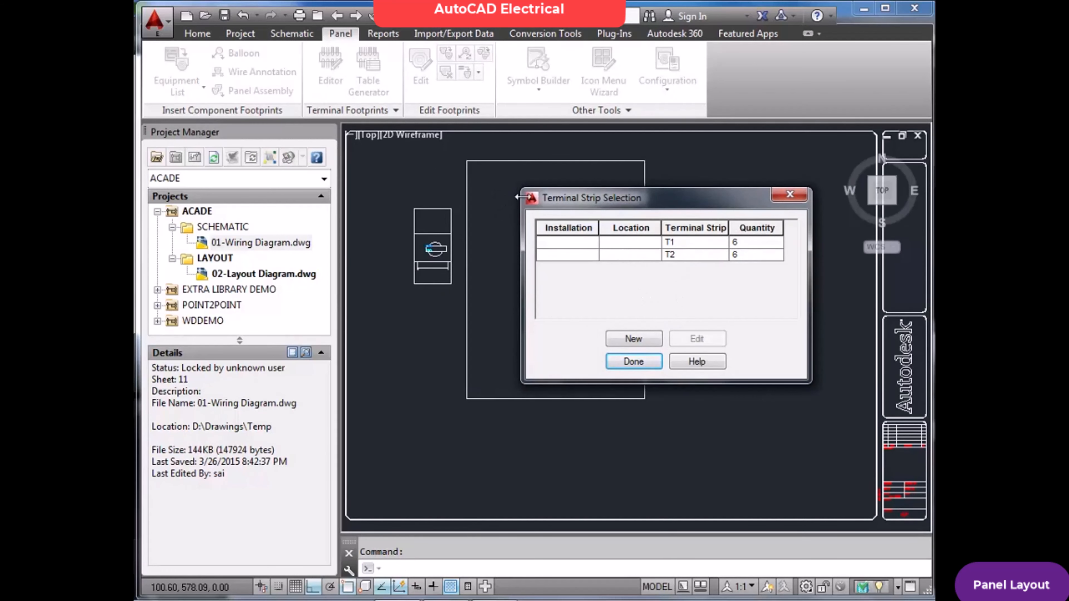
key(Return)
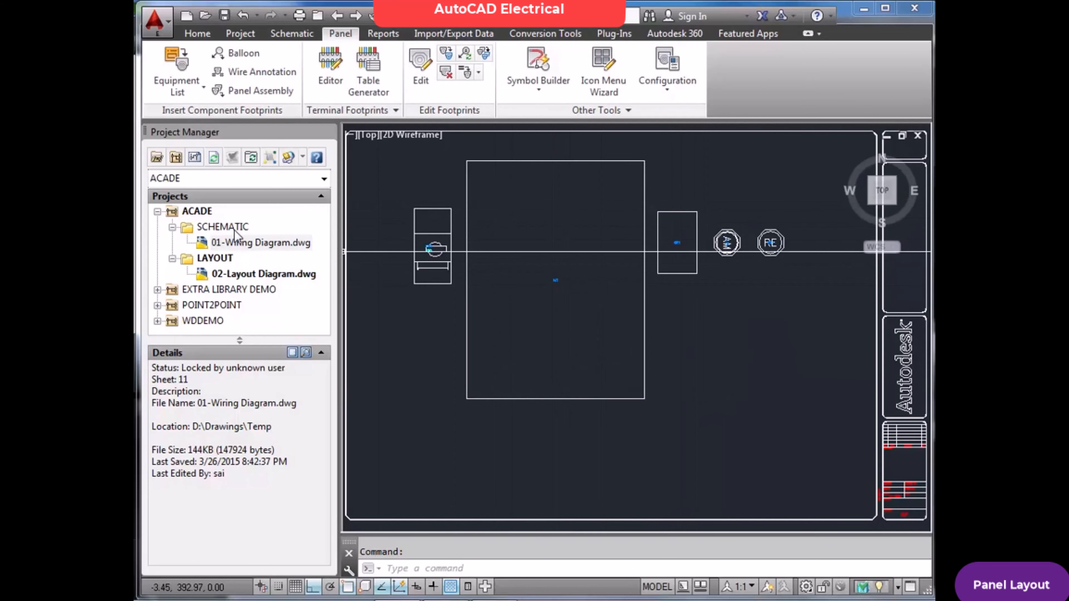
click(172, 228)
click(172, 243)
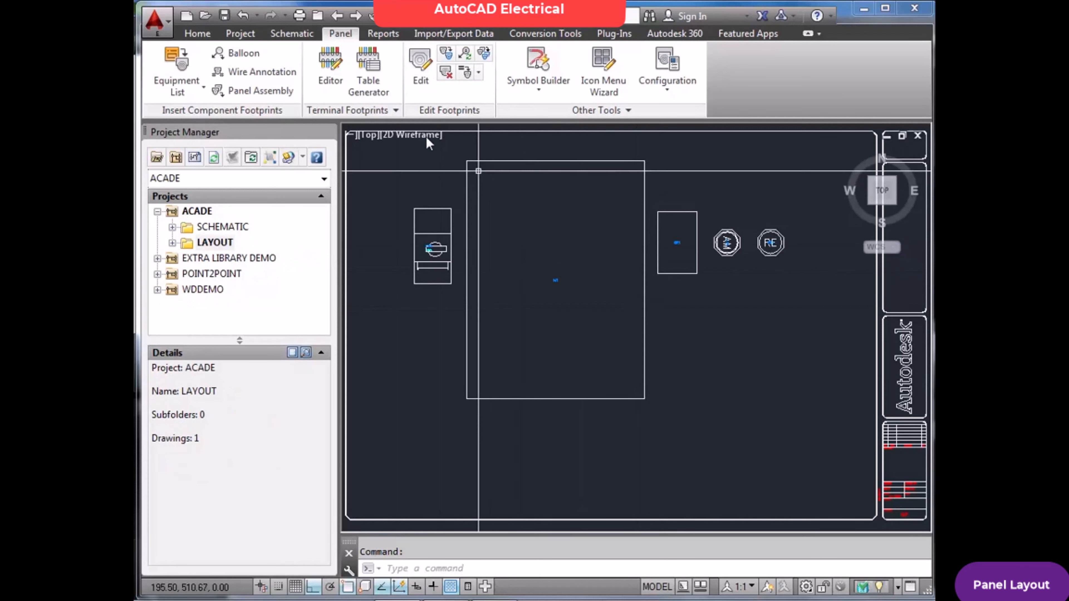
Open terminal strip T1 in the Terminal Strip Editor and review its terminals, catalog codes, cable information and graphical layout preview.
click(331, 68)
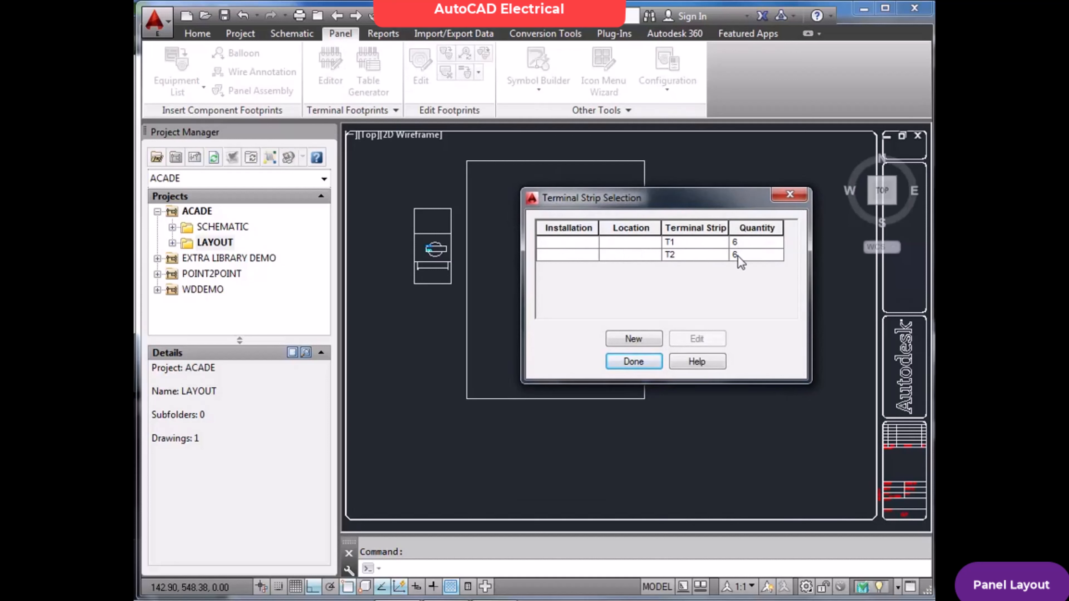
click(645, 246)
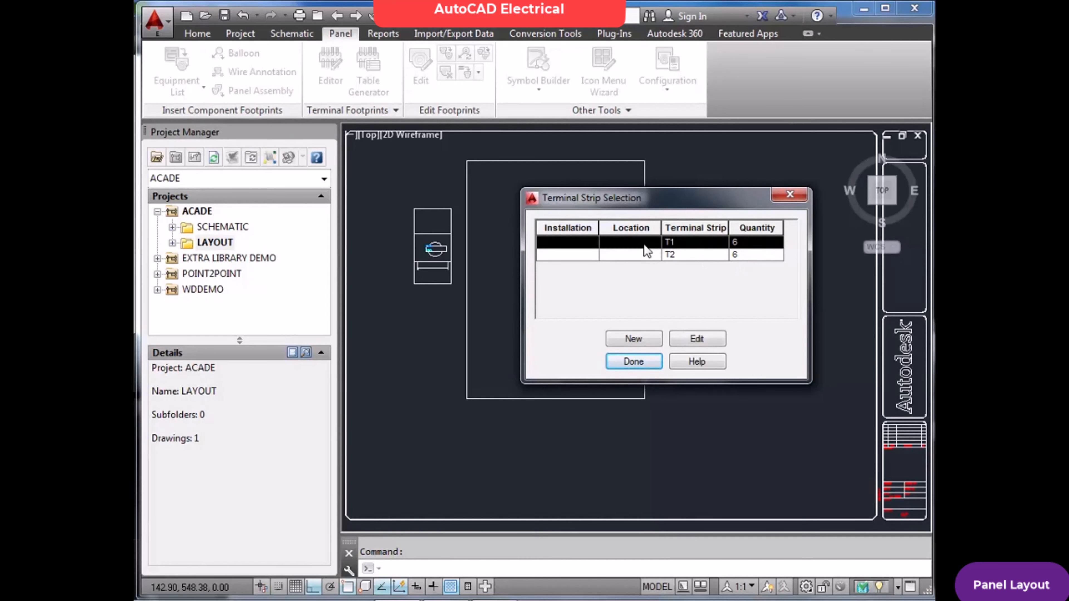
double_click(644, 245)
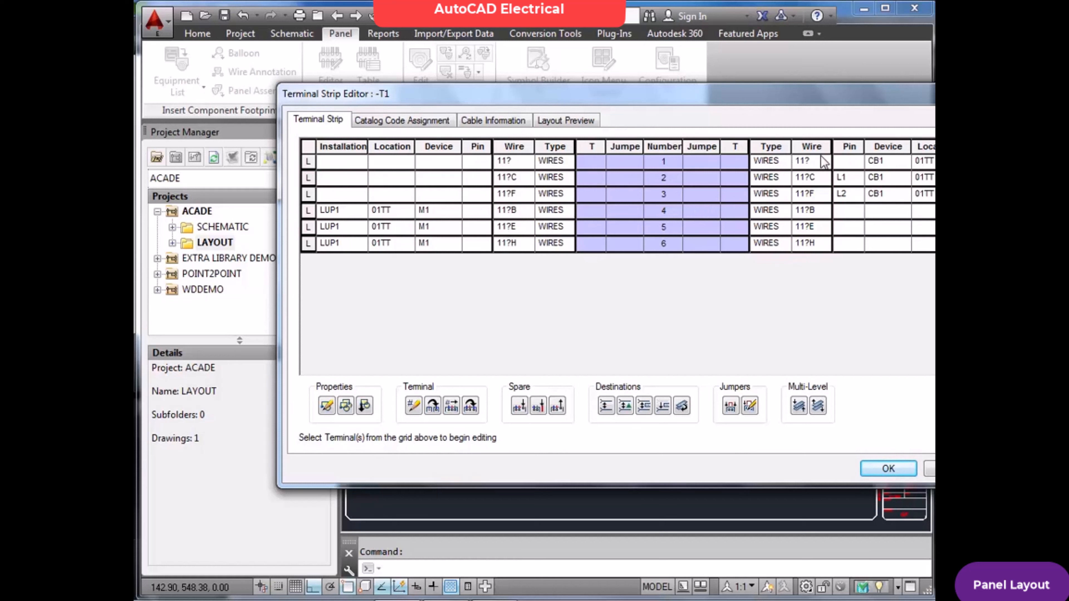
click(414, 122)
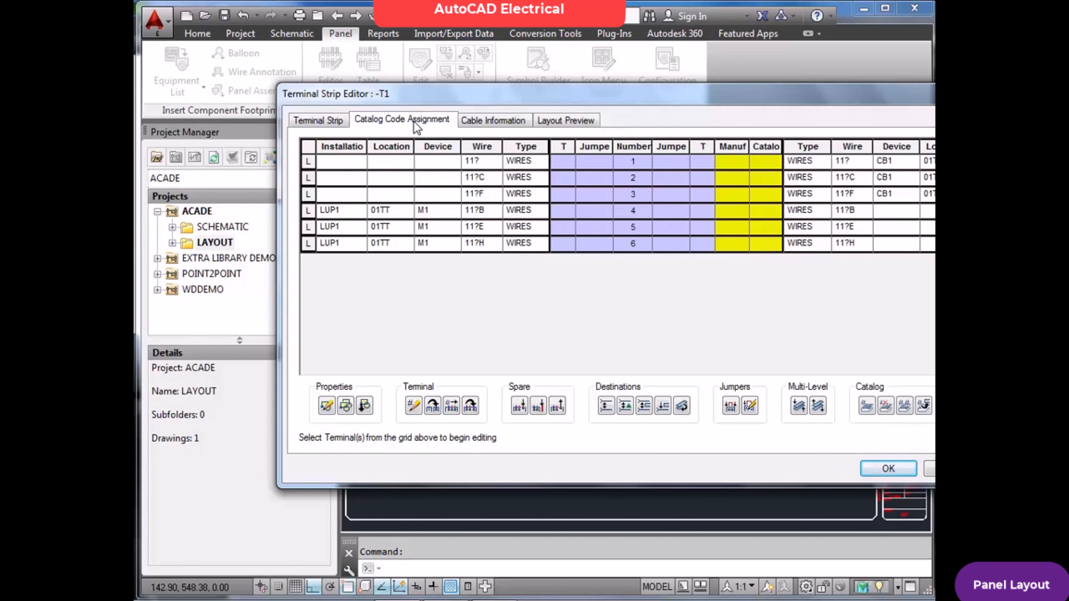
click(484, 122)
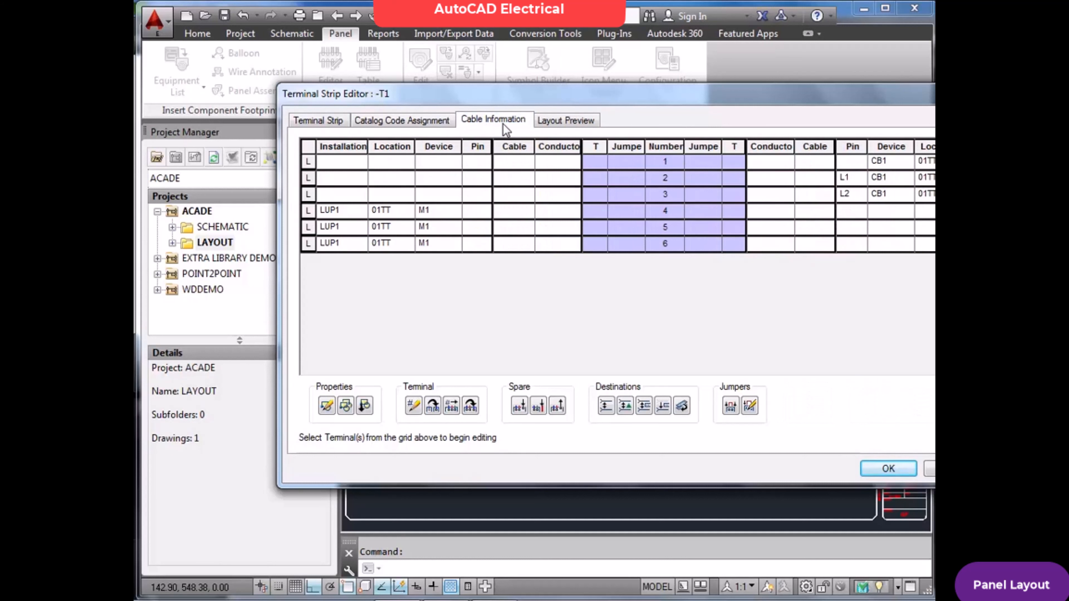
click(557, 124)
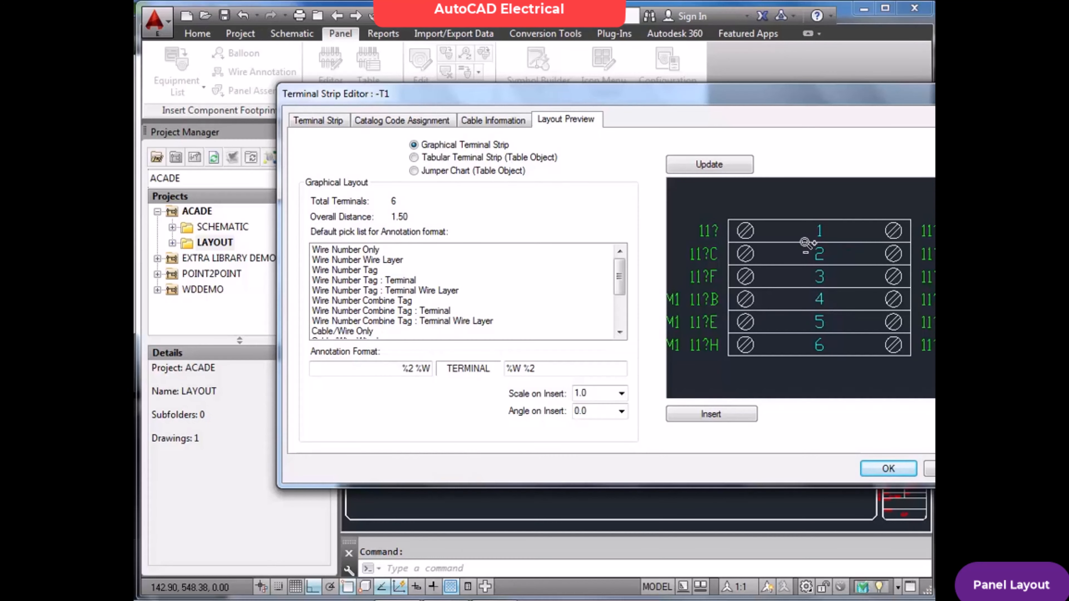
scroll(806, 243, down, 2)
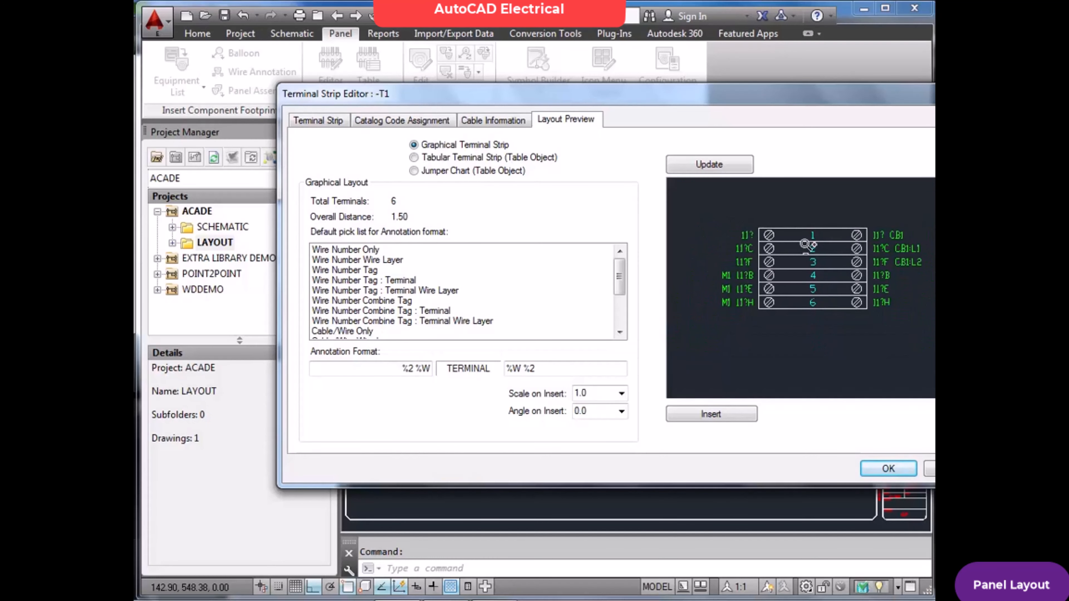
scroll(806, 244, up, 2)
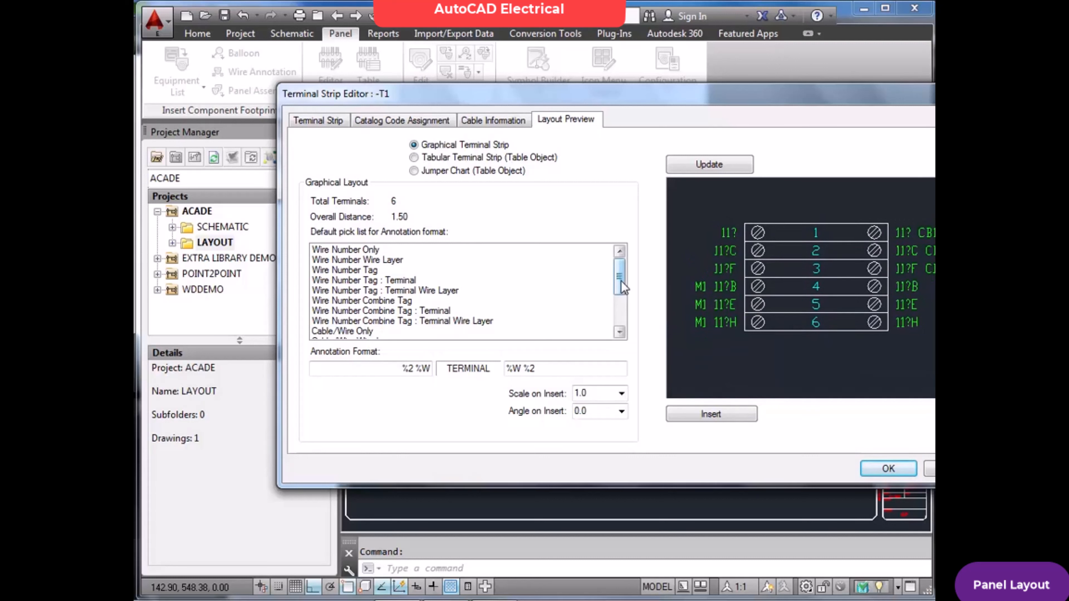
Select the Wire Number Tag : Terminal annotation format for strip T1's graphical layout and update the preview.
mouse_move(620, 281)
mouse_down()
mouse_move(620, 312)
mouse_move(620, 275)
mouse_up()
click(392, 285)
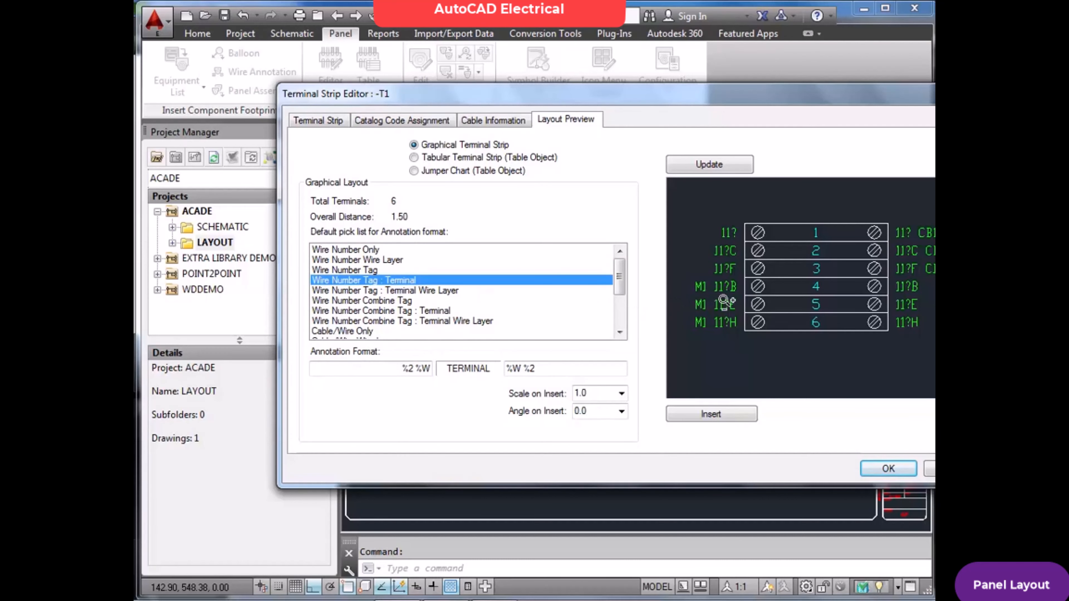
click(721, 169)
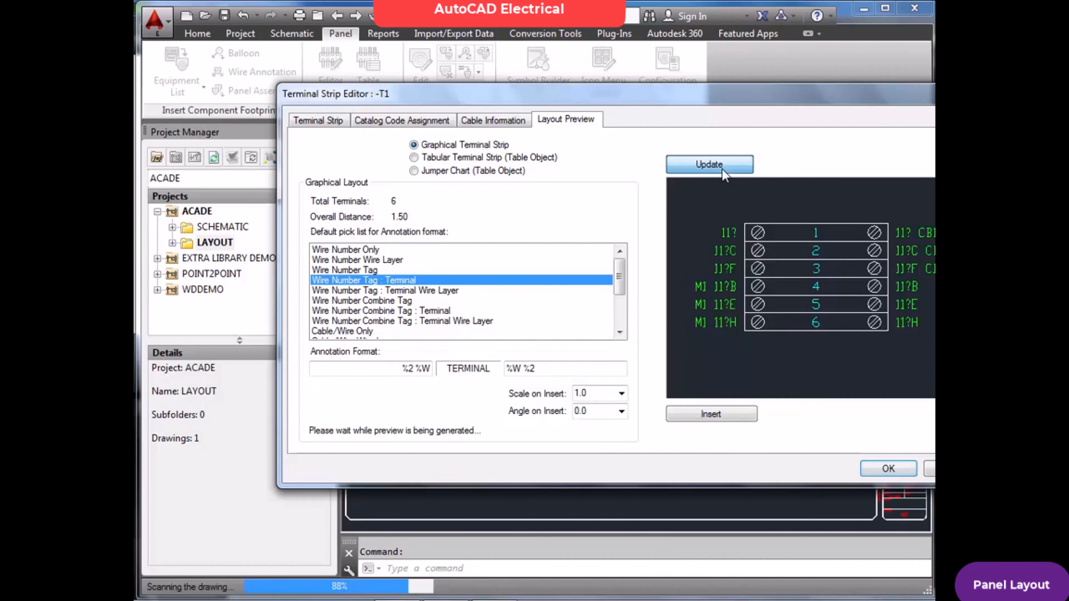
Examine the updated T1 preview, checking the wire numbers and device tags on both sides of the terminals.
scroll(818, 268, down, 4)
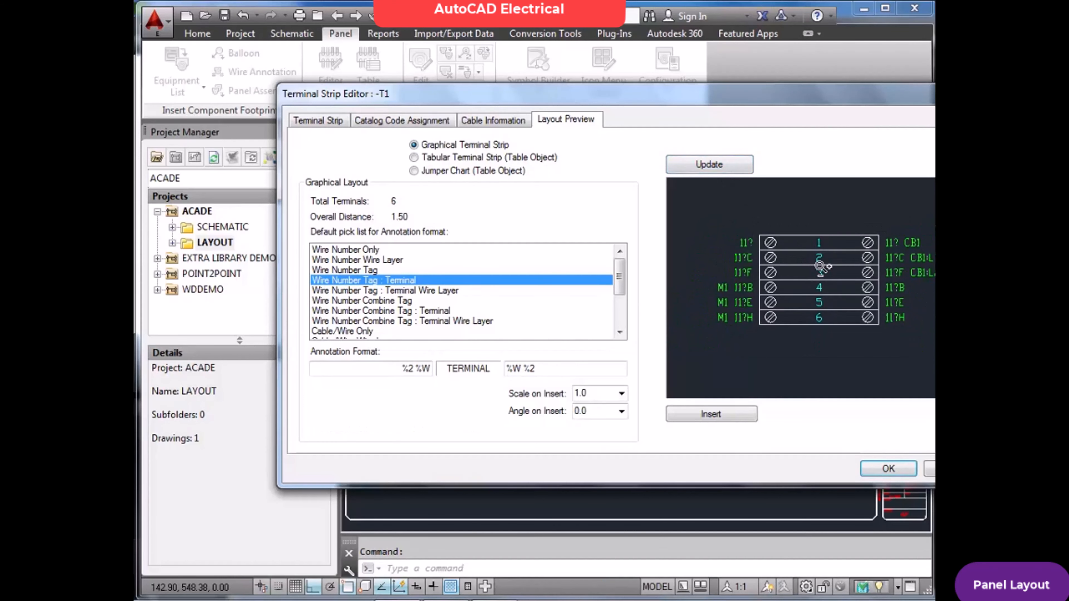
scroll(751, 282, up, 1)
scroll(743, 290, up, 1)
scroll(726, 306, up, 1)
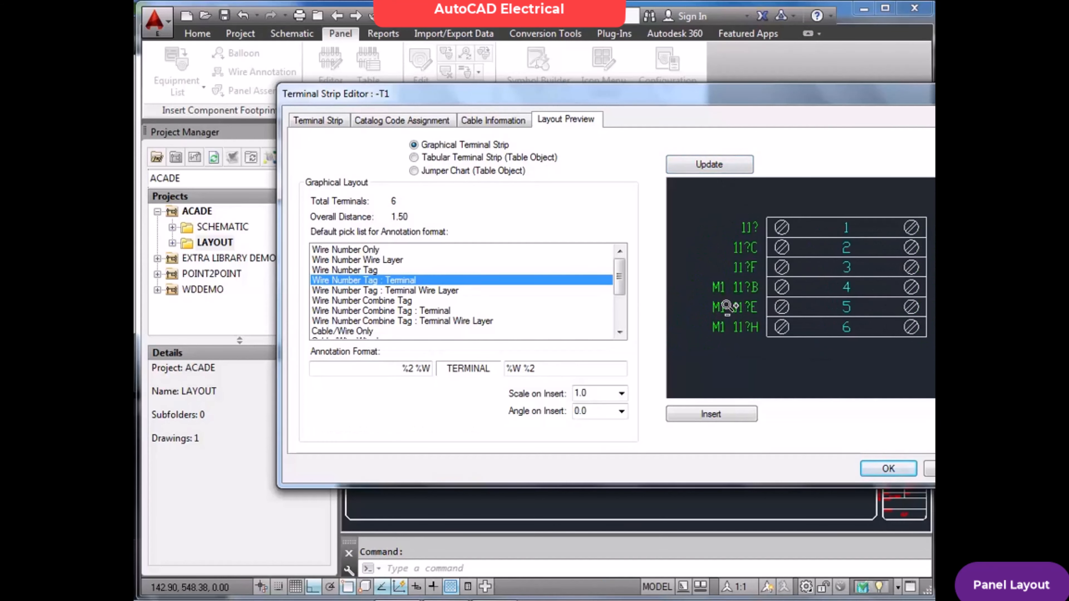
scroll(845, 300, down, 1)
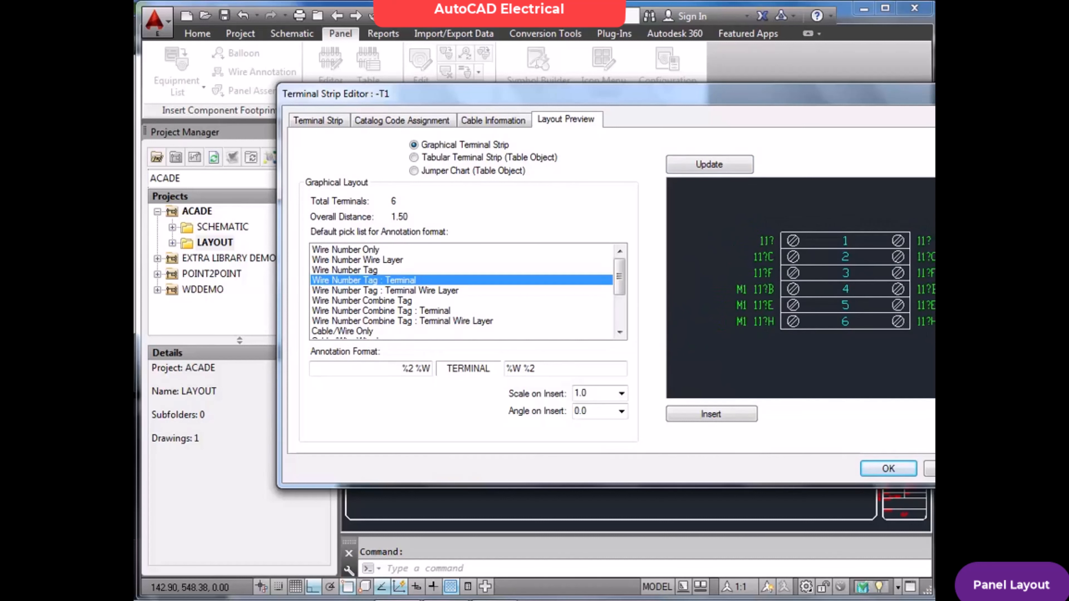
scroll(929, 287, up, 1)
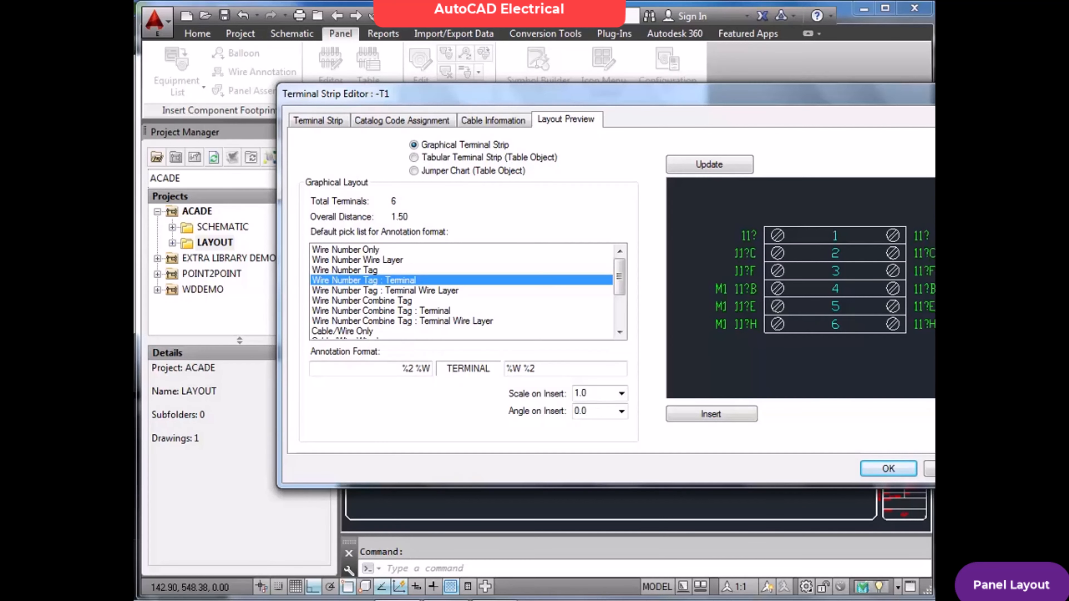
scroll(801, 288, up, 5)
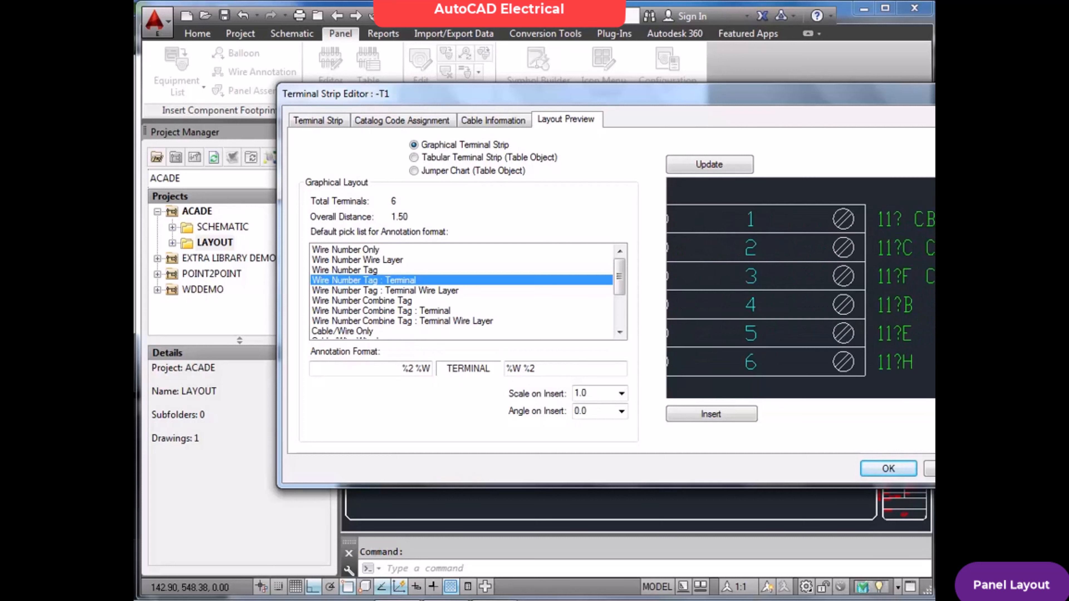
scroll(800, 288, up, 3)
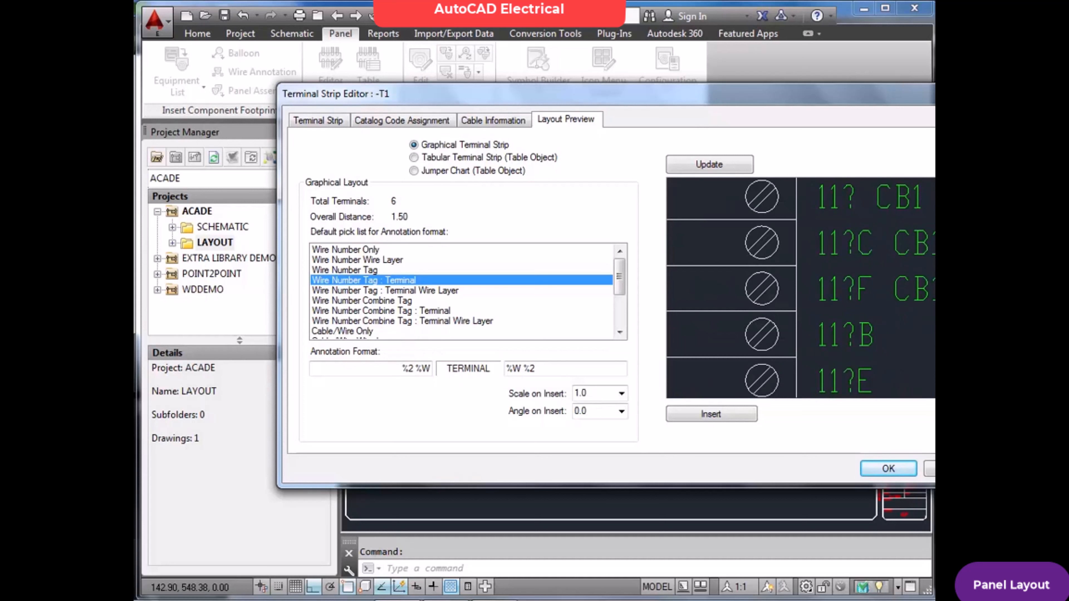
scroll(801, 288, down, 1)
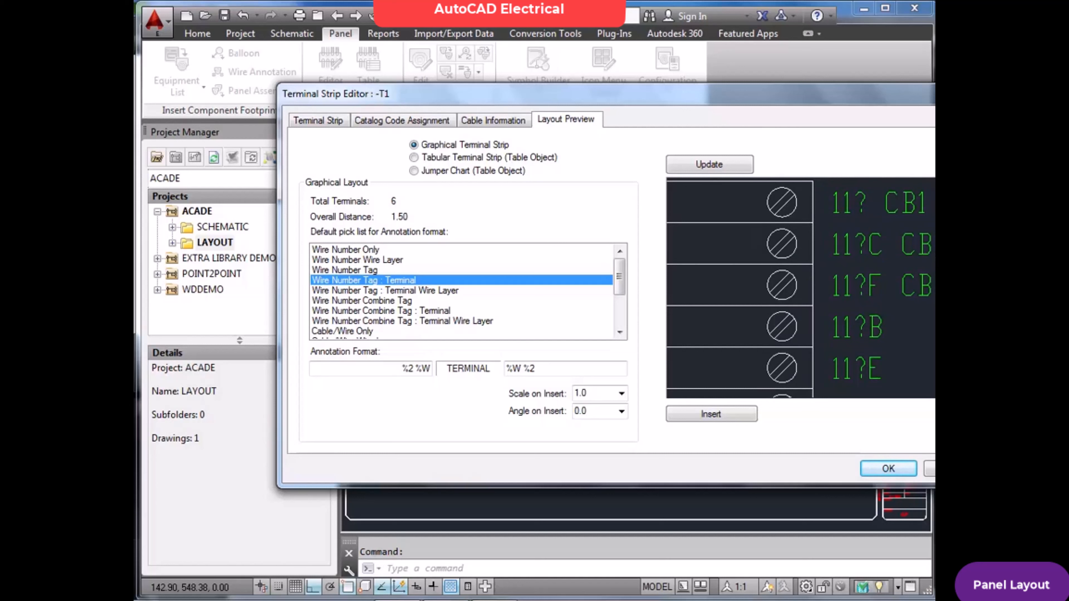
scroll(762, 255, down, 3)
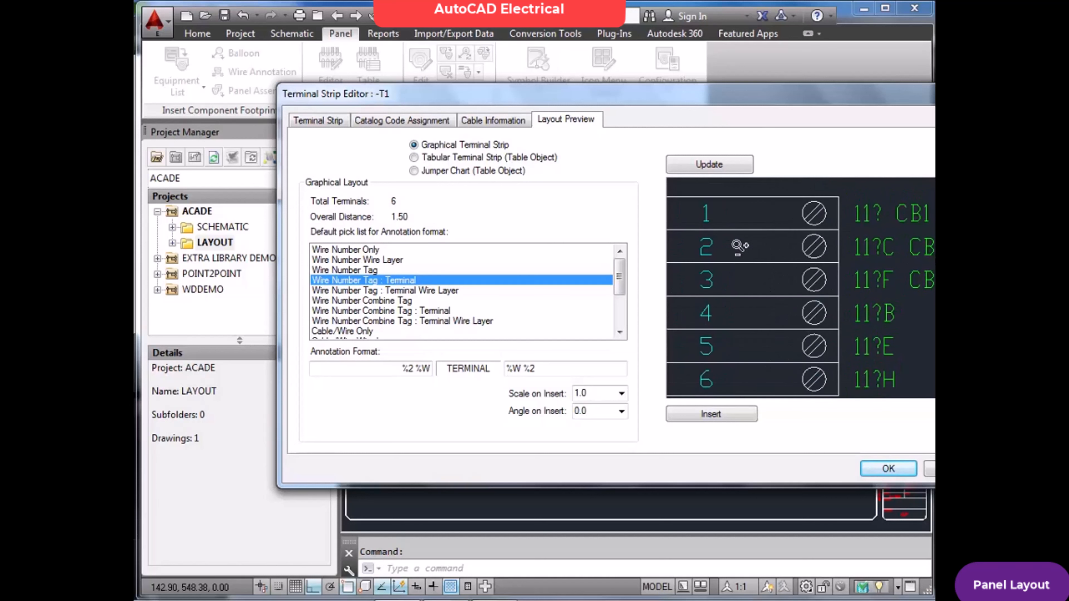
scroll(756, 247, down, 1)
scroll(776, 252, down, 4)
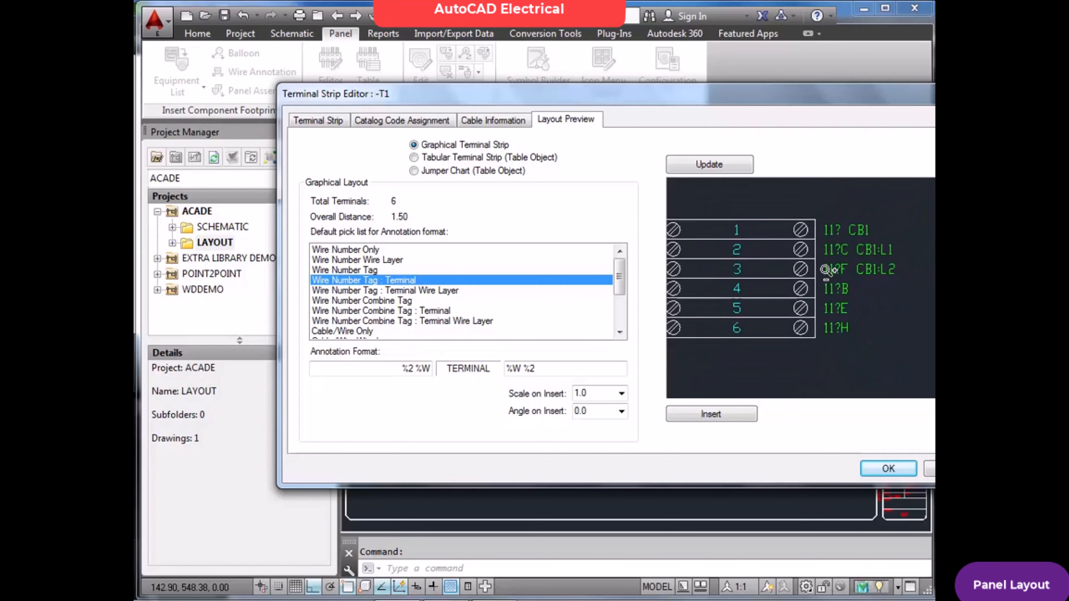
Insert the graphical T1 terminal strip into the empty area below the small rectangular footprint and finish terminal strip editing.
click(729, 415)
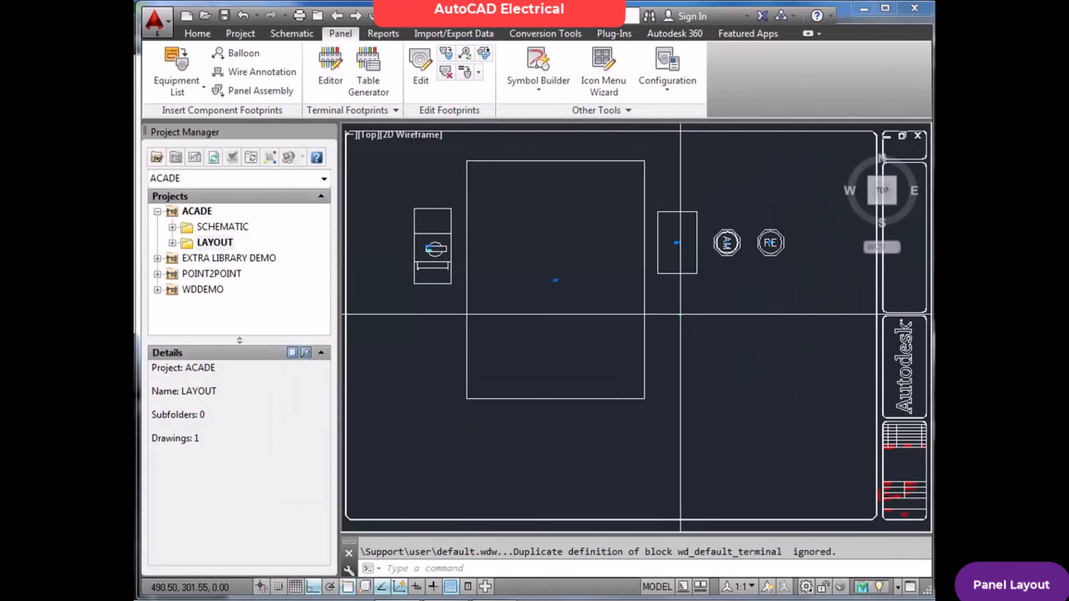
scroll(676, 305, up, 5)
scroll(588, 267, up, 6)
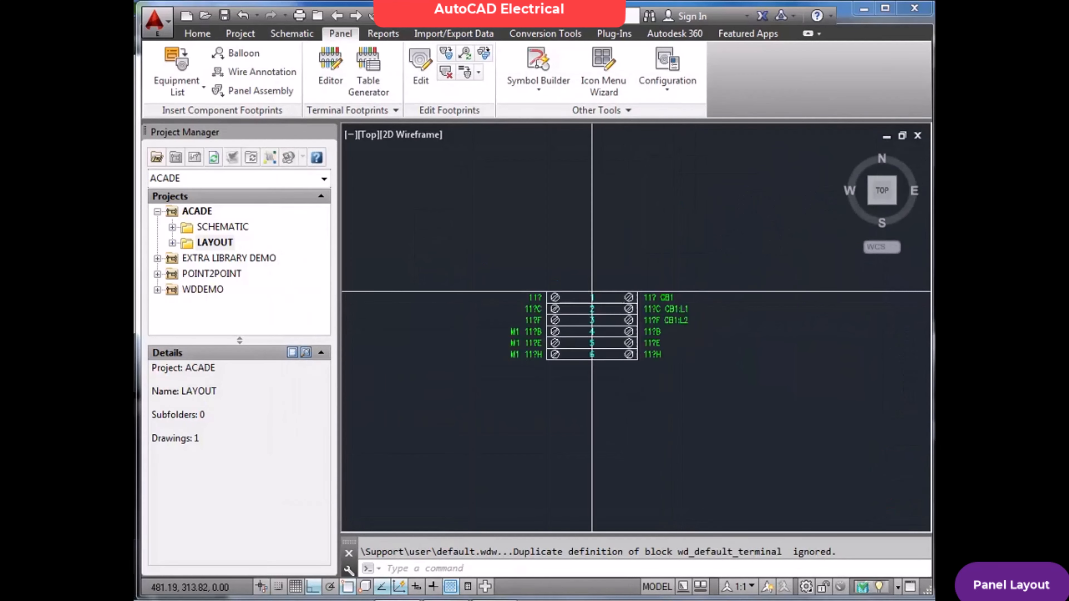
click(587, 267)
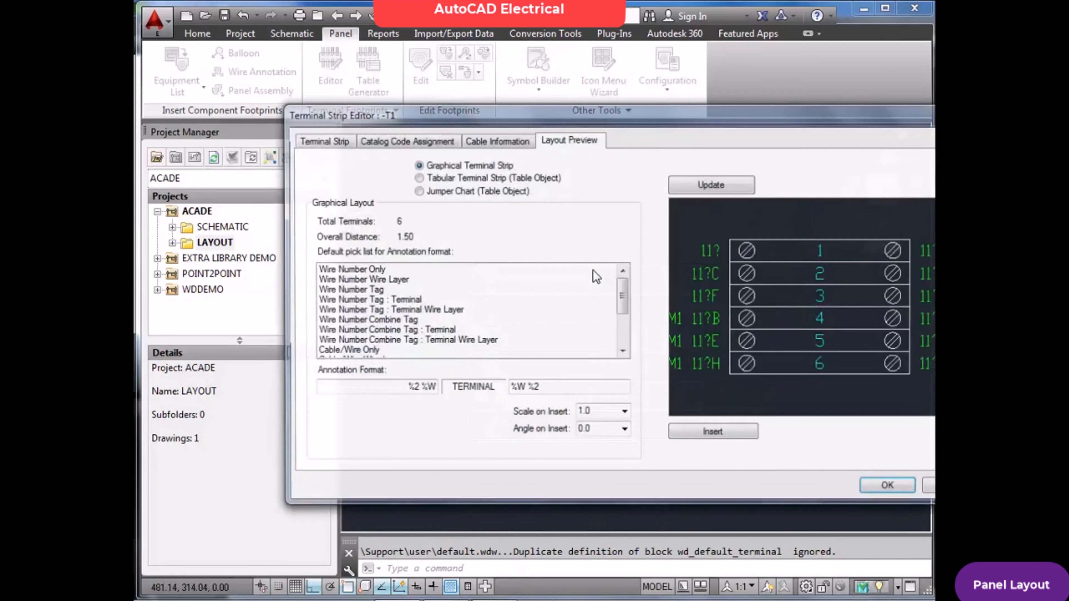
click(888, 488)
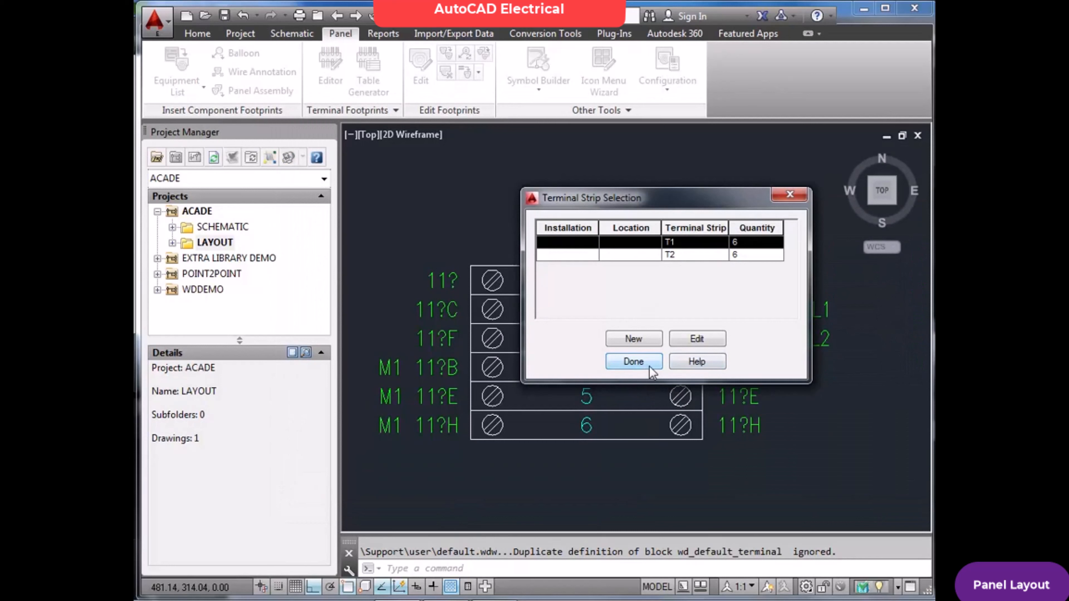
click(633, 361)
Erase the inserted T1 terminal strip with its annotations and show the drawing's full extents.
scroll(508, 356, up, 2)
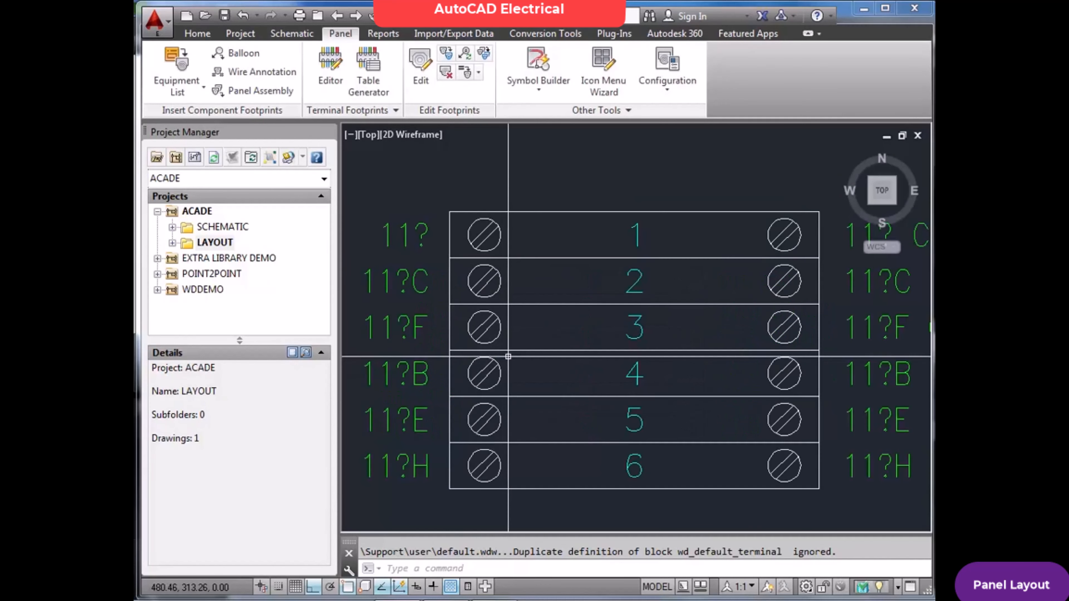
scroll(577, 333, down, 1)
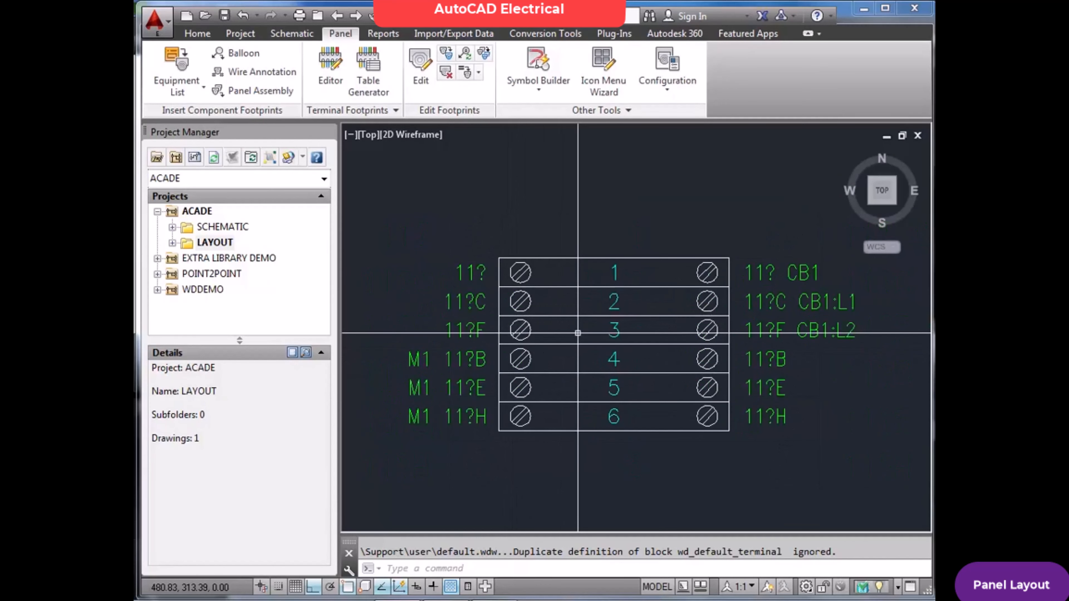
click(791, 468)
click(473, 246)
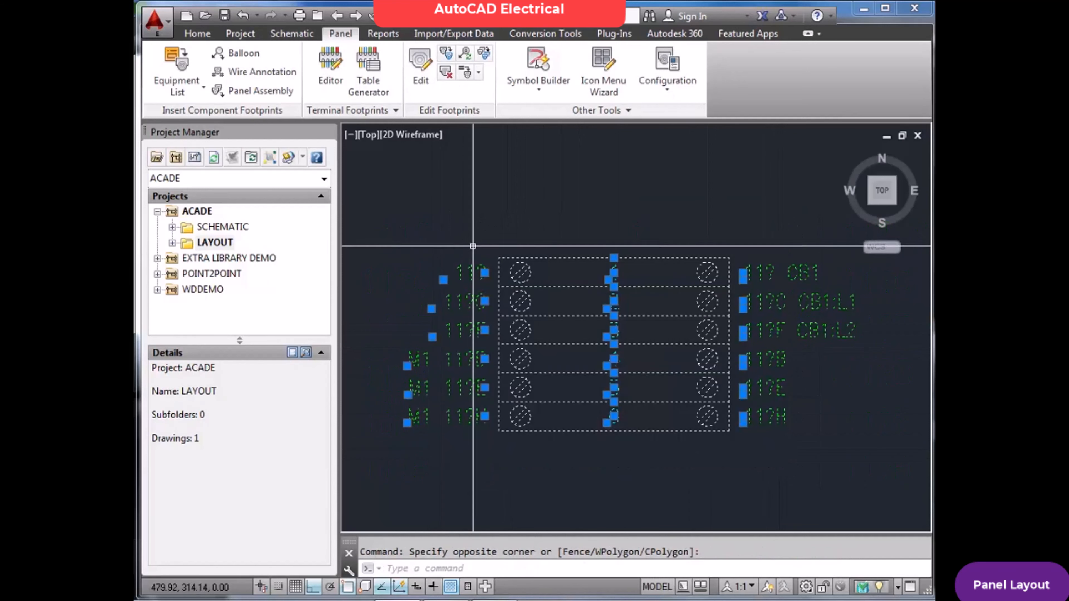
key(Delete)
text(z)
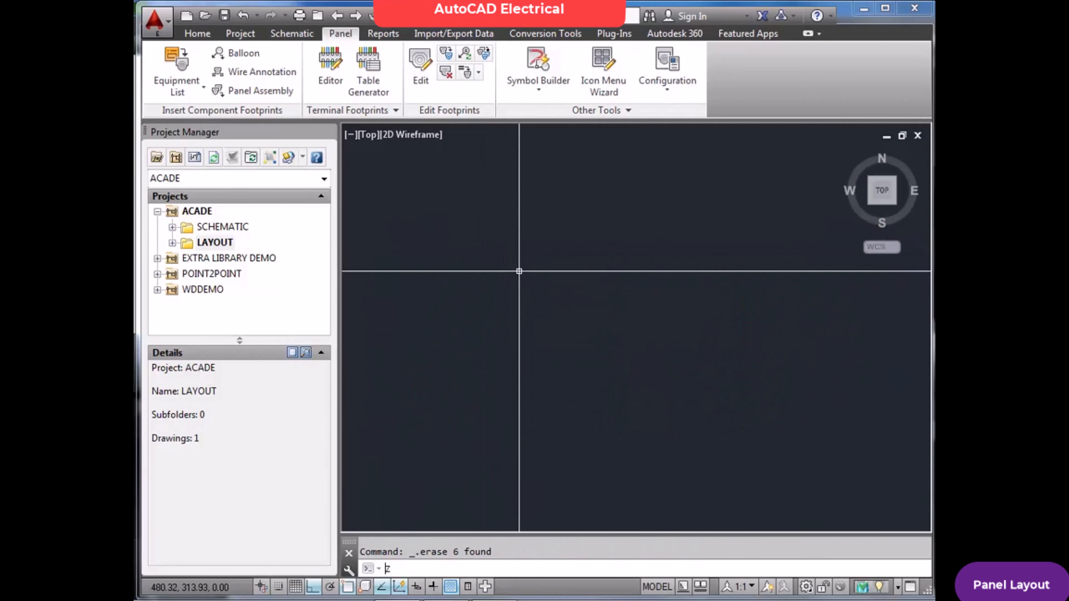
key(Return)
text(e)
key(Return)
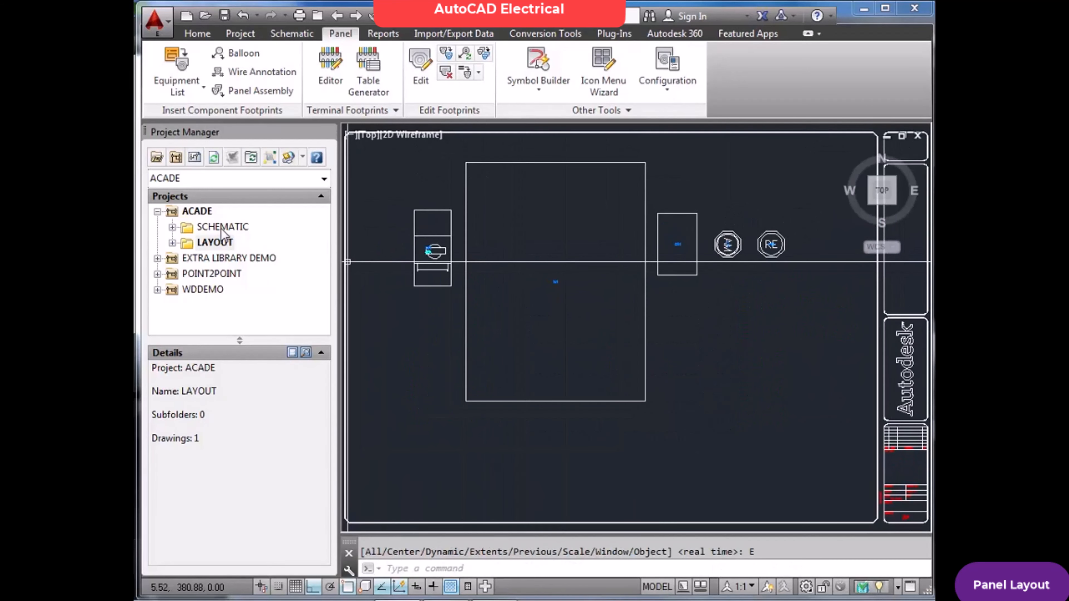
Open 01-Wiring Diagram.dwg from the SCHEMATIC folder, saving the changes to 02-Layout Diagram.dwg.
double_click(222, 228)
double_click(242, 243)
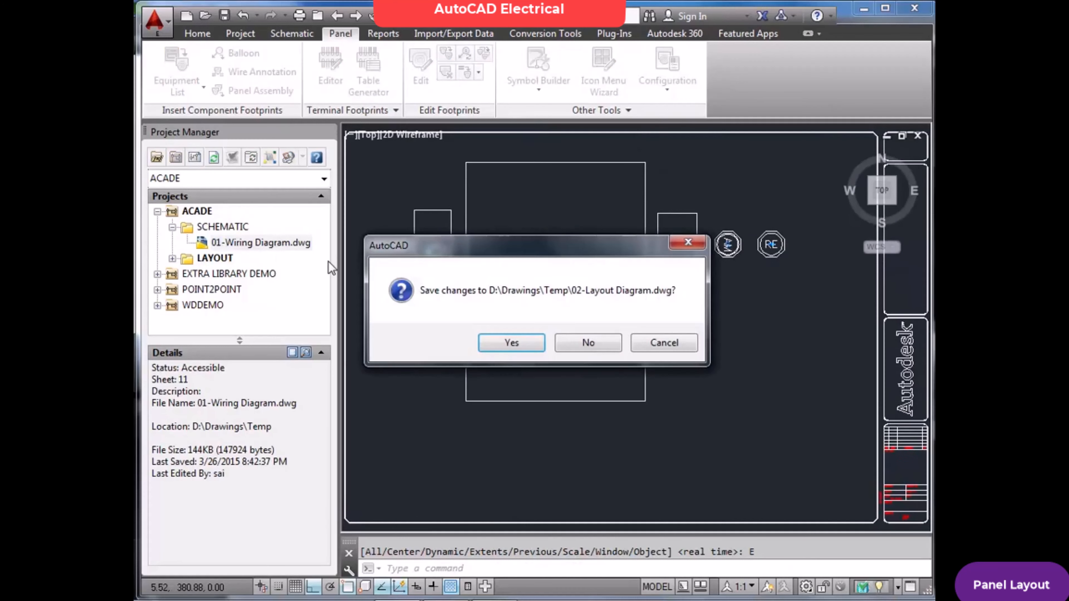
click(538, 343)
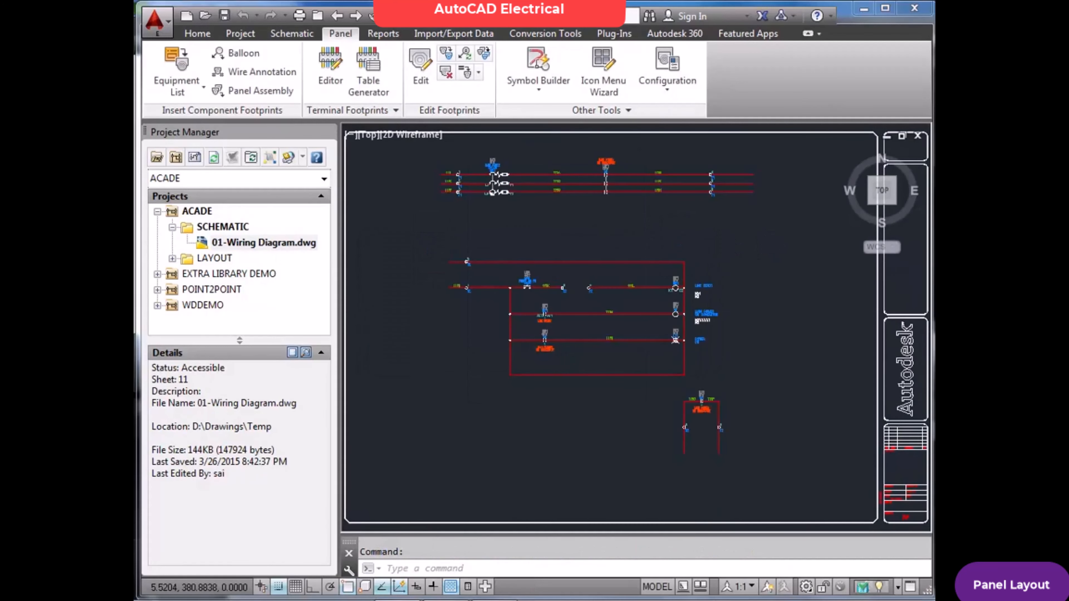
View the terminals and destinations of strip T2 in the Terminal Strip Editor, leaving it without changes.
click(347, 91)
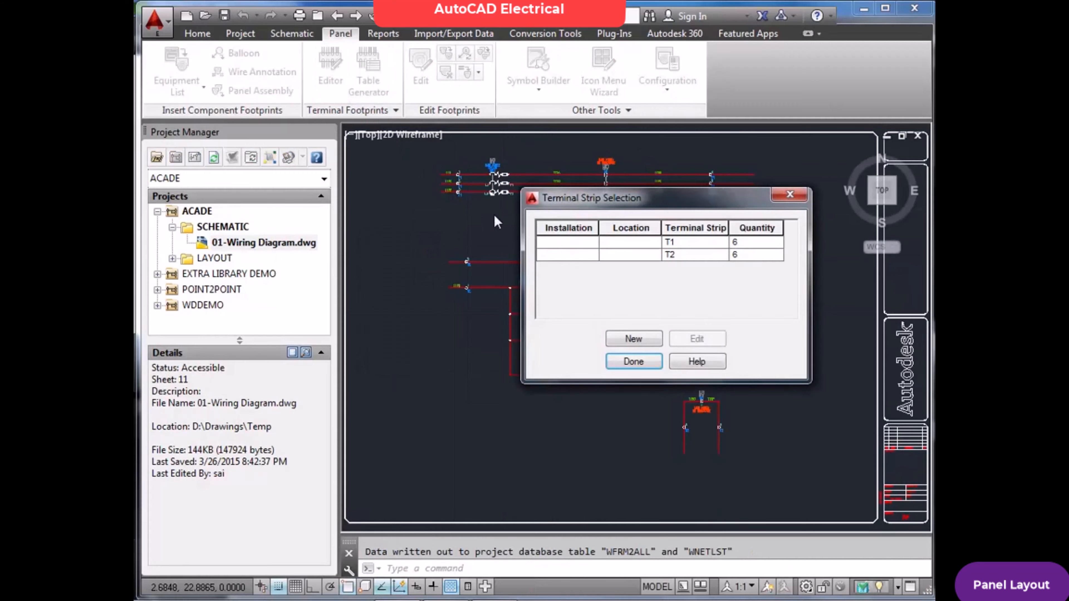
double_click(698, 255)
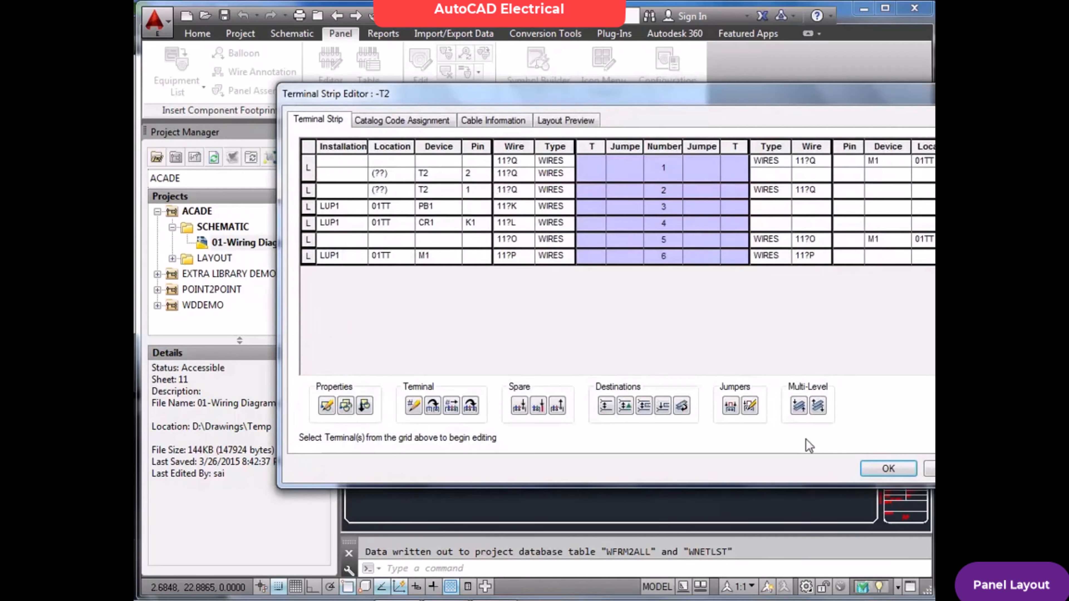
click(947, 469)
Open strip T1 for editing and preview its graphical layout with the Wire Number Combine Tag : Terminal annotation format.
double_click(693, 243)
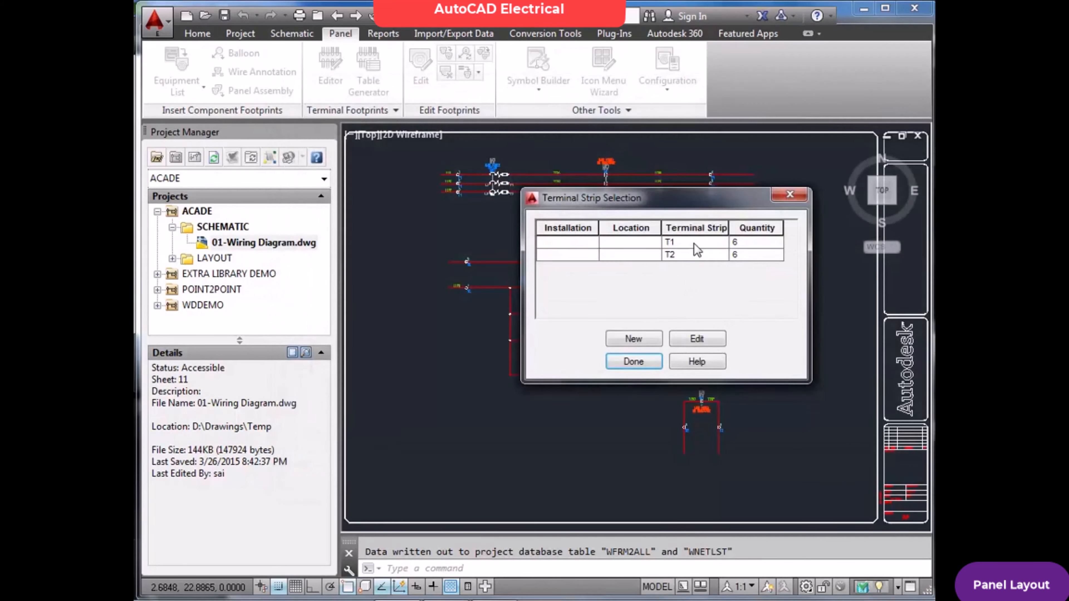
click(566, 121)
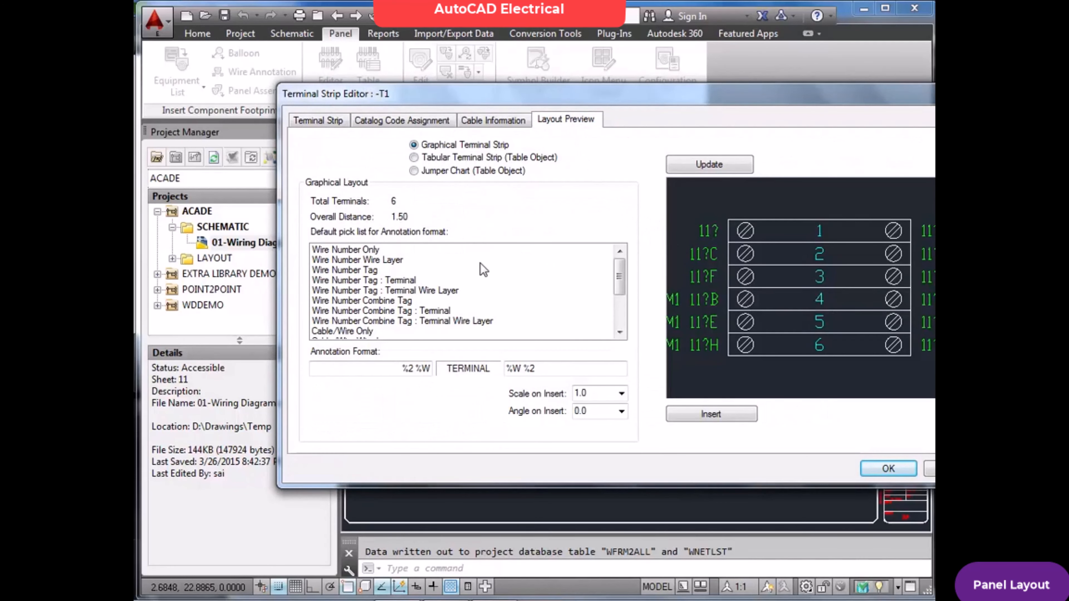
click(384, 282)
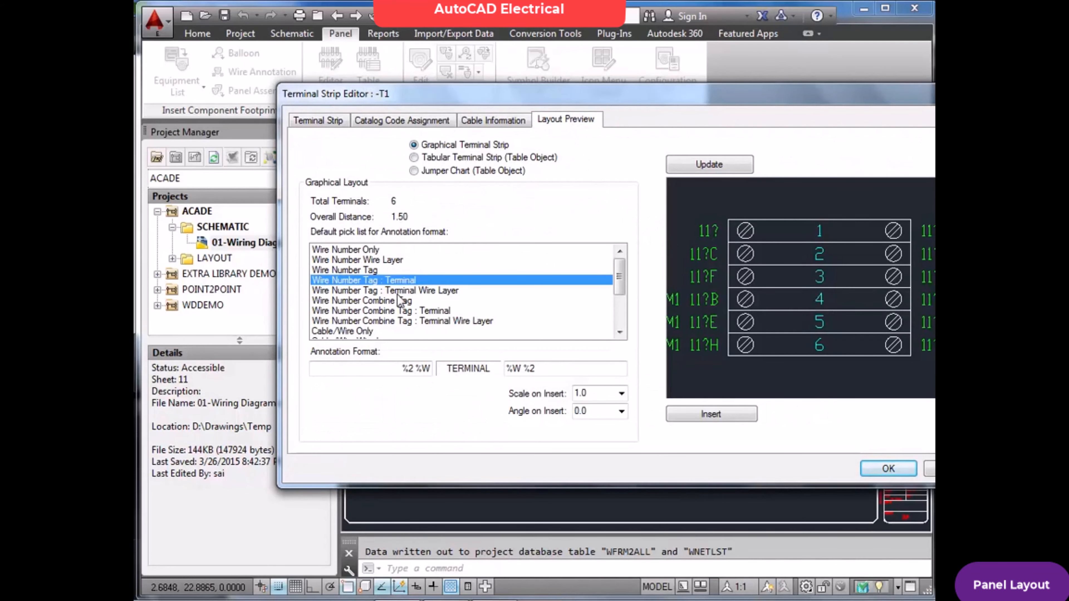
click(397, 292)
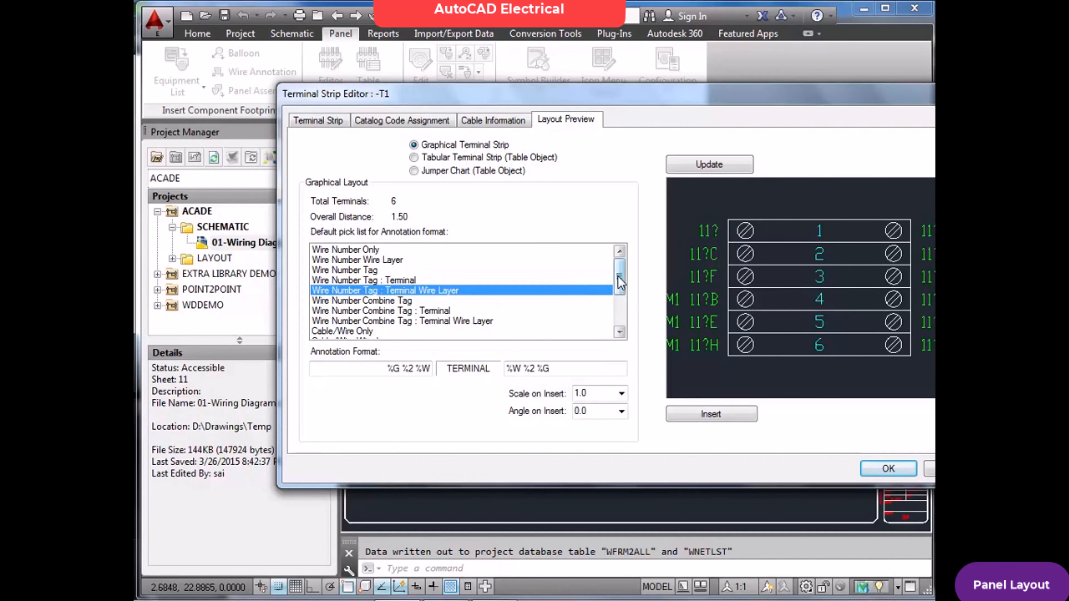
drag(619, 280, 619, 281)
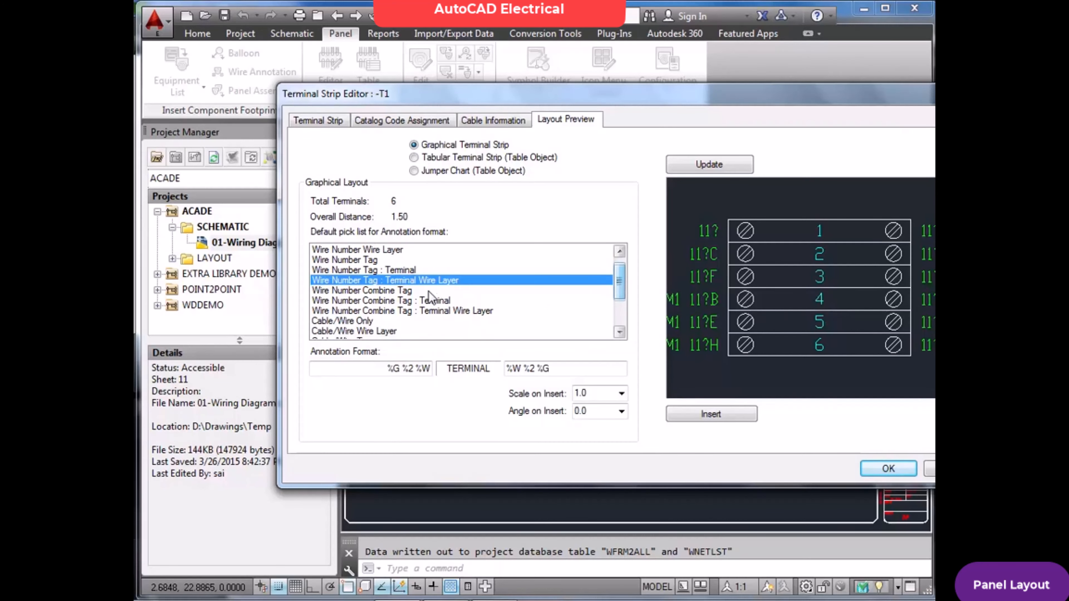
click(415, 301)
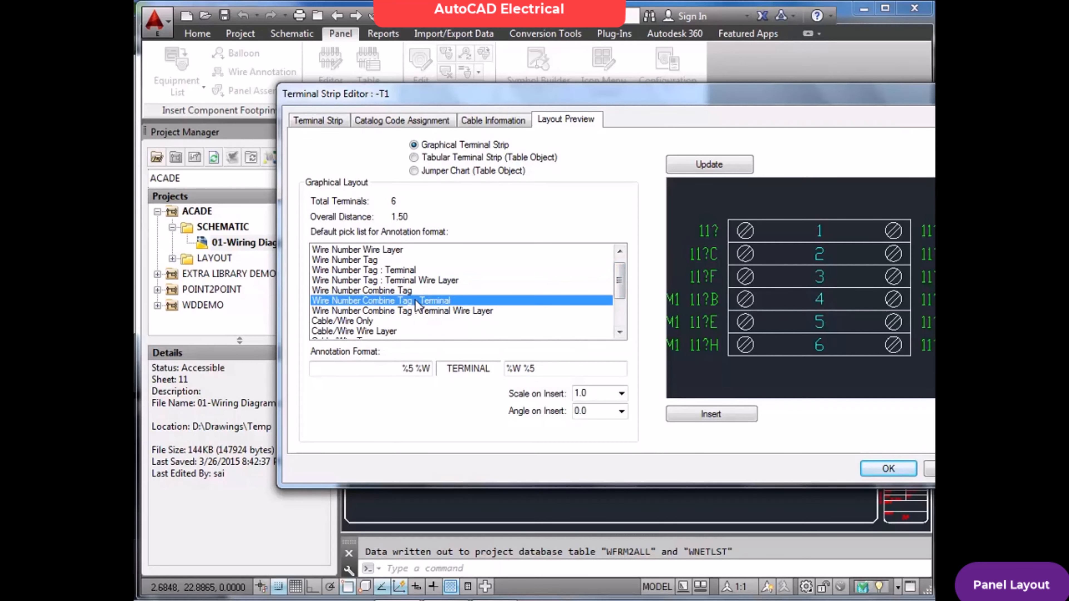
click(720, 168)
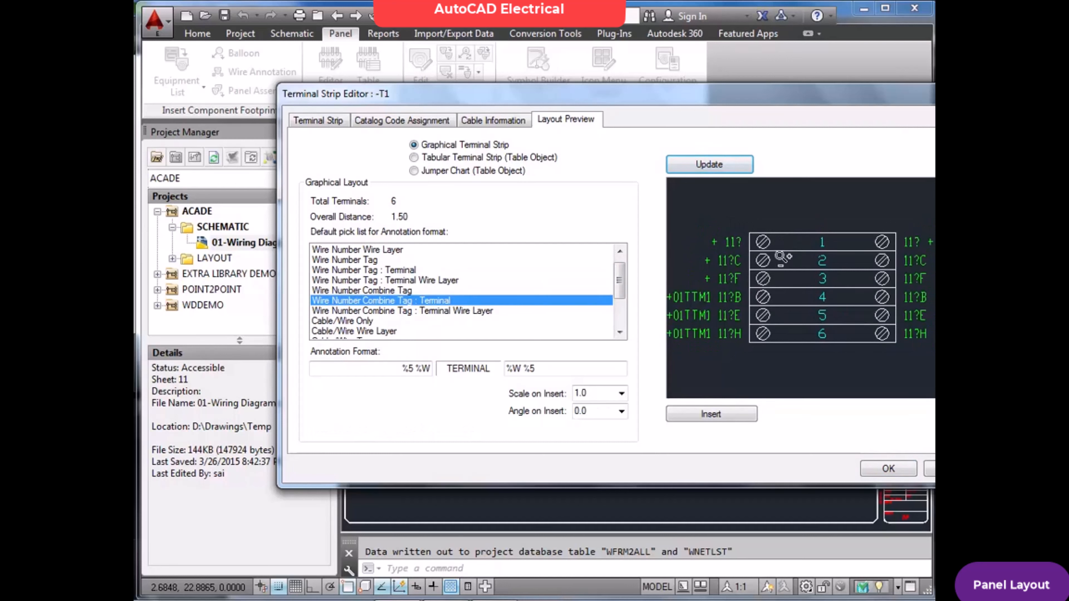
scroll(737, 256, up, 1)
scroll(737, 256, down, 1)
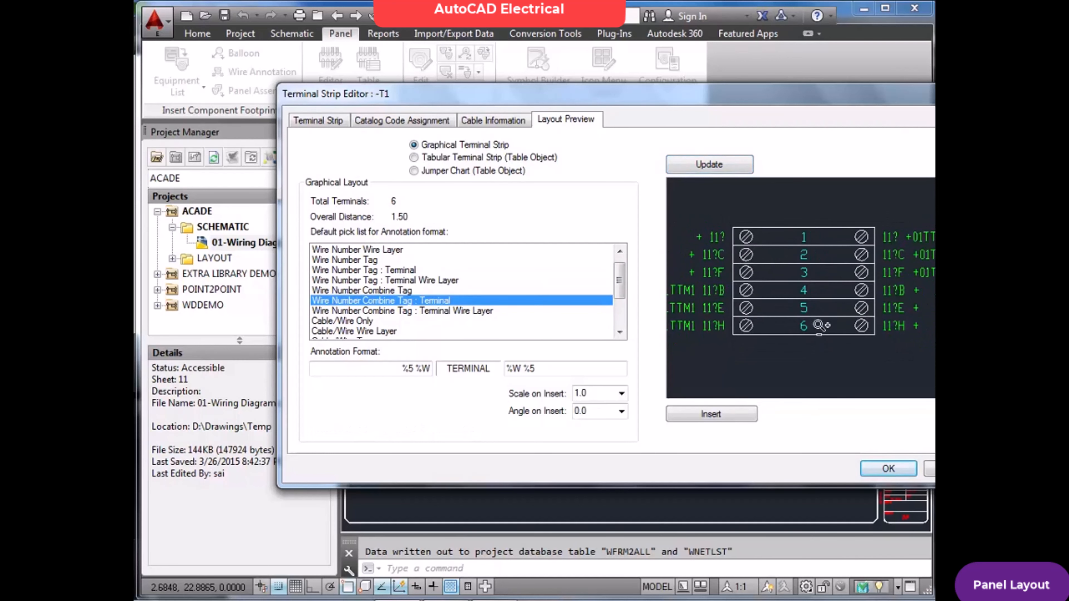
scroll(817, 325, up, 2)
scroll(843, 309, down, 3)
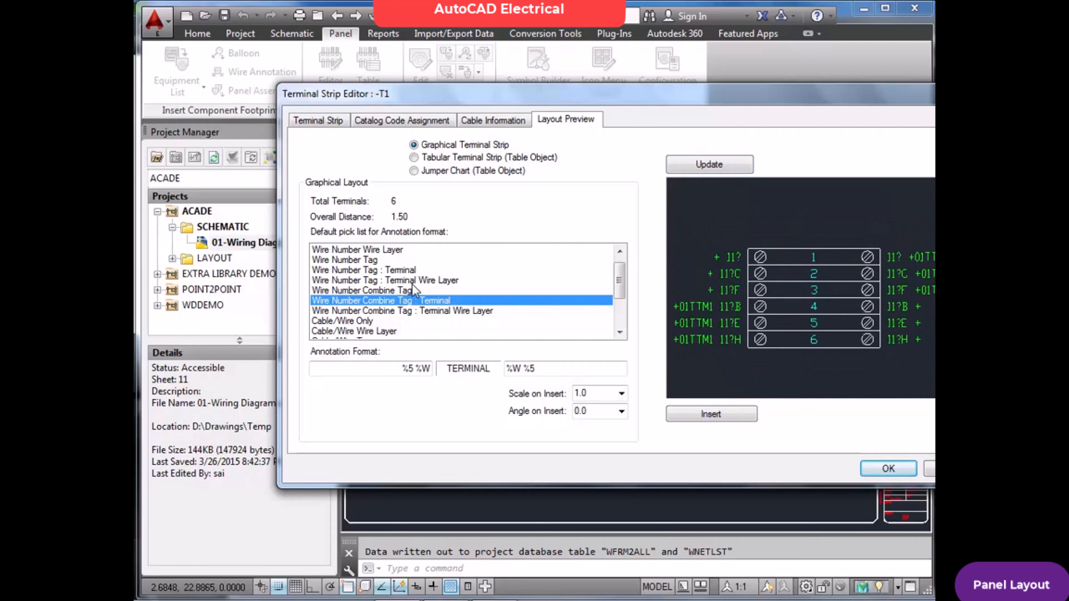
Set strip T1's annotation format to Wire Number Tag : Terminal and update the layout preview.
click(405, 272)
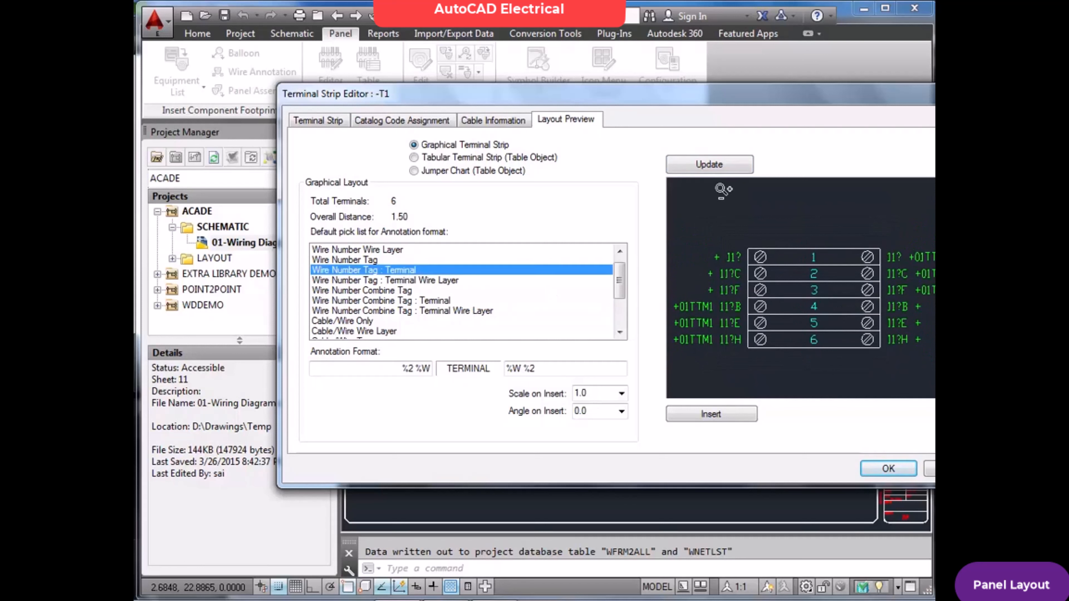
click(729, 166)
scroll(833, 269, up, 2)
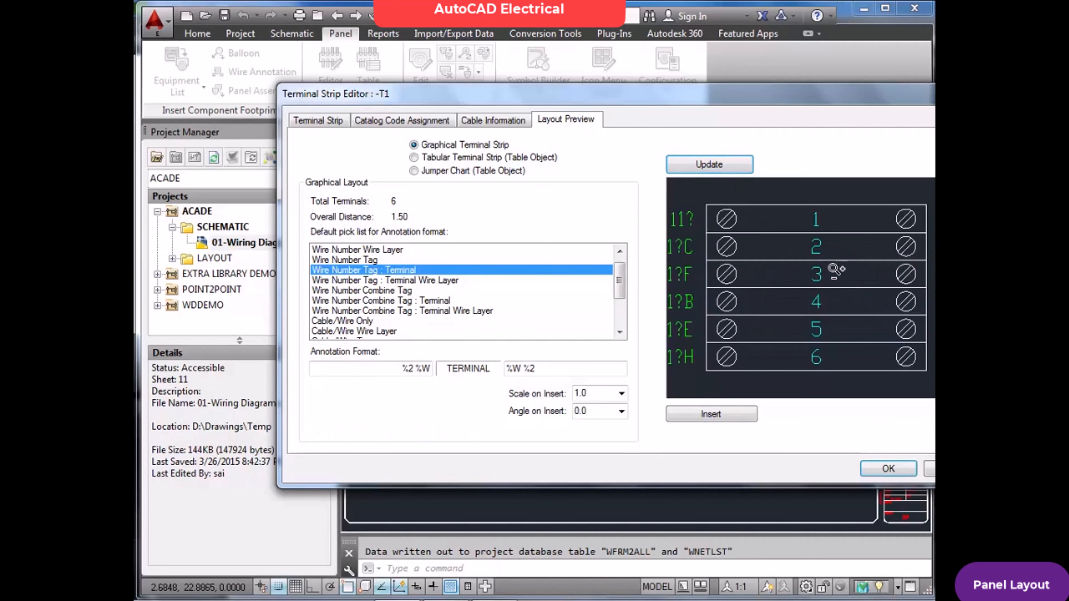
scroll(831, 276, down, 3)
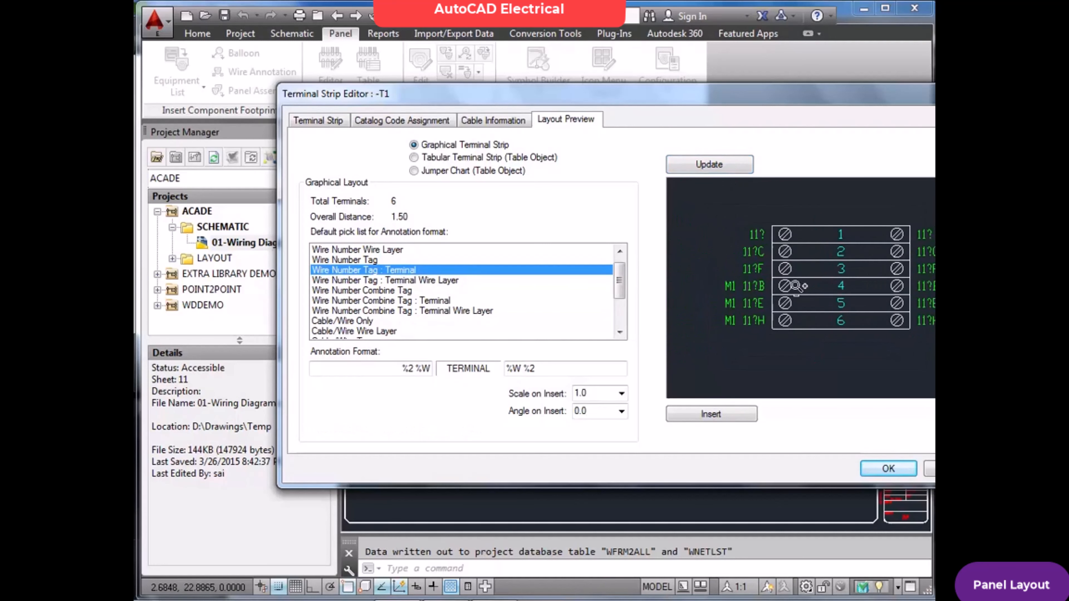
Insert the graphical T1 terminal strip in the empty area below circuit breaker CB1 and finish terminal strip editing.
click(719, 415)
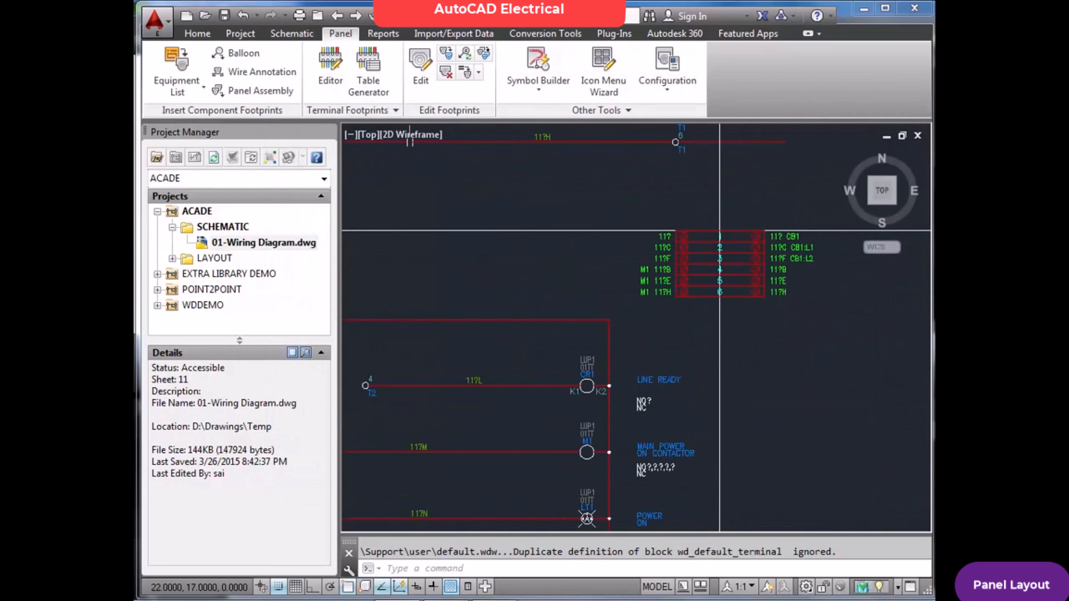
scroll(681, 223, down, 5)
scroll(610, 215, up, 5)
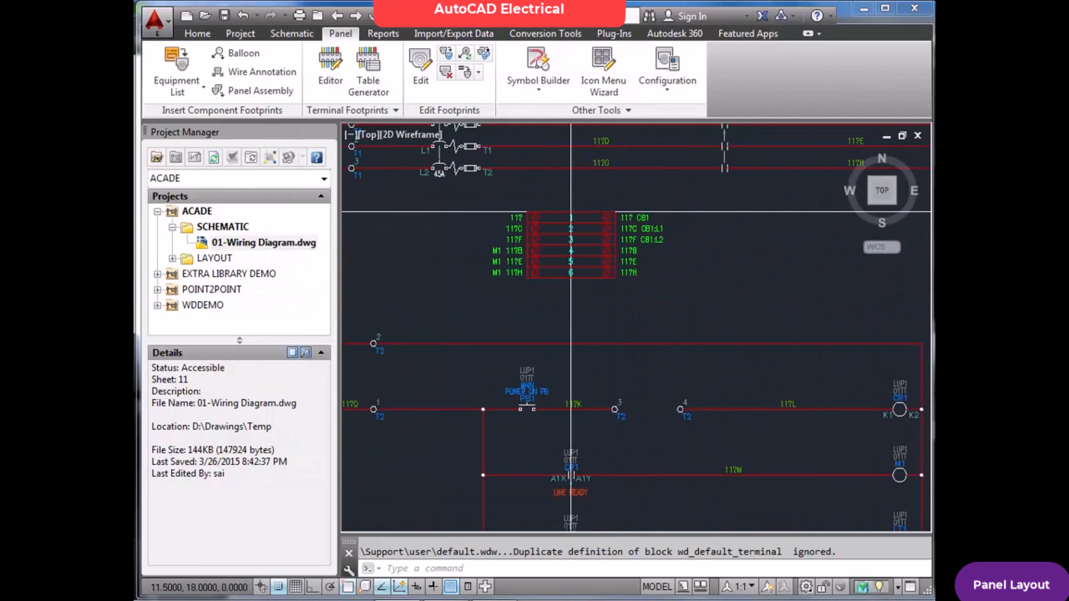
click(439, 211)
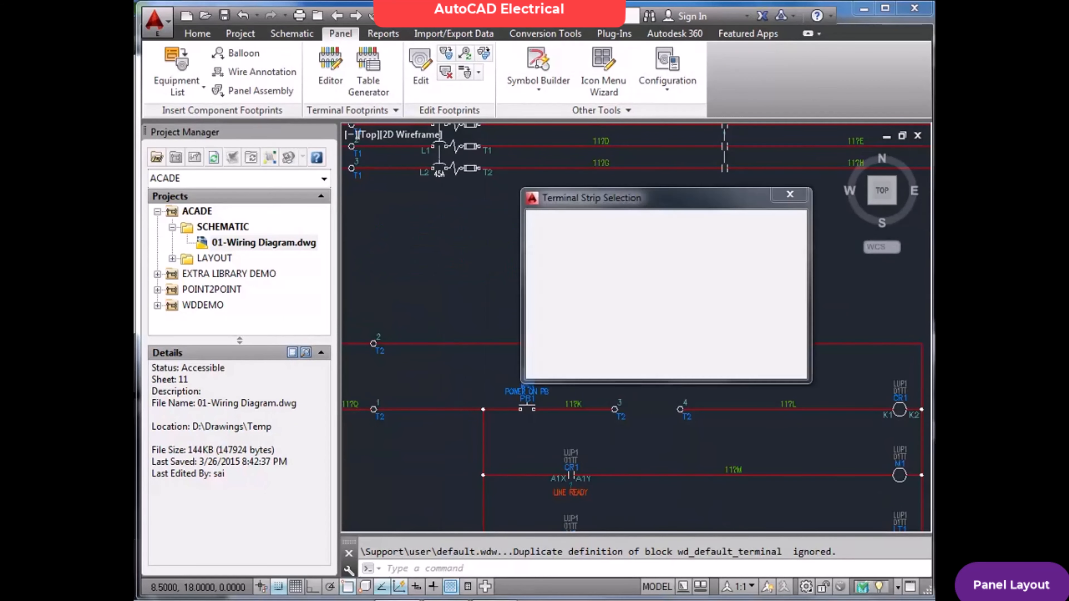
click(888, 488)
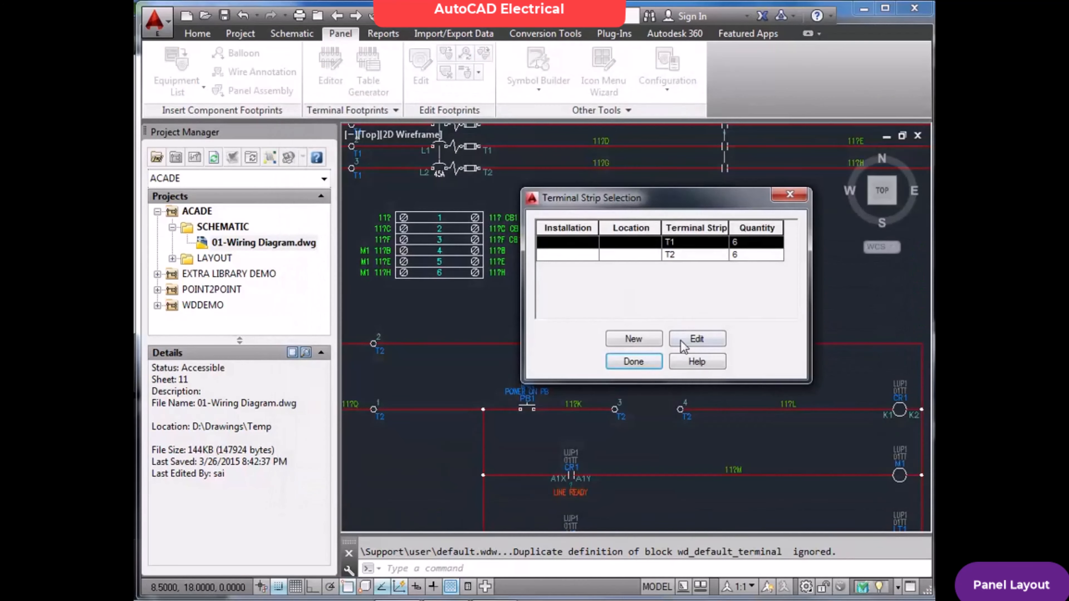
click(658, 363)
View the footprint properties of terminal 1 on the inserted T1 strip, leaving them without changes.
scroll(709, 327, down, 6)
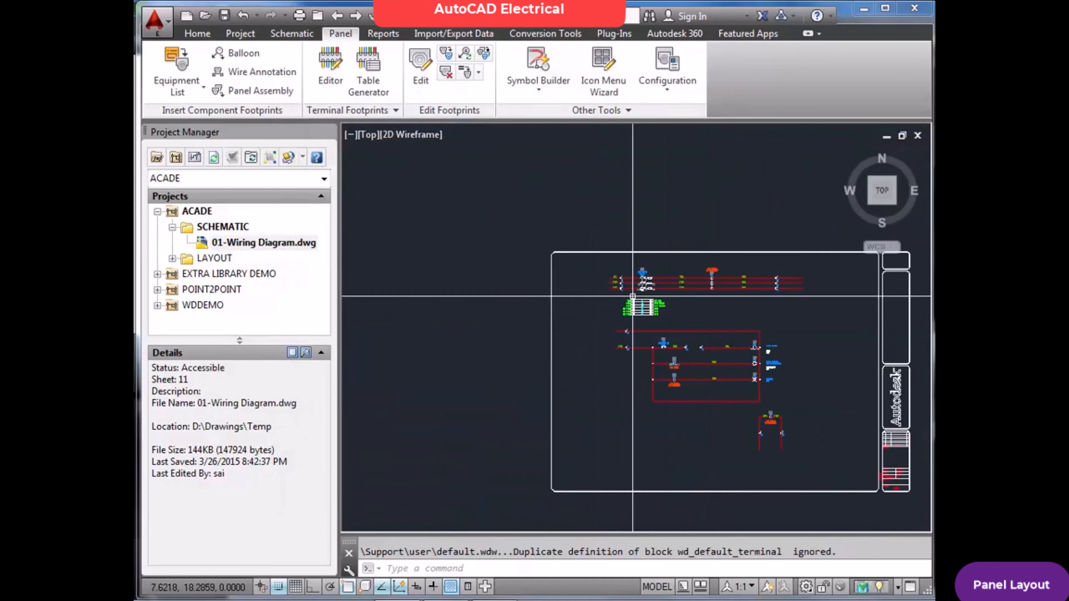
scroll(645, 305, up, 8)
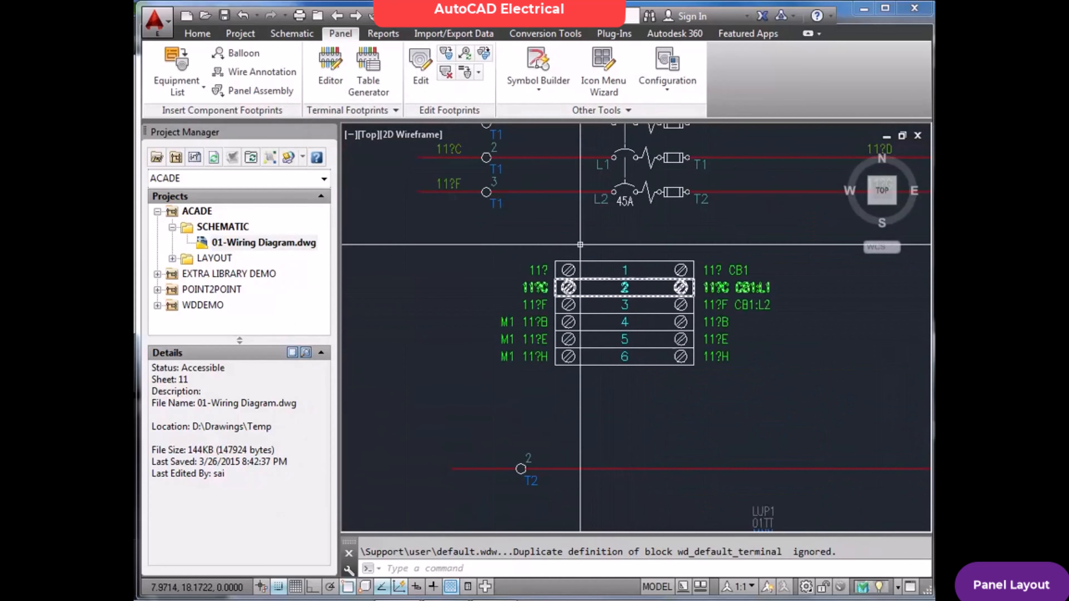
scroll(486, 192, up, 2)
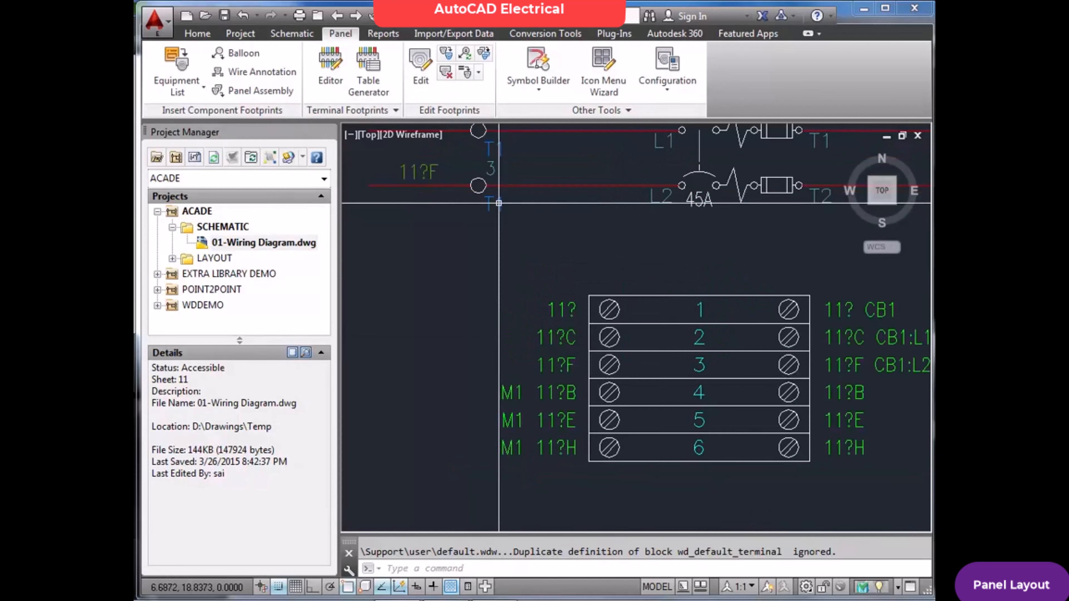
click(420, 68)
click(590, 297)
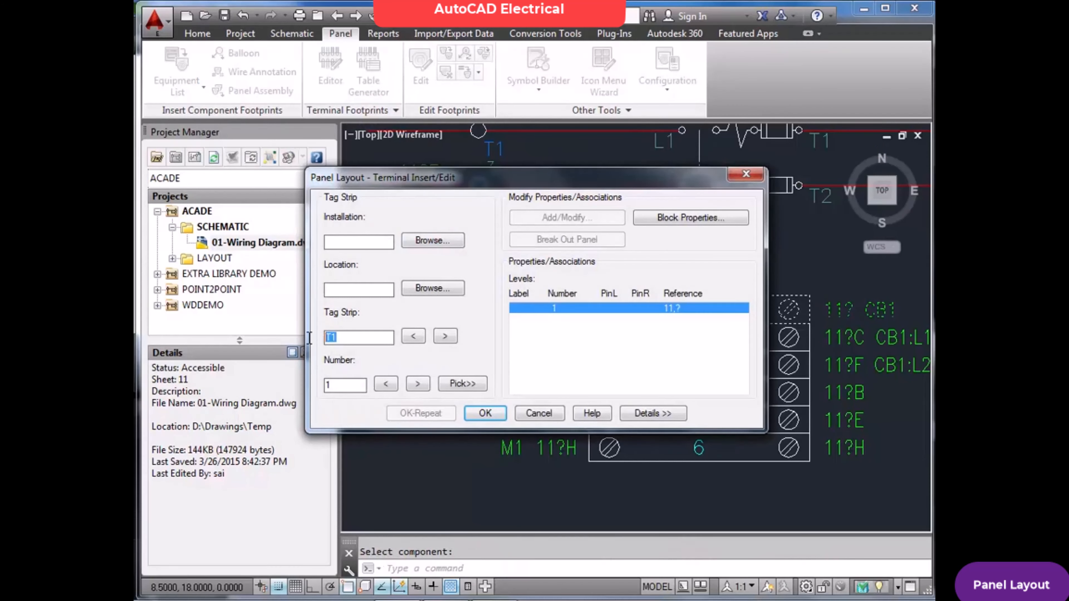
click(547, 414)
scroll(555, 301, down, 2)
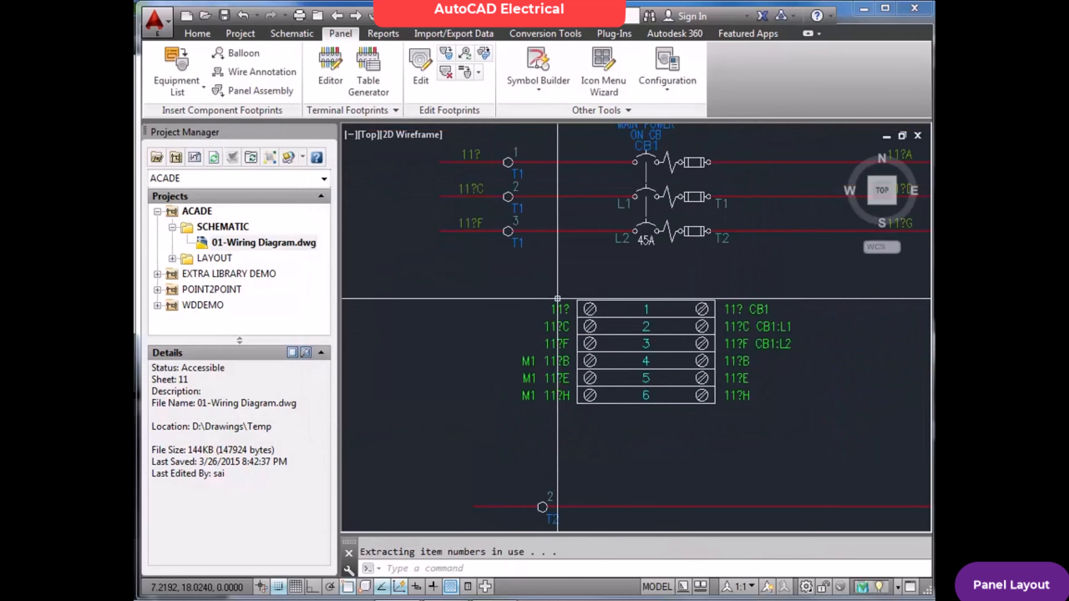
Compare the T1 strip's wire numbers and destination annotations with the schematic terminals wired to circuit breaker CB1.
scroll(519, 159, up, 2)
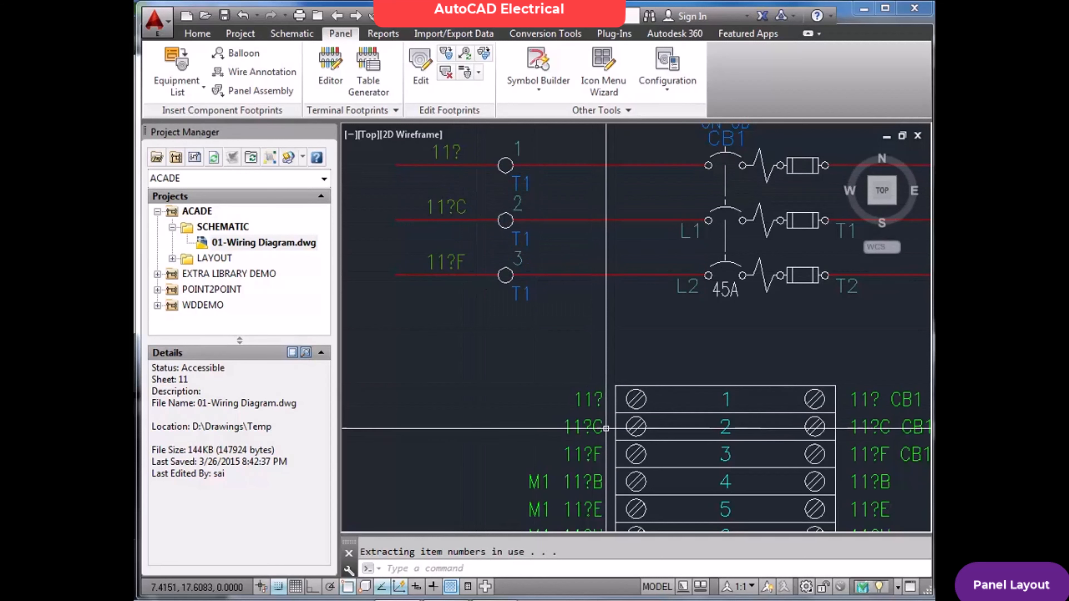
scroll(619, 418, down, 2)
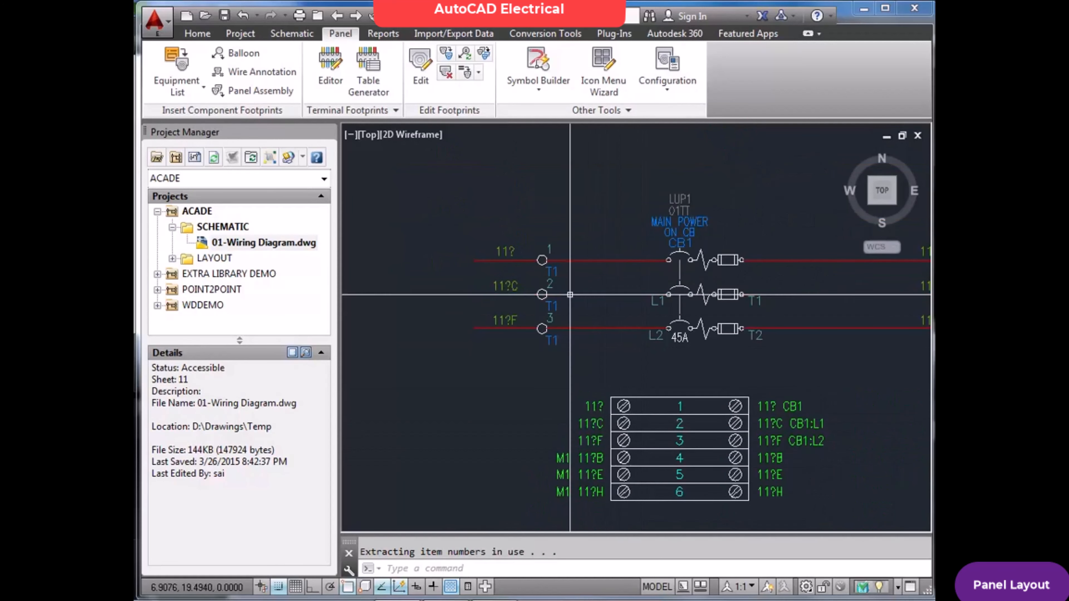
scroll(628, 268, up, 2)
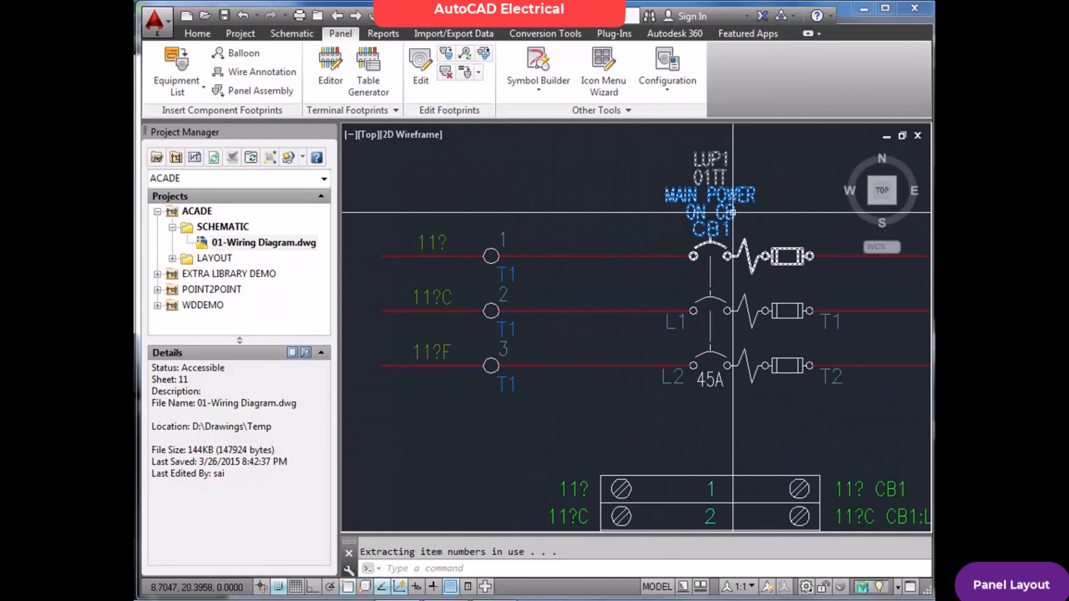
scroll(729, 242, down, 3)
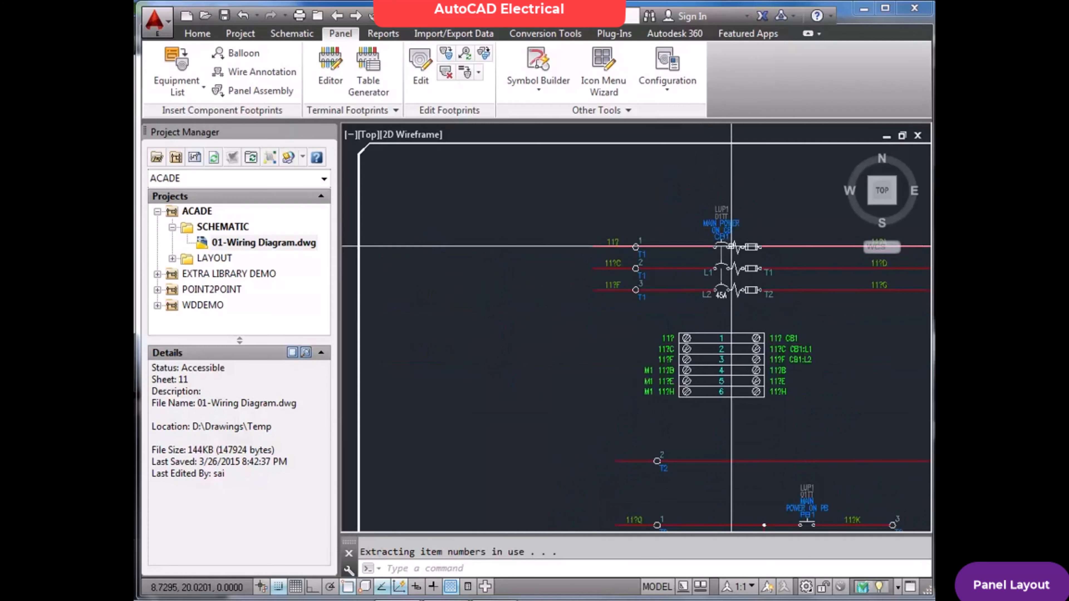
scroll(767, 334, up, 4)
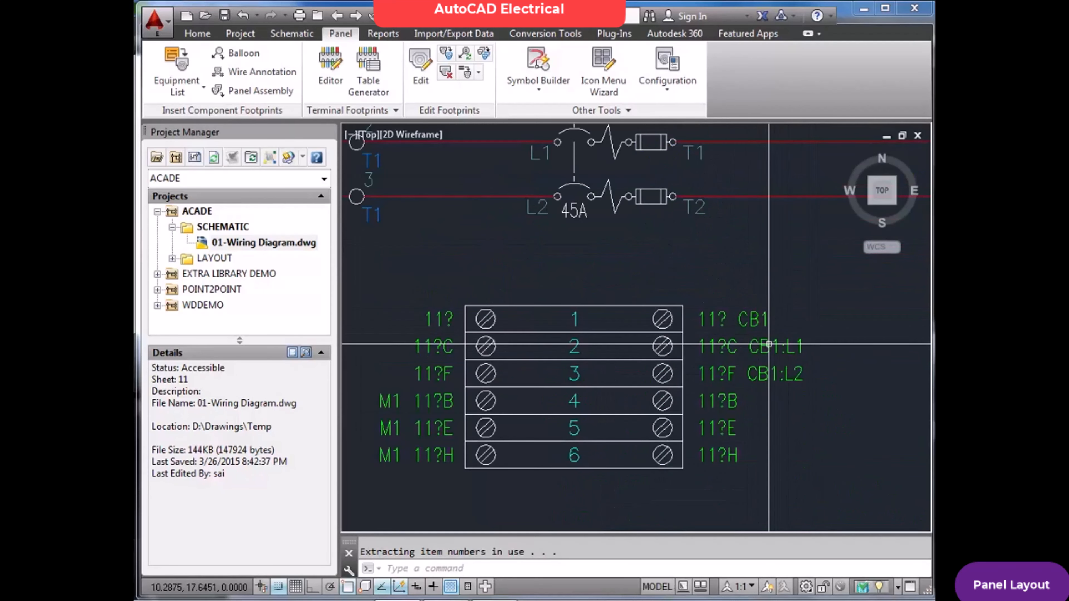
scroll(715, 274, down, 3)
scroll(688, 232, up, 3)
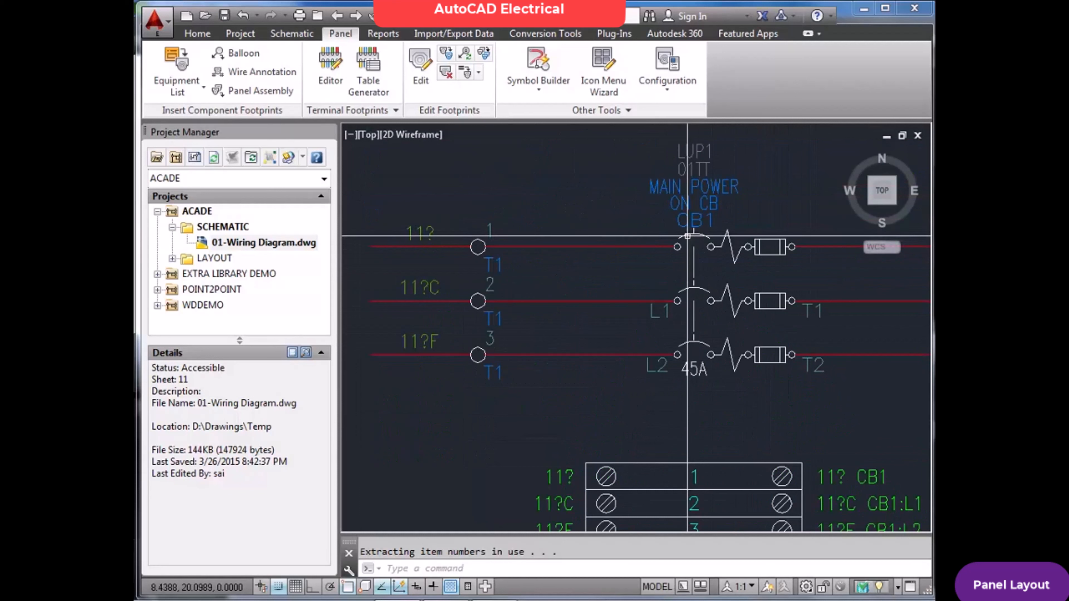
mouse_move(690, 236)
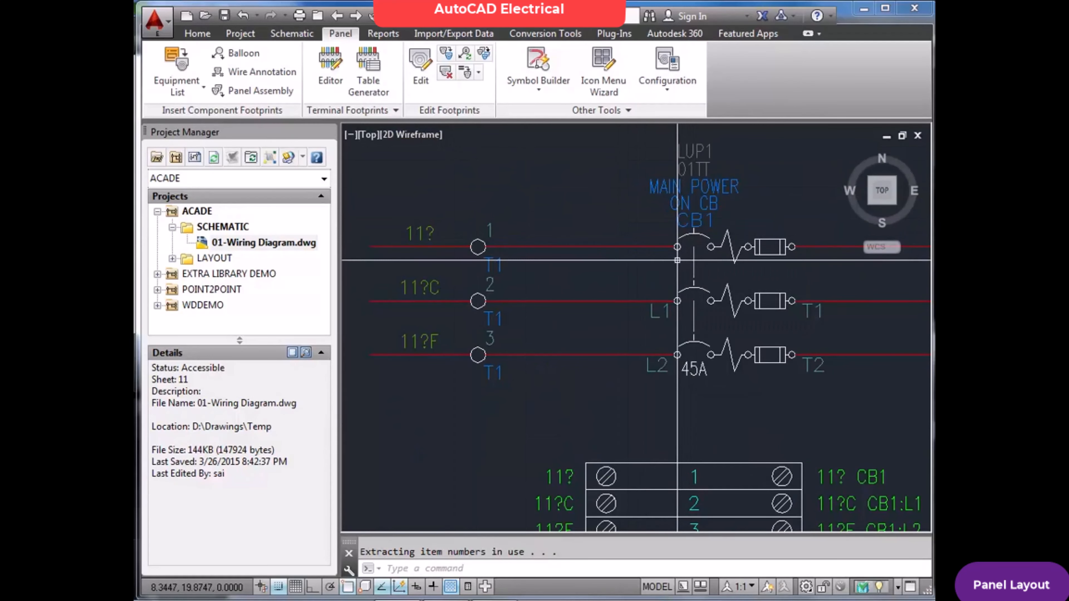
scroll(694, 254, down, 3)
scroll(783, 371, up, 3)
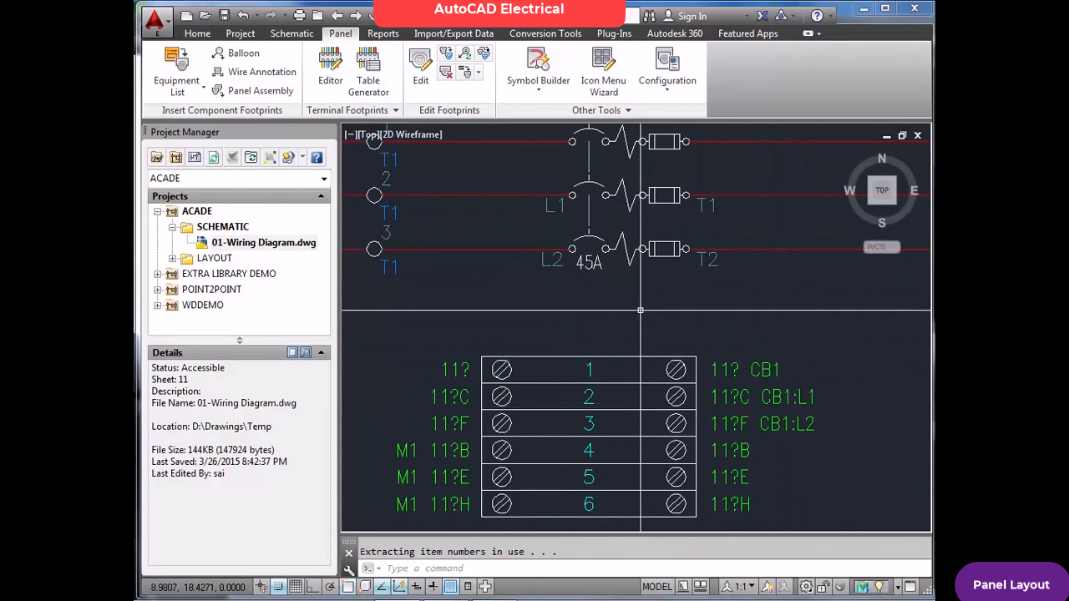
scroll(762, 408, down, 2)
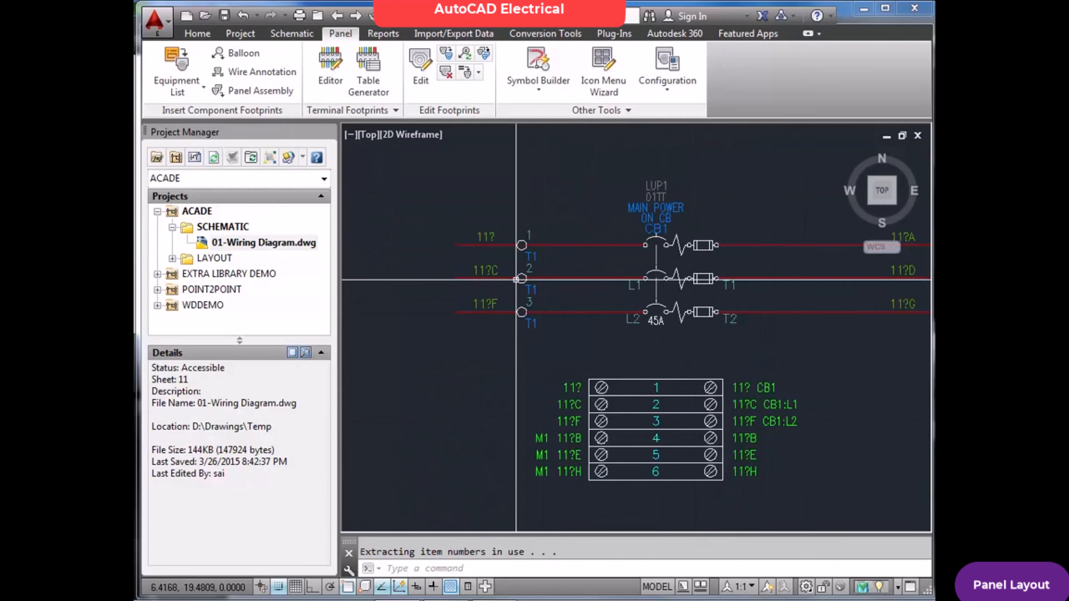
scroll(517, 262, up, 2)
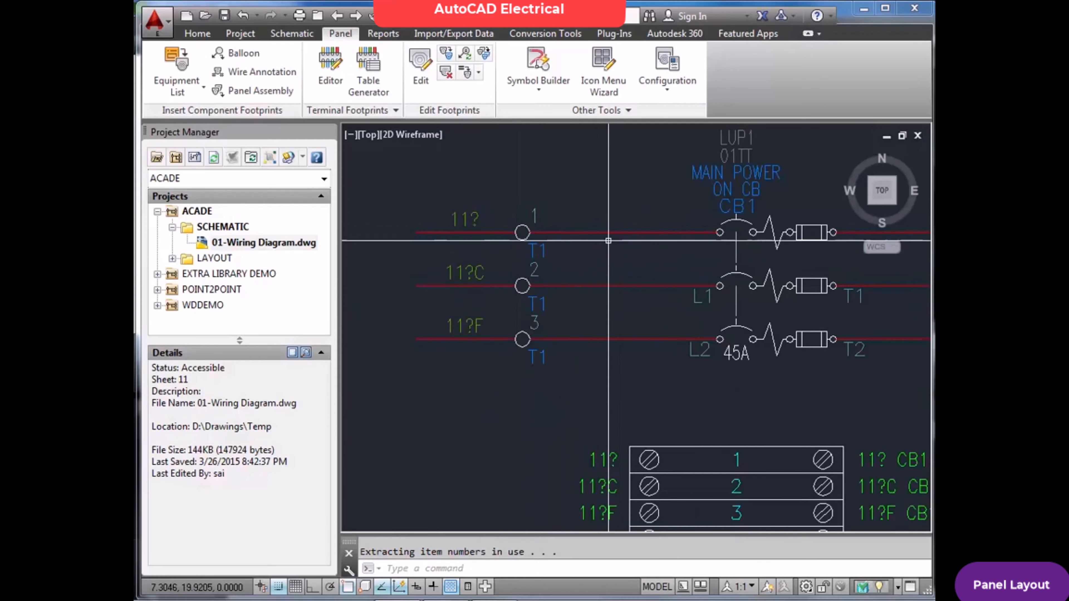
scroll(611, 248, down, 2)
scroll(621, 389, up, 2)
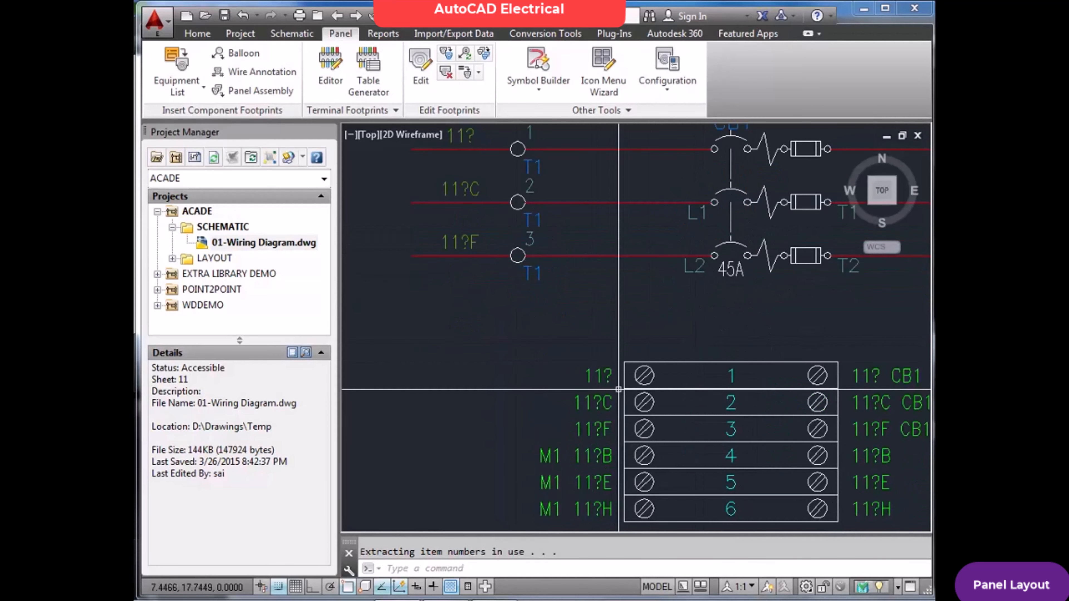
scroll(845, 409, down, 4)
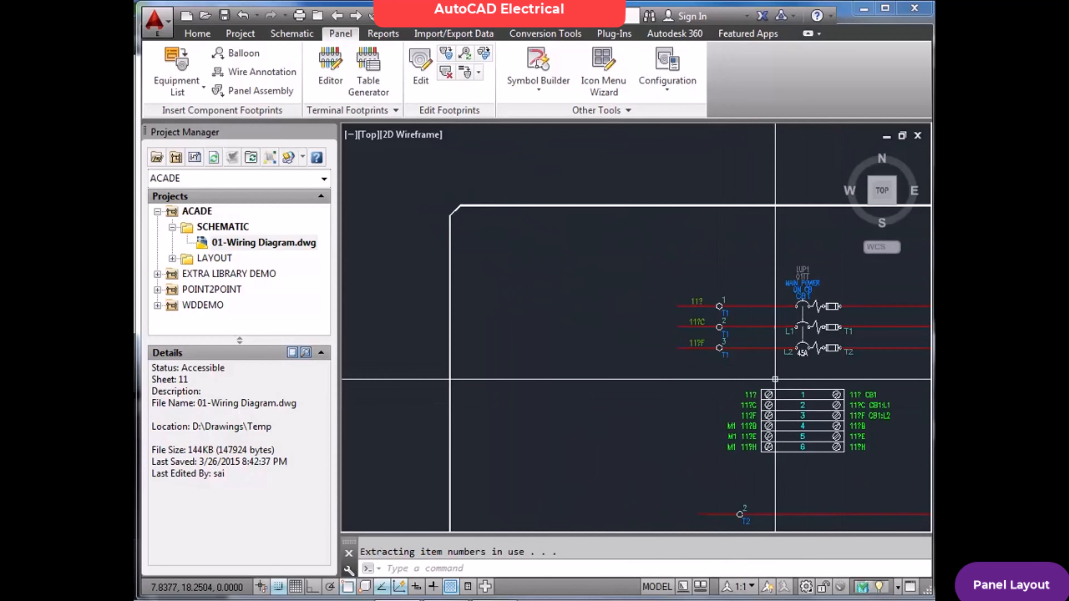
Save the drawing and open terminal strip T2 for editing in the Terminal Strip Editor.
text(z)
key(Return)
text(e)
key(Return)
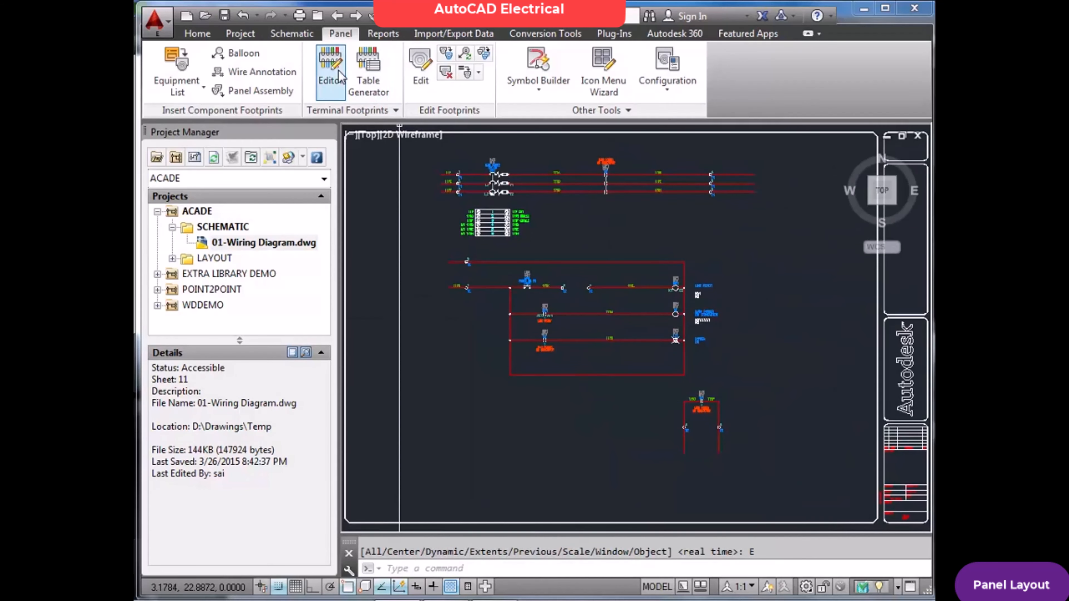
click(372, 90)
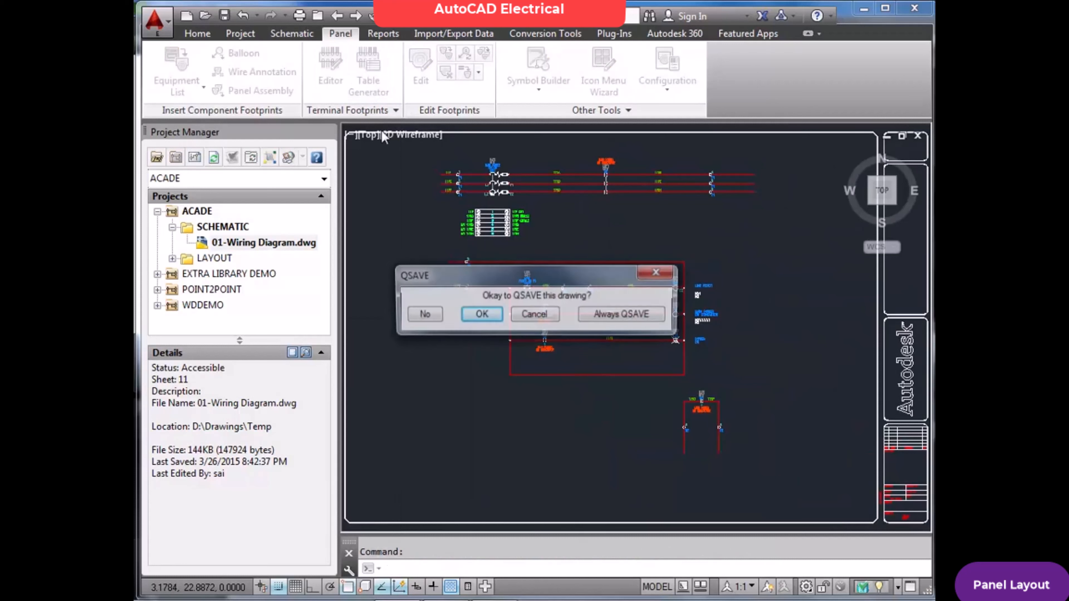
click(489, 316)
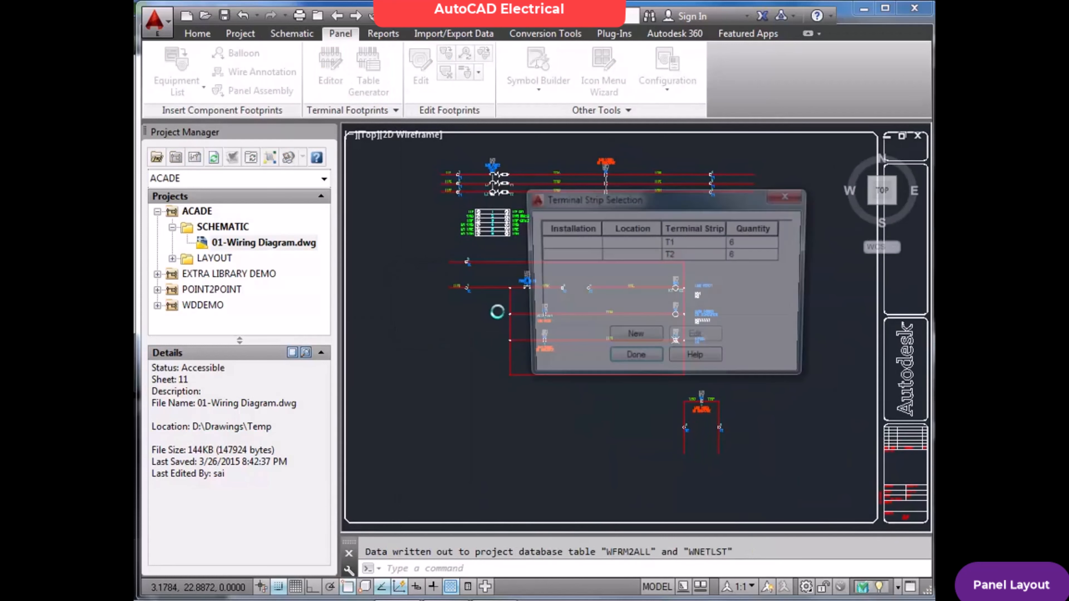
click(690, 255)
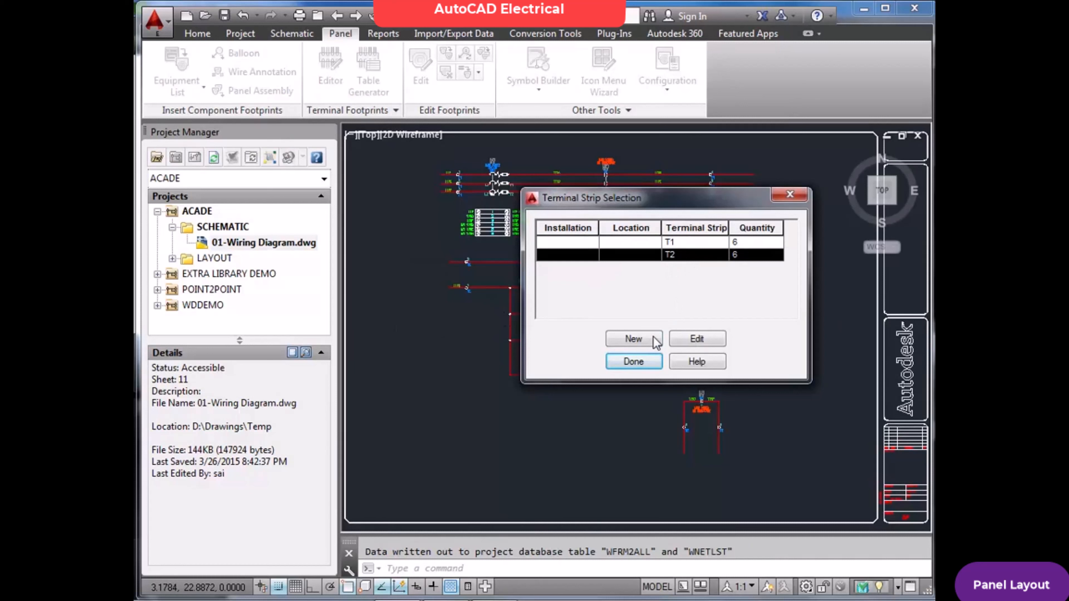
double_click(690, 255)
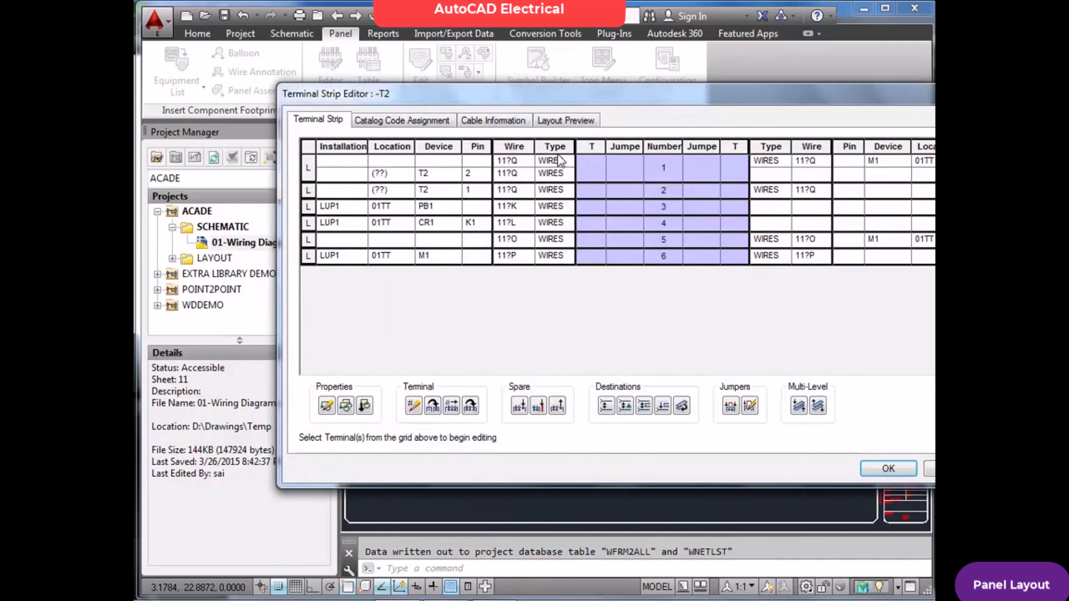
Set strip T2's graphical annotation format to Wire Number Tag : Terminal and update its layout preview.
click(568, 119)
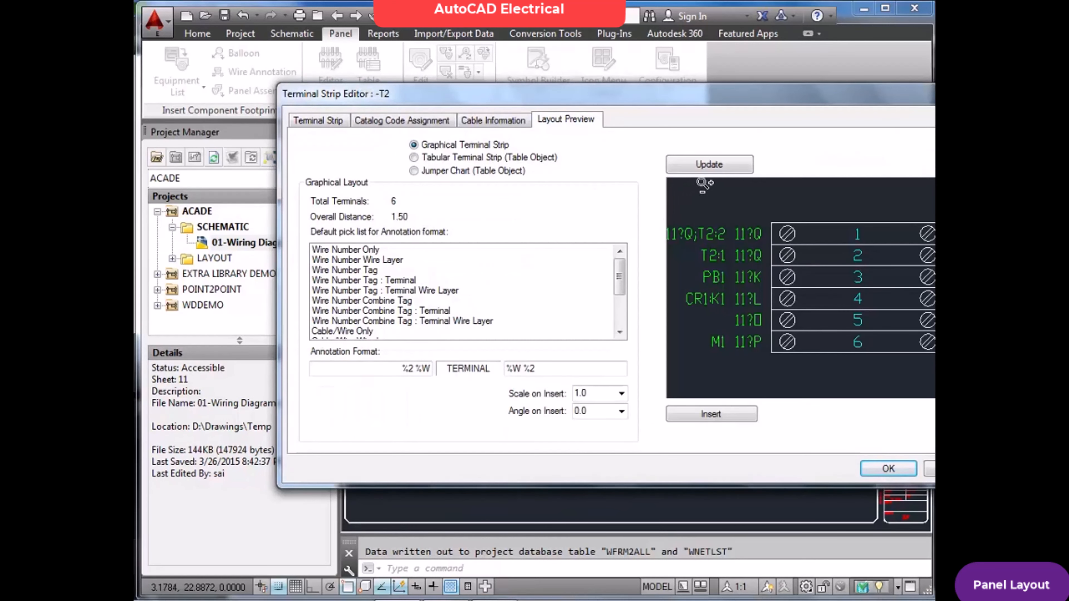
click(406, 280)
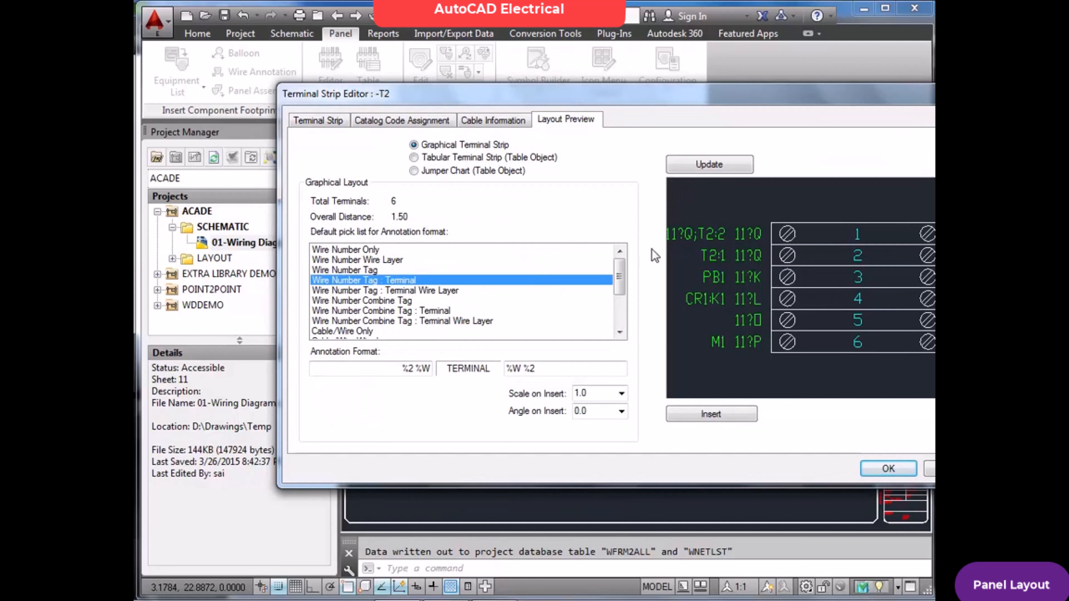
click(718, 164)
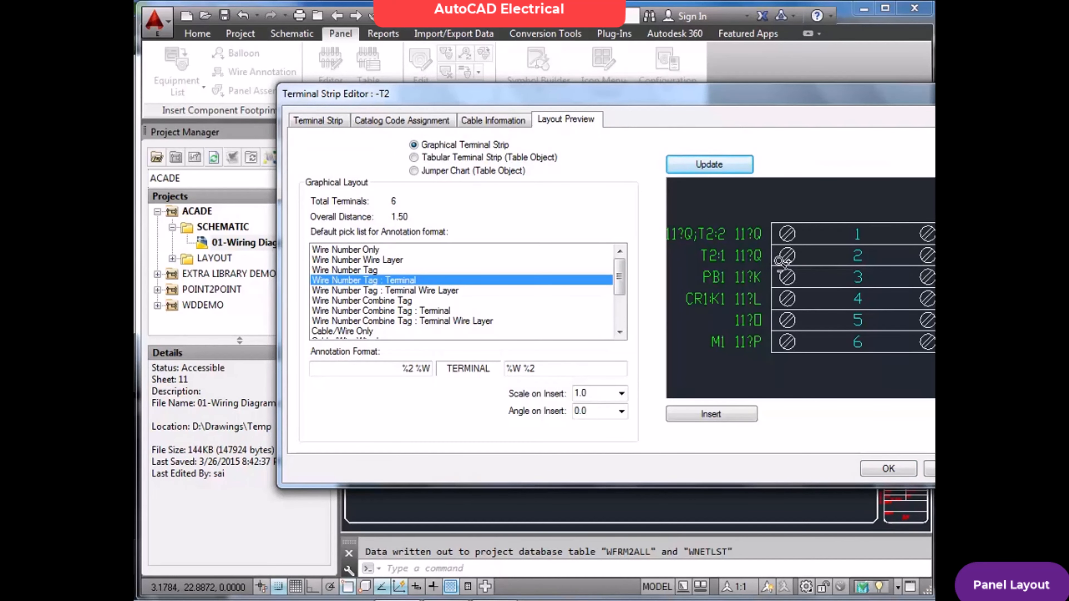
scroll(782, 262, down, 2)
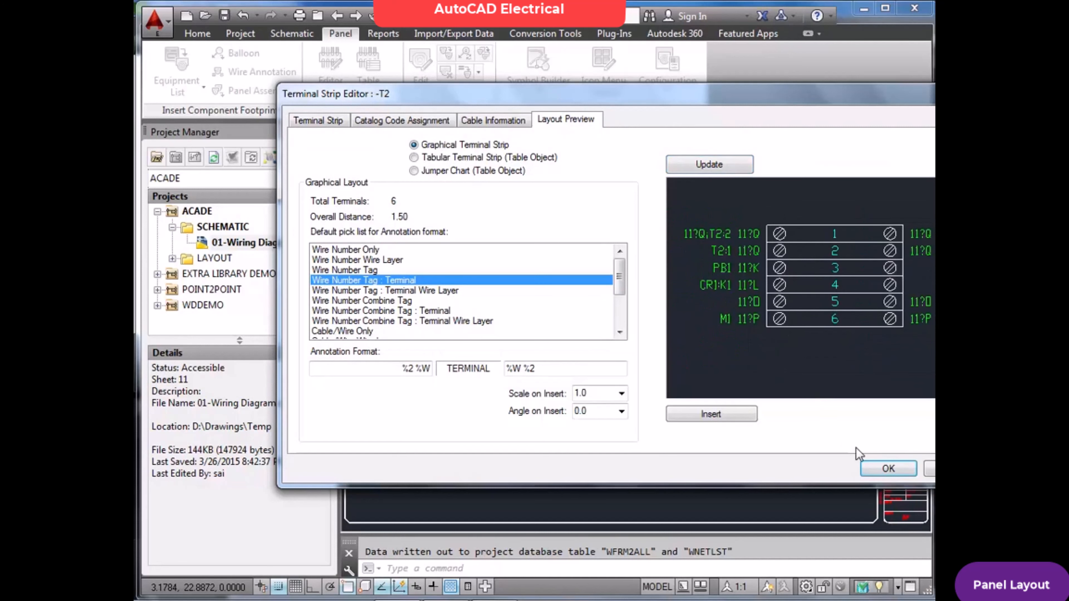
Insert the graphical T2 terminal strip at about 8.5, 7.0 in the empty area below the control circuit and finish terminal strip editing.
click(725, 413)
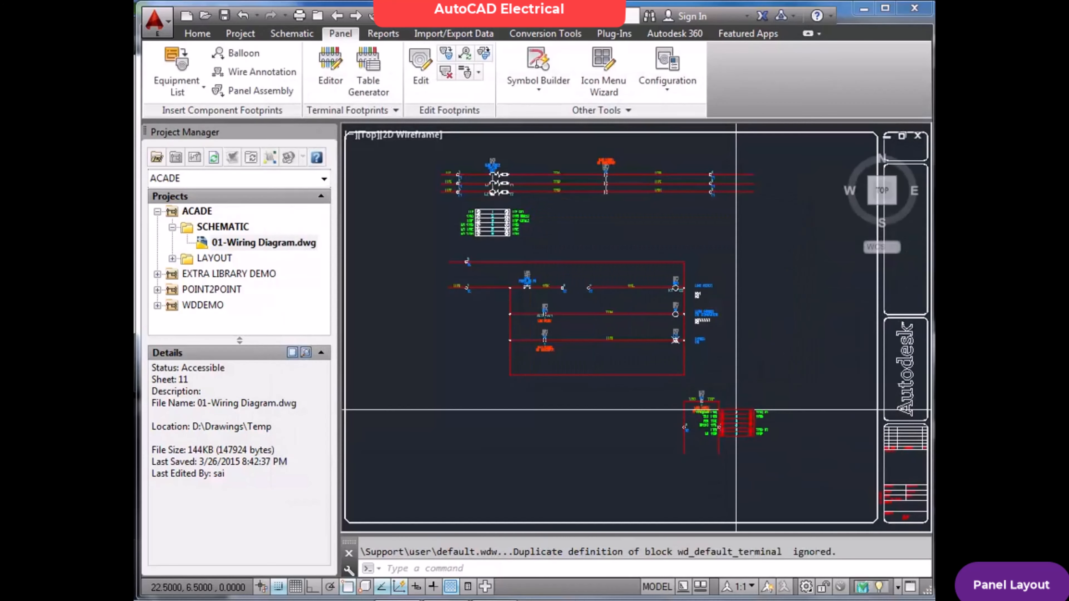
scroll(733, 348, down, 4)
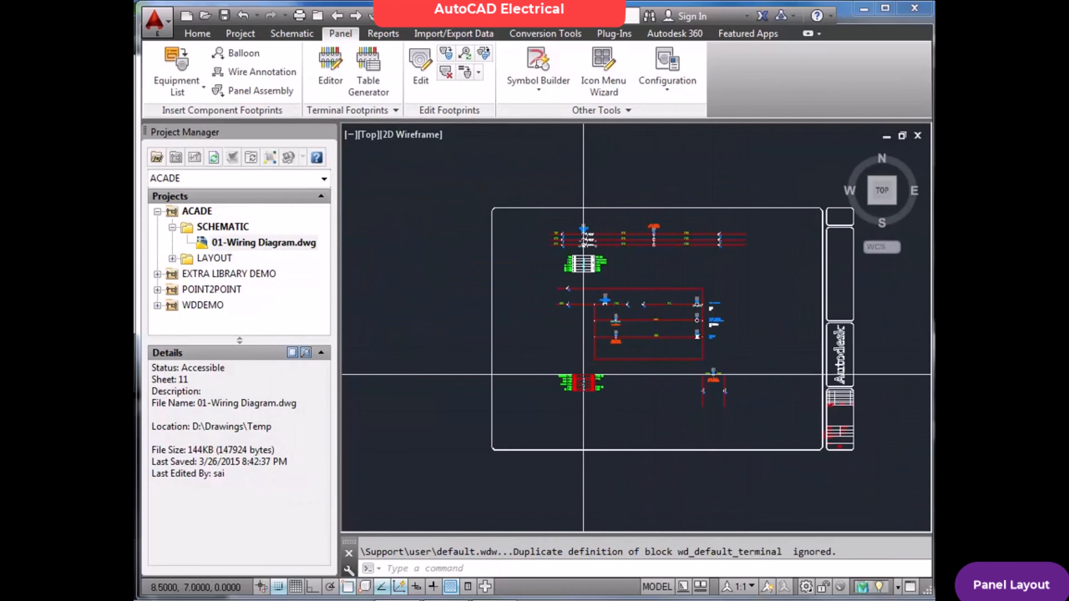
click(583, 374)
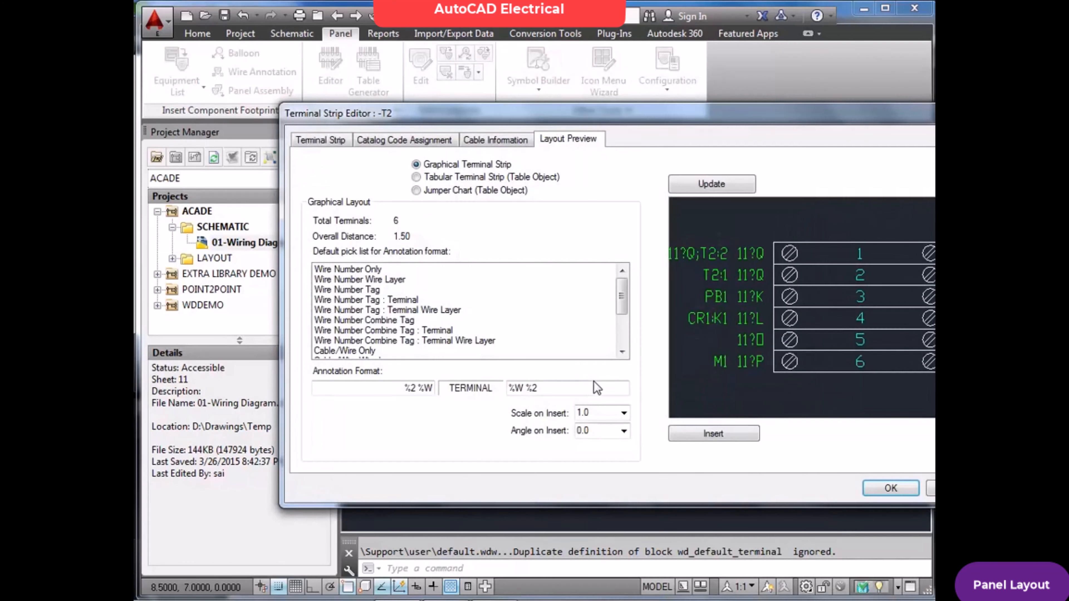
click(890, 488)
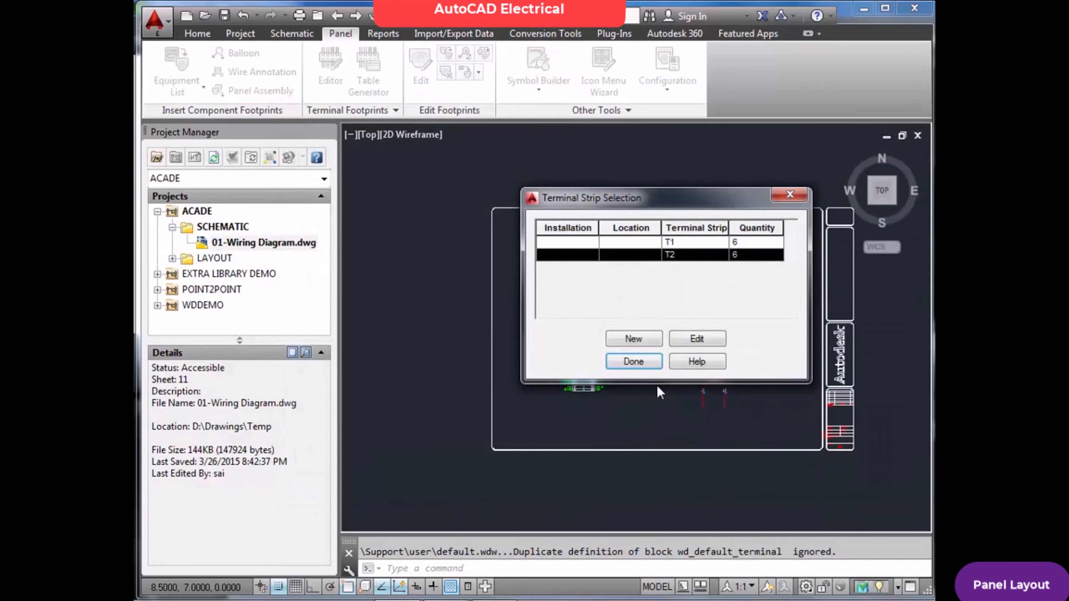
click(650, 365)
Compare the T2 strip's wire numbers and destination annotations with schematic terminals 5 and 6 at the M1 main power contact.
scroll(606, 360, up, 6)
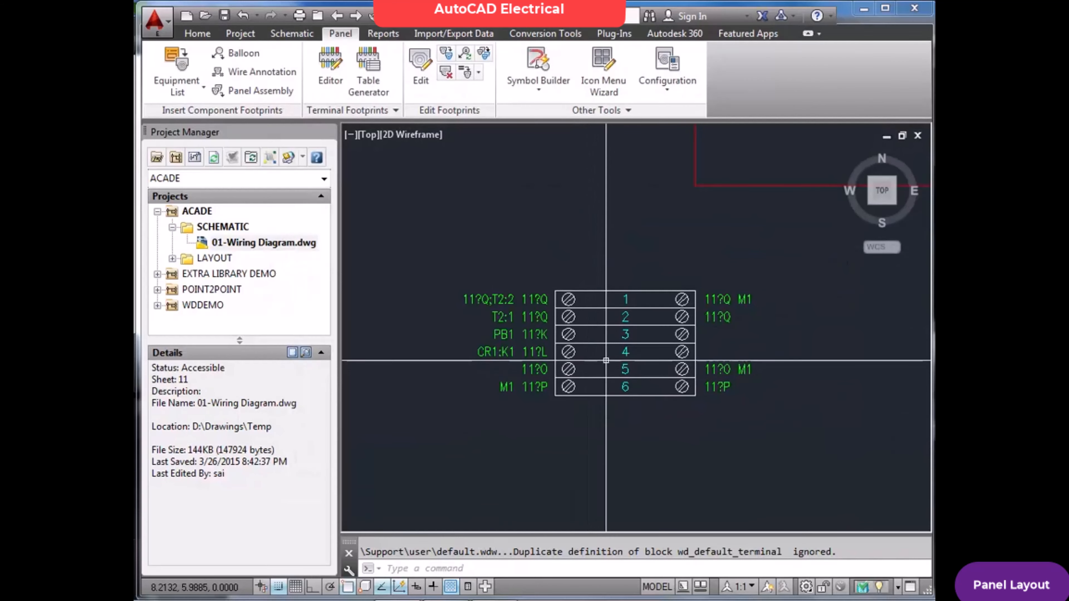
scroll(627, 342, down, 8)
scroll(779, 348, up, 4)
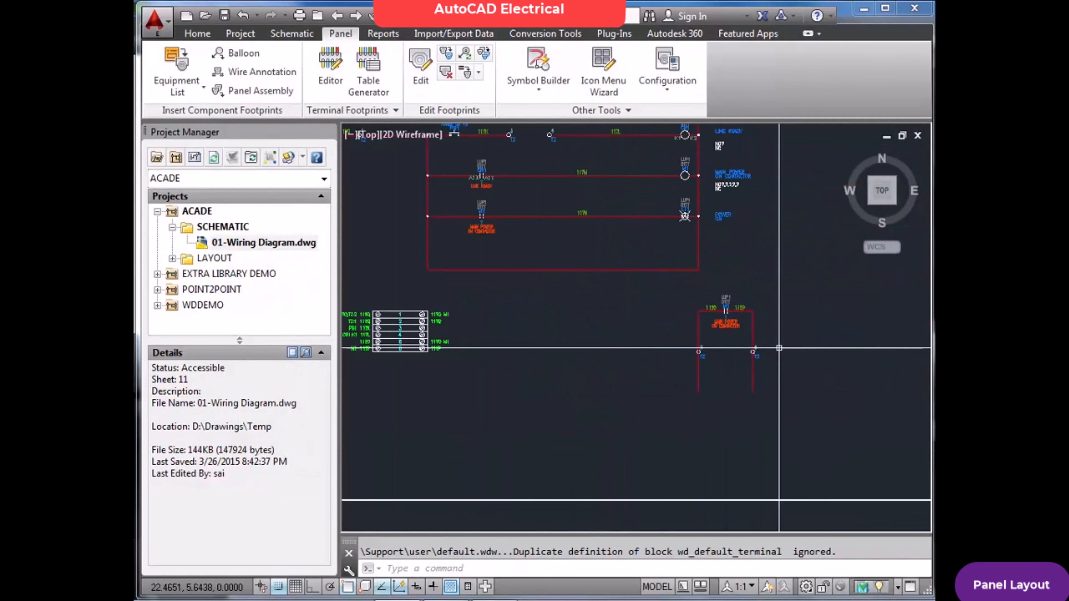
scroll(716, 353, up, 6)
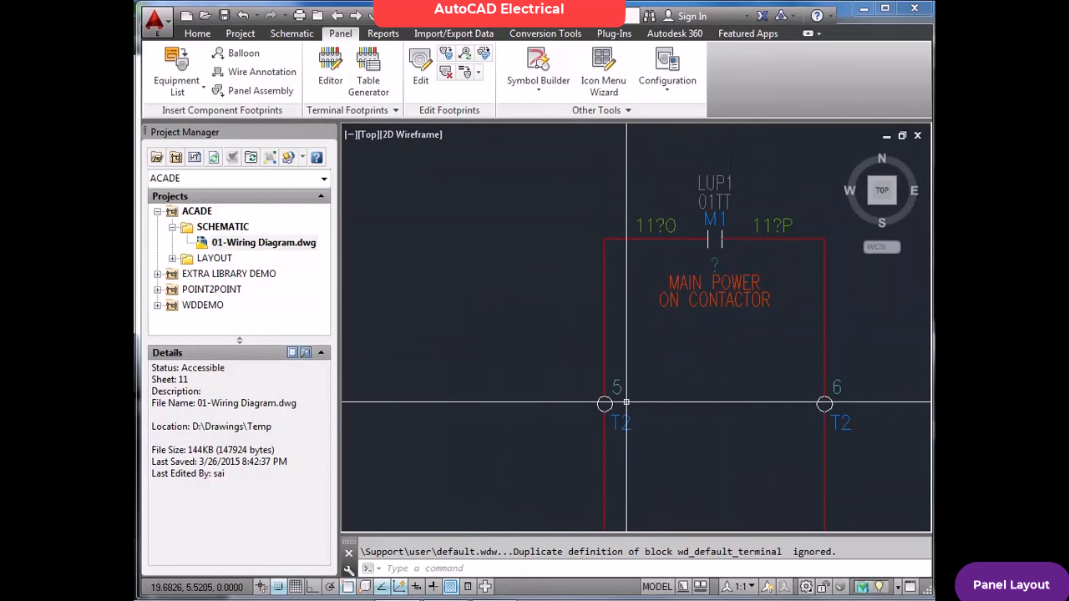
scroll(626, 402, down, 6)
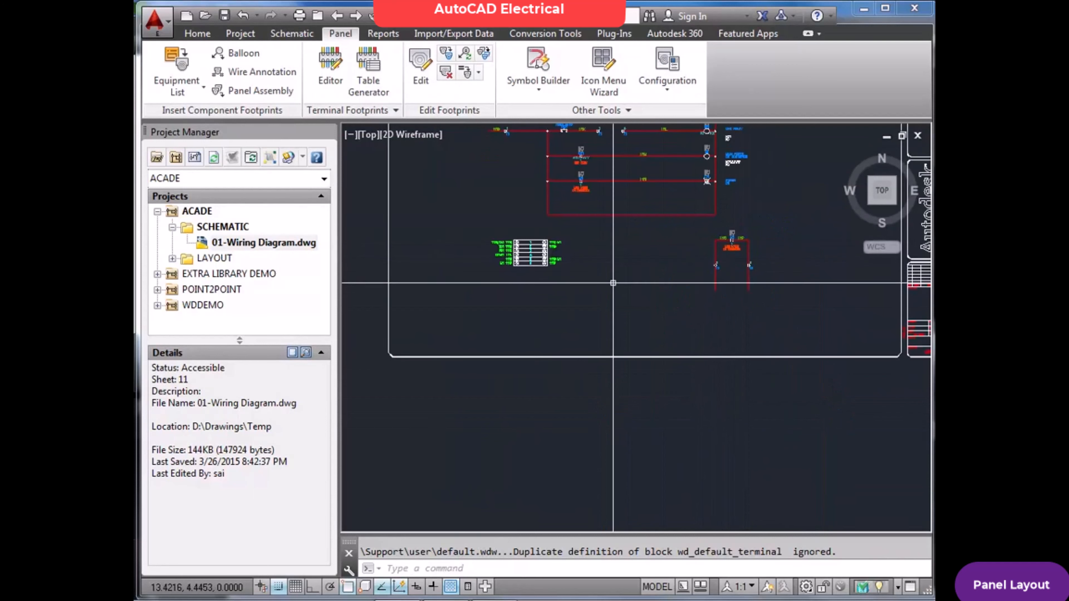
scroll(517, 242, up, 5)
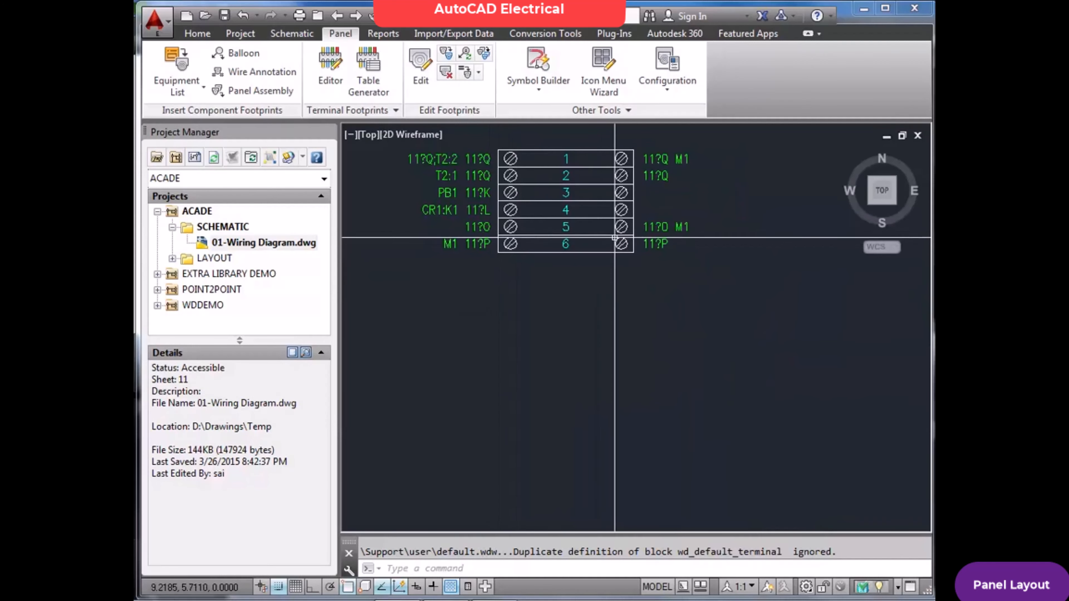
scroll(668, 229, up, 3)
scroll(668, 229, down, 3)
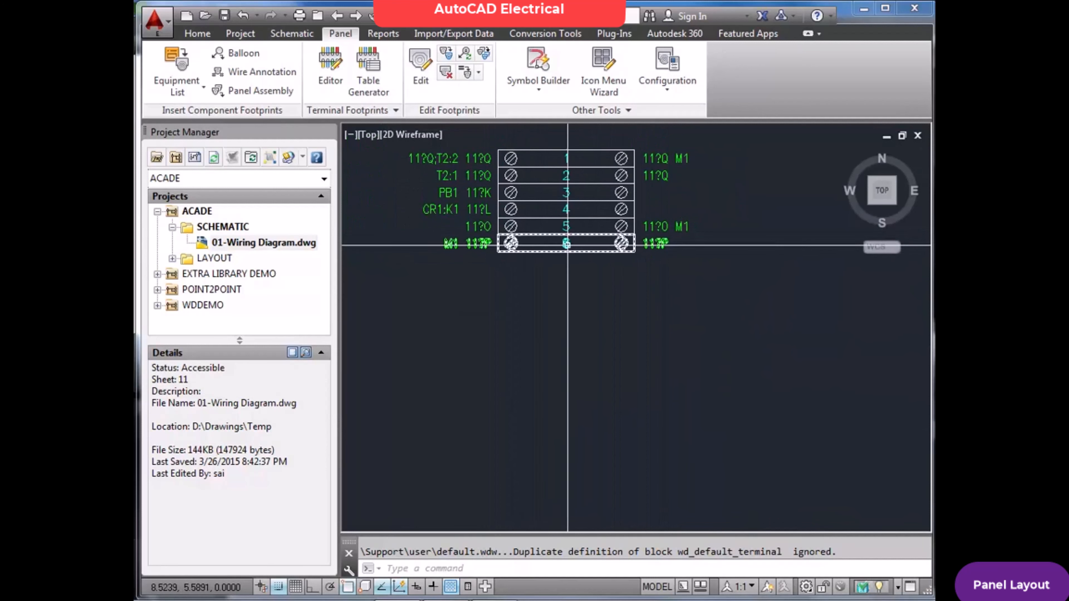
scroll(574, 232, up, 3)
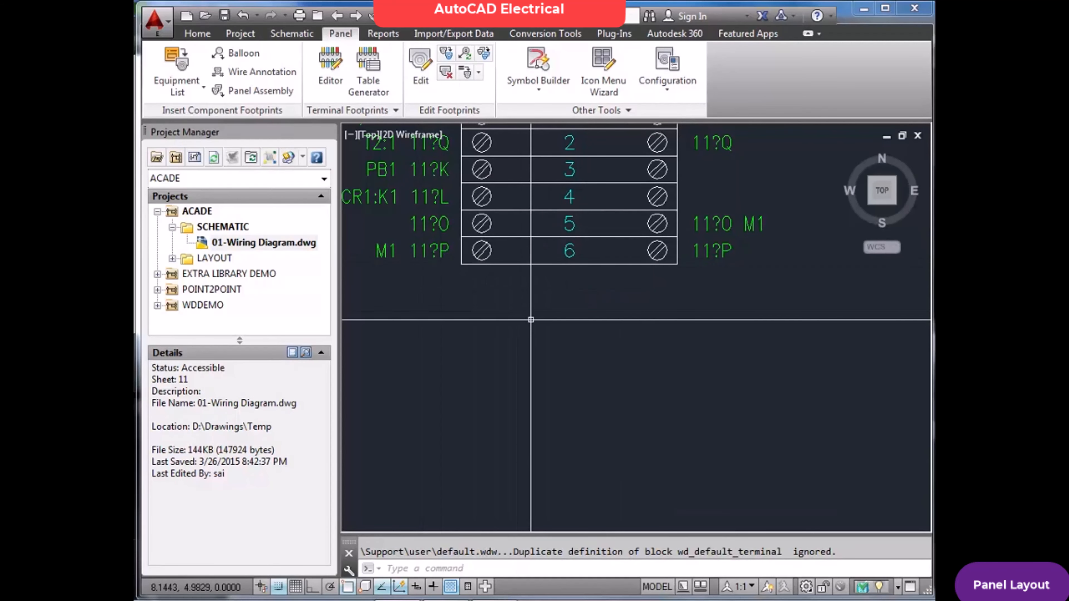
text(z)
key(Return)
text(e)
key(Return)
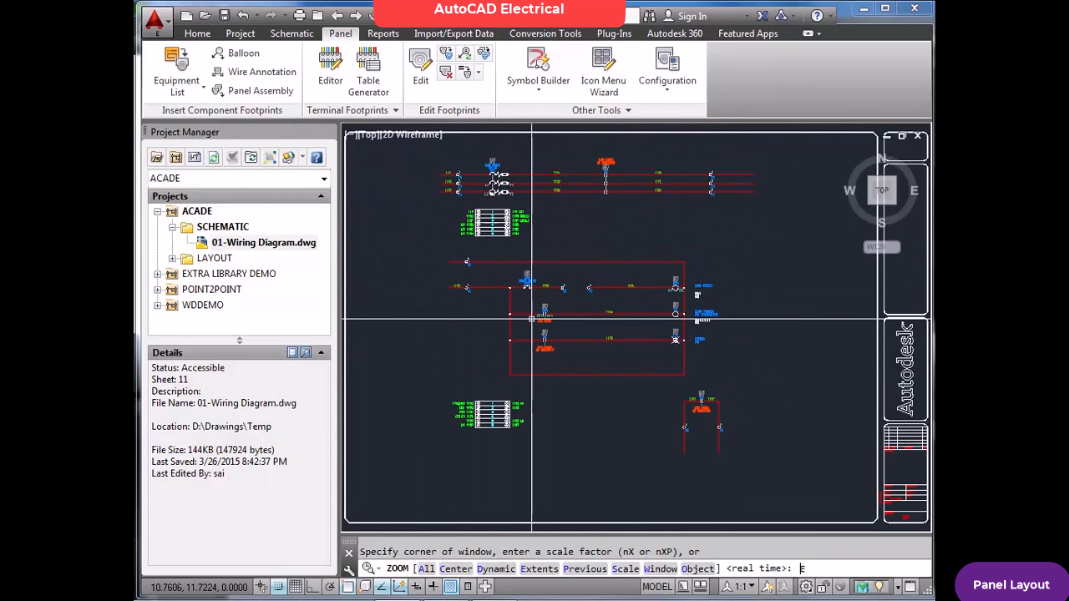